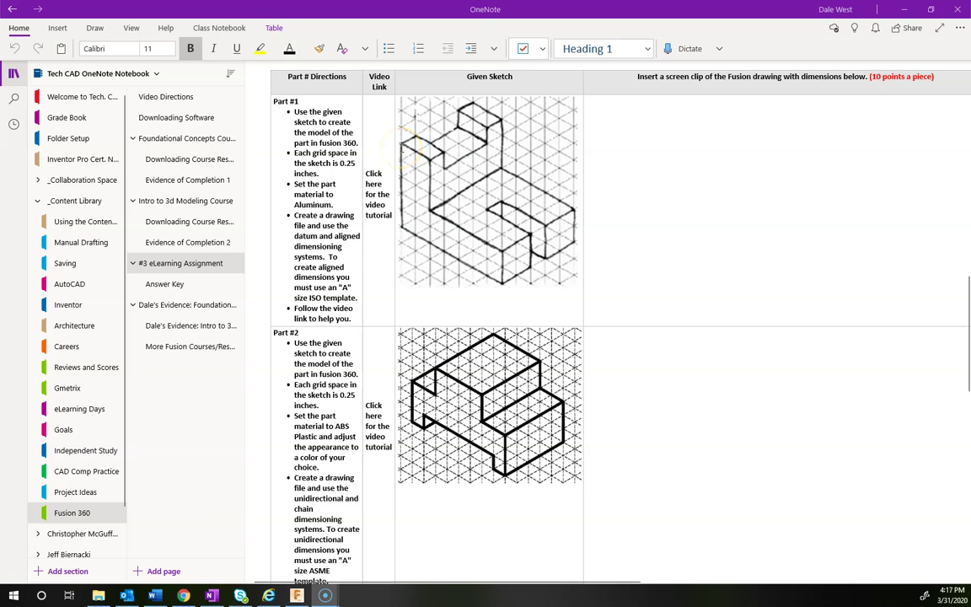
Review the Part #1 directions on the #3 eLearning Assignment page, covering grid spacing, material, dimensioning system and drawing template.
{"action": "double_click", "coordinate": [347, 163]}
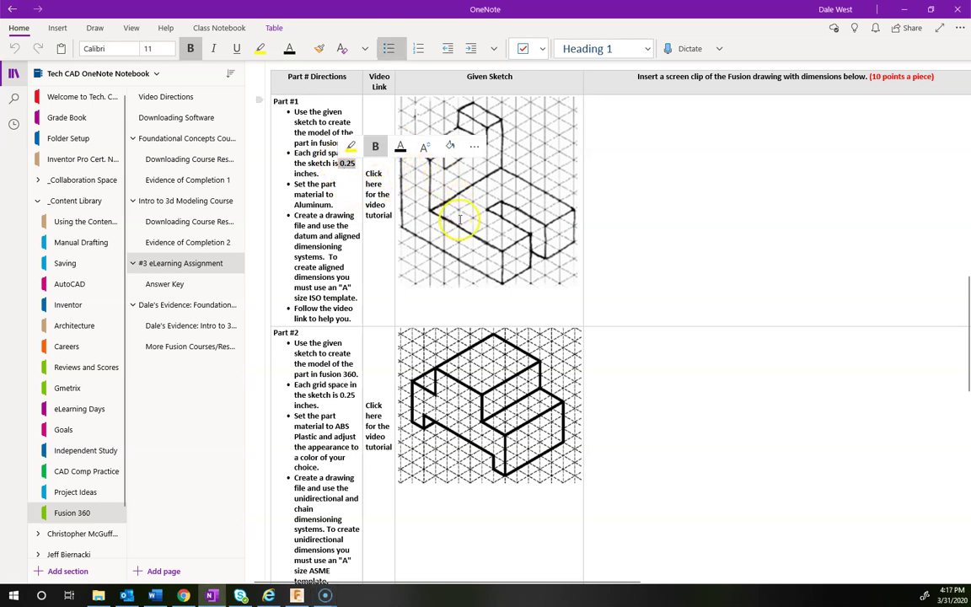
{"action": "left_click", "coordinate": [612, 139]}
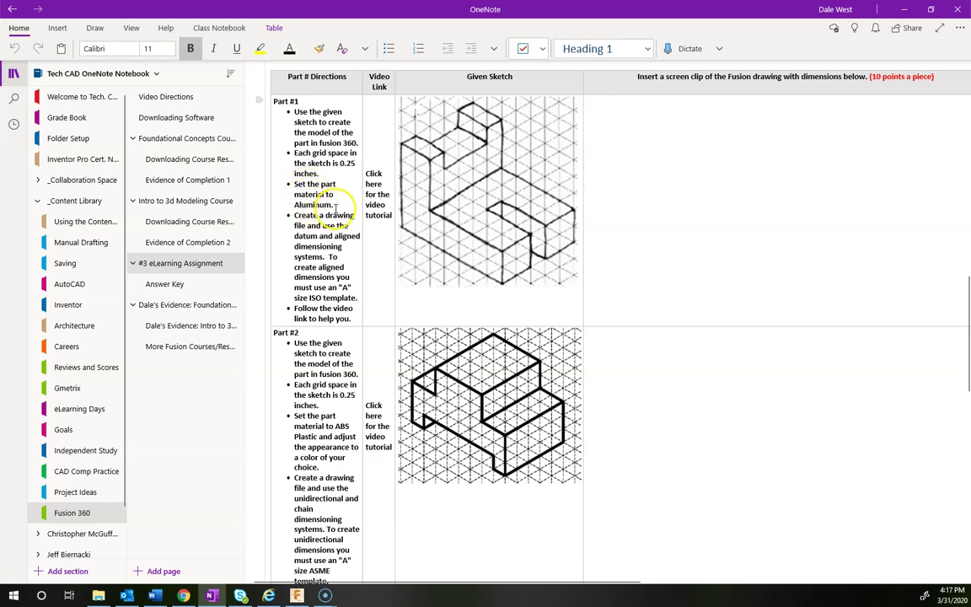
{"action": "left_click_drag", "start_coordinate": [334, 205], "coordinate": [295, 206]}
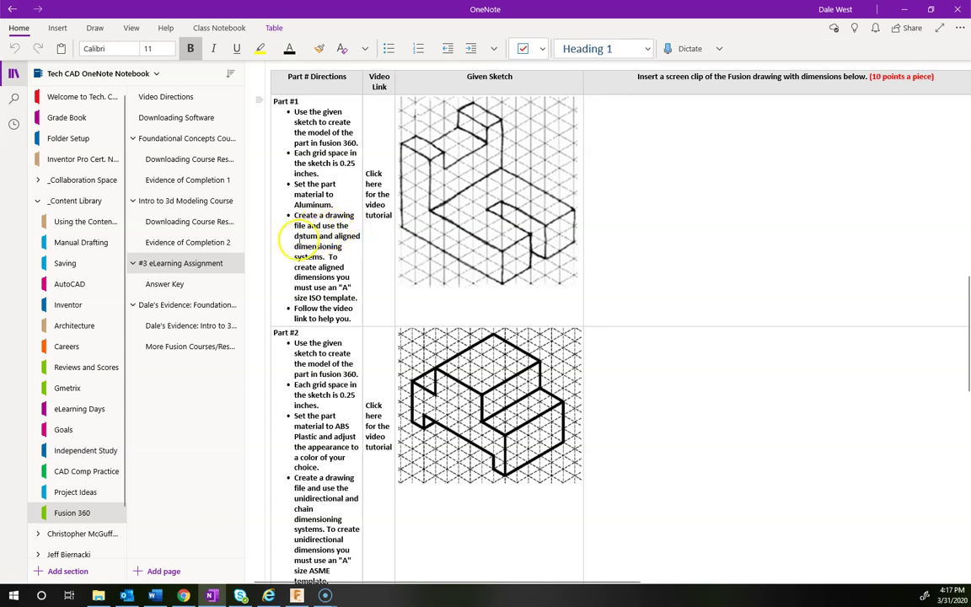
{"action": "left_click_drag", "start_coordinate": [293, 236], "coordinate": [329, 245]}
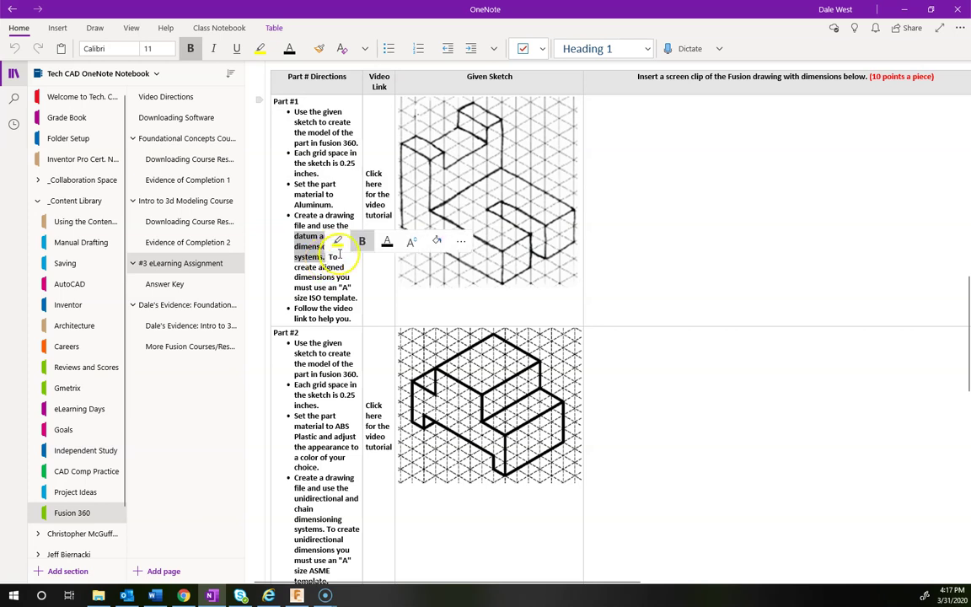
{"action": "left_click", "coordinate": [327, 171]}
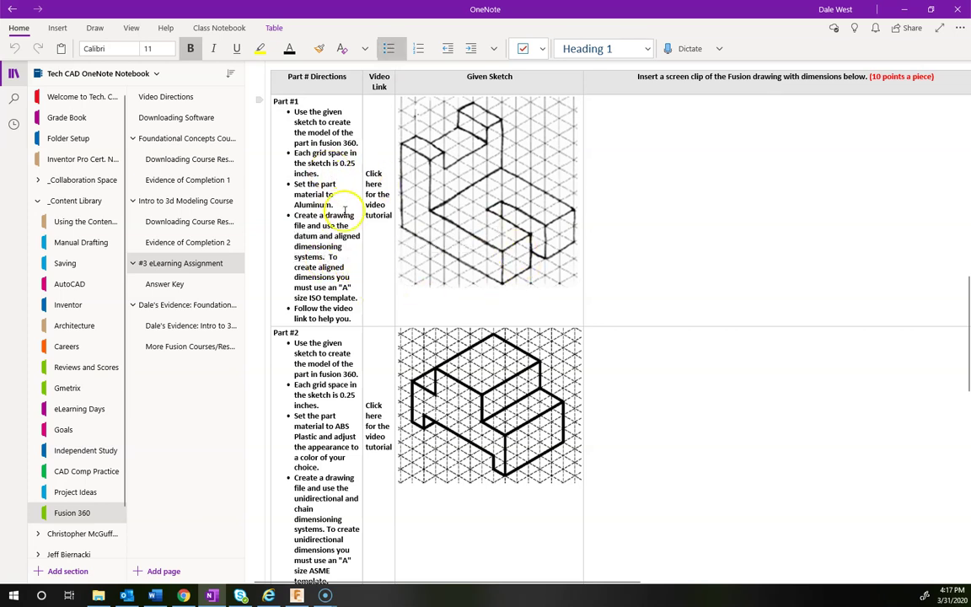
{"action": "scroll", "coordinate": [337, 207], "scroll_direction": "up", "scroll_amount": 5}
{"action": "scroll", "coordinate": [382, 146], "scroll_direction": "up", "scroll_amount": 6}
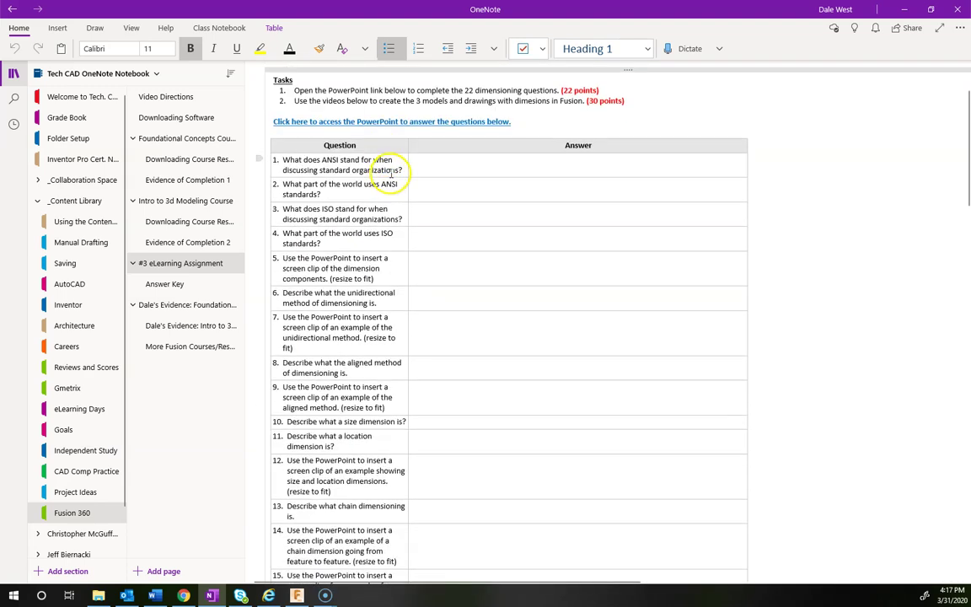
{"action": "scroll", "coordinate": [434, 166], "scroll_direction": "down", "scroll_amount": 2}
{"action": "scroll", "coordinate": [435, 164], "scroll_direction": "down", "scroll_amount": 9}
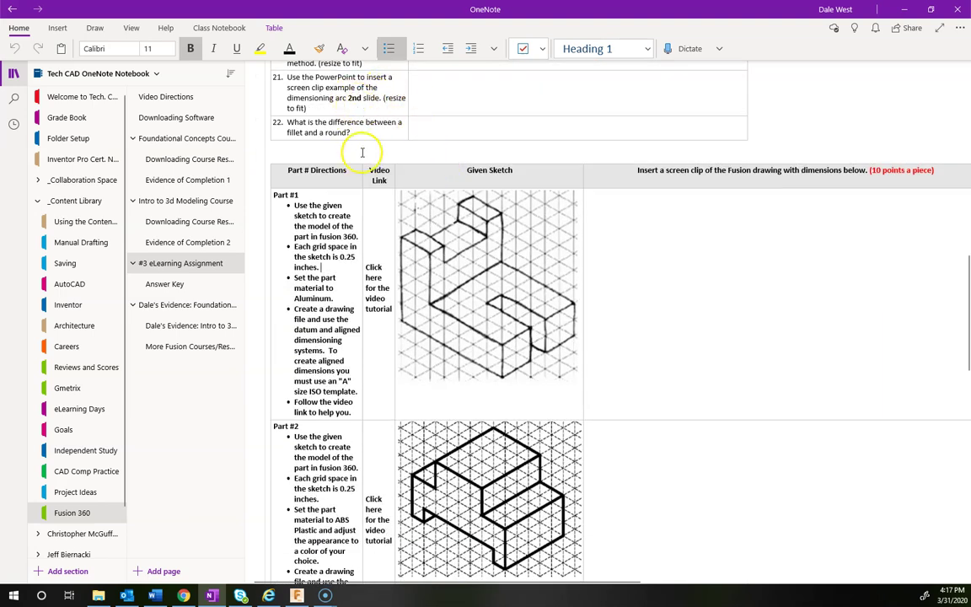
{"action": "scroll", "coordinate": [360, 149], "scroll_direction": "down", "scroll_amount": 1}
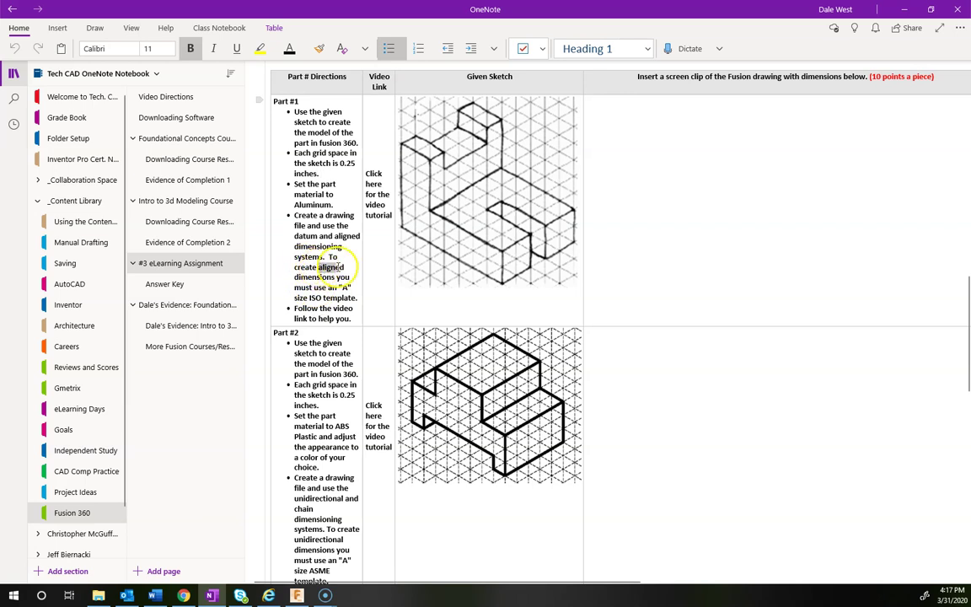
{"action": "double_click", "coordinate": [330, 267]}
{"action": "left_click", "coordinate": [336, 278]}
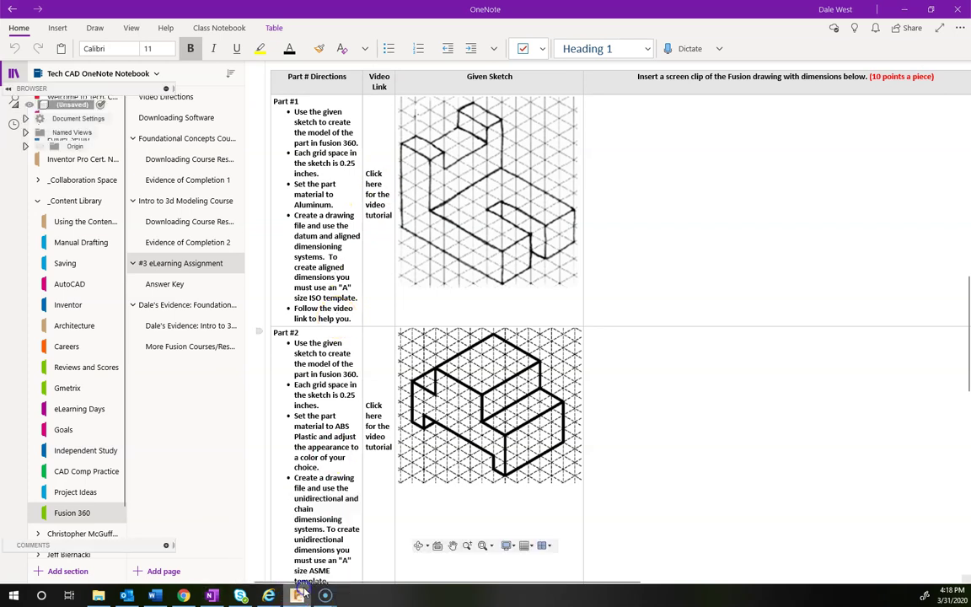
Switch to Fusion 360 and look through the existing projects, including the files inside the personal first project.
{"action": "left_click", "coordinate": [300, 594]}
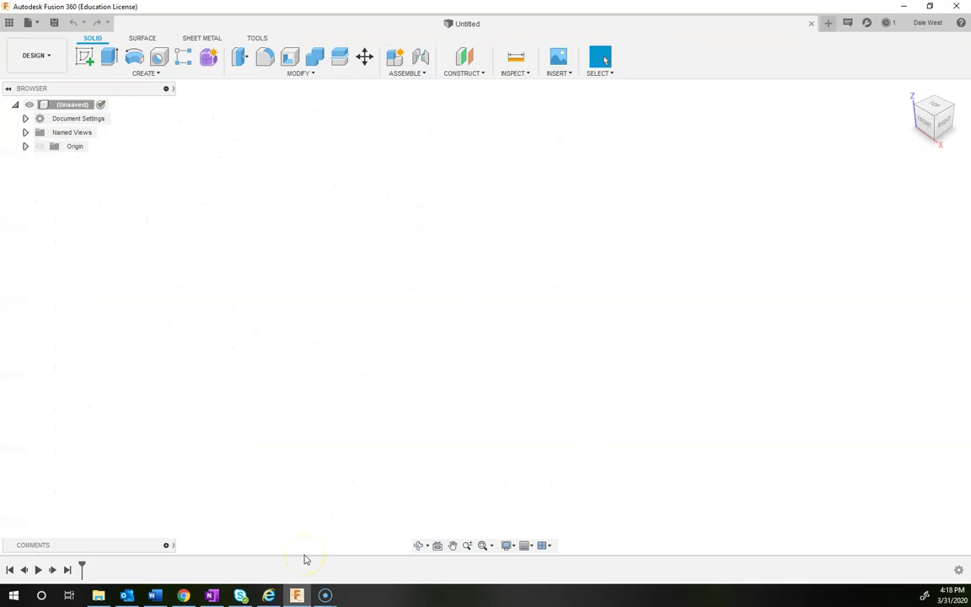
{"action": "left_click", "coordinate": [9, 23]}
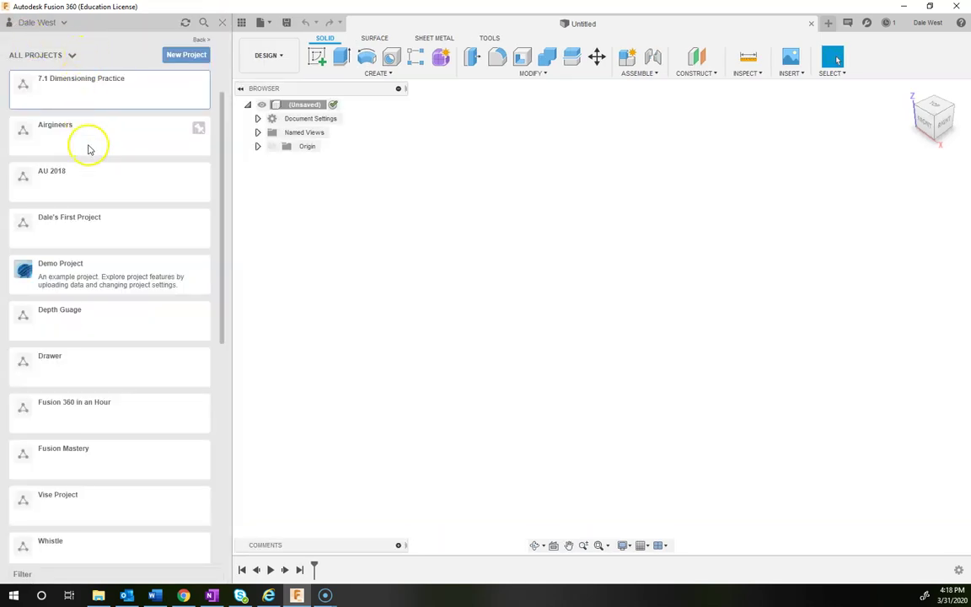
{"action": "left_click", "coordinate": [93, 234]}
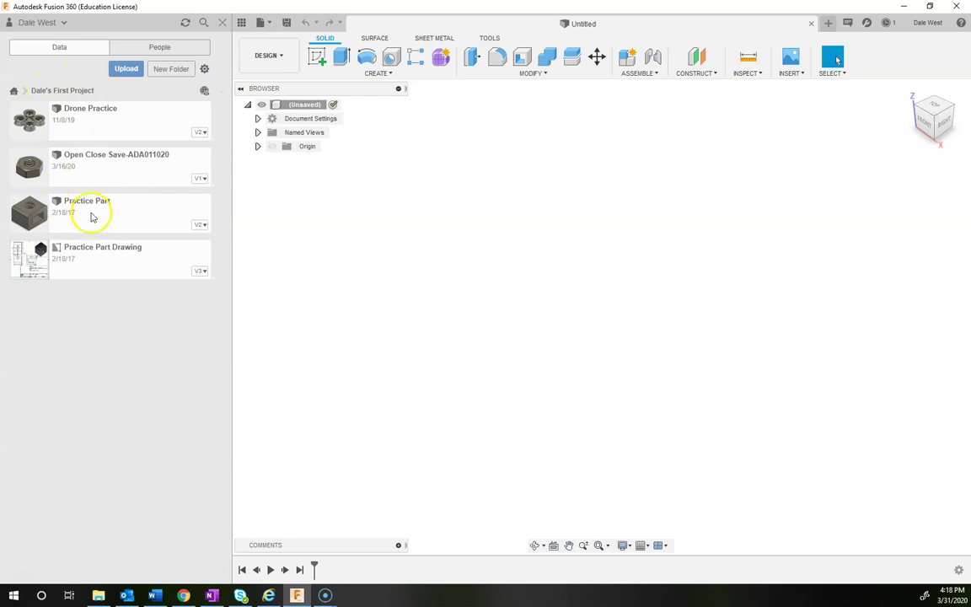
{"action": "left_click", "coordinate": [14, 91]}
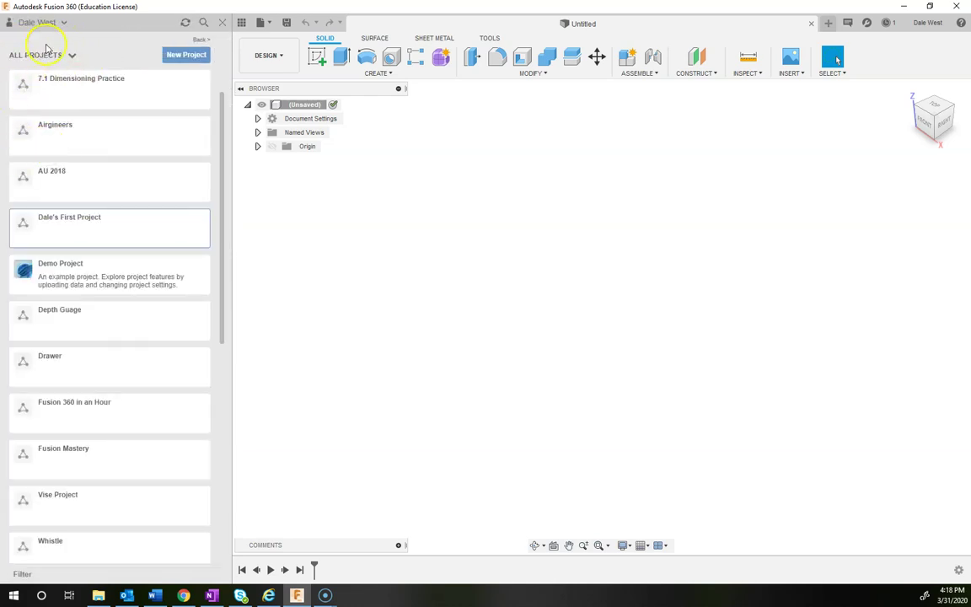
Create a new project named Week 3 eLearning and pin it in the project list.
{"action": "left_click", "coordinate": [185, 56]}
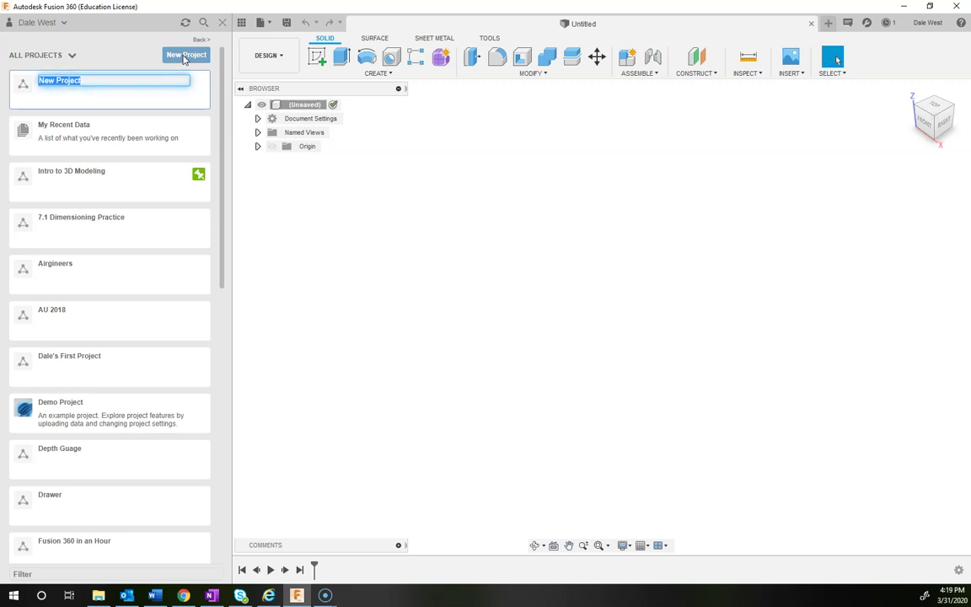
{"action": "type", "text": "arning"}
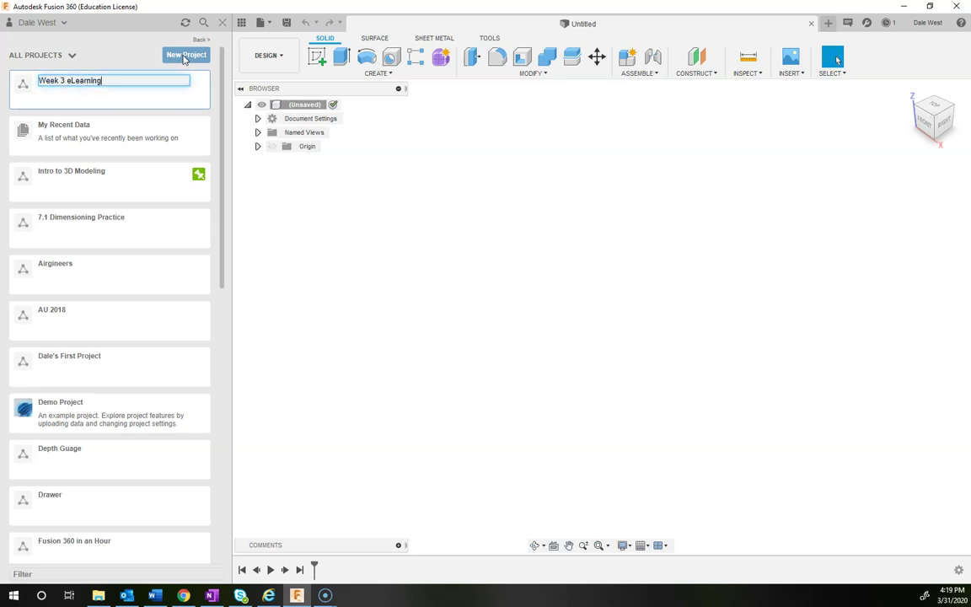
{"action": "key", "text": "Return"}
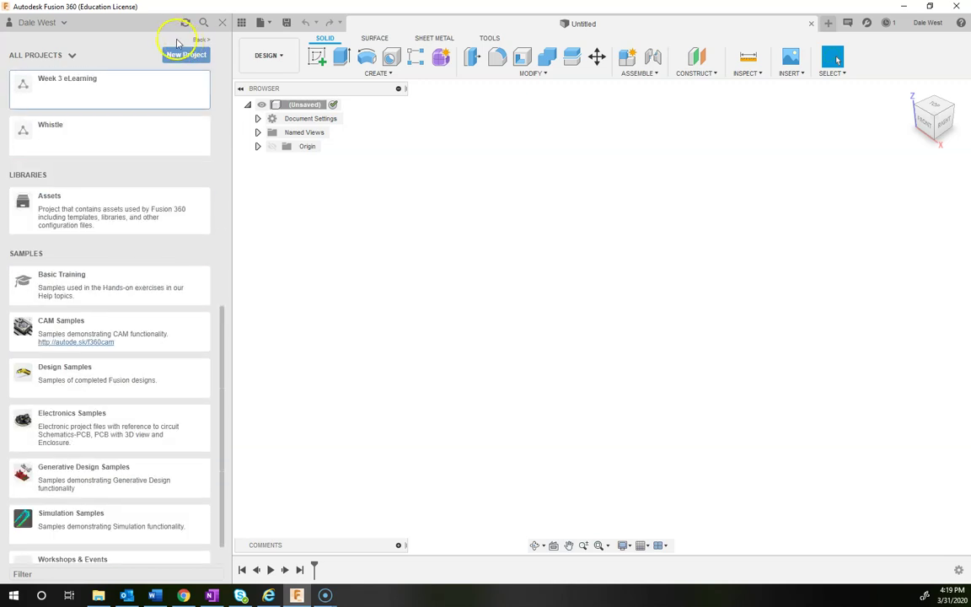
{"action": "mouse_move", "coordinate": [191, 82]}
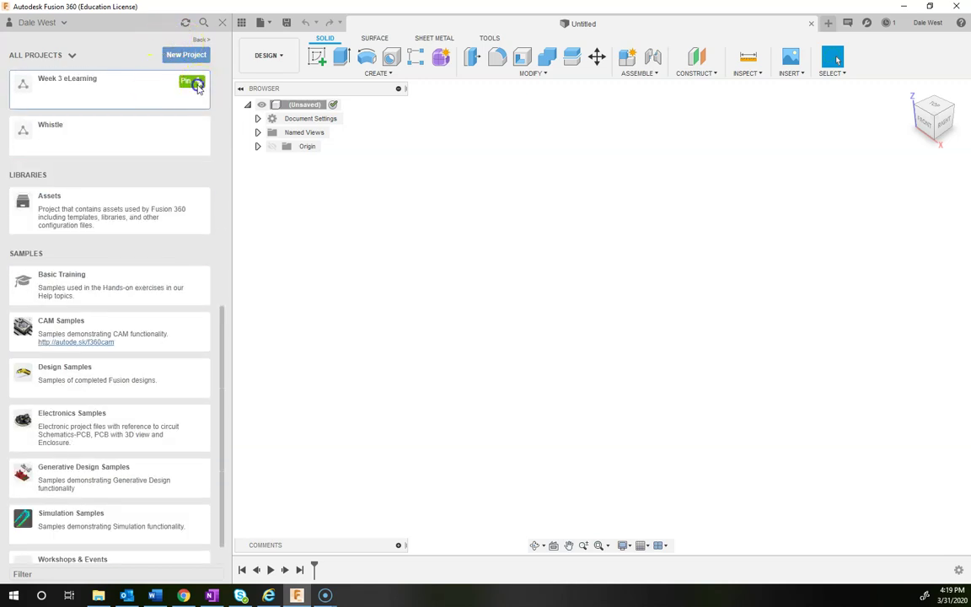
{"action": "left_click", "coordinate": [196, 83]}
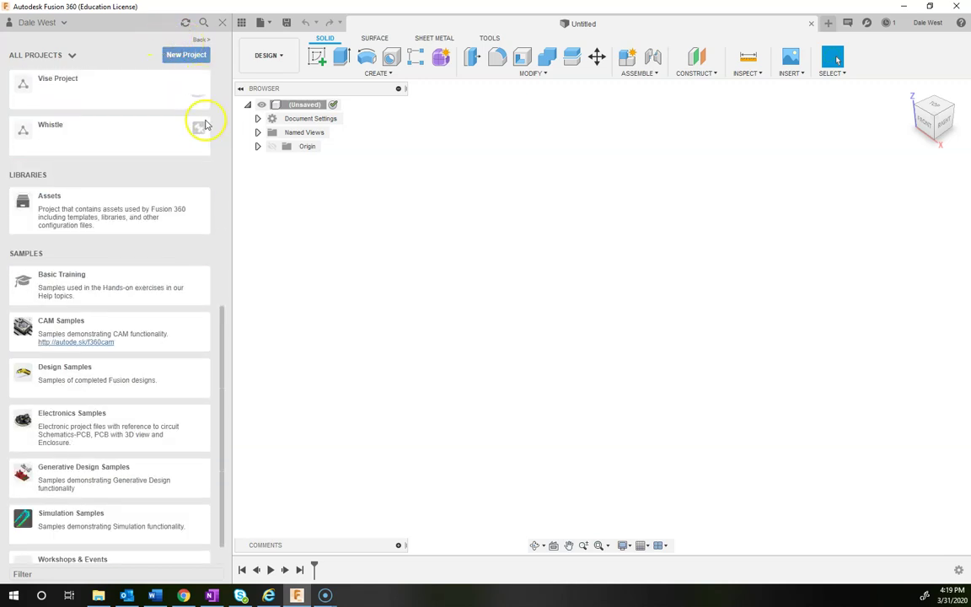
Unpin the Intro to 3D Modeling project and close the project list.
{"action": "left_click", "coordinate": [241, 23]}
{"action": "left_click", "coordinate": [10, 22]}
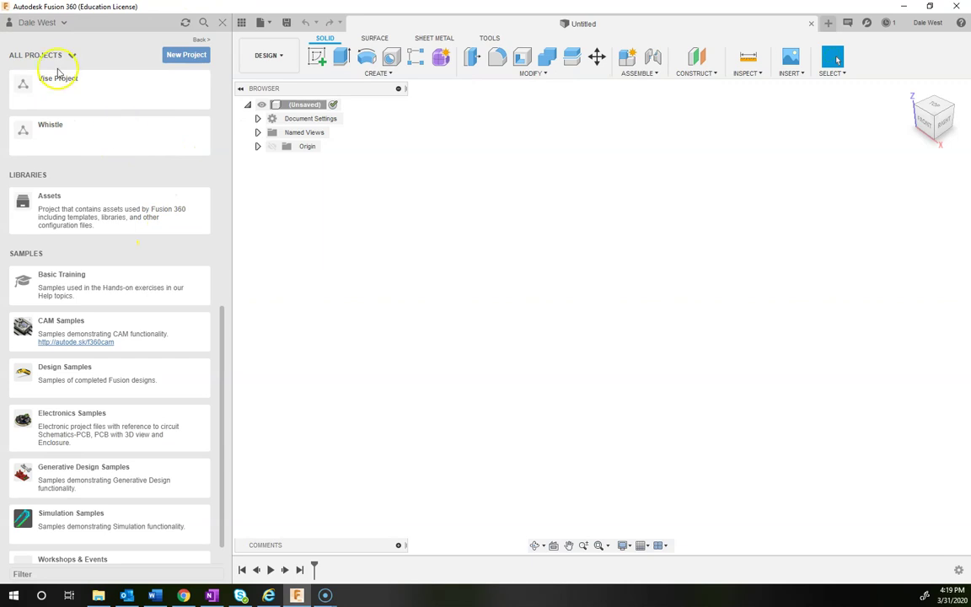
{"action": "scroll", "coordinate": [124, 316], "scroll_direction": "down", "scroll_amount": 1}
{"action": "scroll", "coordinate": [148, 316], "scroll_direction": "up", "scroll_amount": 6}
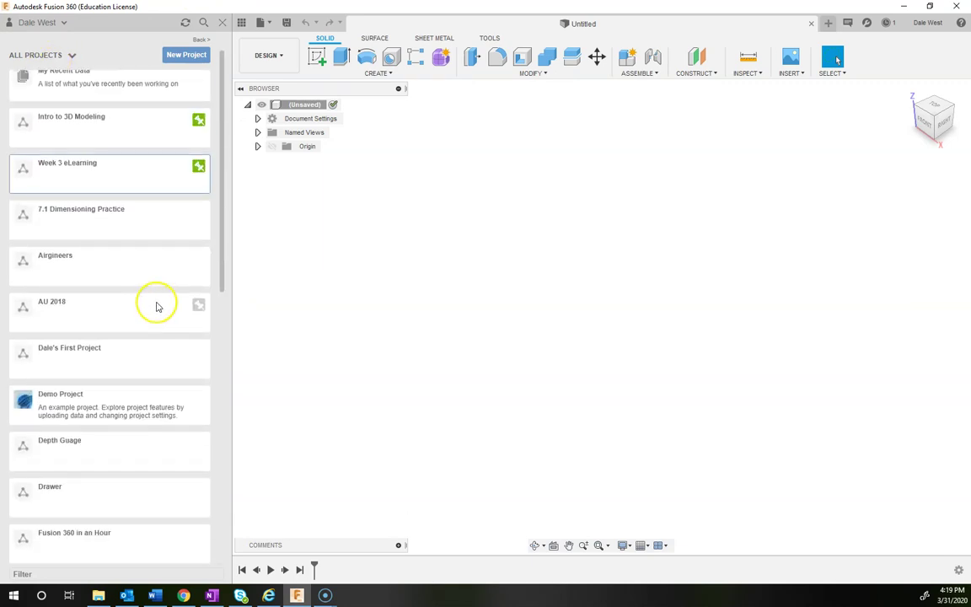
{"action": "left_click", "coordinate": [199, 128]}
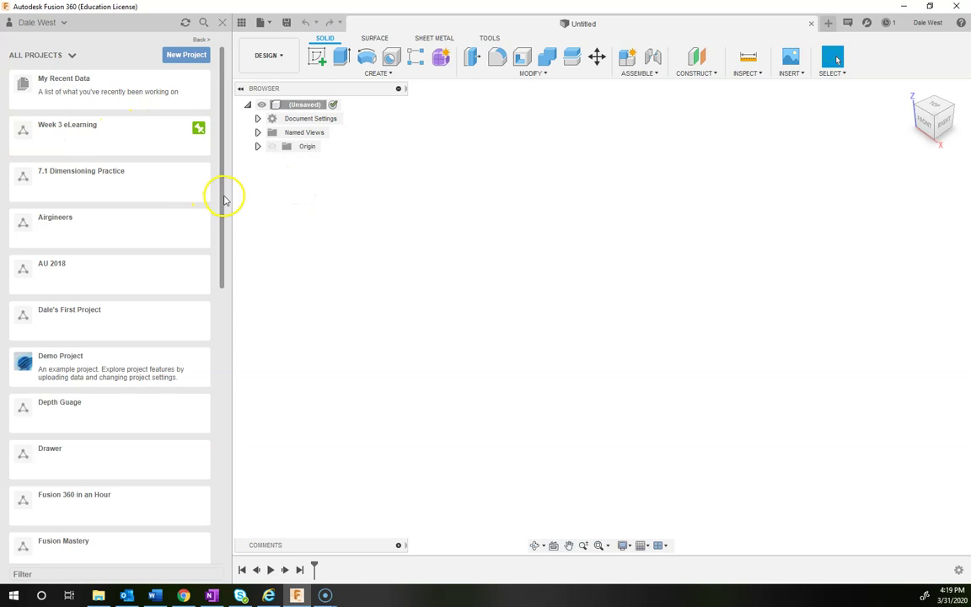
{"action": "left_click_drag", "start_coordinate": [224, 200], "coordinate": [221, 140]}
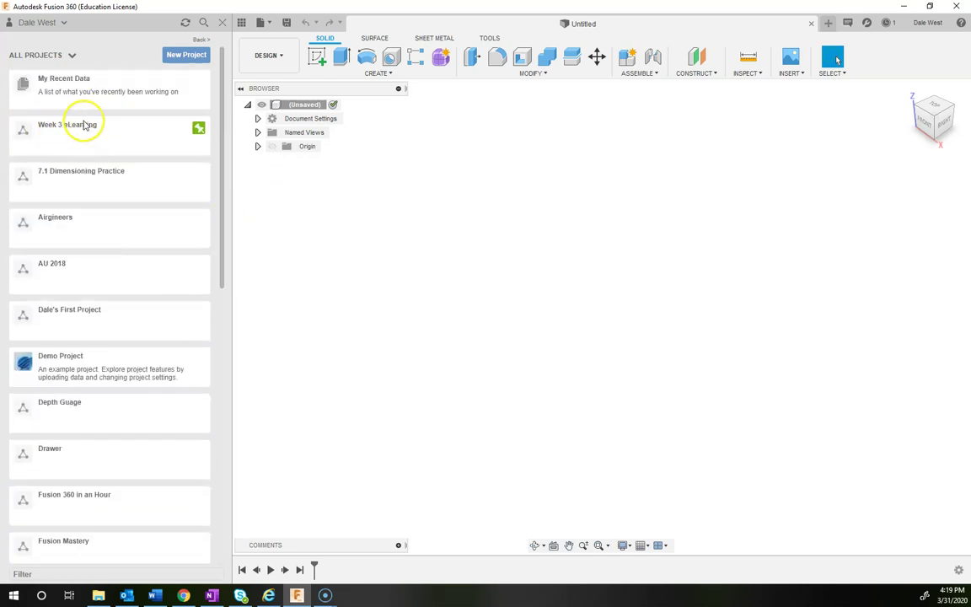
{"action": "left_click", "coordinate": [240, 23]}
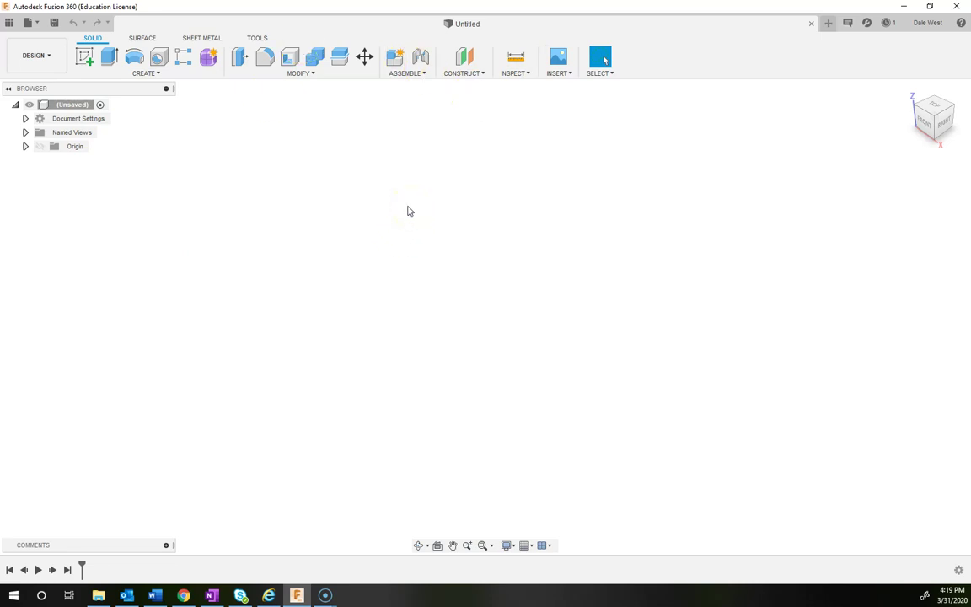
Recheck the Part #1 directions in OneNote, and set Fusion 360's default units for new designs to in.
{"action": "left_click", "coordinate": [211, 595]}
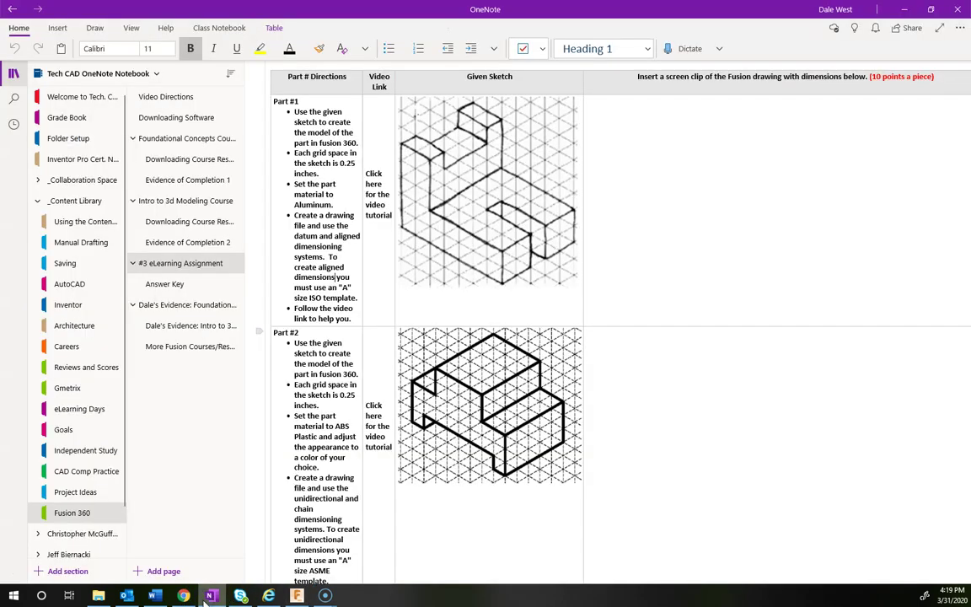
{"action": "left_click", "coordinate": [211, 595]}
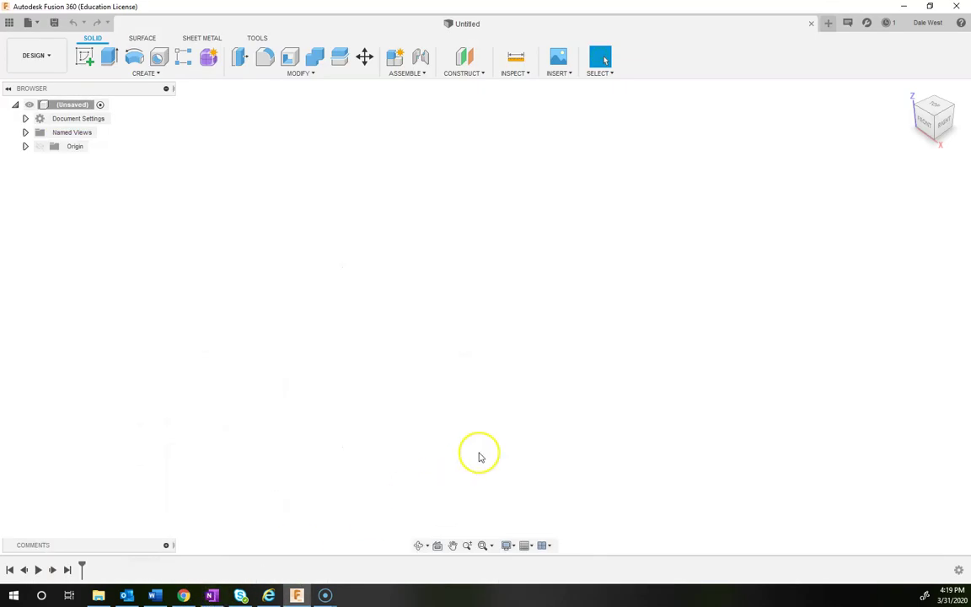
{"action": "left_click", "coordinate": [930, 22]}
{"action": "left_click", "coordinate": [932, 54]}
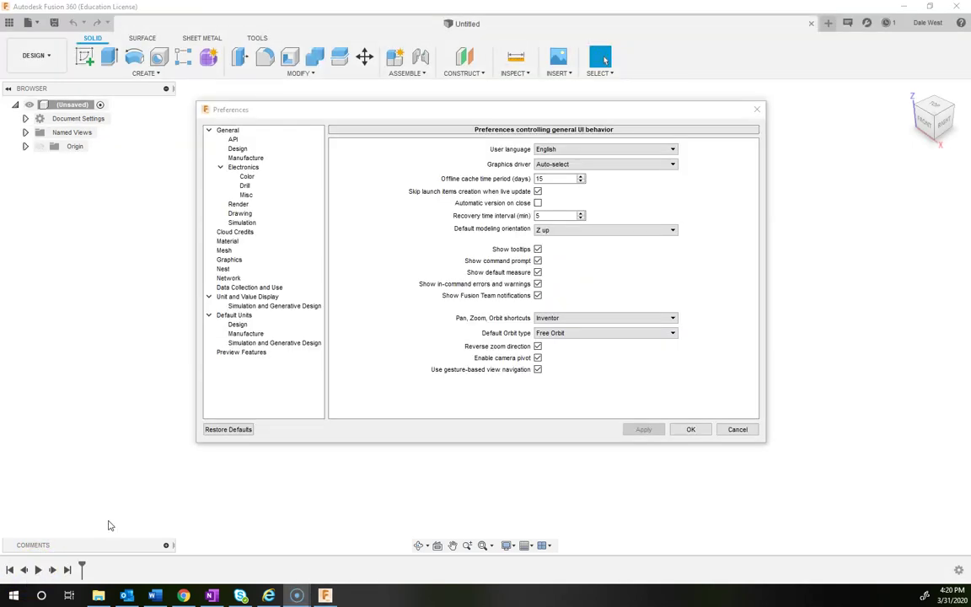
{"action": "left_click", "coordinate": [236, 315]}
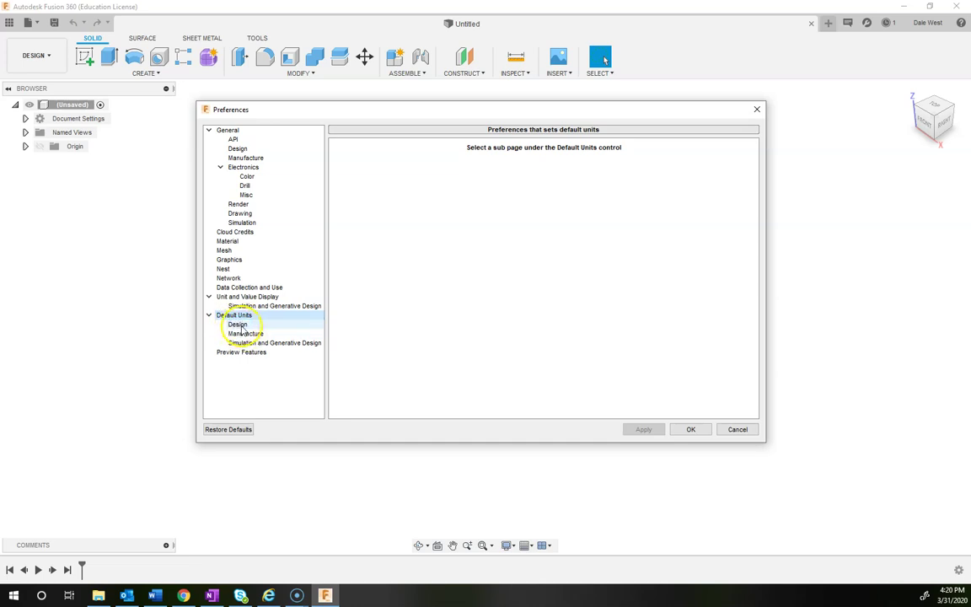
{"action": "left_click", "coordinate": [238, 325]}
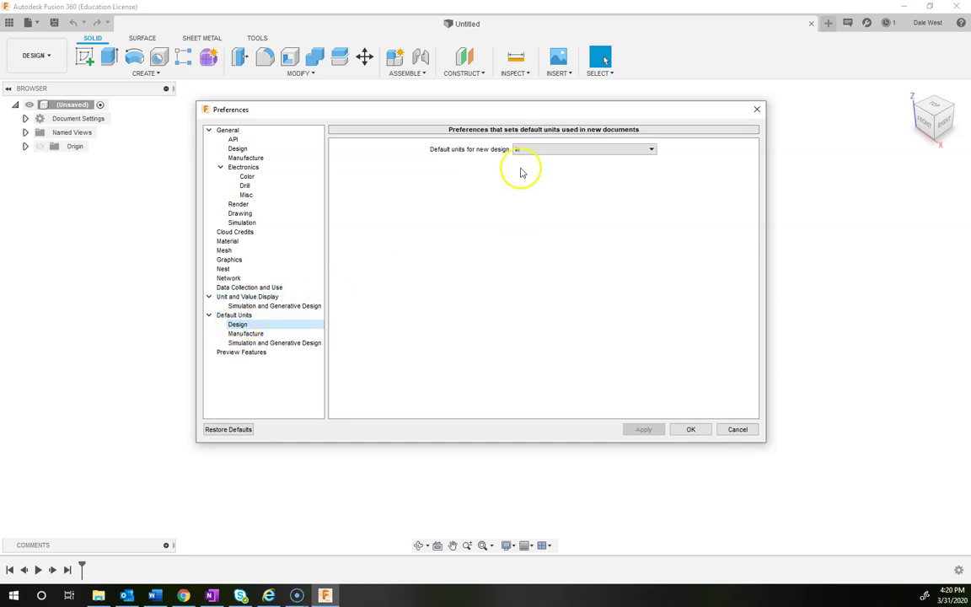
{"action": "left_click", "coordinate": [610, 150]}
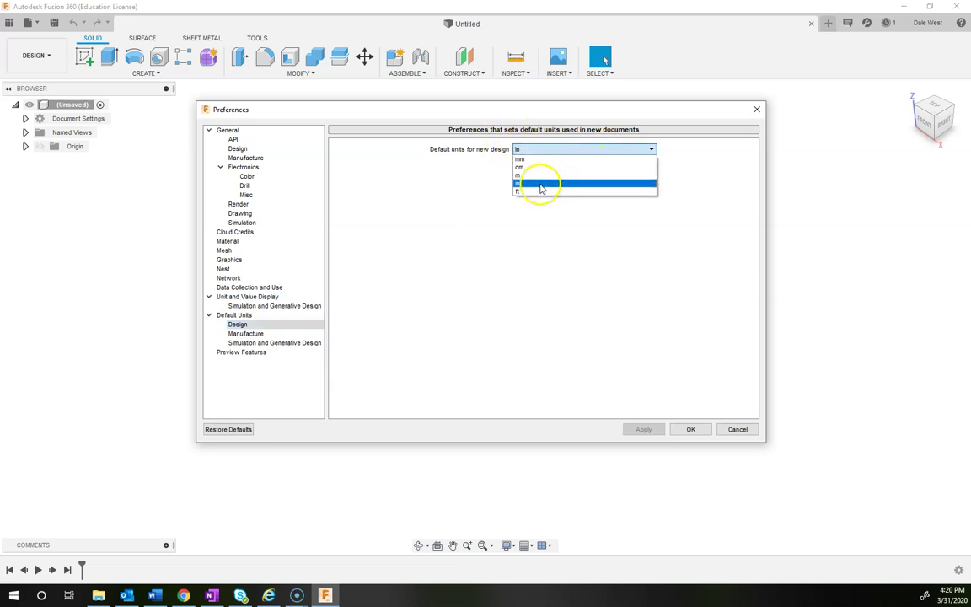
{"action": "left_click", "coordinate": [539, 185]}
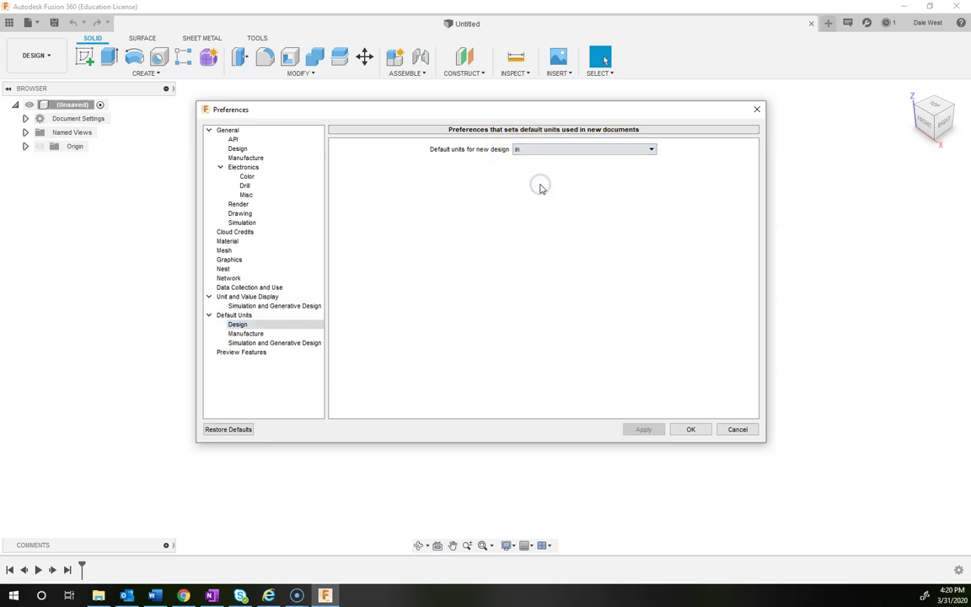
Set the default units to in for Manufacture and to English (in) for Simulation and Generative Design.
{"action": "left_click", "coordinate": [246, 334]}
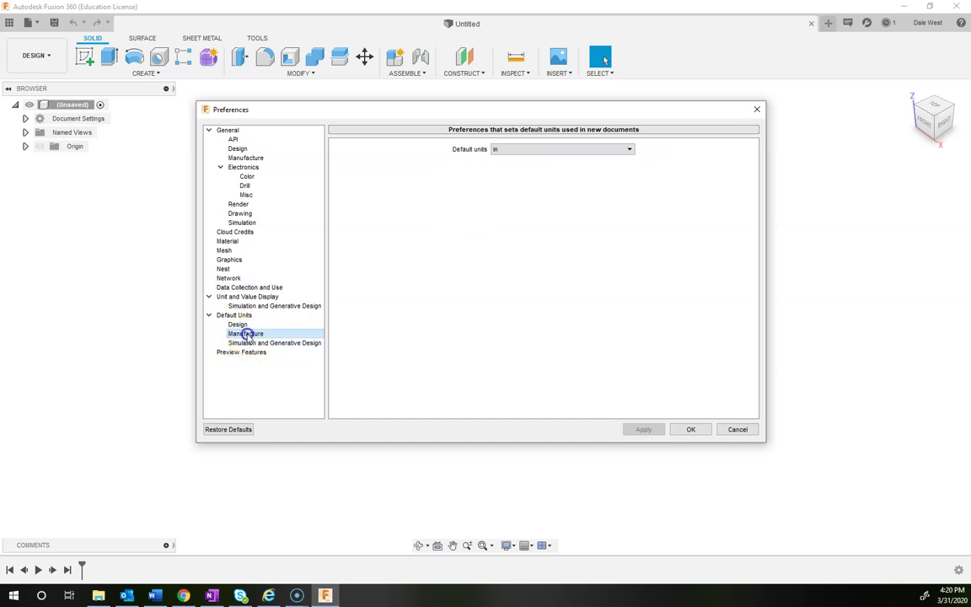
{"action": "left_click", "coordinate": [542, 150]}
{"action": "left_click", "coordinate": [542, 168]}
{"action": "left_click", "coordinate": [268, 343]}
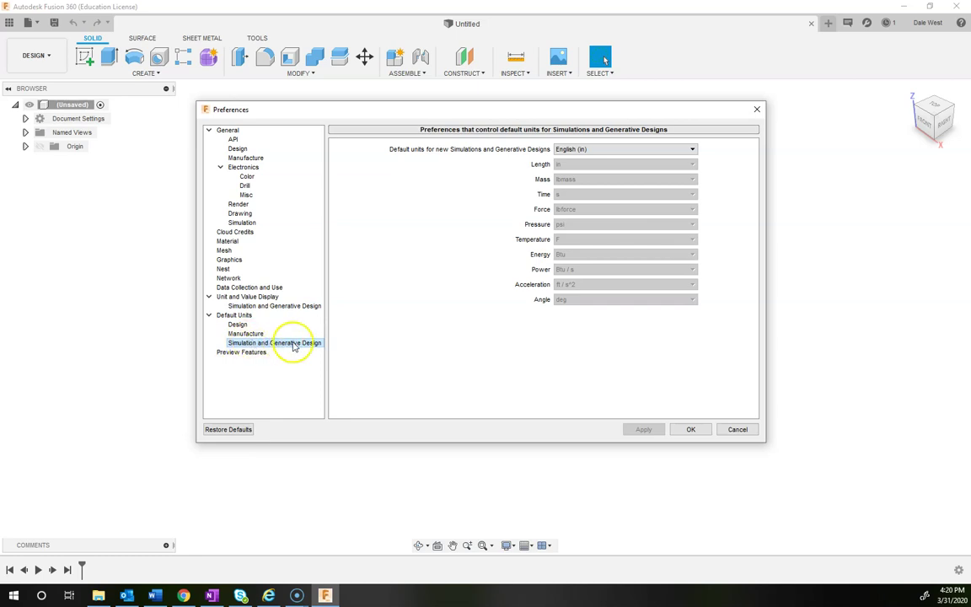
{"action": "left_click", "coordinate": [607, 149]}
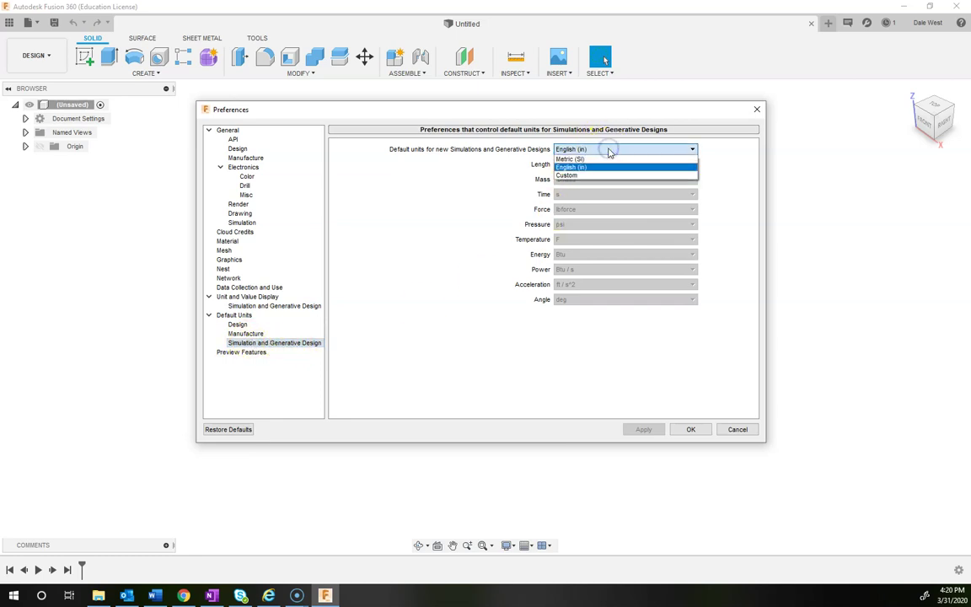
{"action": "left_click", "coordinate": [604, 168]}
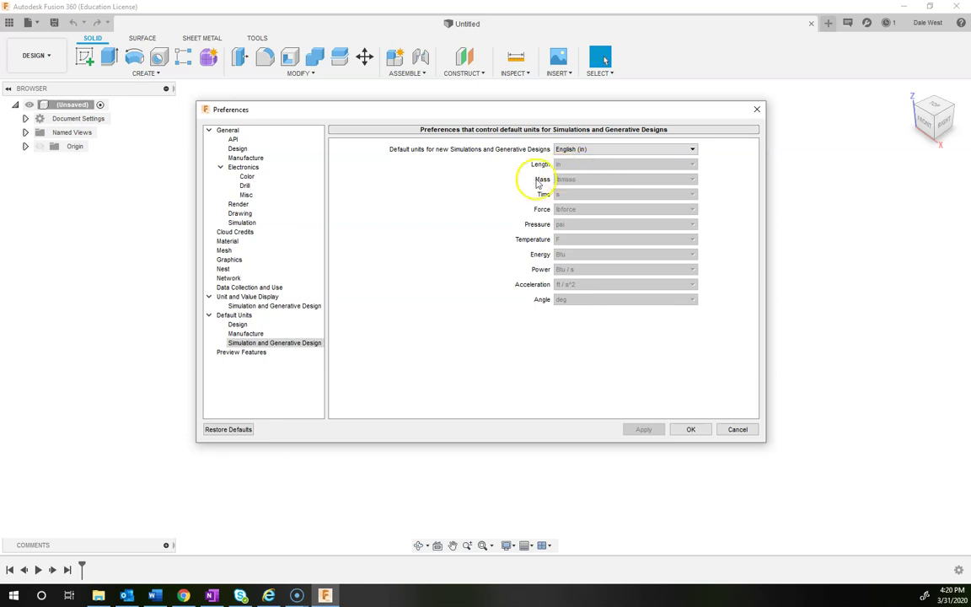
{"action": "left_click", "coordinate": [251, 343]}
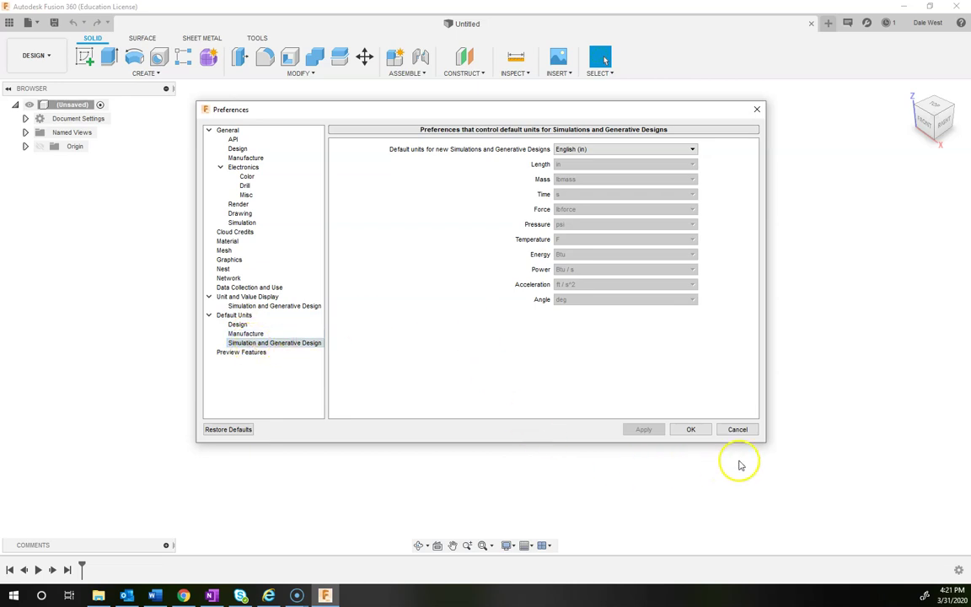
Accept the default unit preferences and start a new design.
{"action": "left_click", "coordinate": [691, 430]}
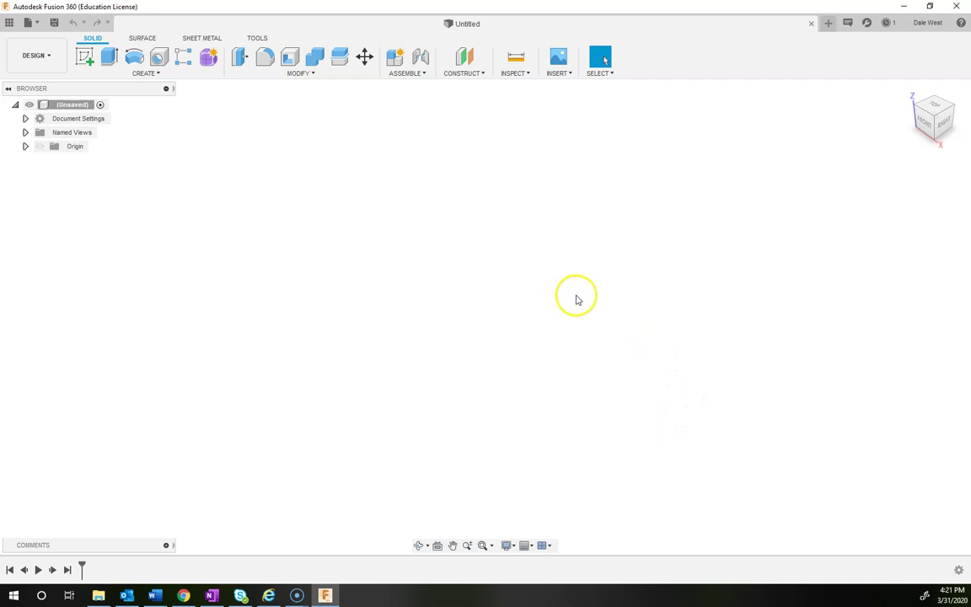
{"action": "left_click", "coordinate": [37, 24]}
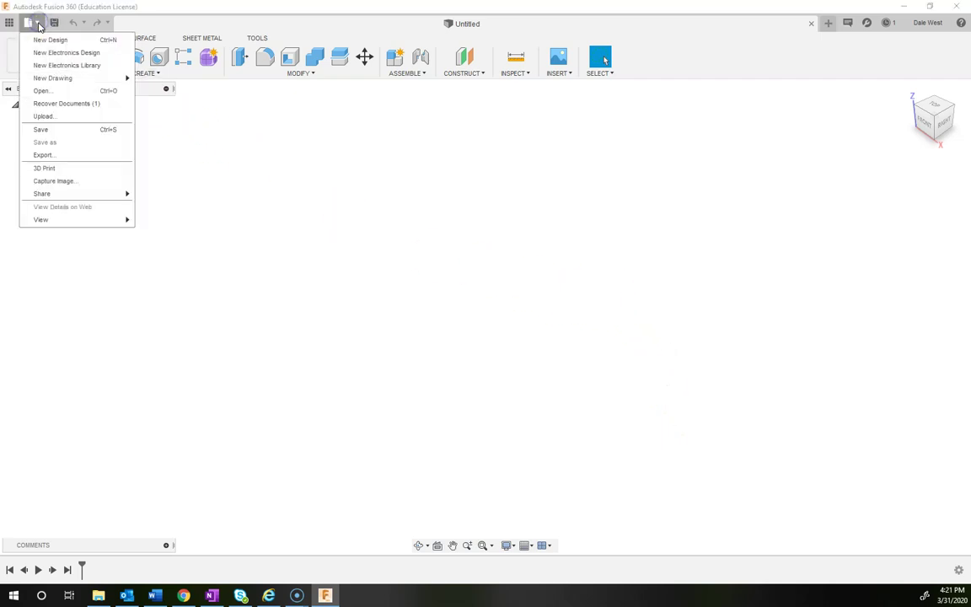
{"action": "left_click", "coordinate": [39, 40]}
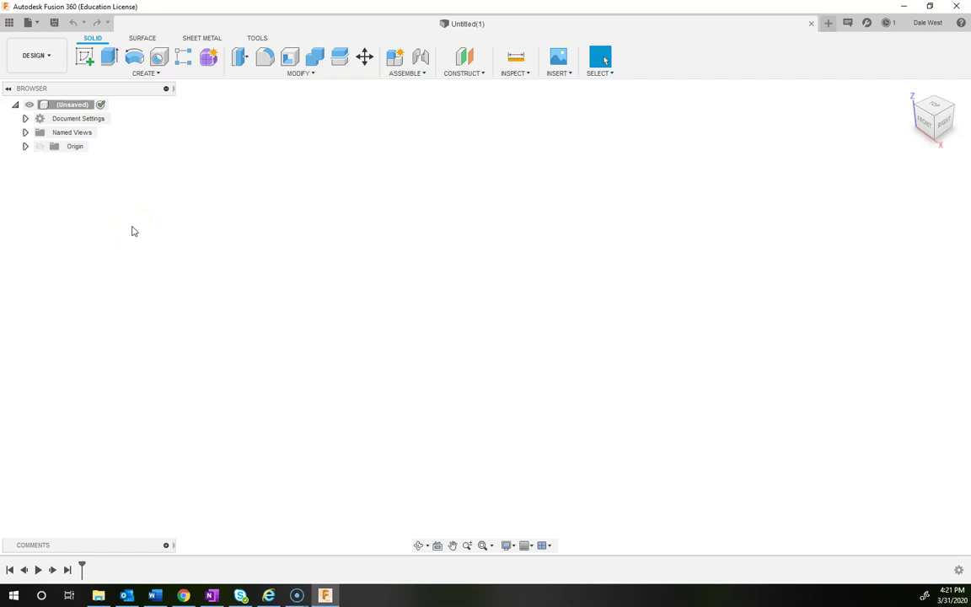
Save the new design as Part 1 - Aluminum in the Week 3 eLearning project.
{"action": "left_click", "coordinate": [29, 22]}
{"action": "left_click", "coordinate": [30, 22]}
{"action": "left_click", "coordinate": [39, 23]}
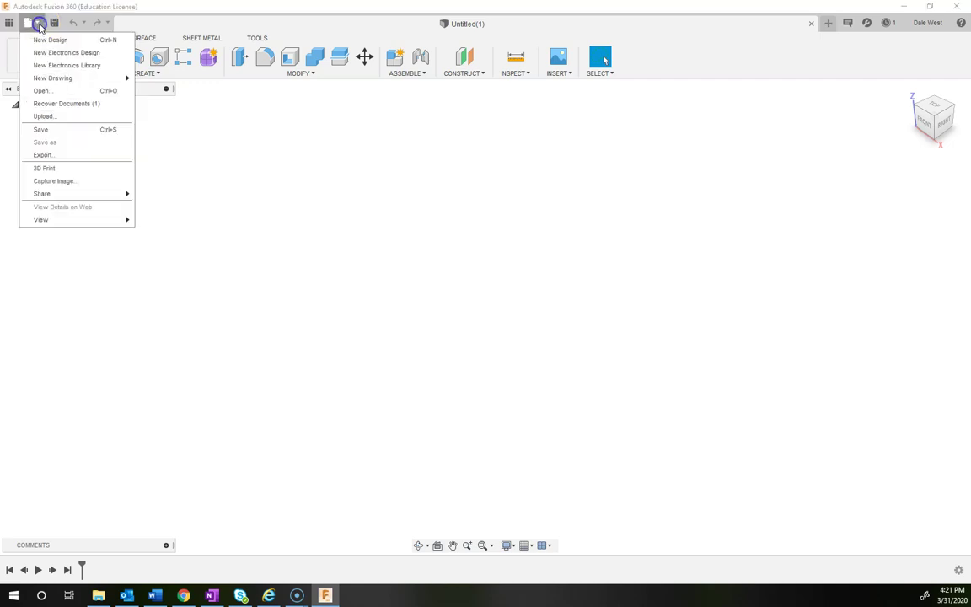
{"action": "left_click", "coordinate": [61, 131]}
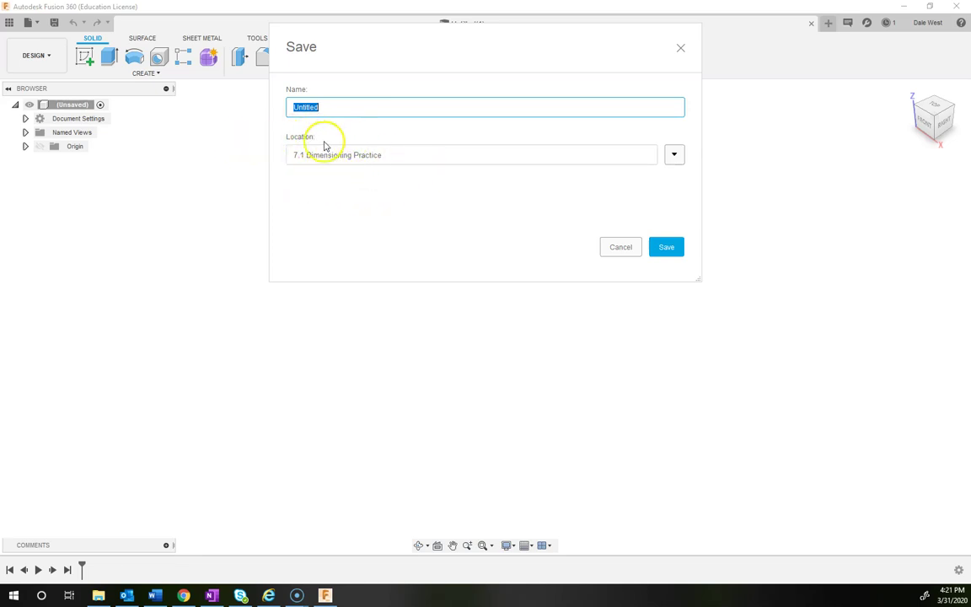
{"action": "left_click", "coordinate": [674, 155]}
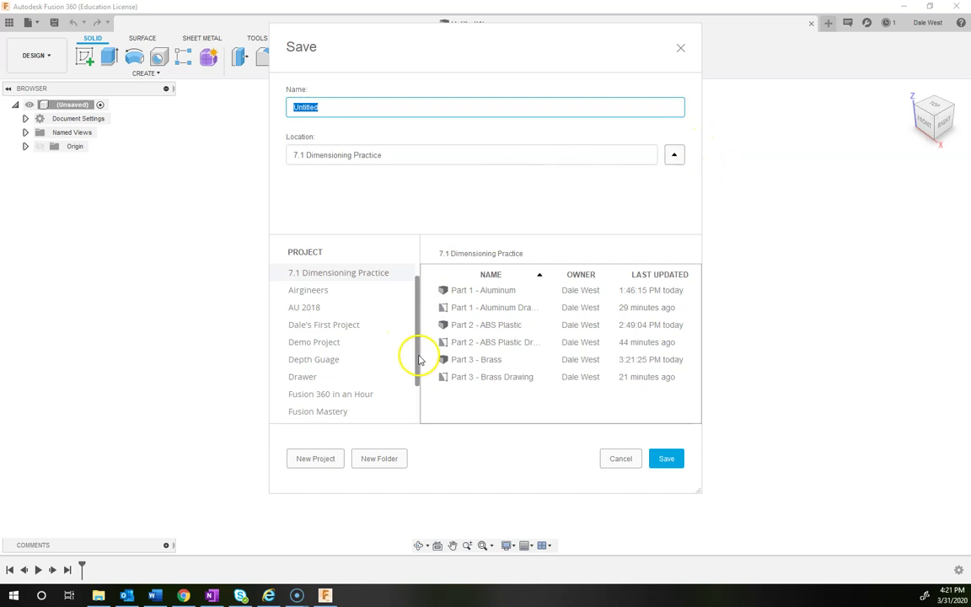
{"action": "left_click_drag", "start_coordinate": [417, 358], "coordinate": [423, 321]}
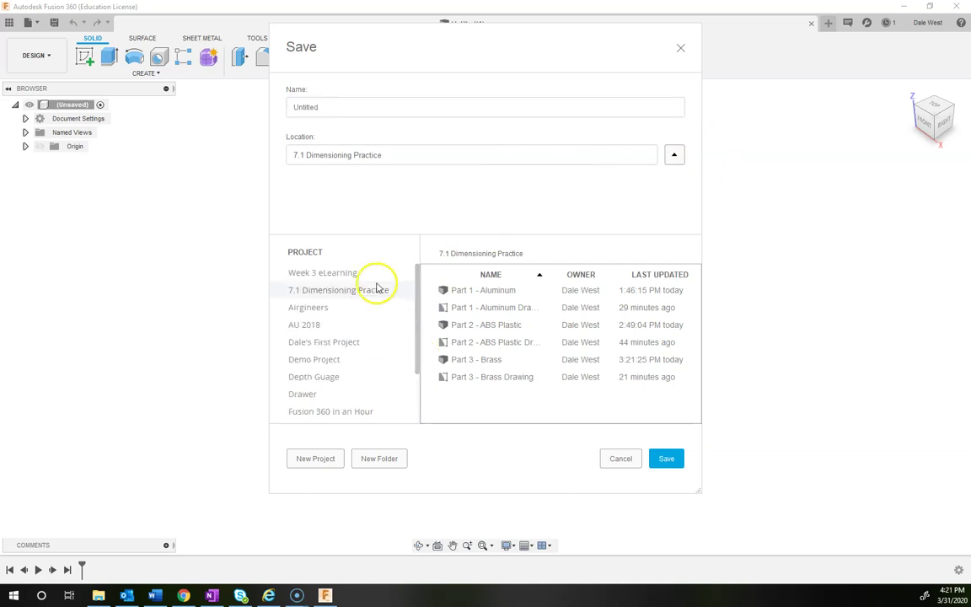
{"action": "left_click", "coordinate": [344, 274]}
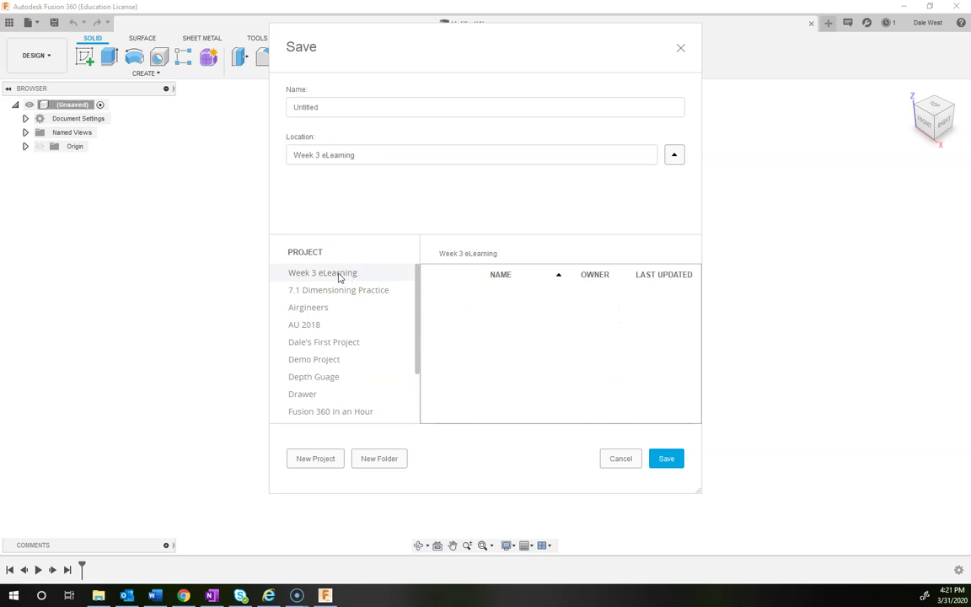
{"action": "left_click", "coordinate": [331, 274]}
{"action": "double_click", "coordinate": [330, 106]}
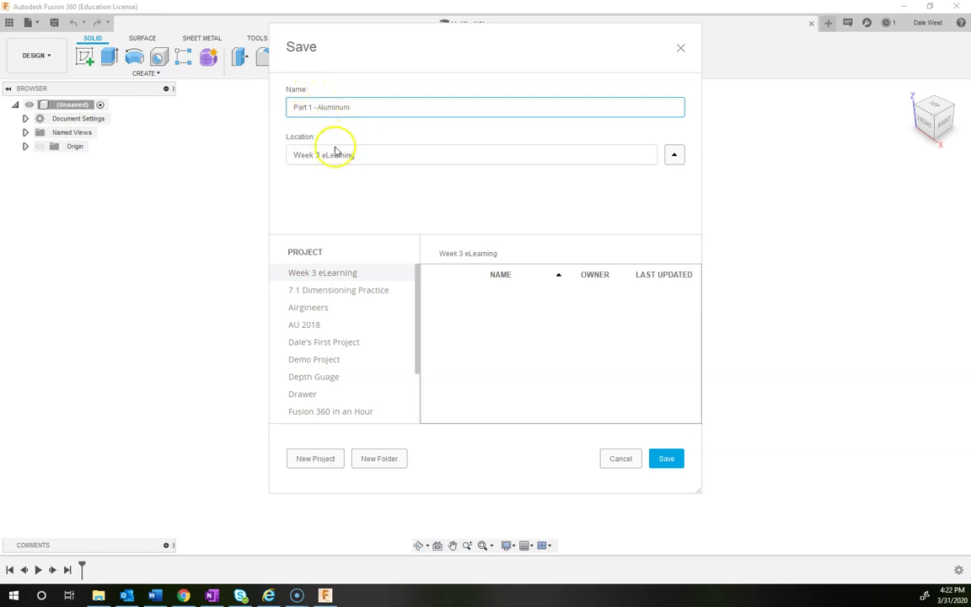
{"action": "left_click", "coordinate": [669, 460]}
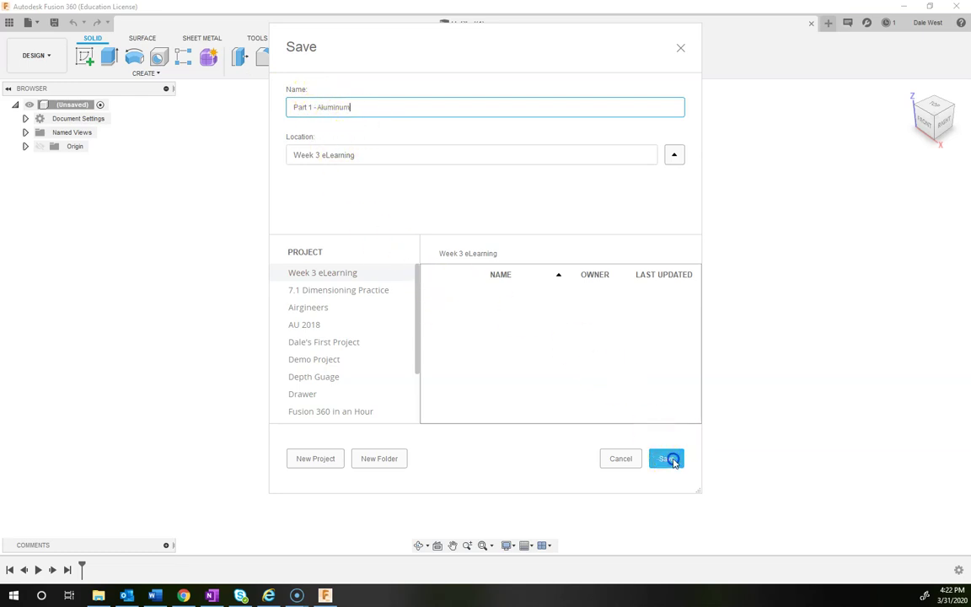
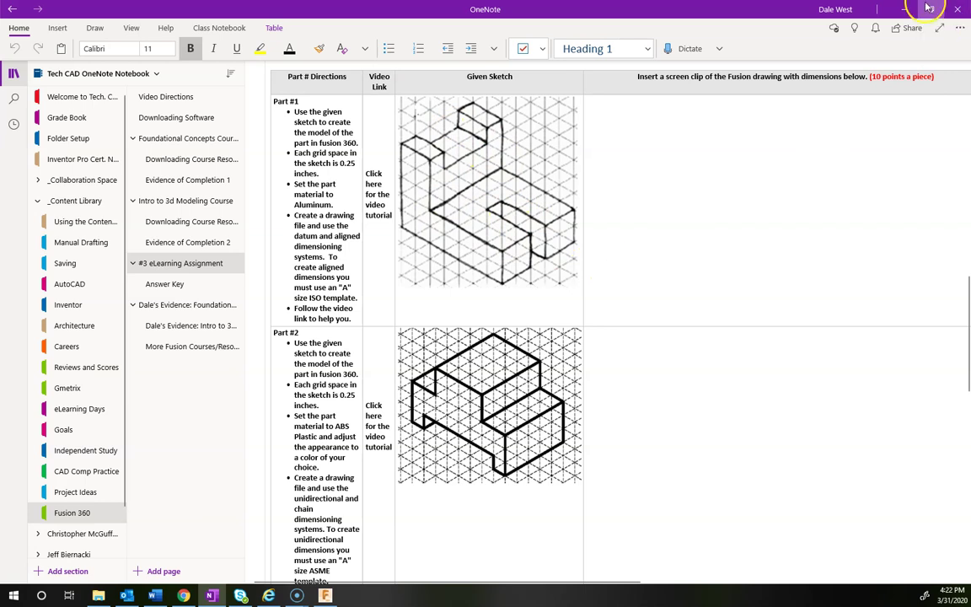
Switch back to Fusion 360, start a sketch on the front origin plane, and reopen the Part #1 reference in OneNote.
{"action": "left_click", "coordinate": [900, 10]}
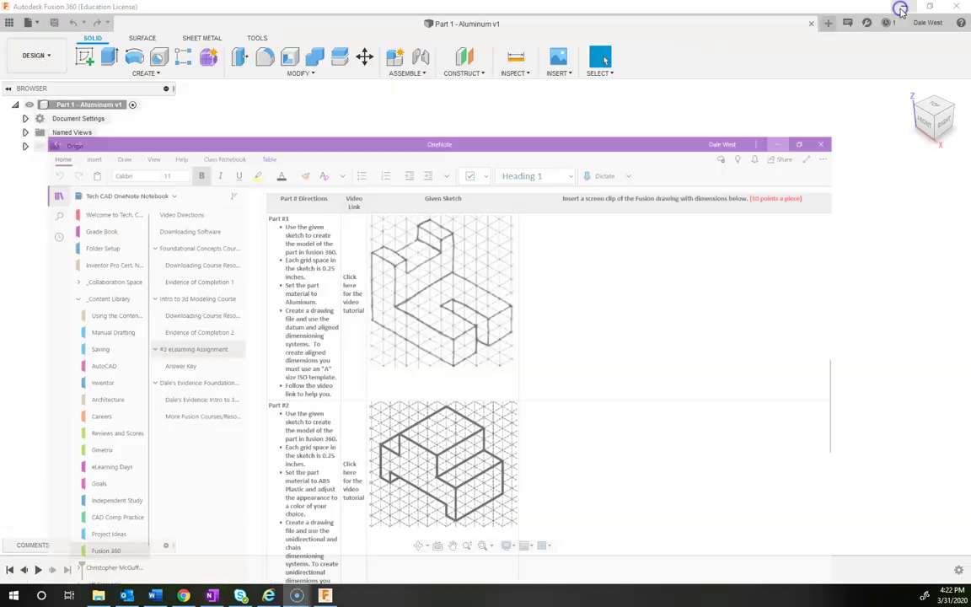
{"action": "left_click", "coordinate": [85, 57]}
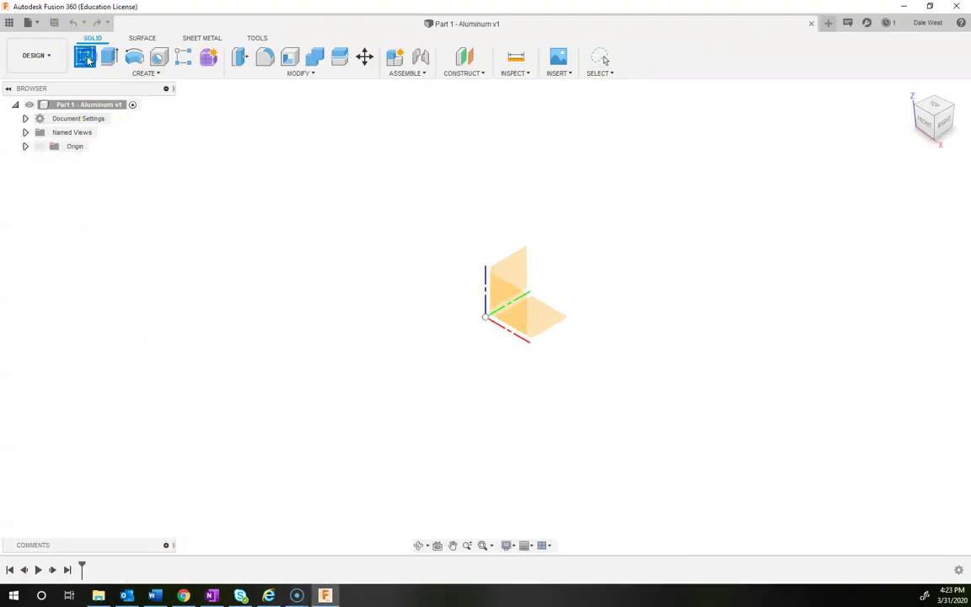
{"action": "left_click", "coordinate": [522, 302]}
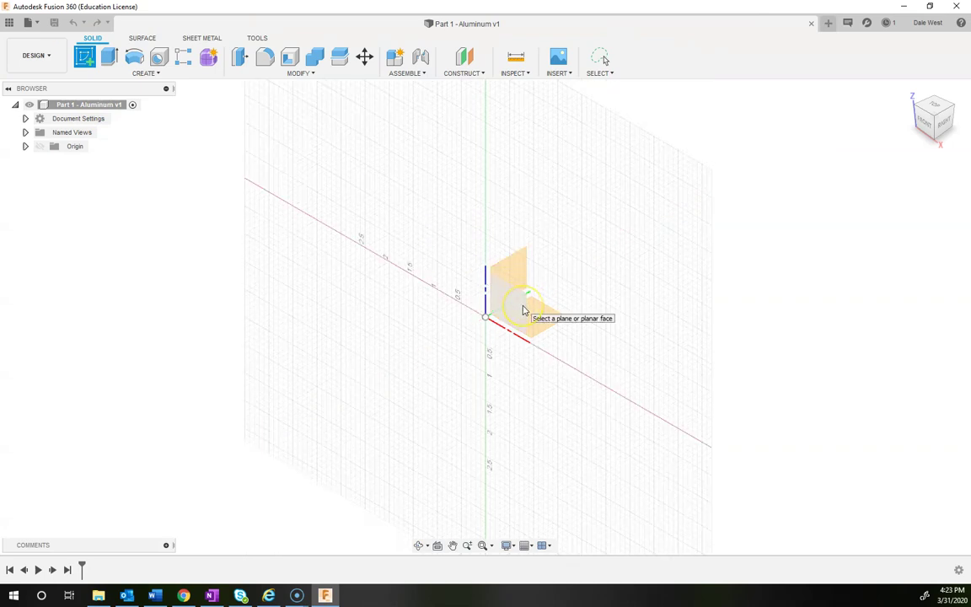
{"action": "left_click", "coordinate": [522, 312]}
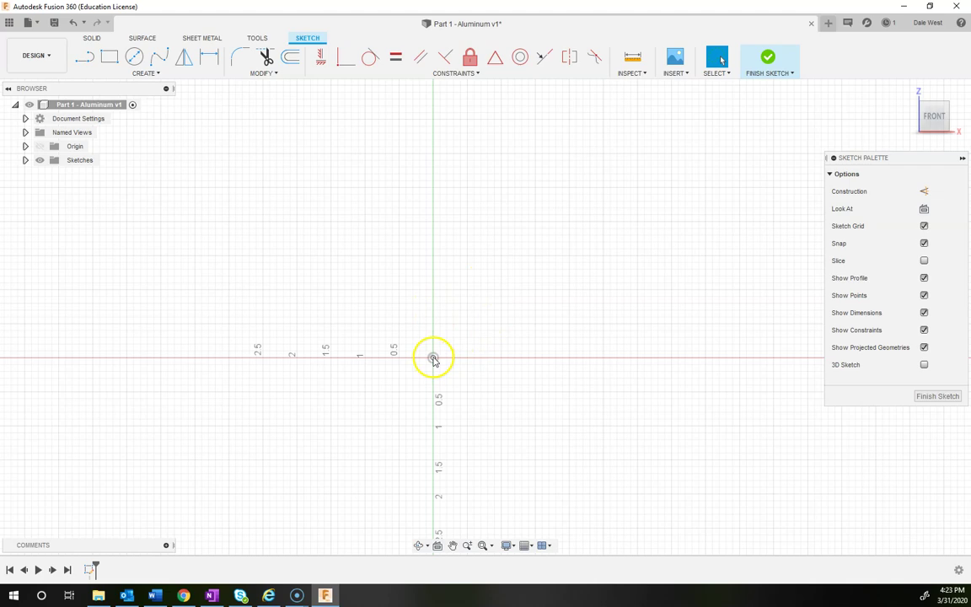
{"action": "left_click", "coordinate": [211, 595]}
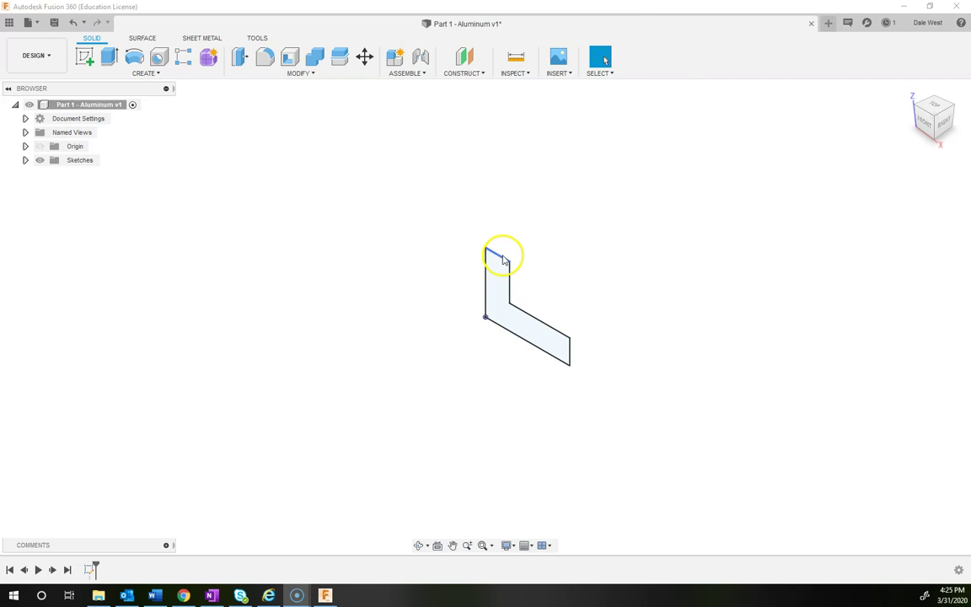
Extrude the L-shaped profile 1.25 in to one side as a new body, checking the depth against the OneNote sketch.
{"action": "left_click", "coordinate": [506, 295]}
{"action": "left_click", "coordinate": [110, 58]}
{"action": "left_click_drag", "start_coordinate": [537, 307], "coordinate": [591, 281]}
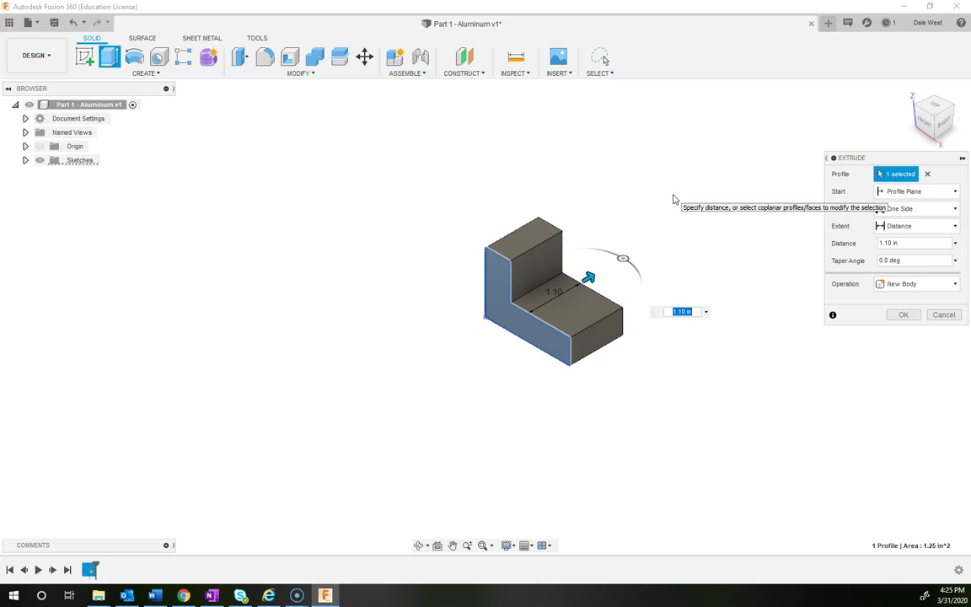
{"action": "left_click", "coordinate": [212, 595]}
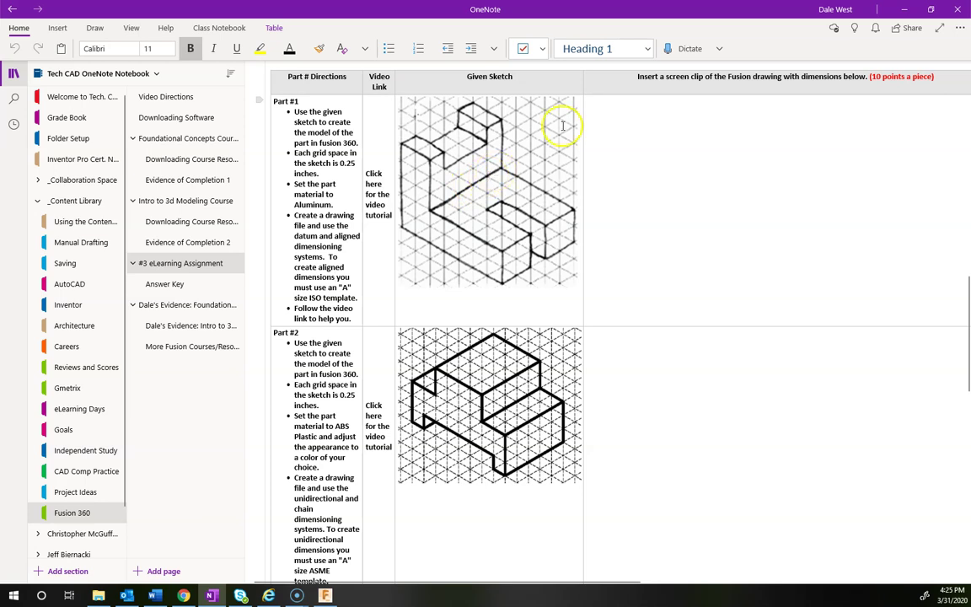
{"action": "left_click", "coordinate": [903, 9]}
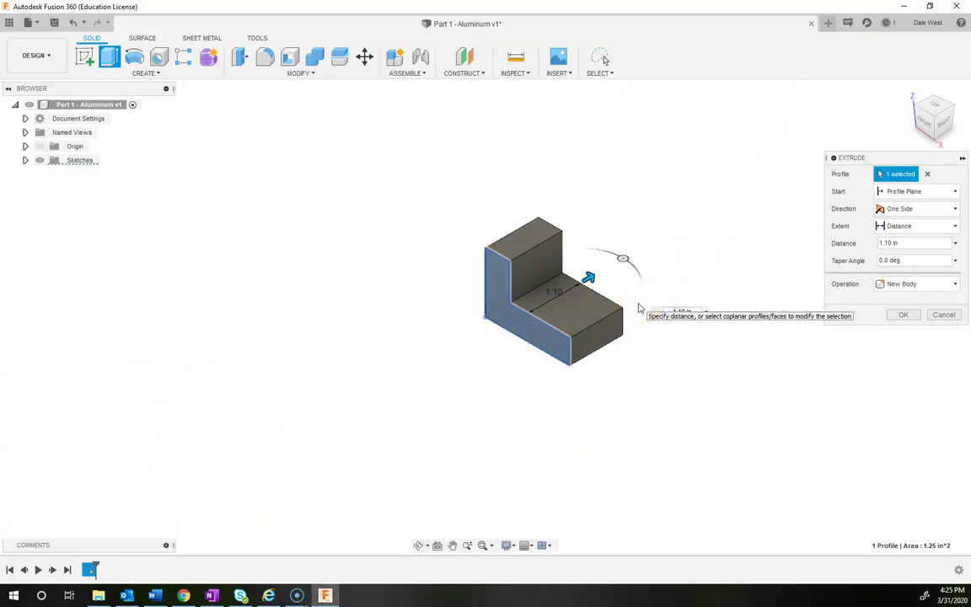
{"action": "left_click", "coordinate": [647, 311]}
{"action": "type", "text": "1.25"}
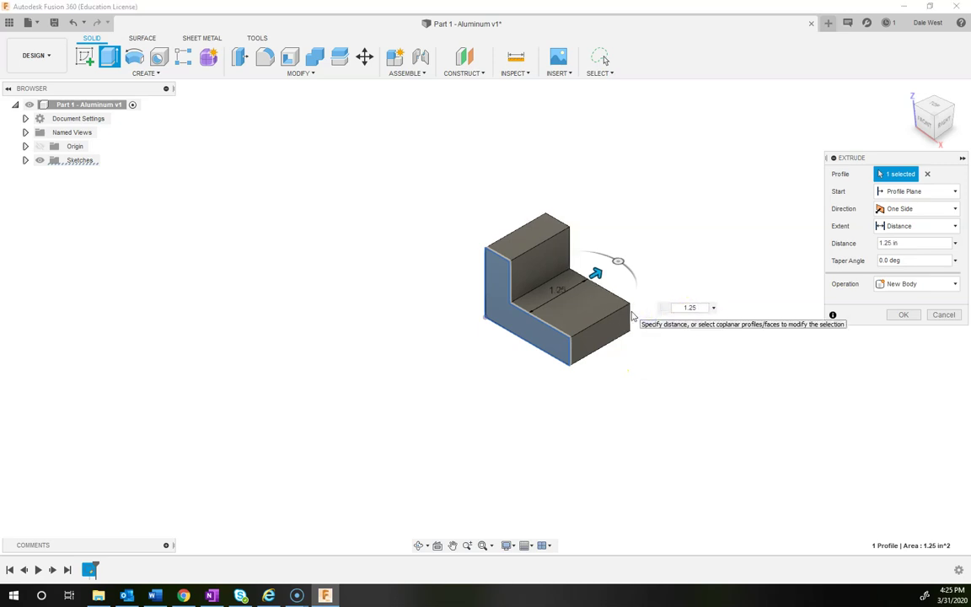
{"action": "key", "text": "Return"}
{"action": "left_click", "coordinate": [701, 238]}
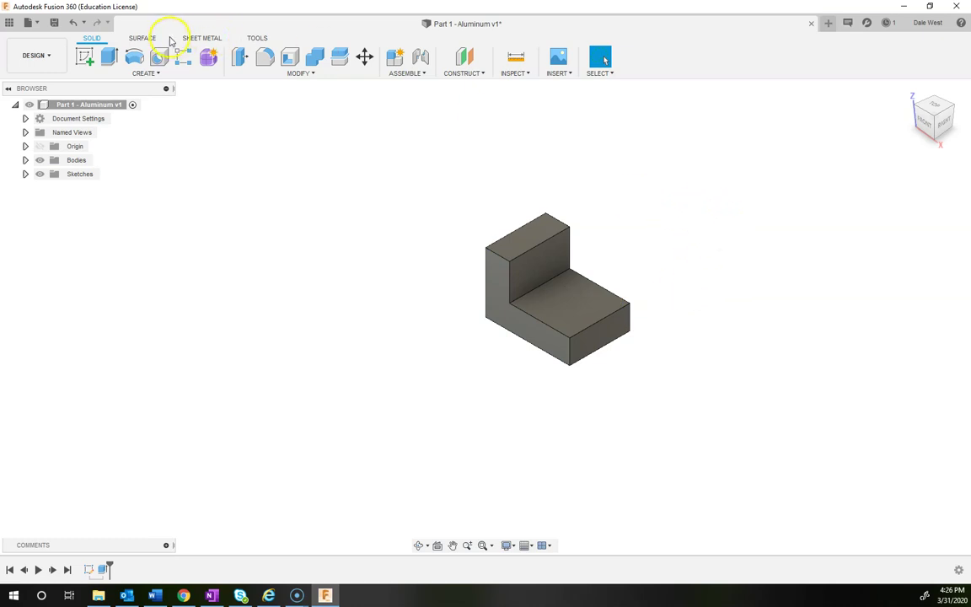
Start a sketch on the base's end face and draw a rectangle about 0.39 in wide from its bottom edge to its top edge.
{"action": "left_click", "coordinate": [85, 56]}
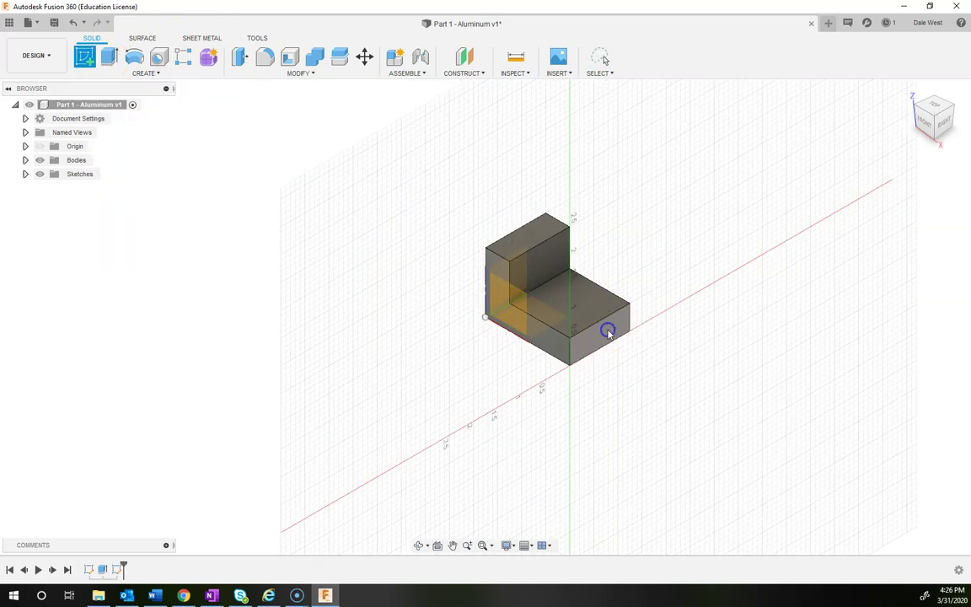
{"action": "left_click", "coordinate": [607, 331]}
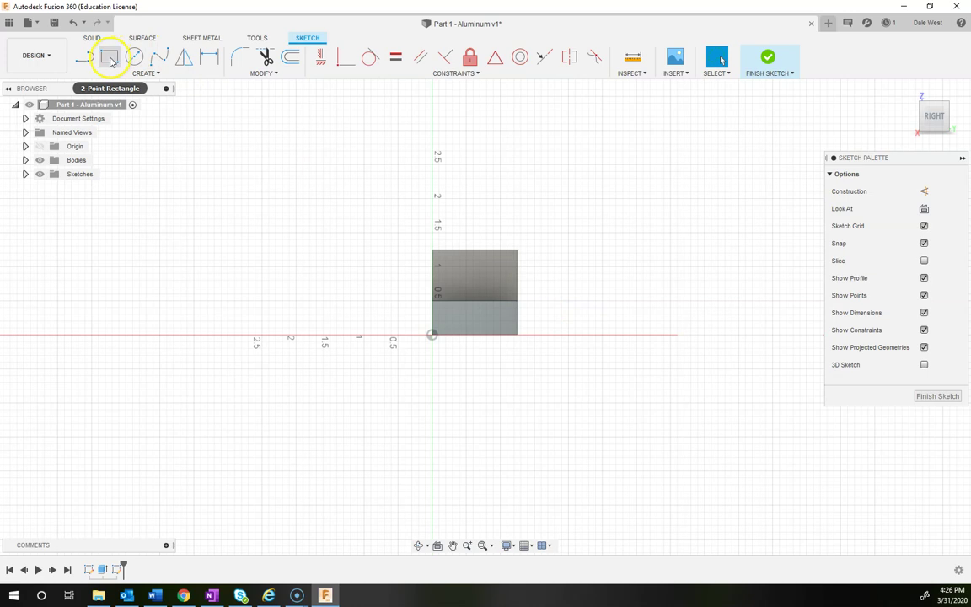
{"action": "left_click", "coordinate": [109, 57]}
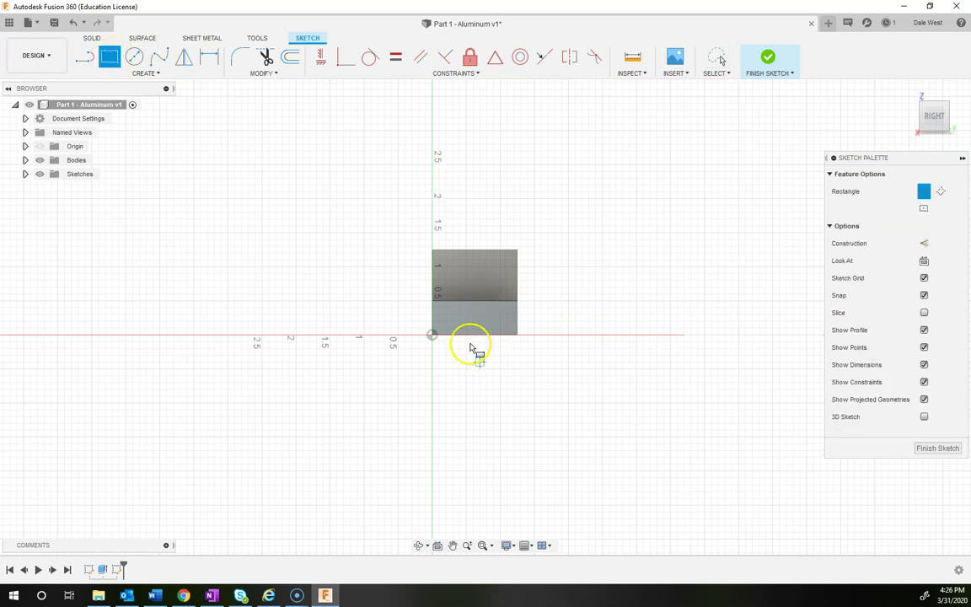
{"action": "scroll", "coordinate": [475, 339], "scroll_direction": "up", "scroll_amount": 2}
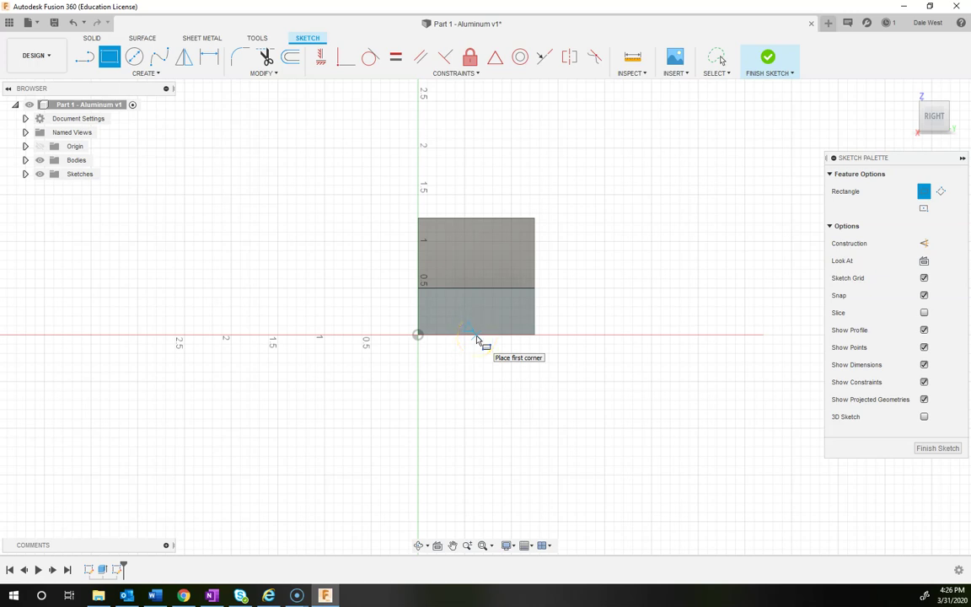
{"action": "left_click", "coordinate": [456, 337]}
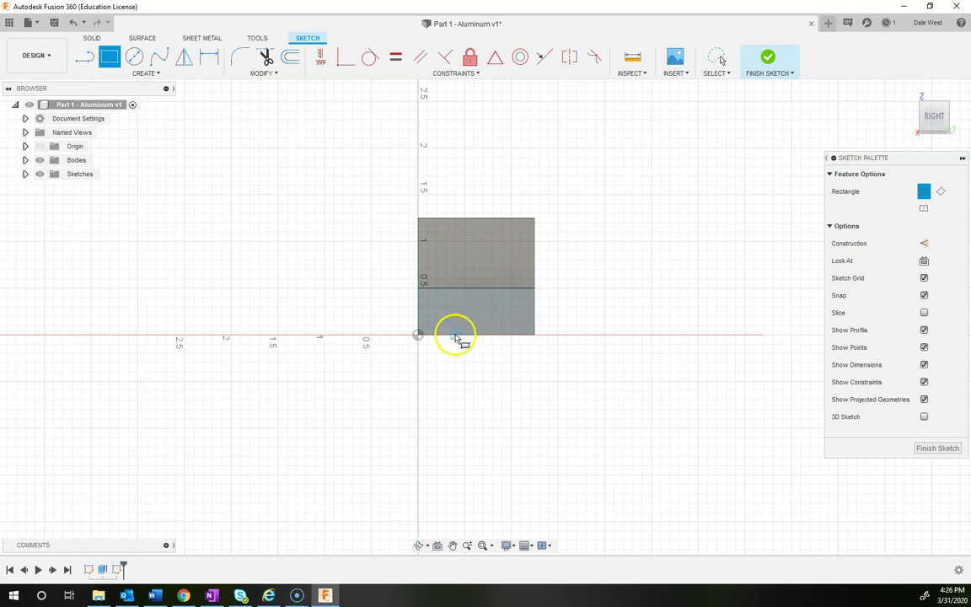
{"action": "mouse_move", "coordinate": [497, 297]}
{"action": "left_mouse_down"}
{"action": "mouse_move", "coordinate": [461, 293]}
{"action": "mouse_move", "coordinate": [482, 300]}
{"action": "mouse_move", "coordinate": [493, 292]}
{"action": "left_mouse_up"}
{"action": "left_click", "coordinate": [493, 292]}
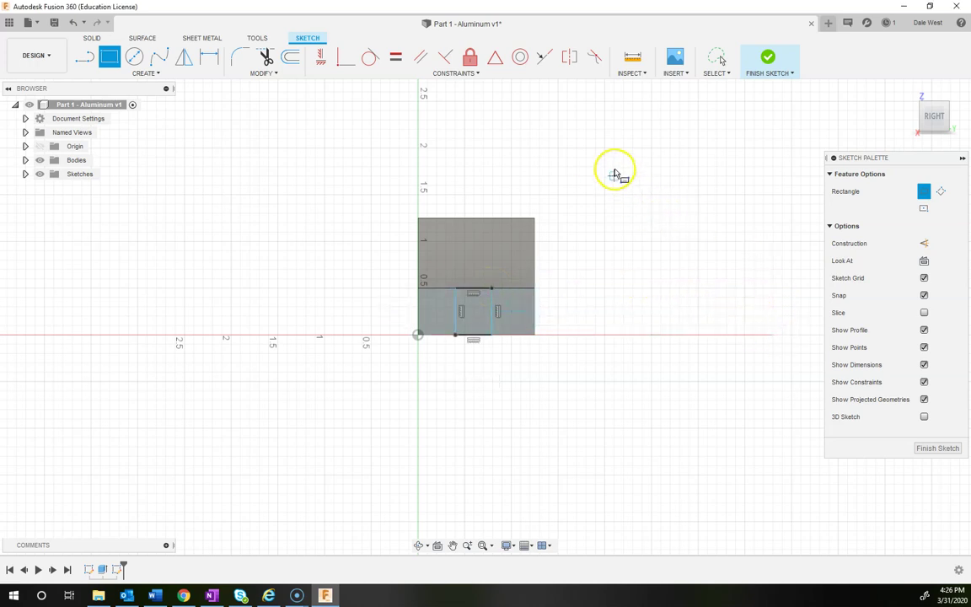
{"action": "key", "text": "Escape"}
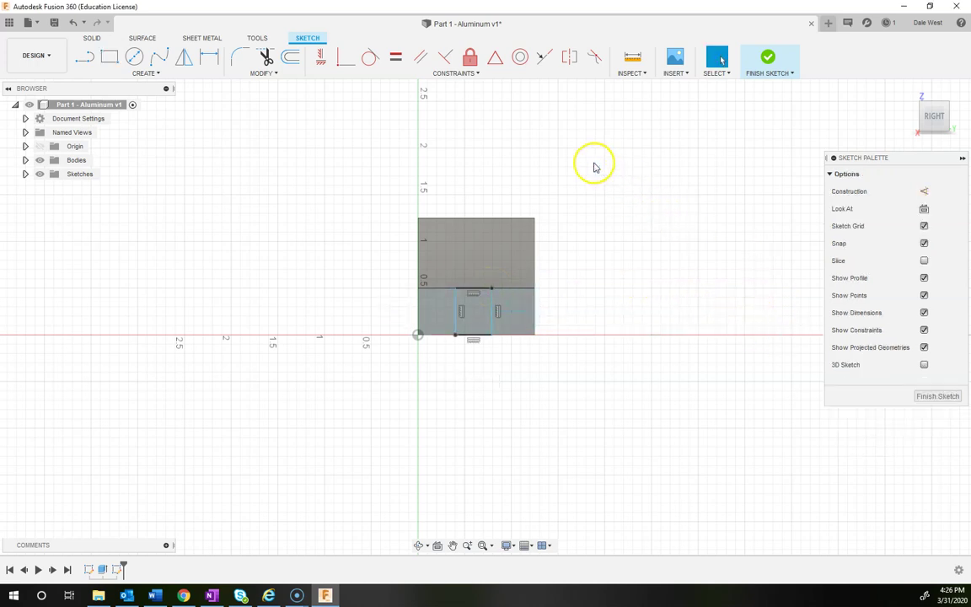
Dimension the rectangle's bottom edge to 0.25 in, checking the slot width against the given Part #1 sketch in OneNote.
{"action": "left_click", "coordinate": [209, 57]}
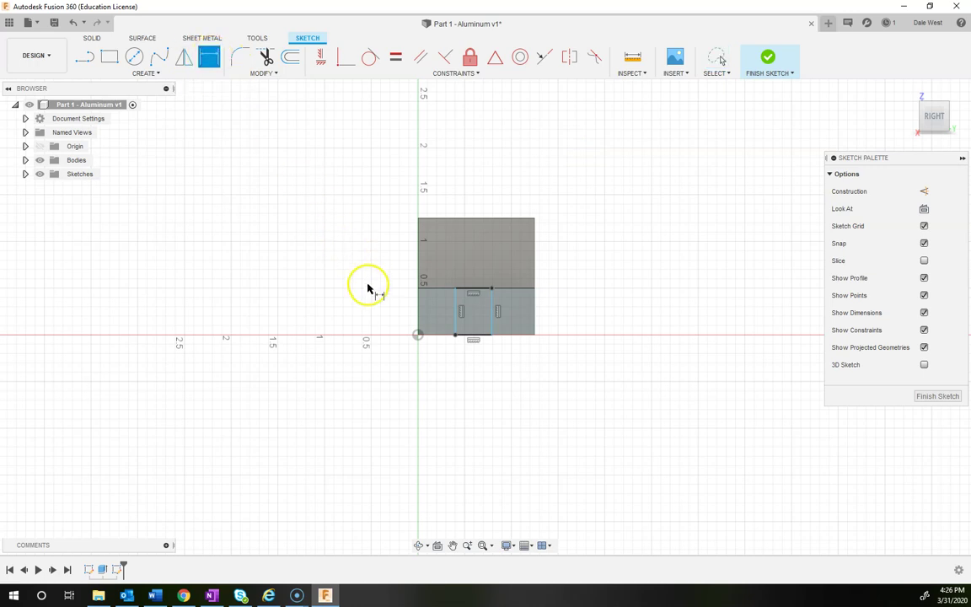
{"action": "left_click", "coordinate": [470, 337]}
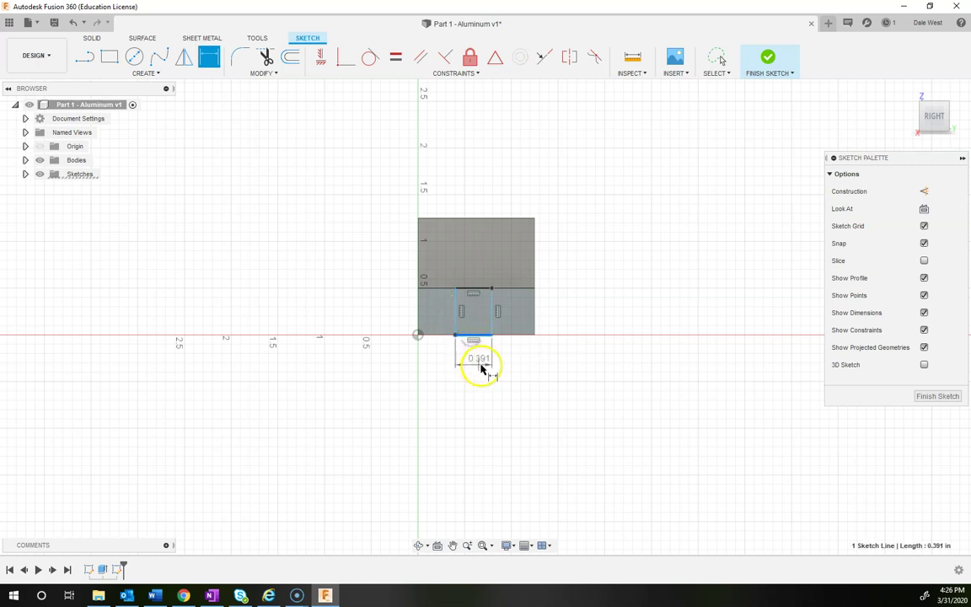
{"action": "left_click", "coordinate": [497, 354]}
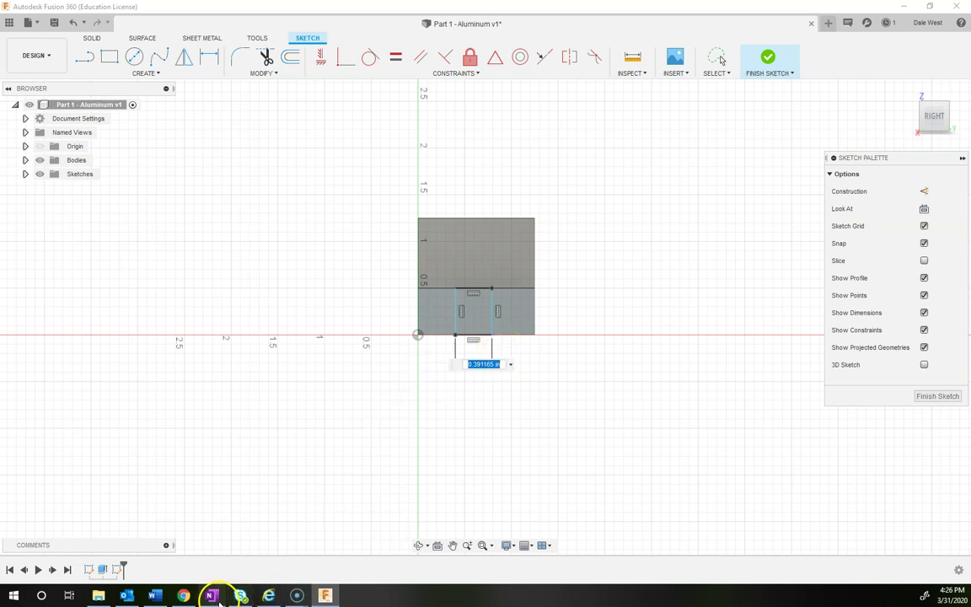
{"action": "left_click", "coordinate": [213, 595]}
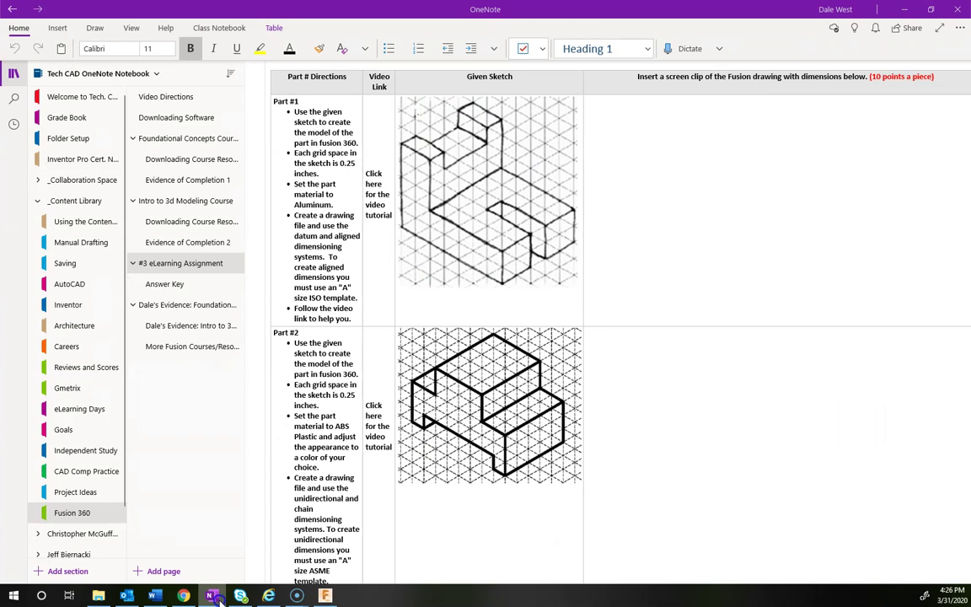
{"action": "left_click", "coordinate": [214, 596]}
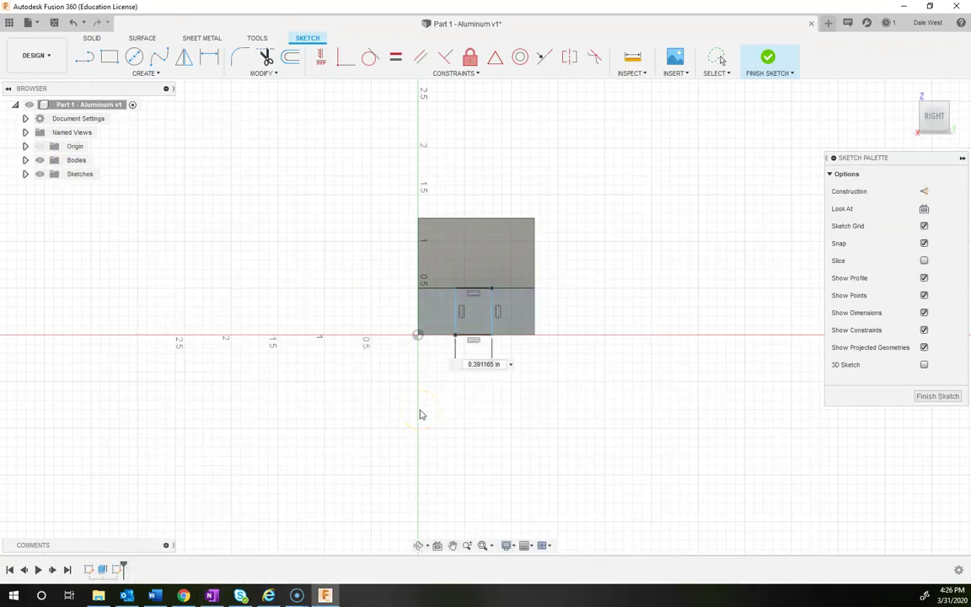
{"action": "left_click", "coordinate": [493, 363]}
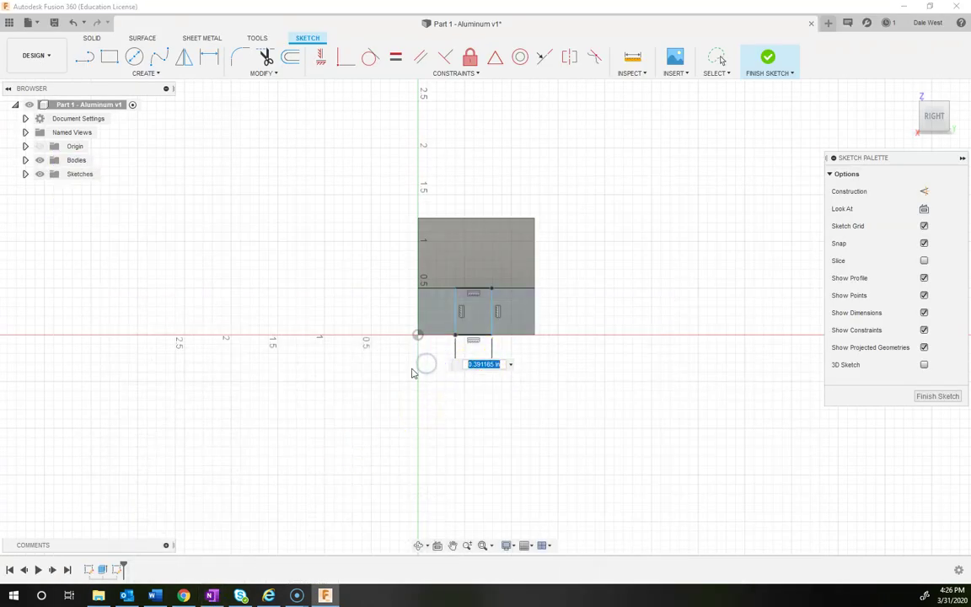
{"action": "key", "text": "Return"}
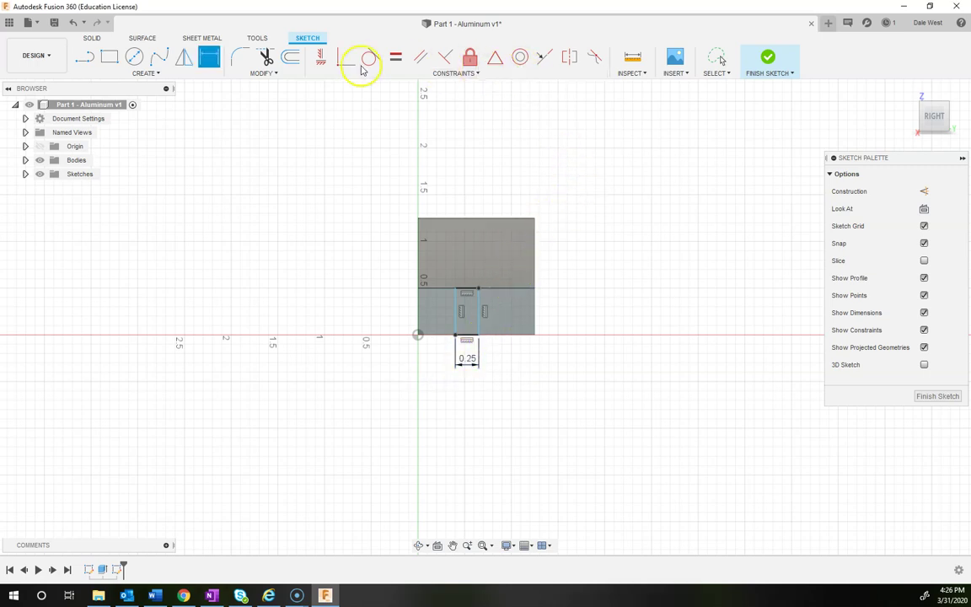
Dimension the slot rectangle 0.5 in from the base's origin-side edge, checking the offset against the OneNote sketch, and finish the sketch.
{"action": "left_click", "coordinate": [455, 316]}
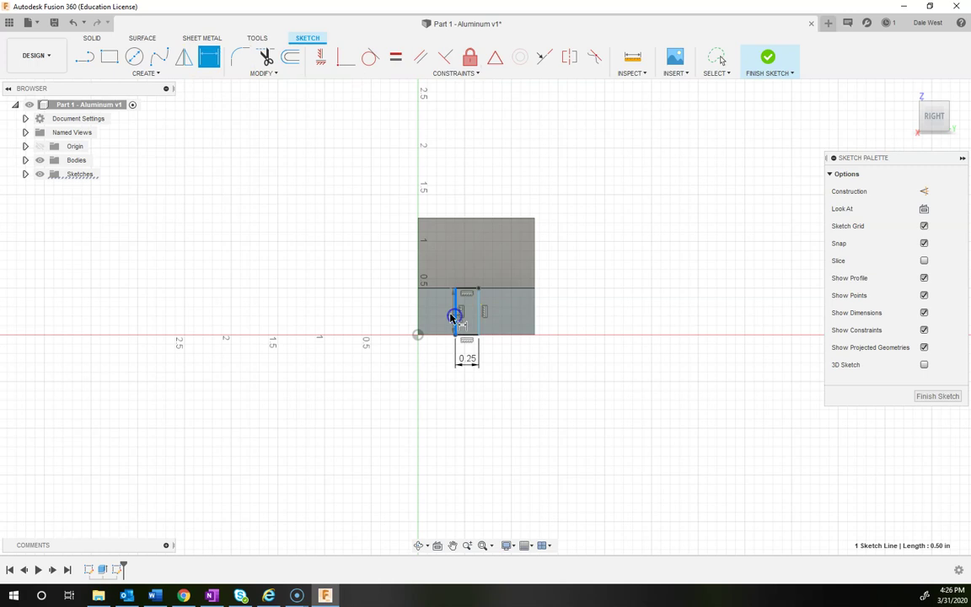
{"action": "left_click", "coordinate": [419, 312]}
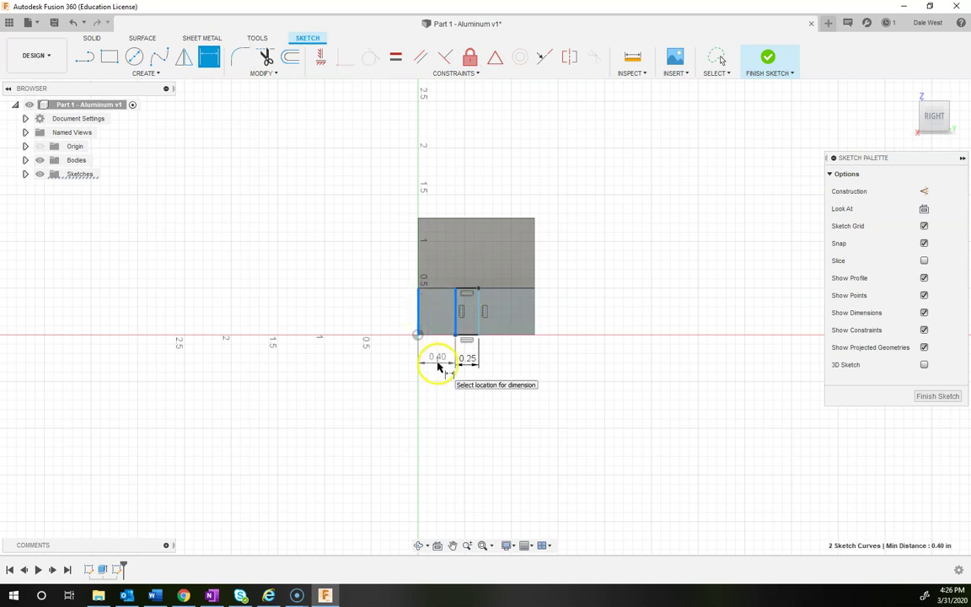
{"action": "left_click", "coordinate": [437, 363]}
{"action": "left_click", "coordinate": [413, 345]}
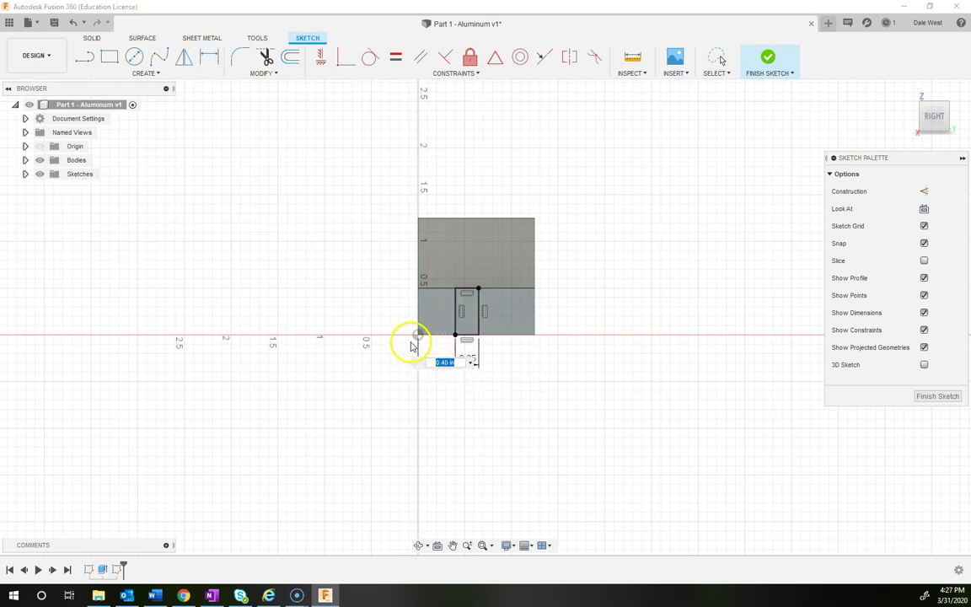
{"action": "left_click", "coordinate": [212, 596]}
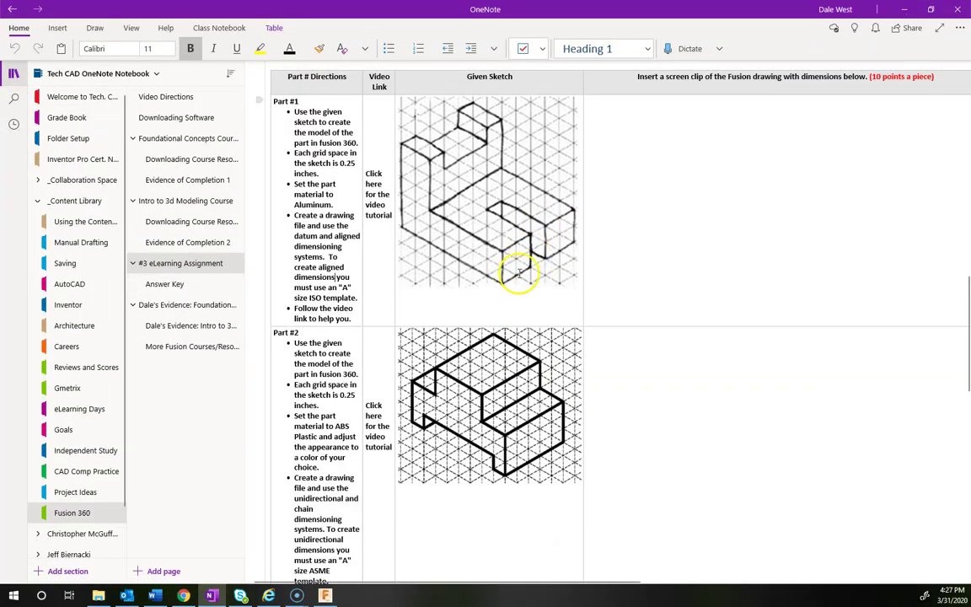
{"action": "left_click", "coordinate": [905, 11]}
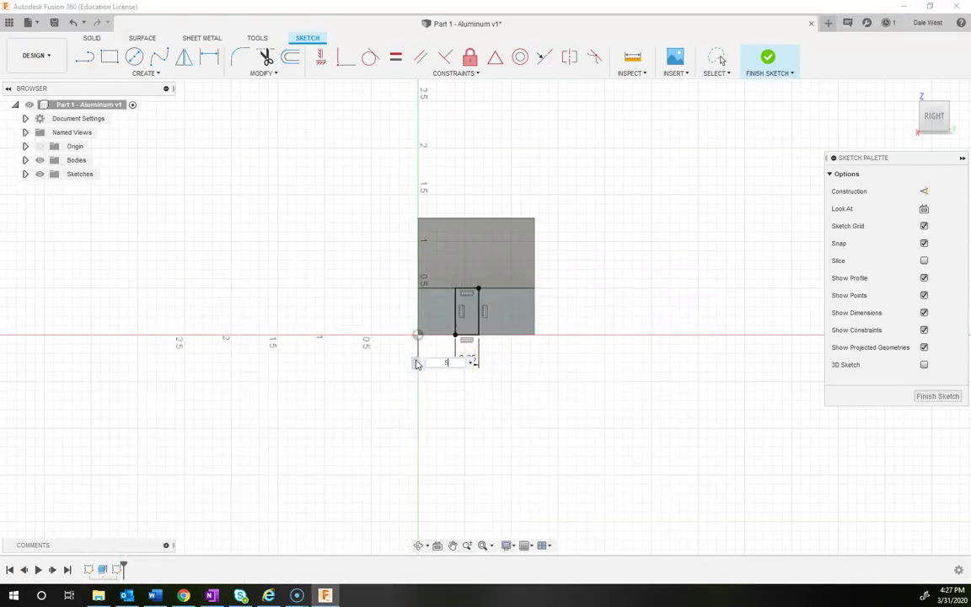
{"action": "key", "text": "Return"}
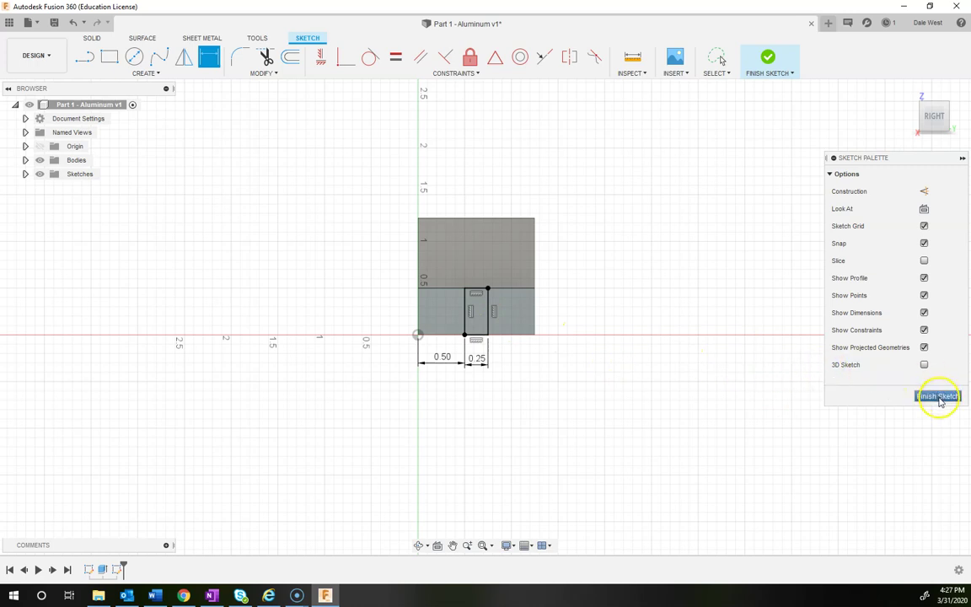
{"action": "left_click", "coordinate": [768, 58]}
Extrude the slot rectangle -0.75 in as a cut into the base, checking the slot depth against the OneNote sketch.
{"action": "left_click", "coordinate": [907, 91]}
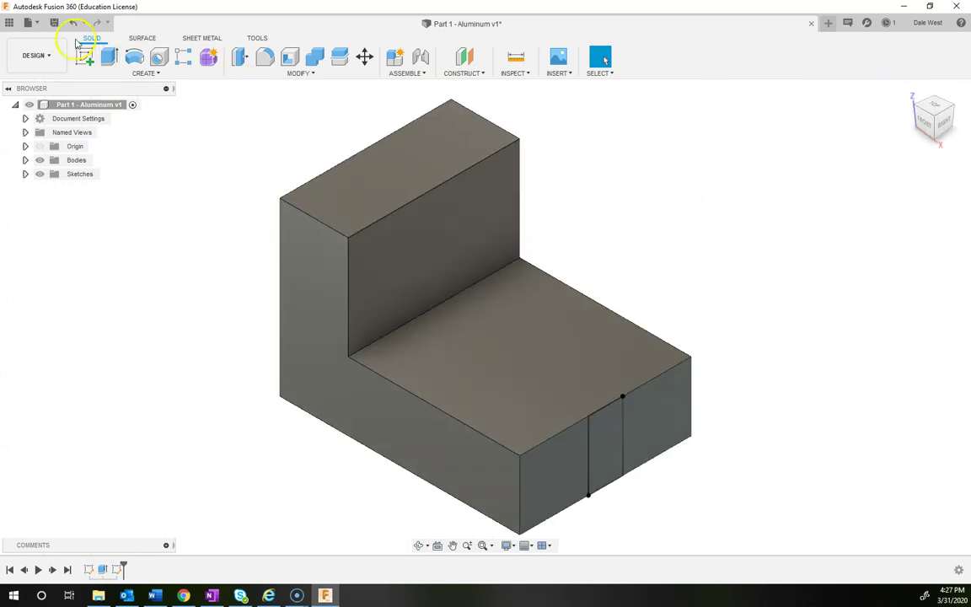
{"action": "left_click", "coordinate": [119, 57]}
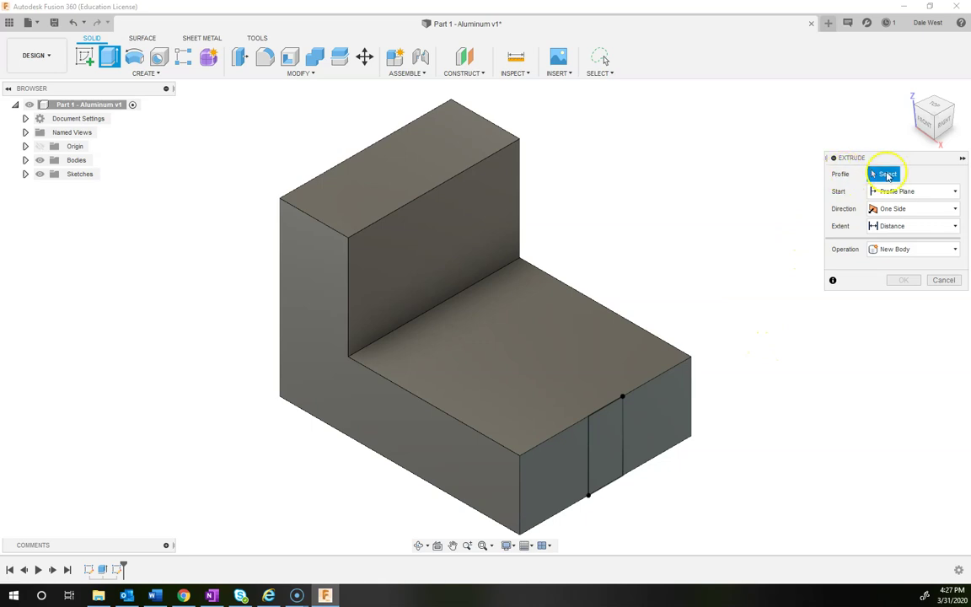
{"action": "left_click", "coordinate": [604, 455]}
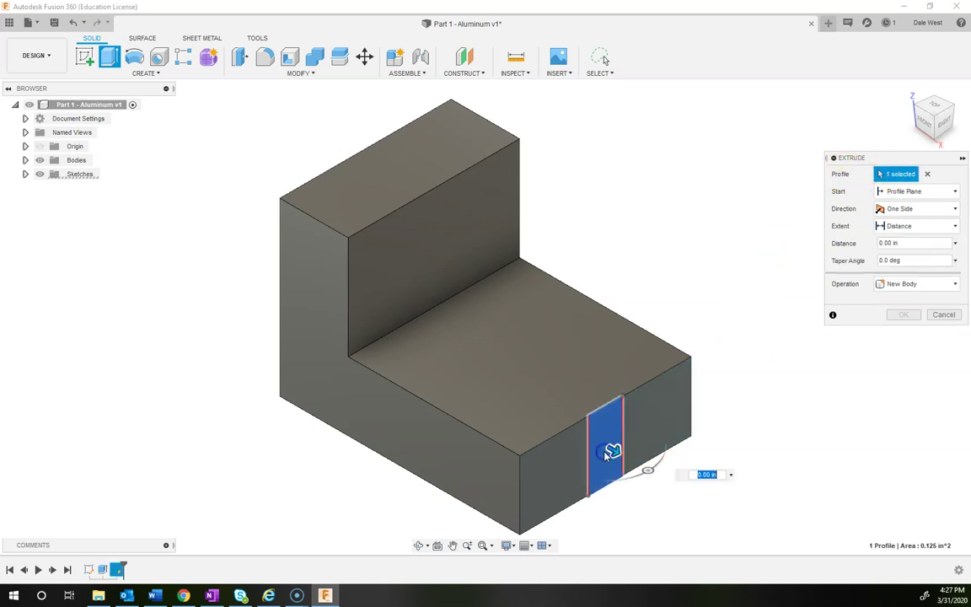
{"action": "left_click_drag", "start_coordinate": [619, 460], "coordinate": [507, 389]}
{"action": "left_click", "coordinate": [610, 424]}
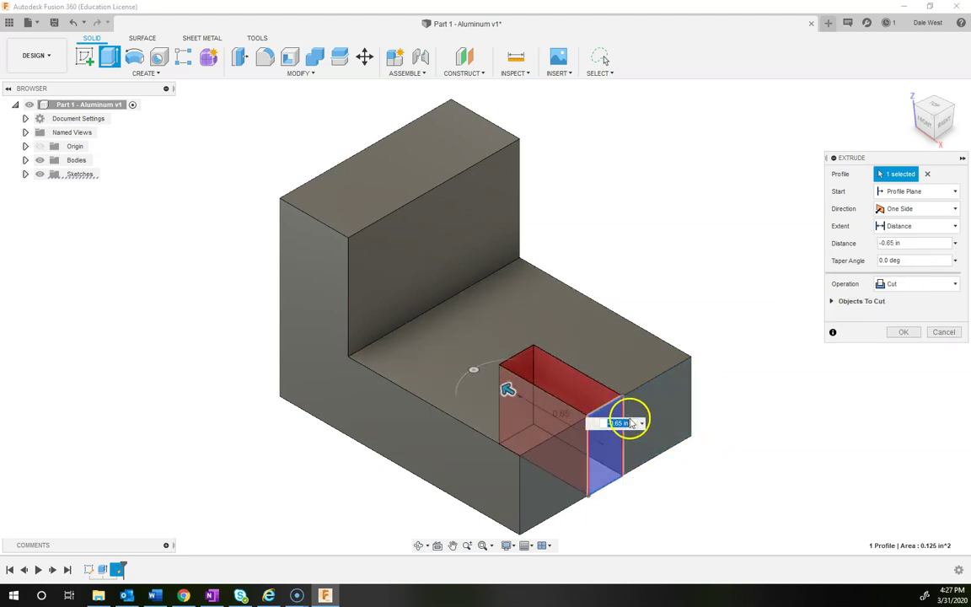
{"action": "left_click", "coordinate": [212, 596]}
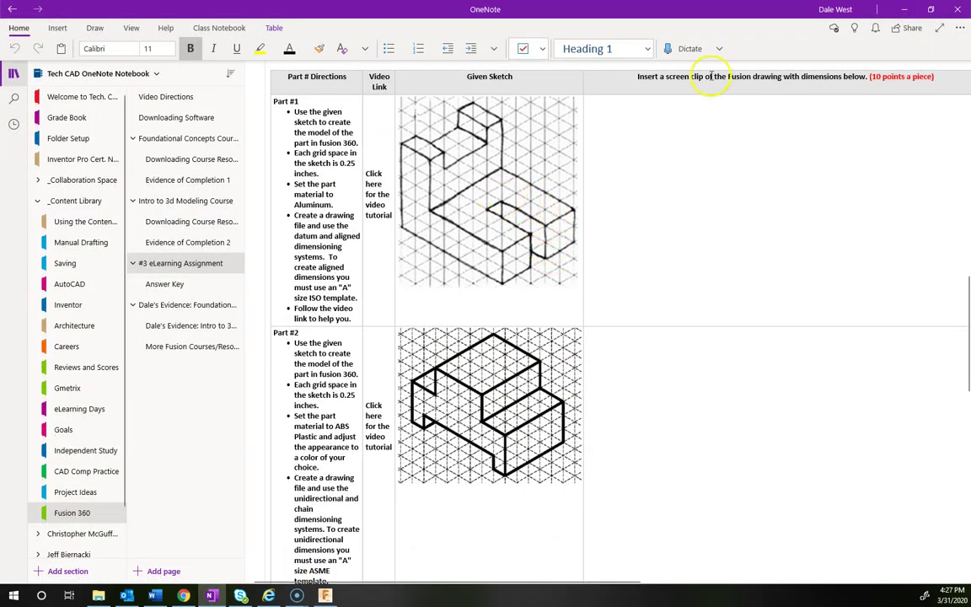
{"action": "left_click", "coordinate": [903, 8]}
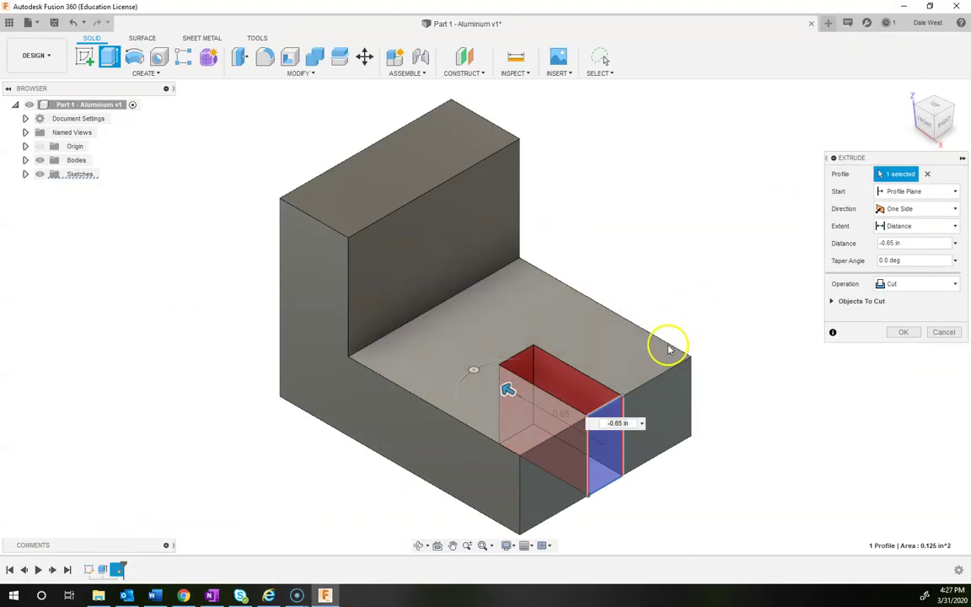
{"action": "left_click", "coordinate": [620, 423]}
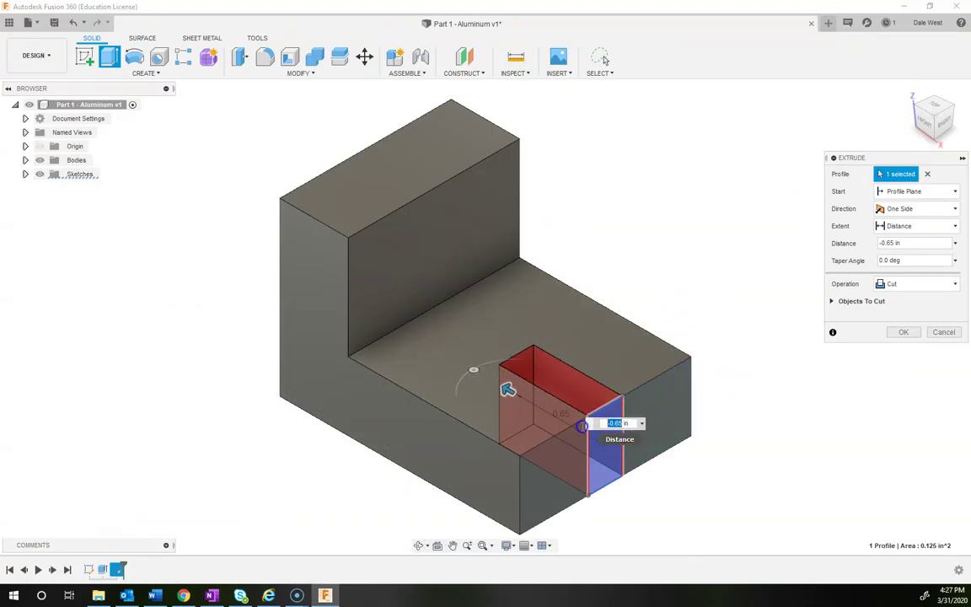
{"action": "type", "text": "-.75"}
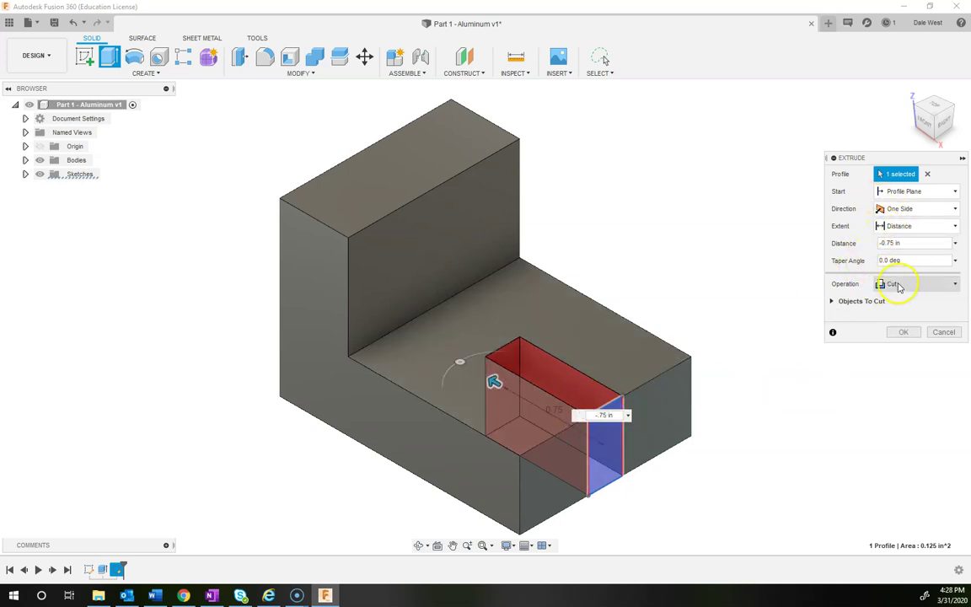
{"action": "left_click", "coordinate": [903, 332]}
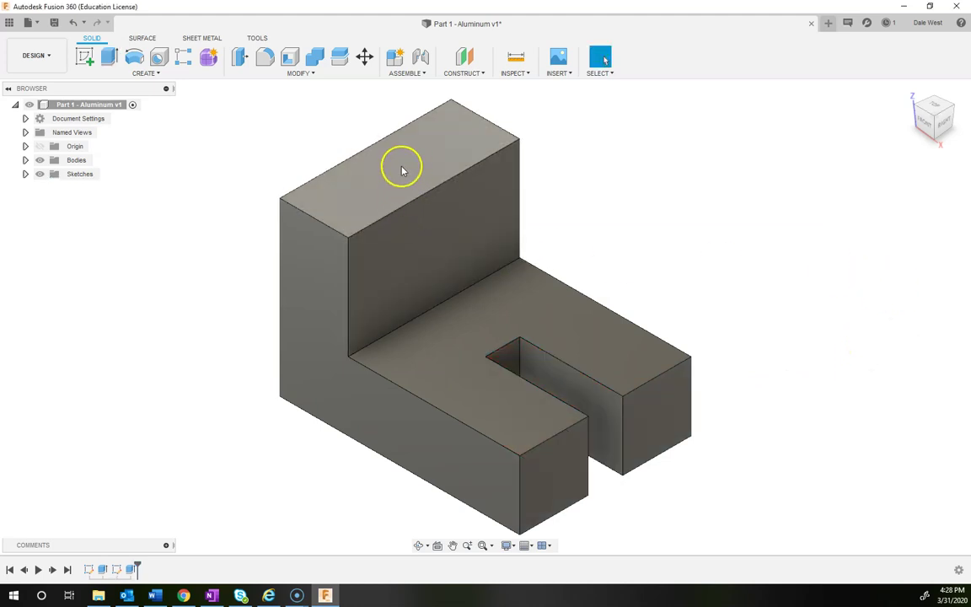
Check the upright's notch in OneNote, then sketch a rectangle about 0.84 by 0.20 in on its inner face, starting on the top edge.
{"action": "left_click", "coordinate": [211, 596]}
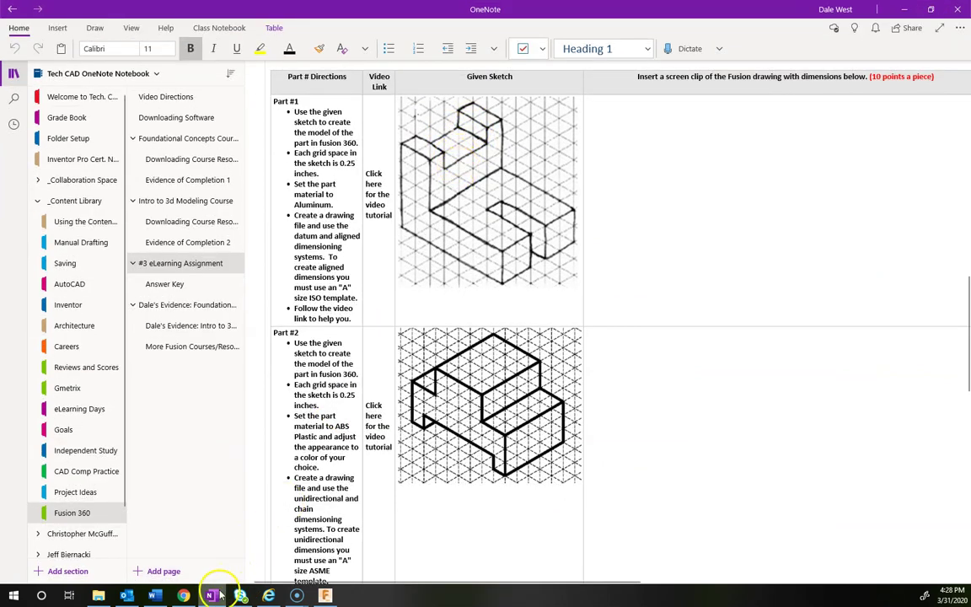
{"action": "mouse_move", "coordinate": [214, 596]}
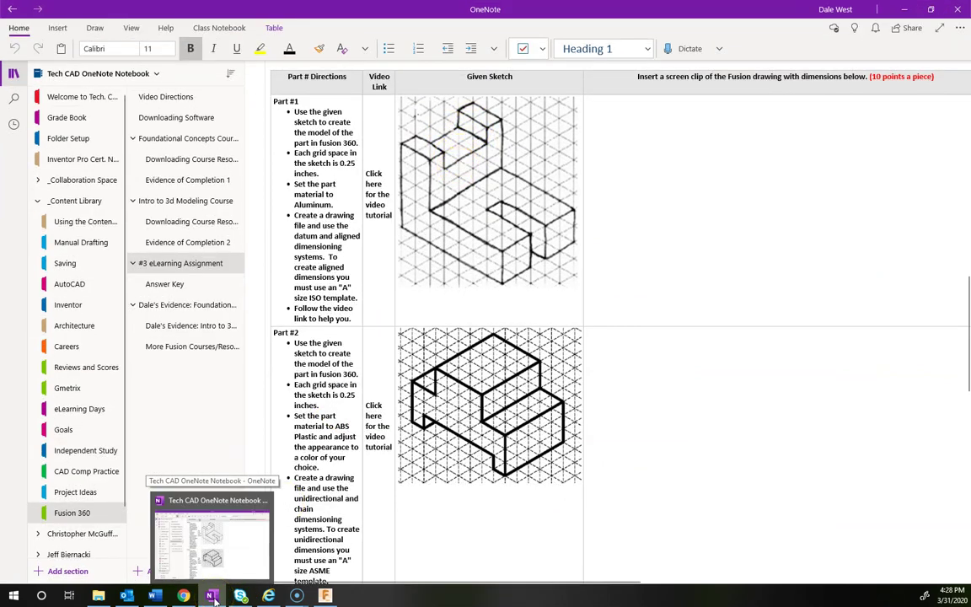
{"action": "left_click", "coordinate": [324, 596]}
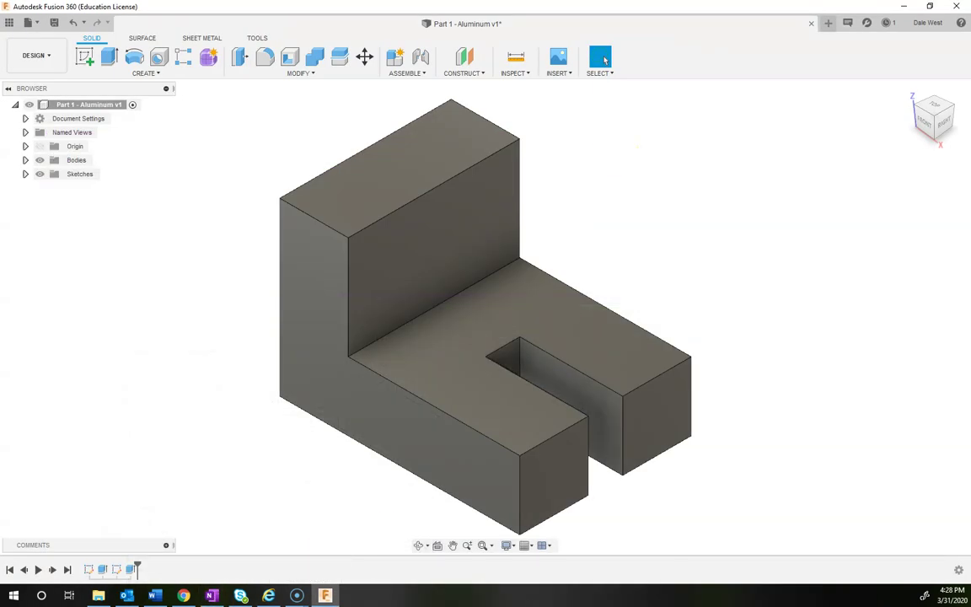
{"action": "left_click", "coordinate": [84, 56]}
{"action": "left_click", "coordinate": [439, 234]}
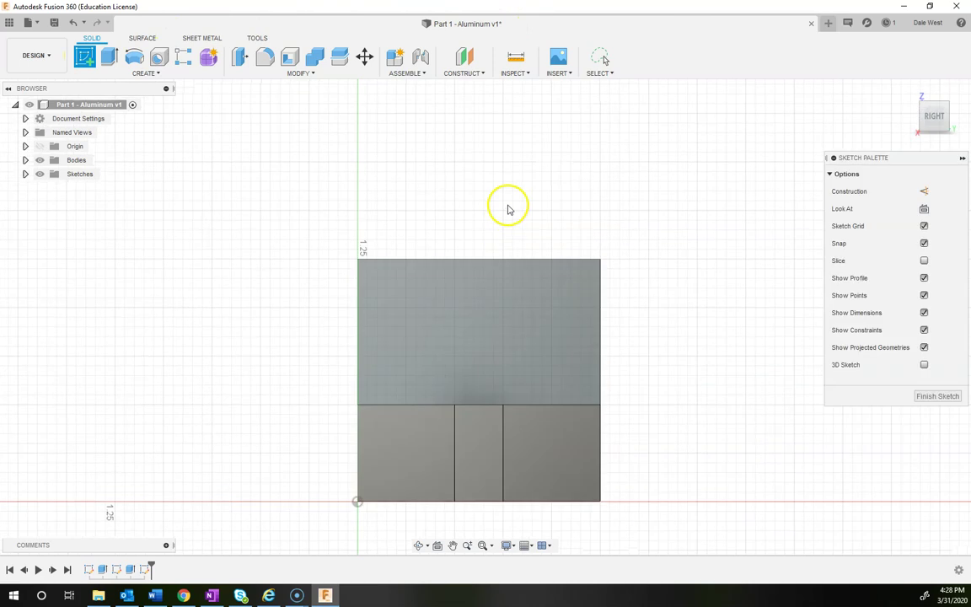
{"action": "left_click", "coordinate": [110, 57]}
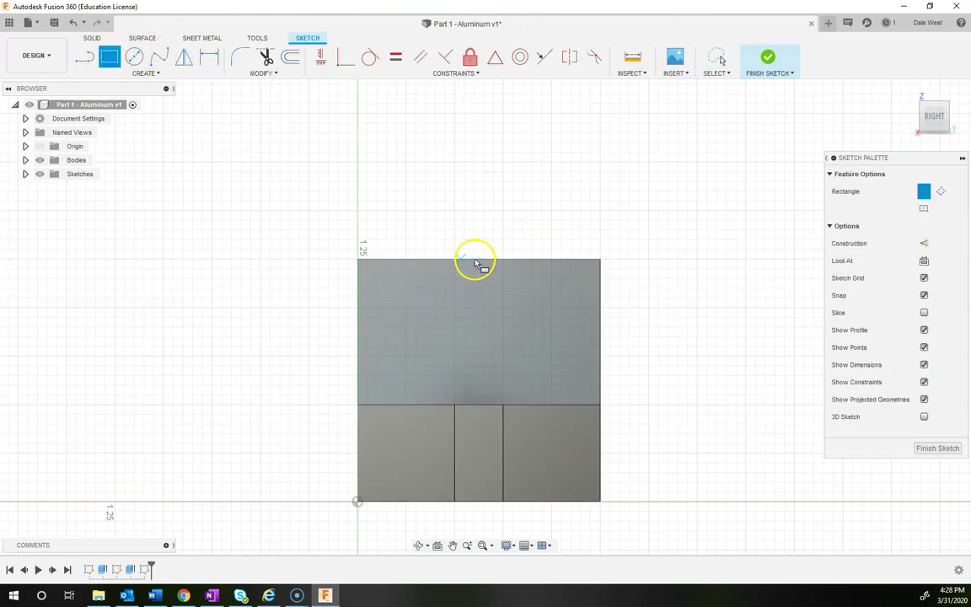
{"action": "left_click", "coordinate": [399, 260]}
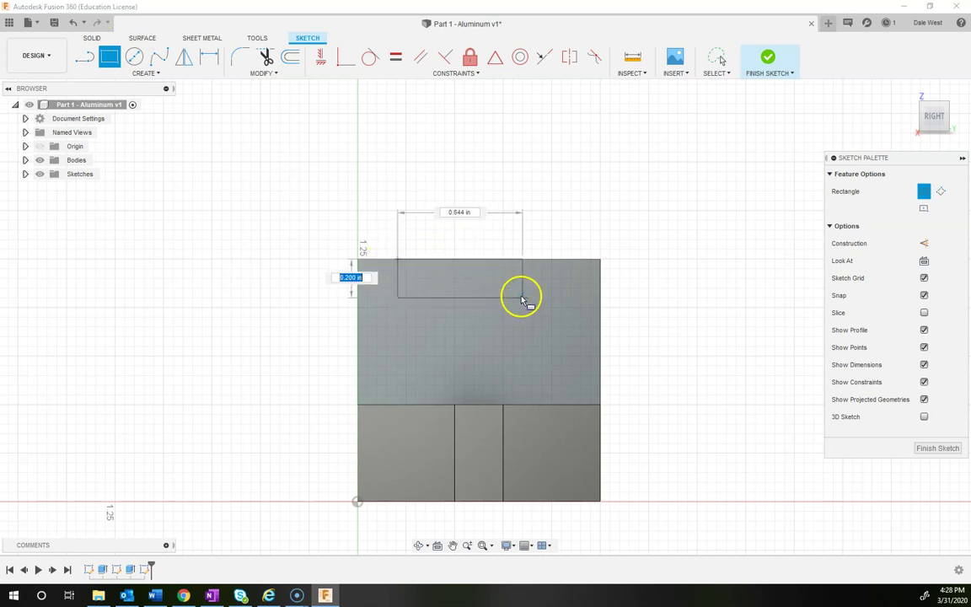
{"action": "left_click", "coordinate": [560, 299]}
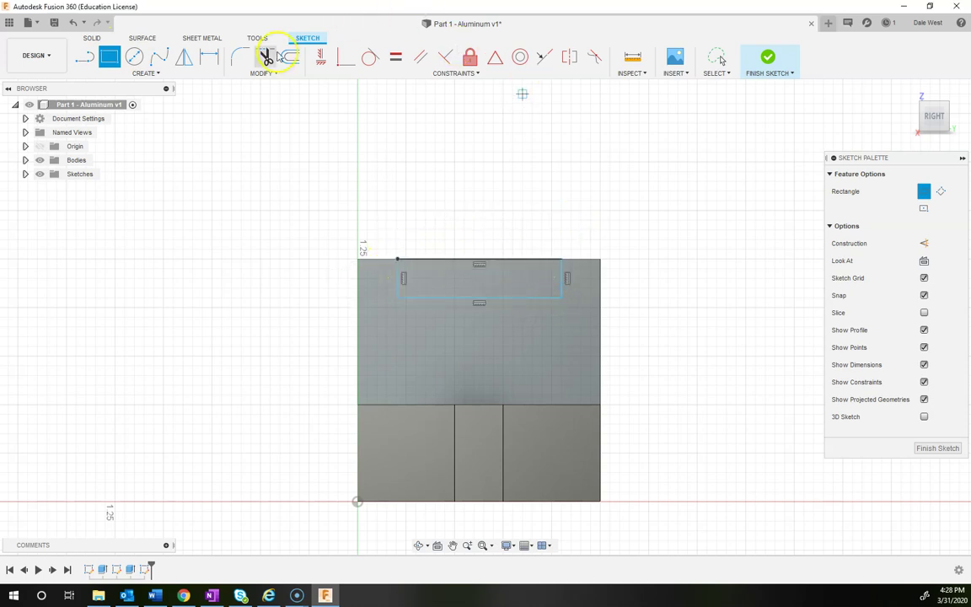
Dimension the notch rectangle's height to 0.25 in, checking the notch depth against the Part #1 sketch in OneNote.
{"action": "left_click", "coordinate": [209, 56]}
{"action": "left_click", "coordinate": [397, 286]}
{"action": "left_click", "coordinate": [376, 278]}
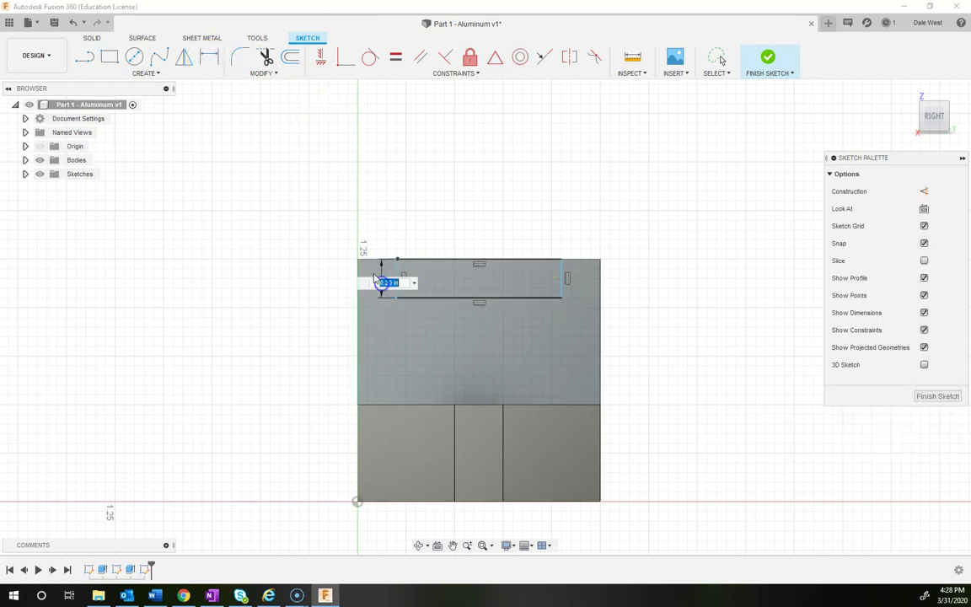
{"action": "left_click", "coordinate": [212, 597]}
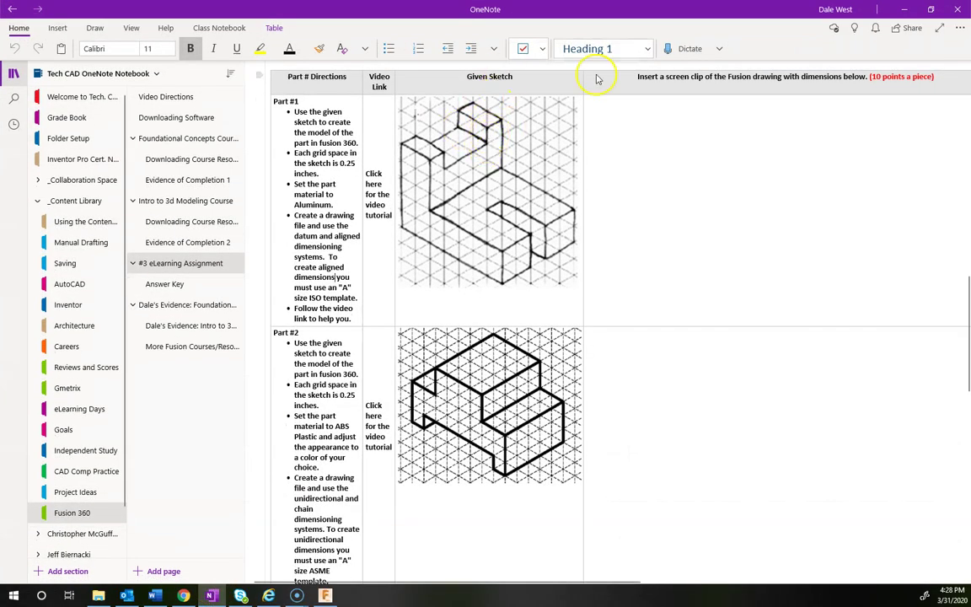
{"action": "left_click", "coordinate": [903, 9]}
{"action": "left_click", "coordinate": [393, 283]}
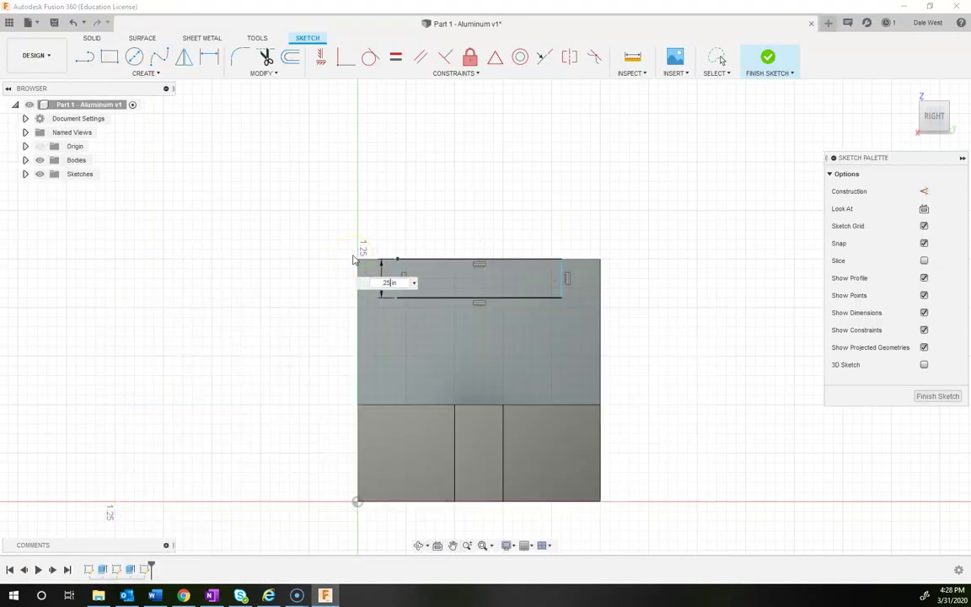
{"action": "type", "text": ".25"}
{"action": "key", "text": "Return"}
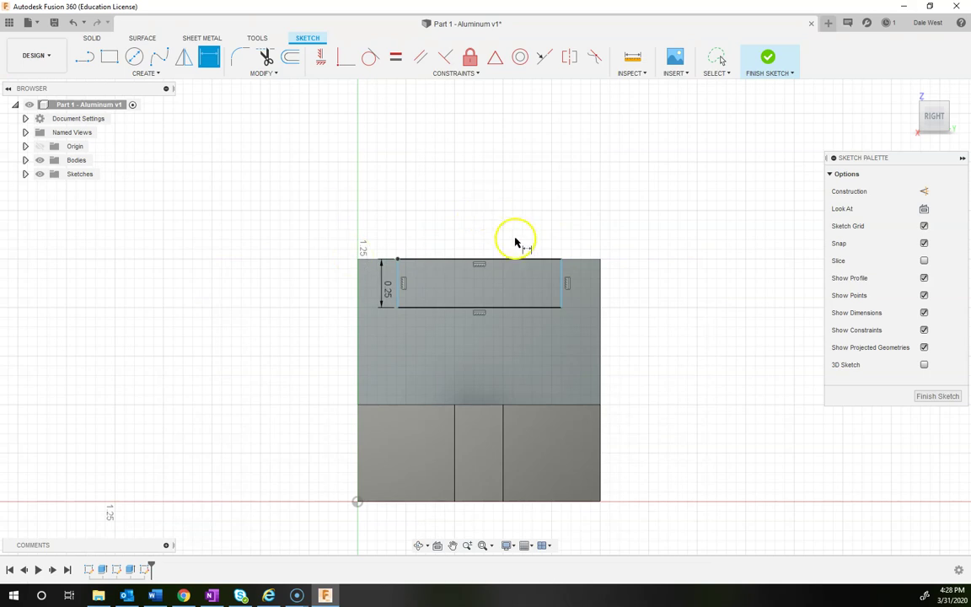
Dimension the notch rectangle's width to 0.75 in, checking it against the Part #1 sketch in OneNote.
{"action": "left_click", "coordinate": [505, 308]}
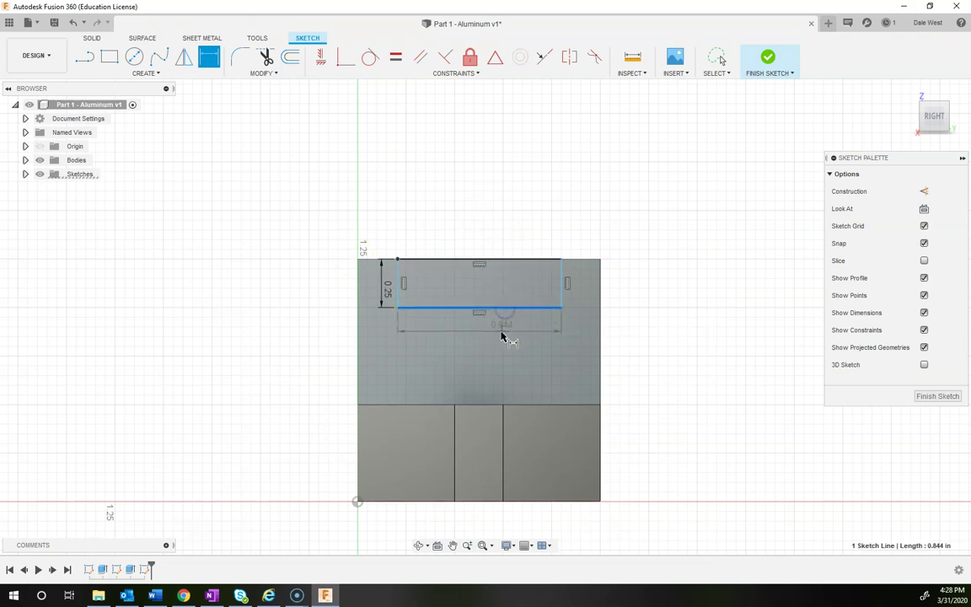
{"action": "left_click", "coordinate": [500, 335]}
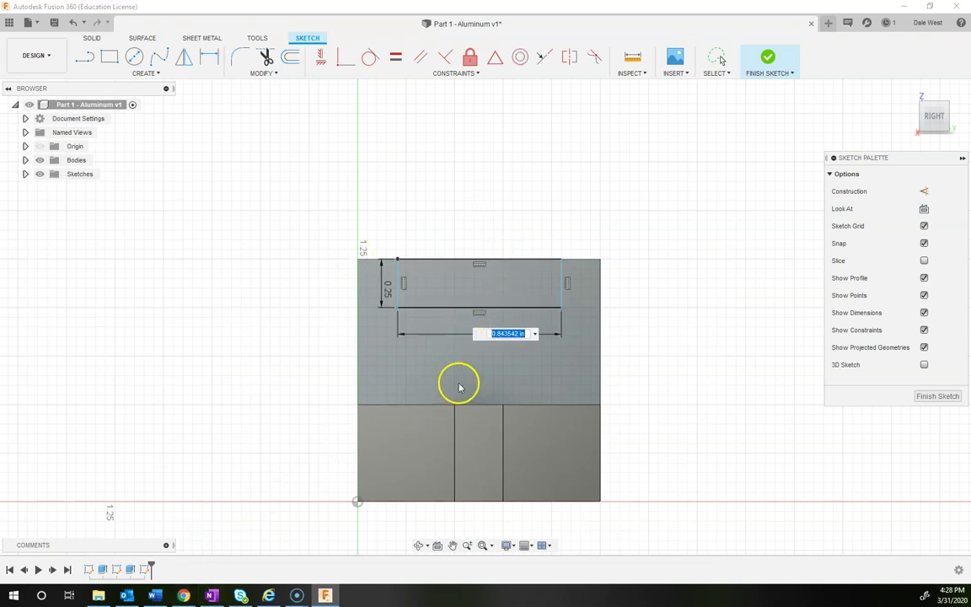
{"action": "left_click", "coordinate": [211, 595]}
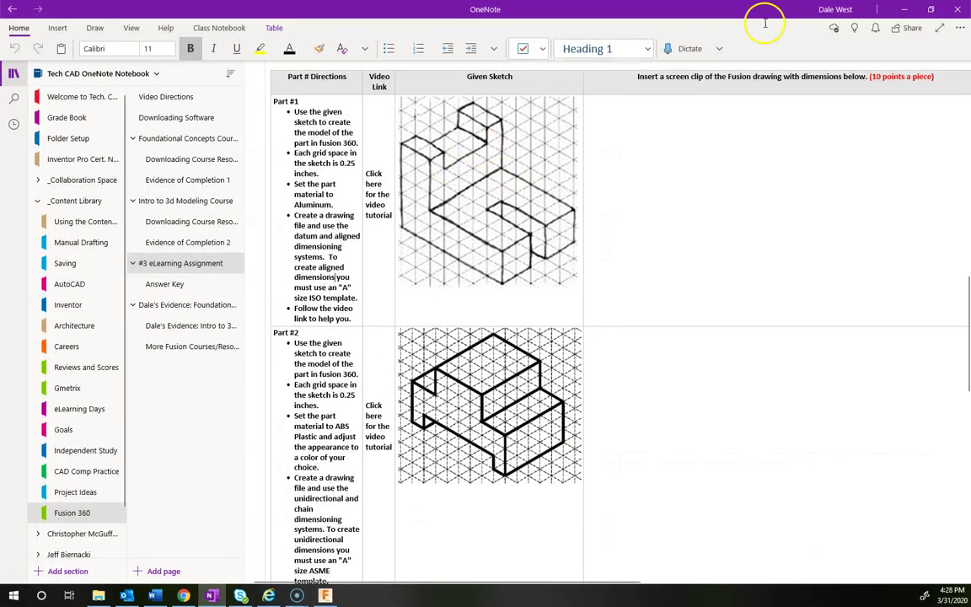
{"action": "left_click", "coordinate": [912, 9]}
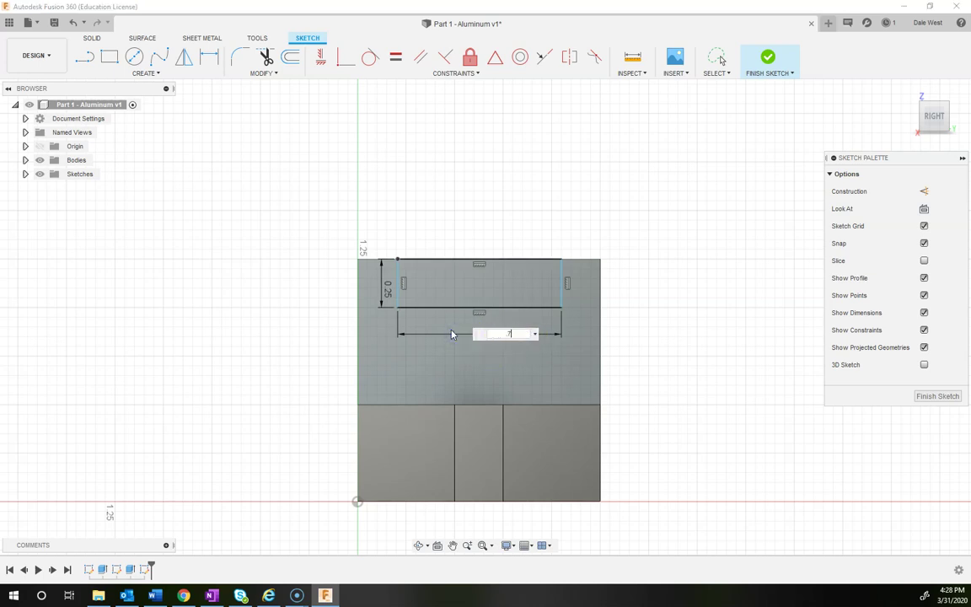
{"action": "type", "text": "5"}
{"action": "key", "text": "Return"}
Dimension the notch rectangle 0.25 in from the upright's vertical edge, checking the offset in the OneNote sketch, and finish the sketch.
{"action": "left_click", "coordinate": [420, 276]}
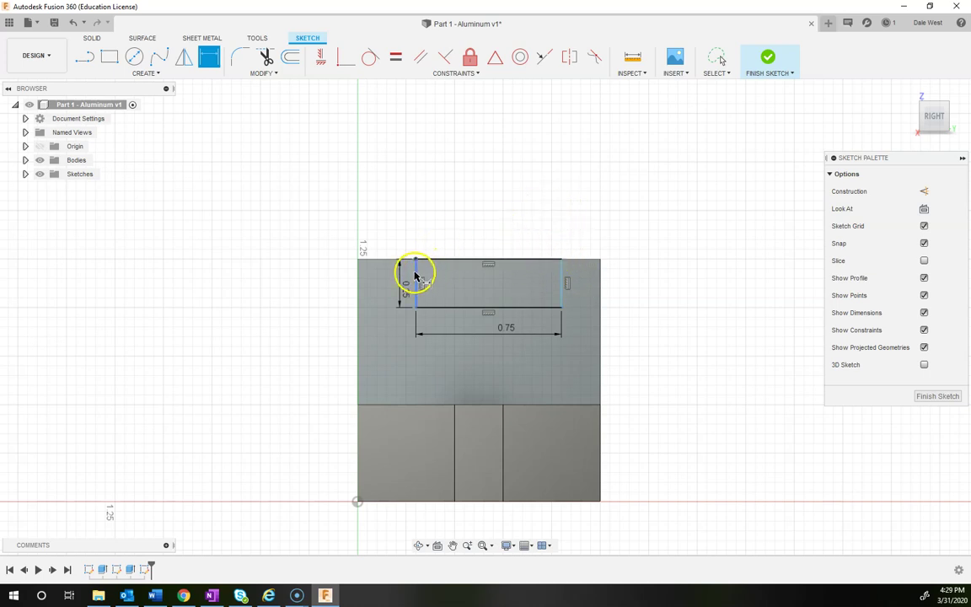
{"action": "left_click", "coordinate": [356, 281]}
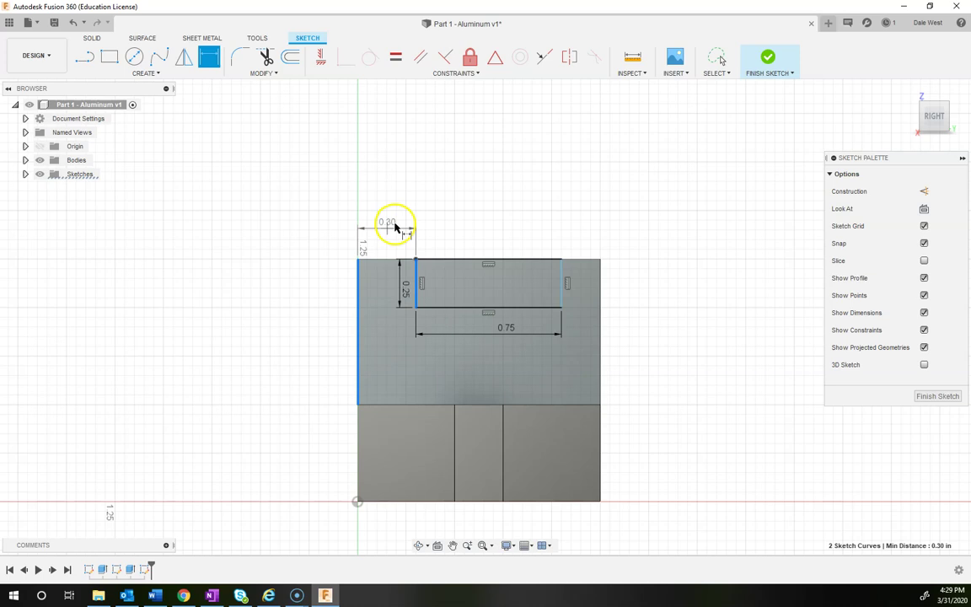
{"action": "left_click", "coordinate": [391, 220]}
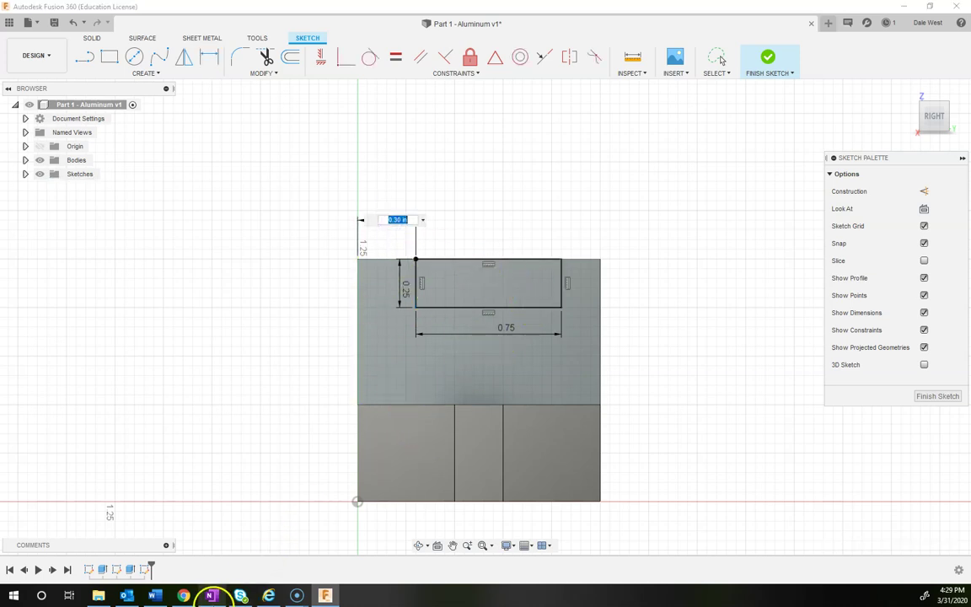
{"action": "left_click", "coordinate": [212, 596]}
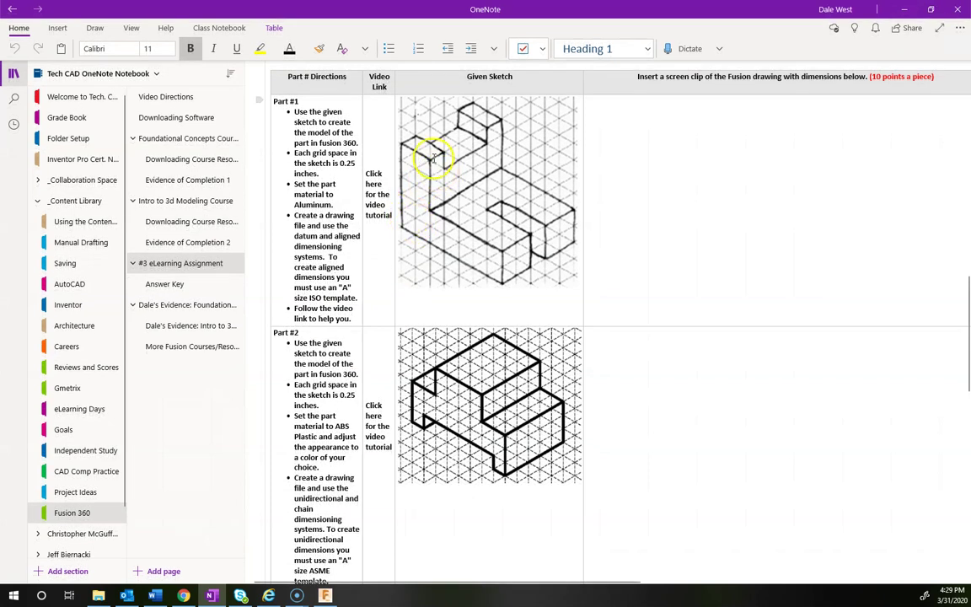
{"action": "left_click", "coordinate": [905, 10]}
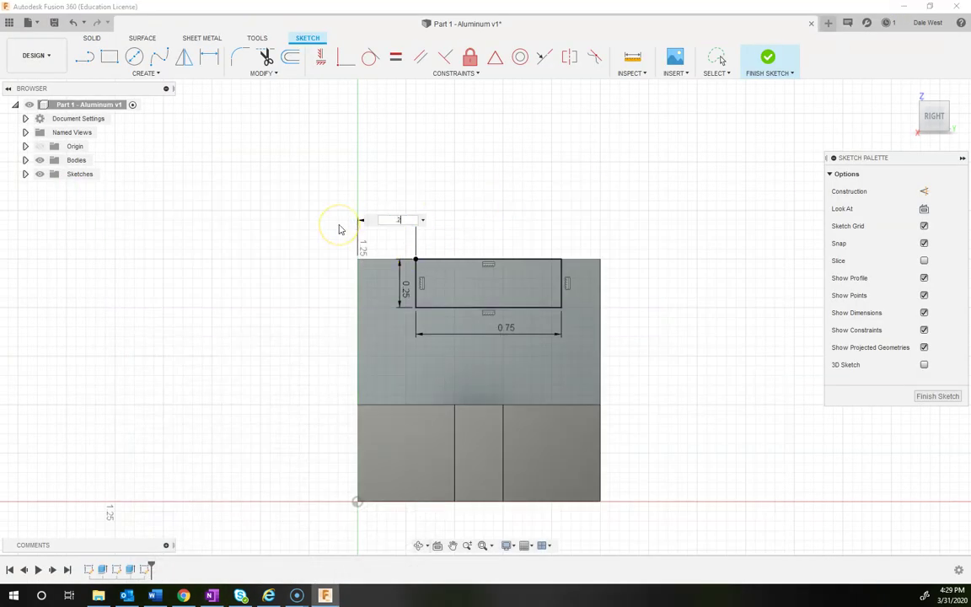
{"action": "key", "text": "Return"}
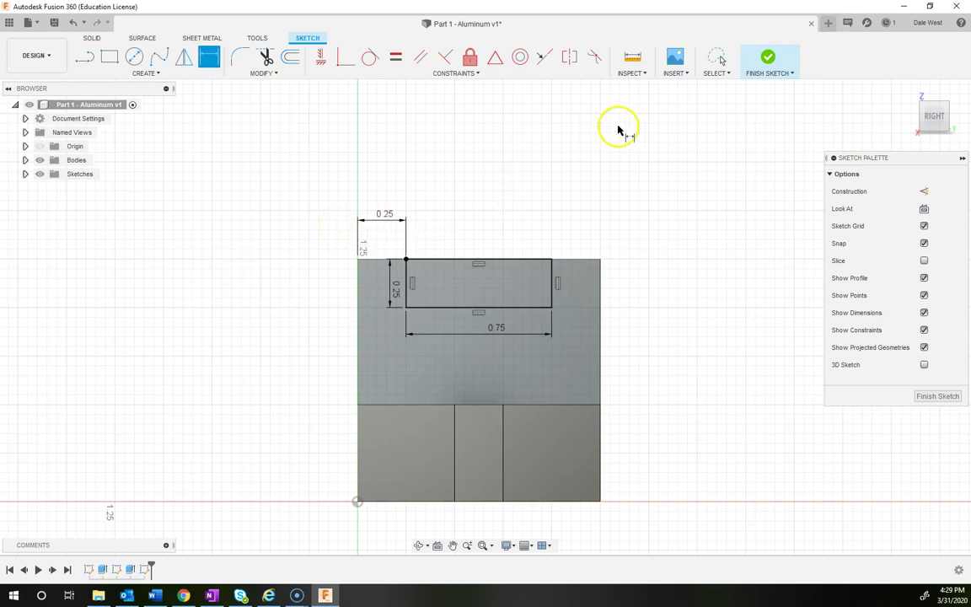
{"action": "left_click", "coordinate": [764, 59]}
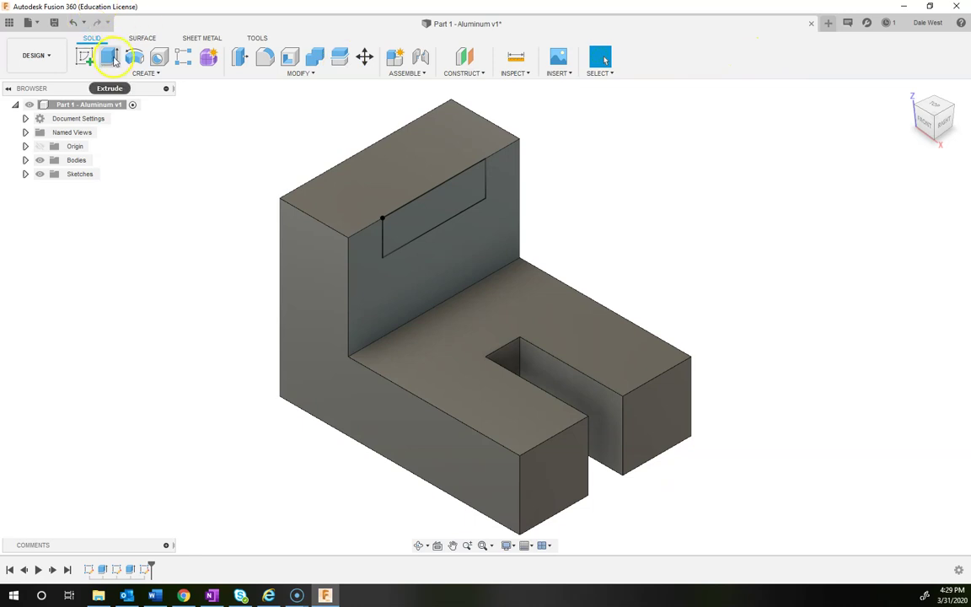
Extrude the notch rectangle back through the upright as a cut with the extent set to All.
{"action": "left_click", "coordinate": [109, 57]}
{"action": "left_click", "coordinate": [438, 215]}
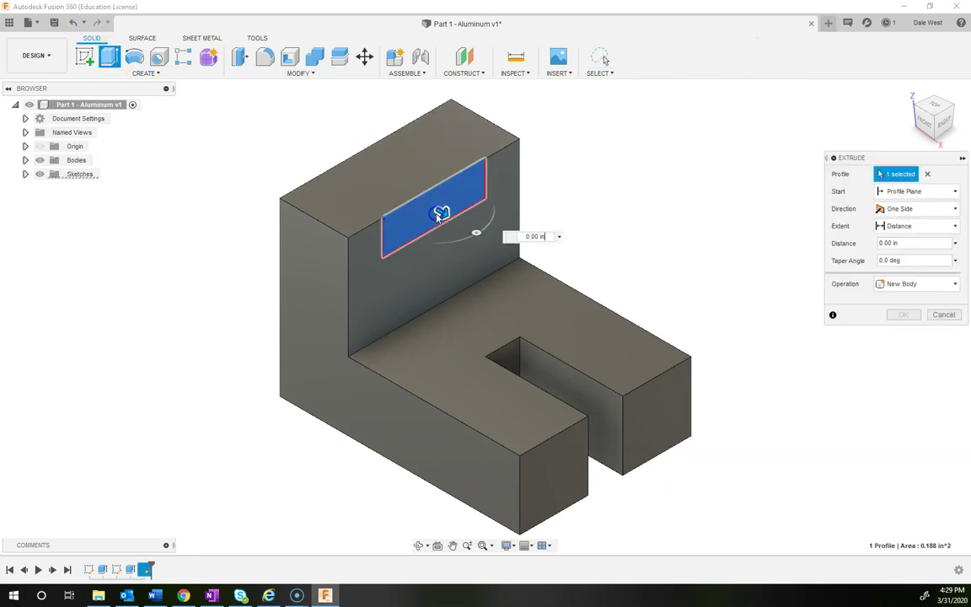
{"action": "left_click_drag", "start_coordinate": [442, 212], "coordinate": [306, 160]}
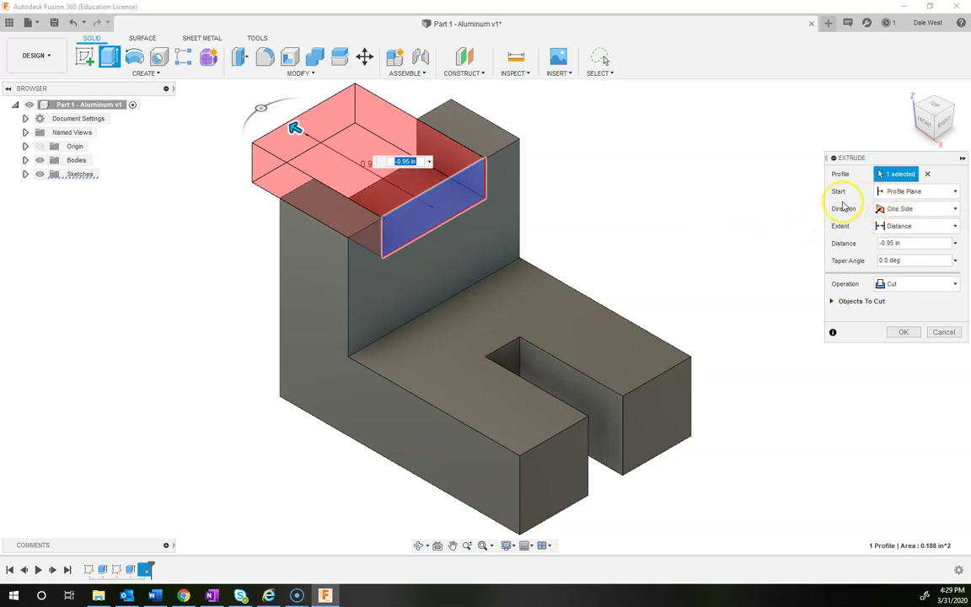
{"action": "left_click", "coordinate": [912, 226]}
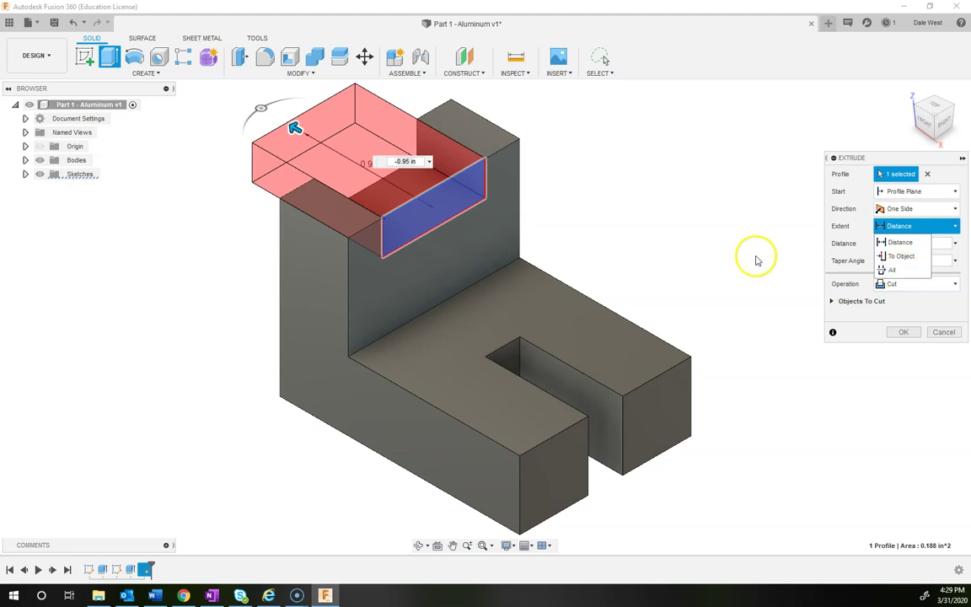
{"action": "left_click", "coordinate": [893, 270]}
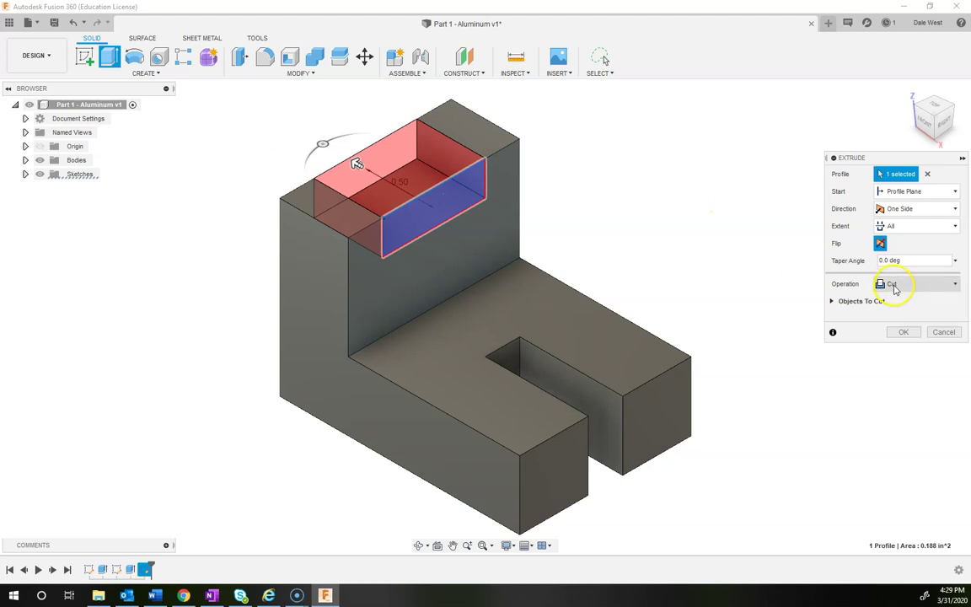
{"action": "left_click", "coordinate": [904, 333]}
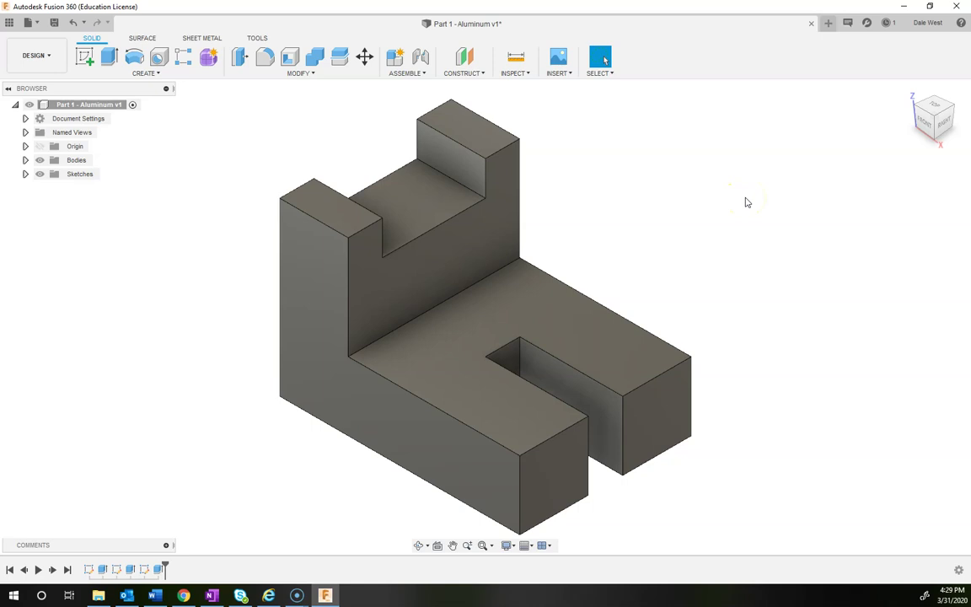
Save the notched part as a new version described as "User Saved" and briefly view the project list.
{"action": "left_click", "coordinate": [54, 24]}
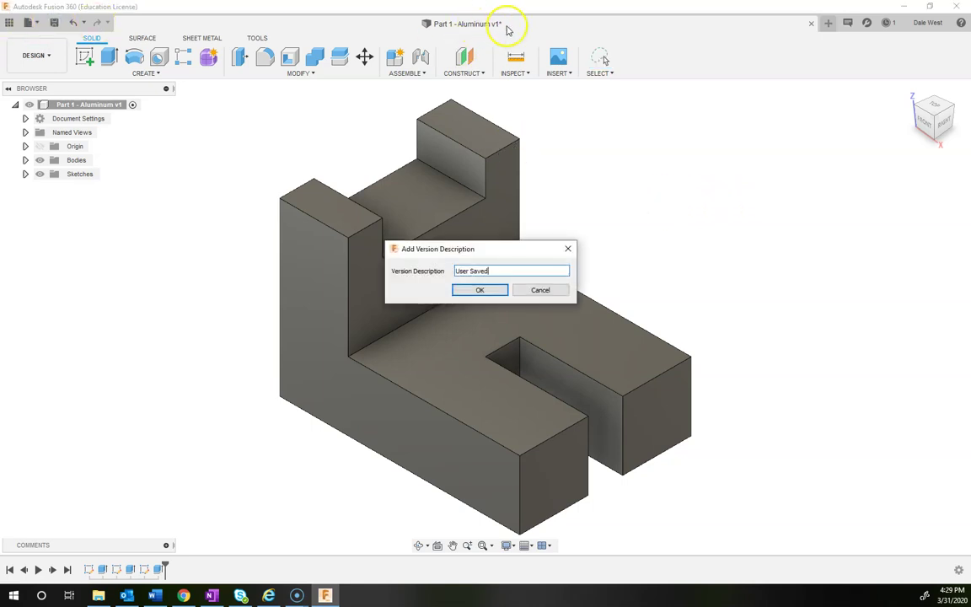
{"action": "left_click", "coordinate": [479, 290]}
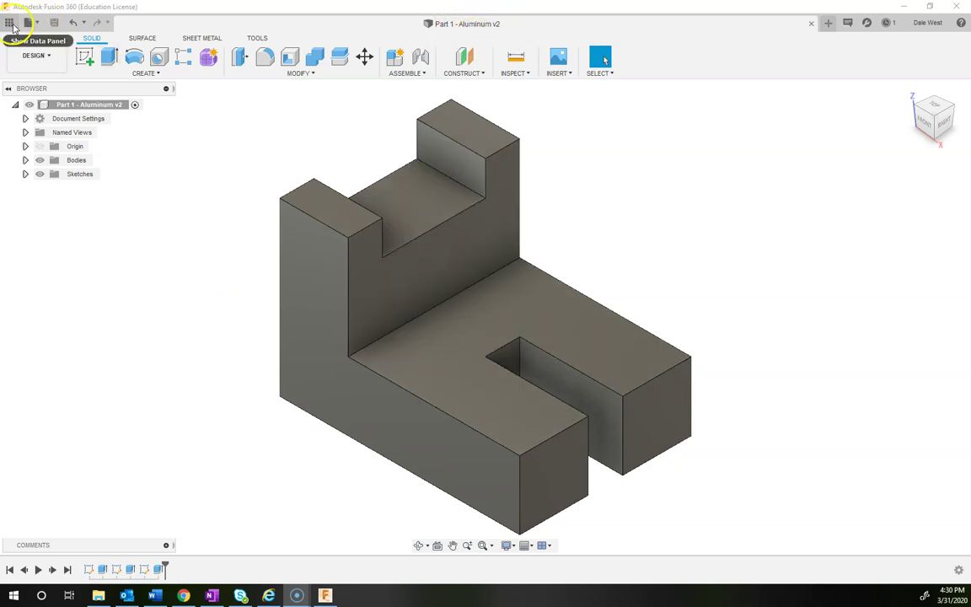
{"action": "left_click", "coordinate": [10, 23]}
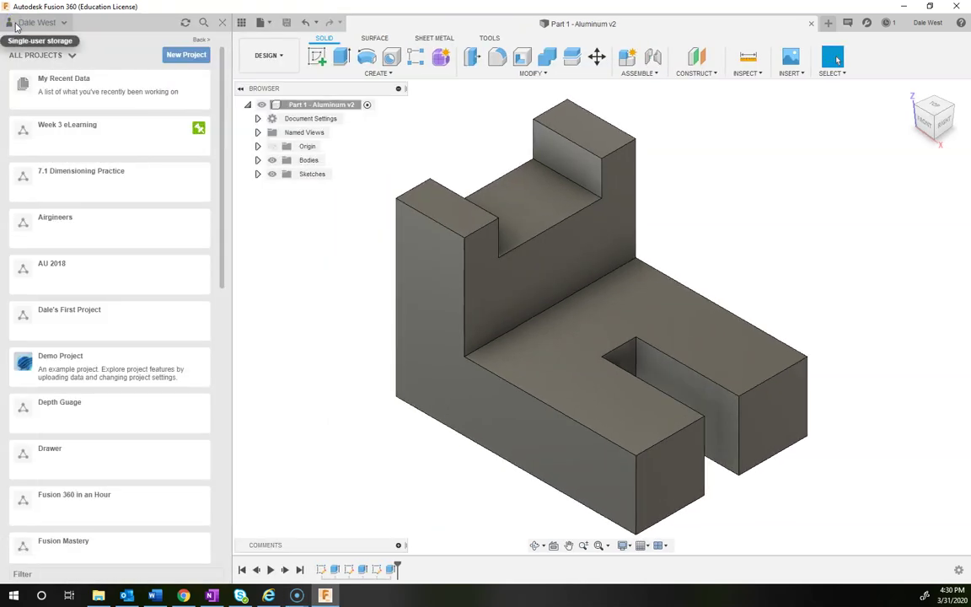
{"action": "left_click", "coordinate": [241, 23]}
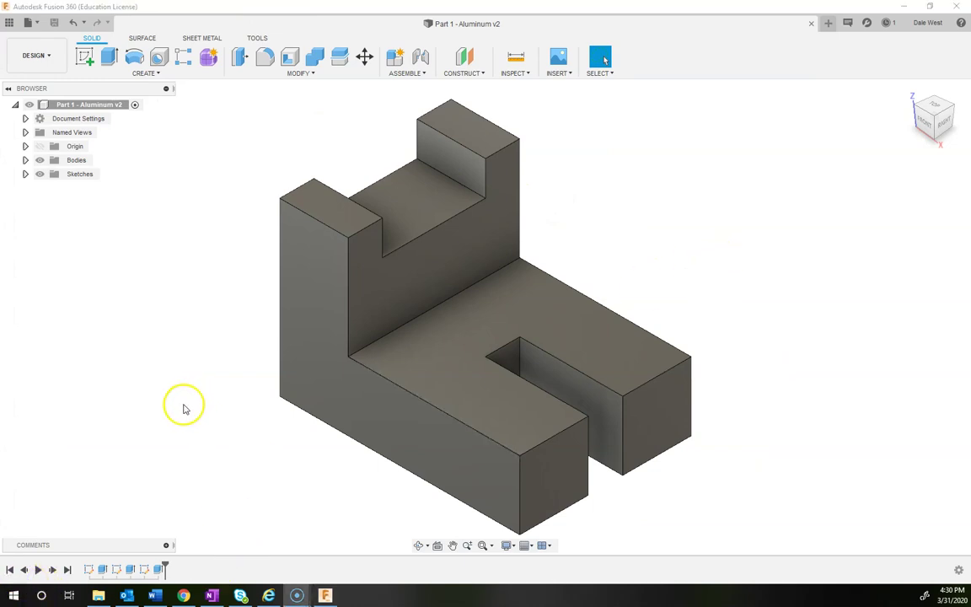
Check the Part #1 material instruction in OneNote, then apply the Aluminum physical material from the Metal library to the part.
{"action": "left_click", "coordinate": [211, 595]}
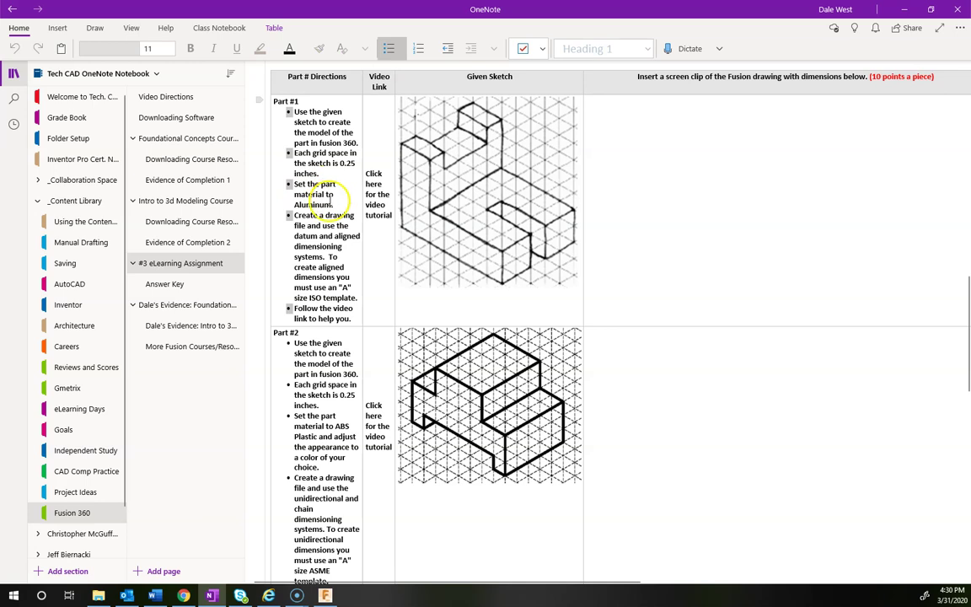
{"action": "left_click", "coordinate": [289, 184]}
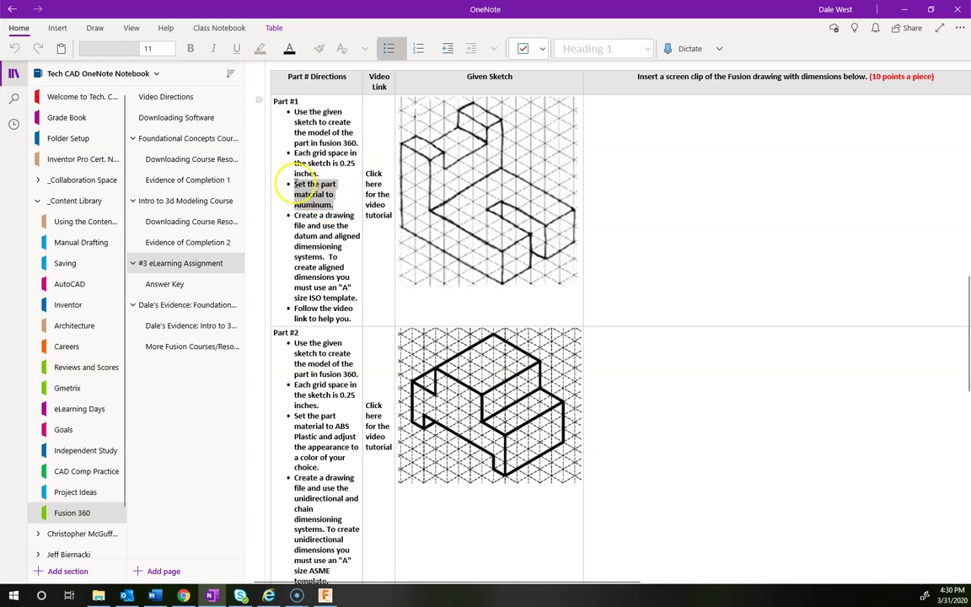
{"action": "left_click", "coordinate": [903, 10]}
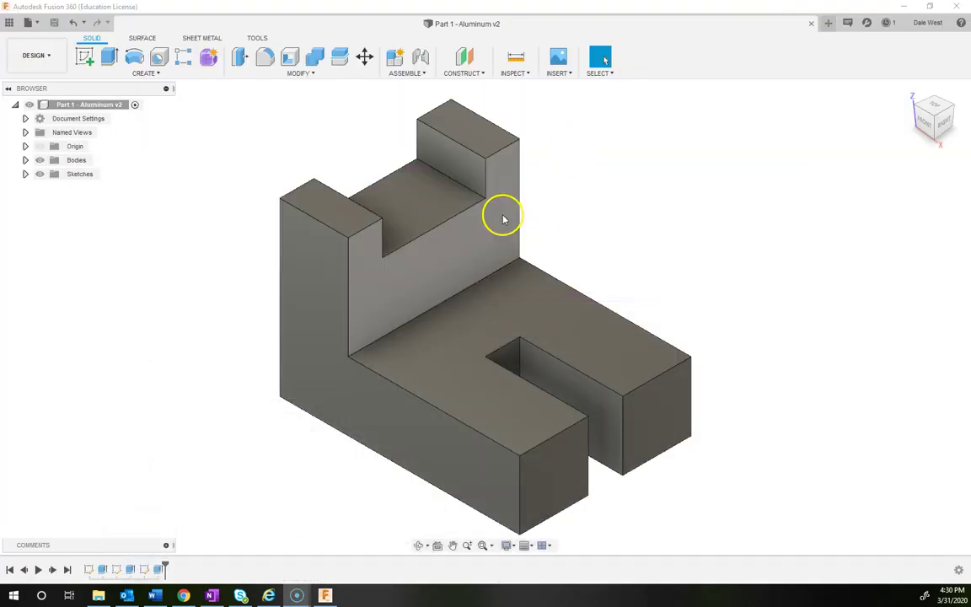
{"action": "left_click", "coordinate": [297, 74]}
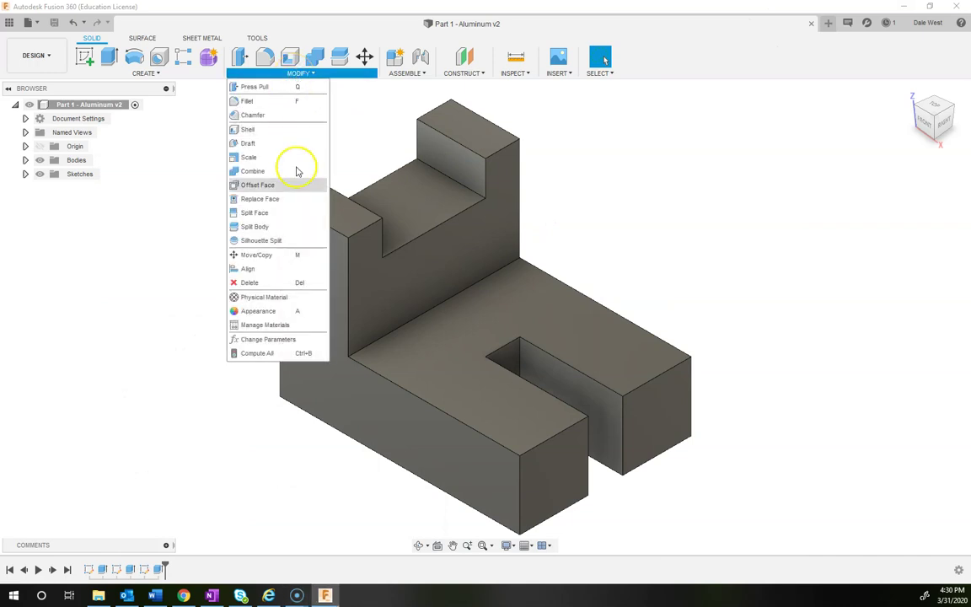
{"action": "left_click", "coordinate": [282, 299]}
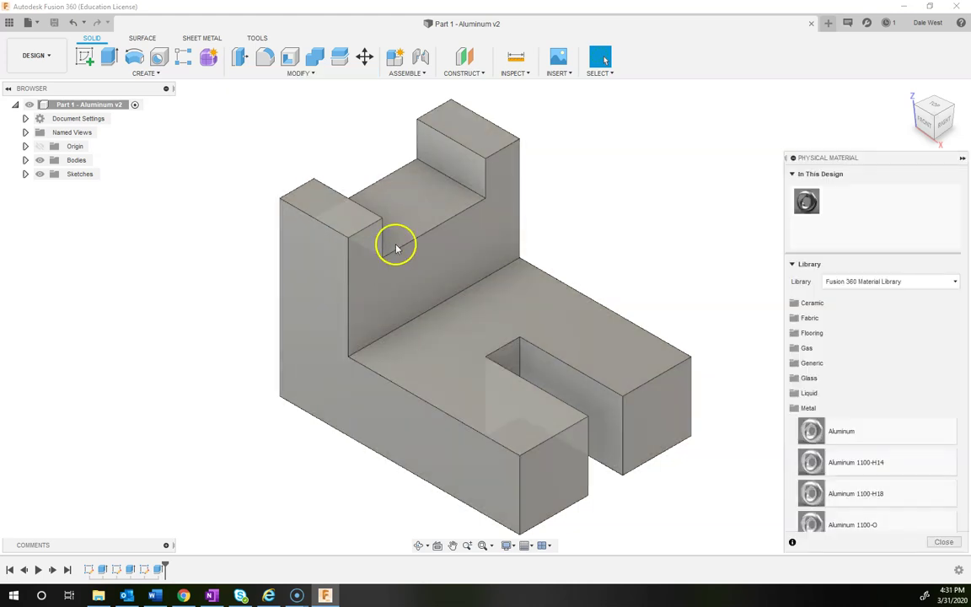
{"action": "left_click_drag", "start_coordinate": [396, 247], "coordinate": [398, 246]}
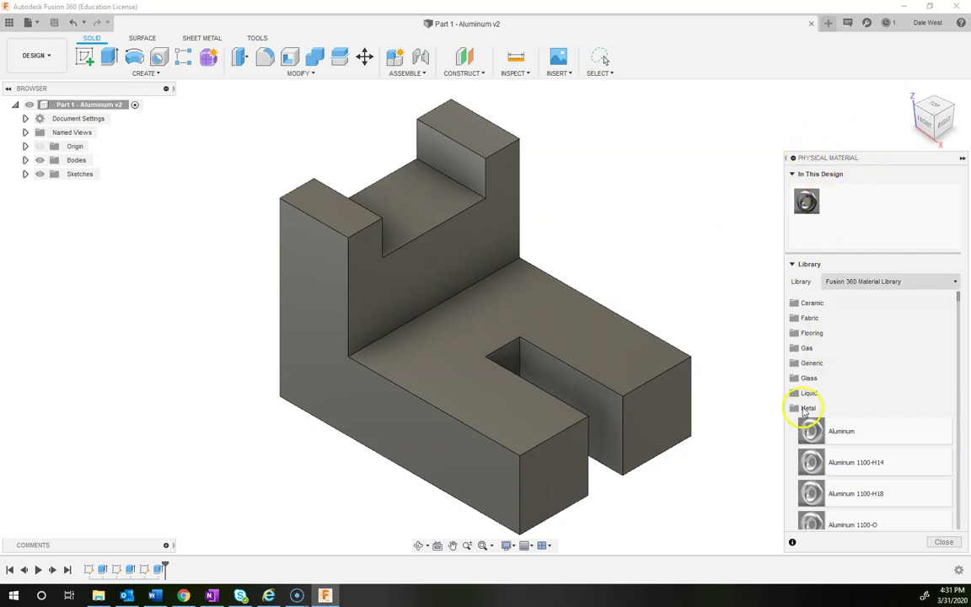
{"action": "left_click", "coordinate": [805, 409]}
{"action": "left_click", "coordinate": [808, 437]}
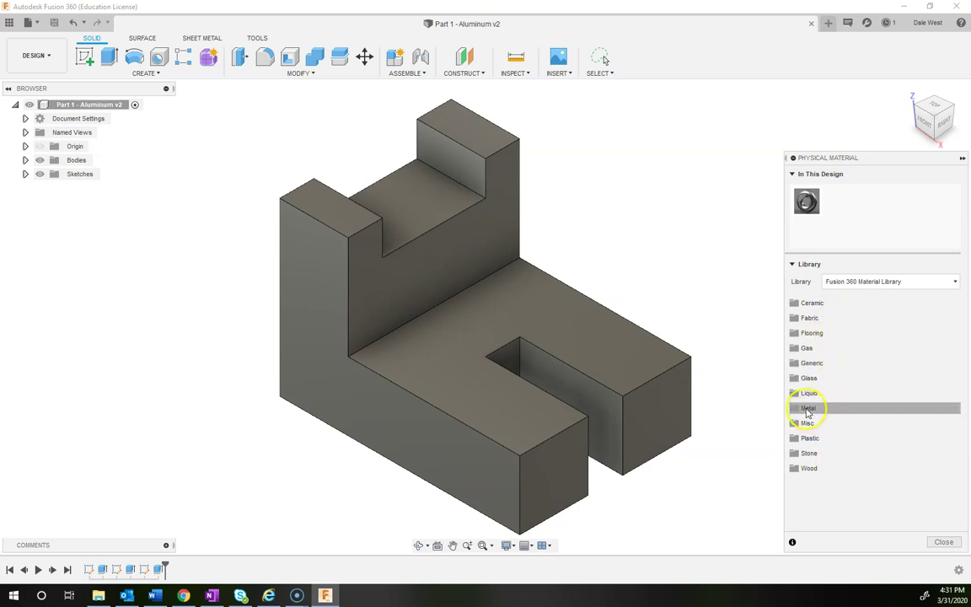
{"action": "left_click", "coordinate": [807, 408]}
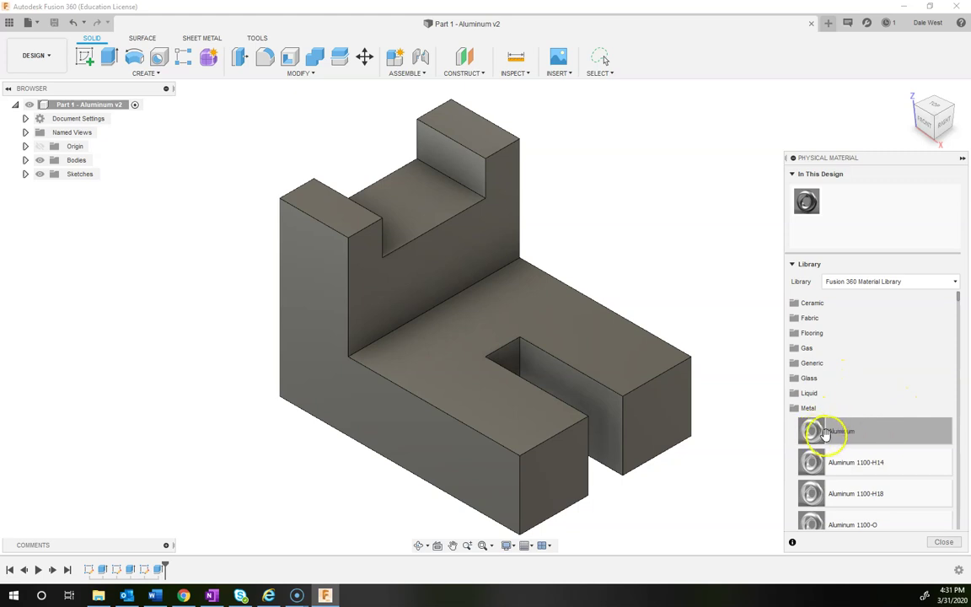
{"action": "left_click_drag", "start_coordinate": [862, 435], "coordinate": [600, 349]}
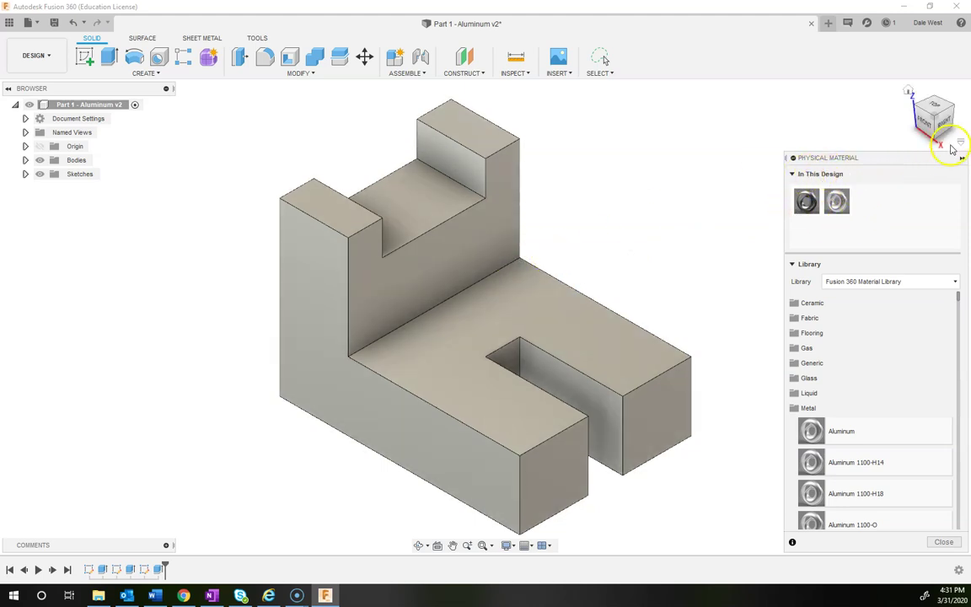
{"action": "left_click", "coordinate": [943, 544]}
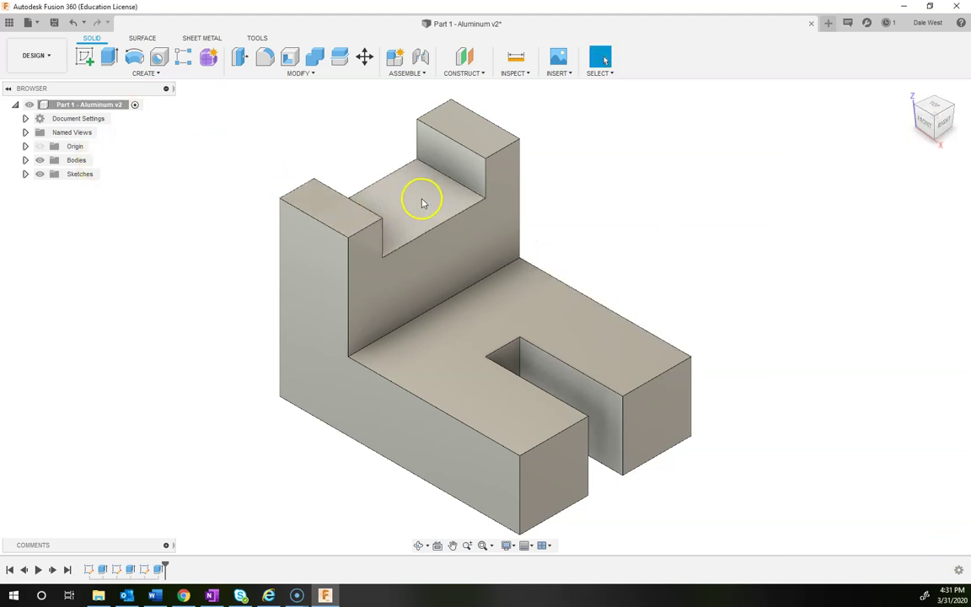
Examine the properties of Body1, including its physical material and mass.
{"action": "left_click", "coordinate": [72, 160]}
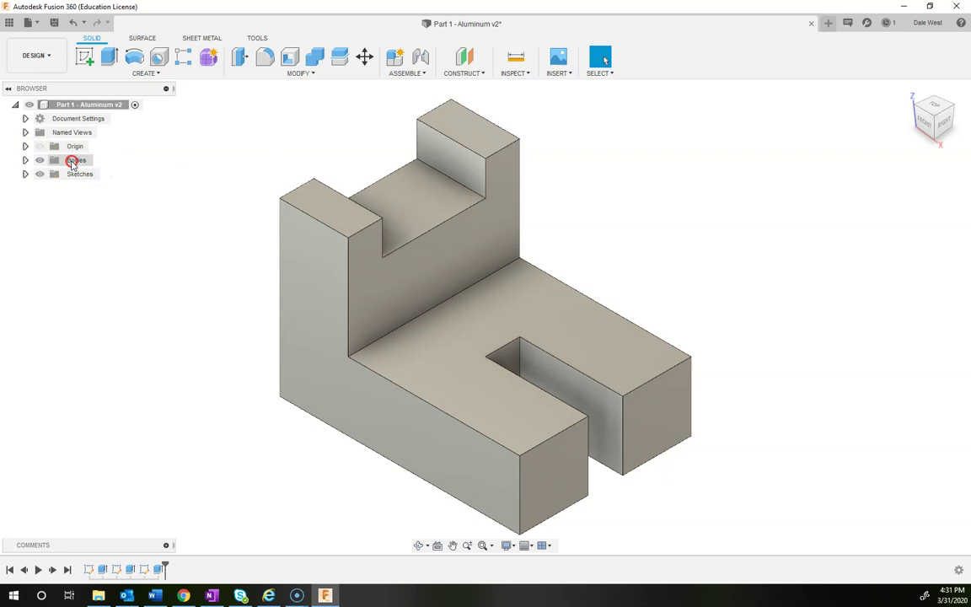
{"action": "right_click", "coordinate": [69, 161]}
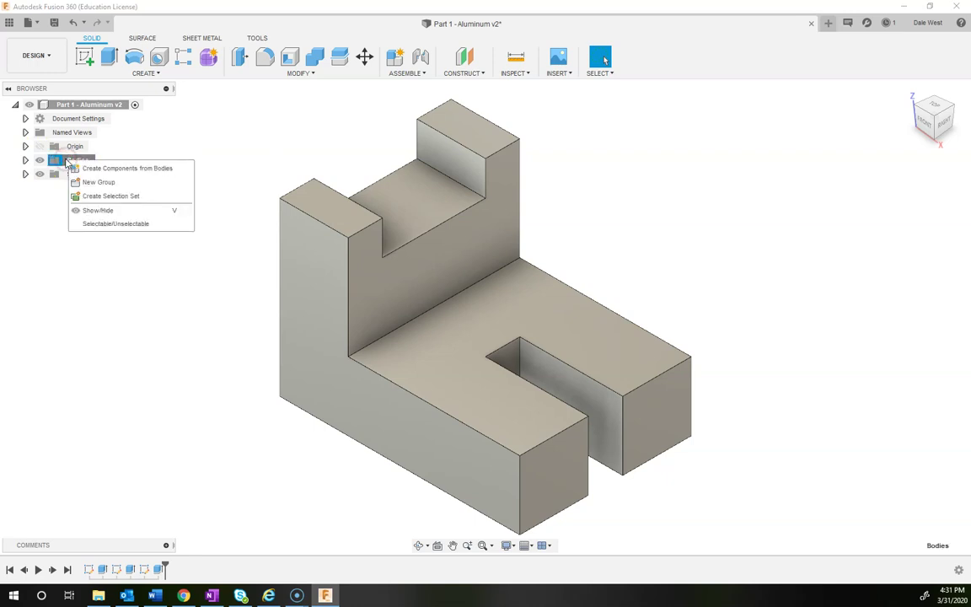
{"action": "left_click", "coordinate": [26, 159]}
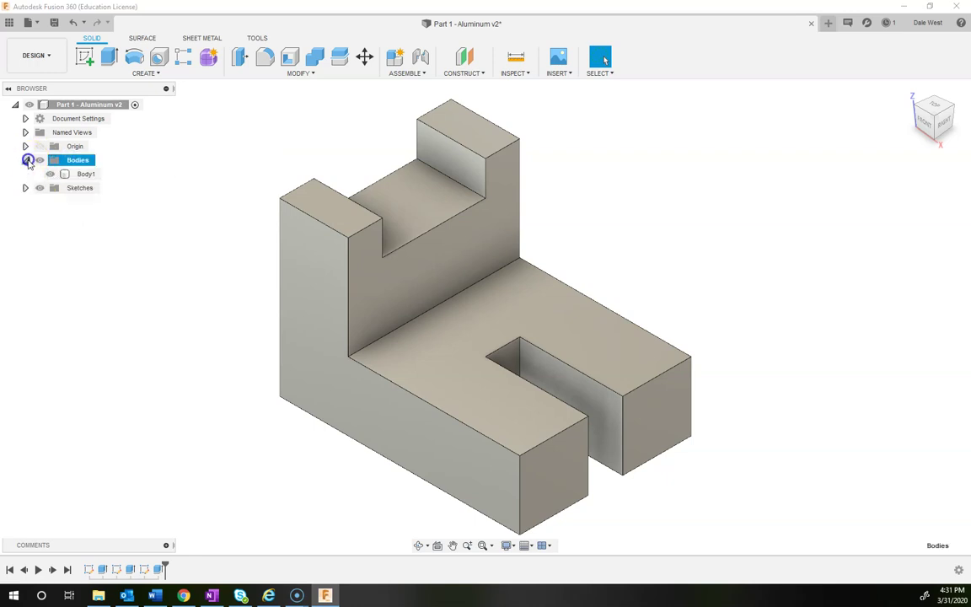
{"action": "right_click", "coordinate": [78, 175]}
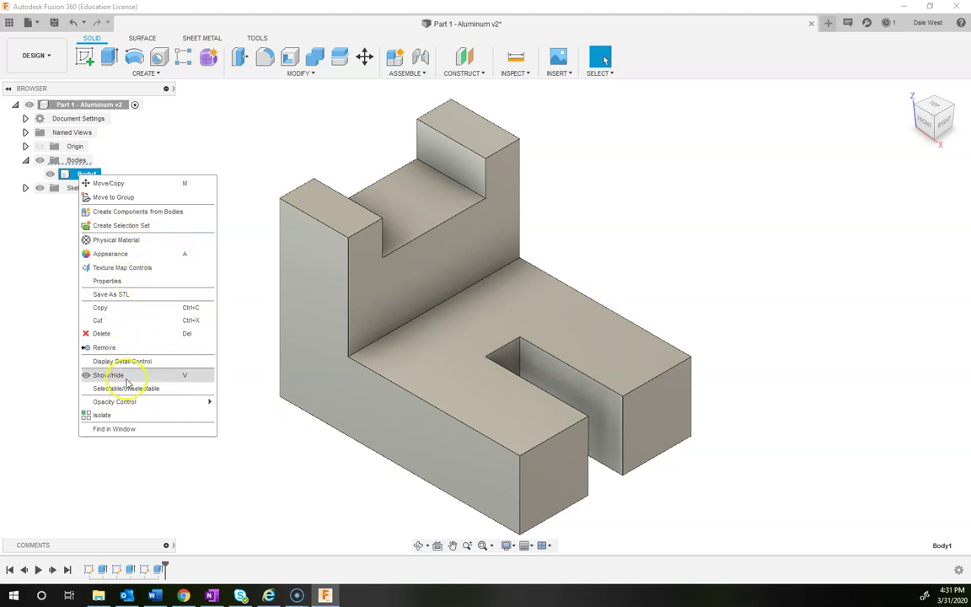
{"action": "left_click", "coordinate": [131, 281]}
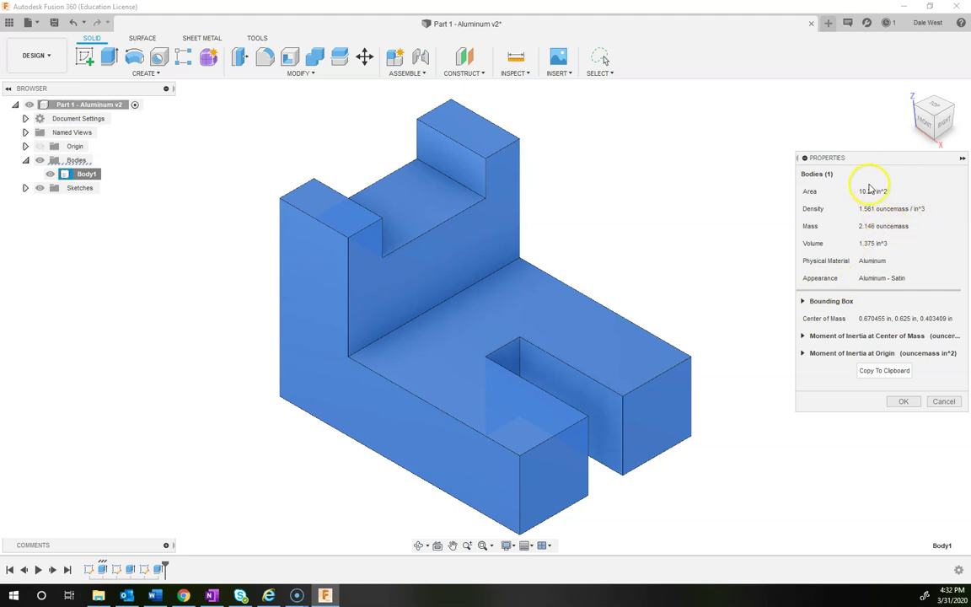
{"action": "left_click", "coordinate": [903, 401]}
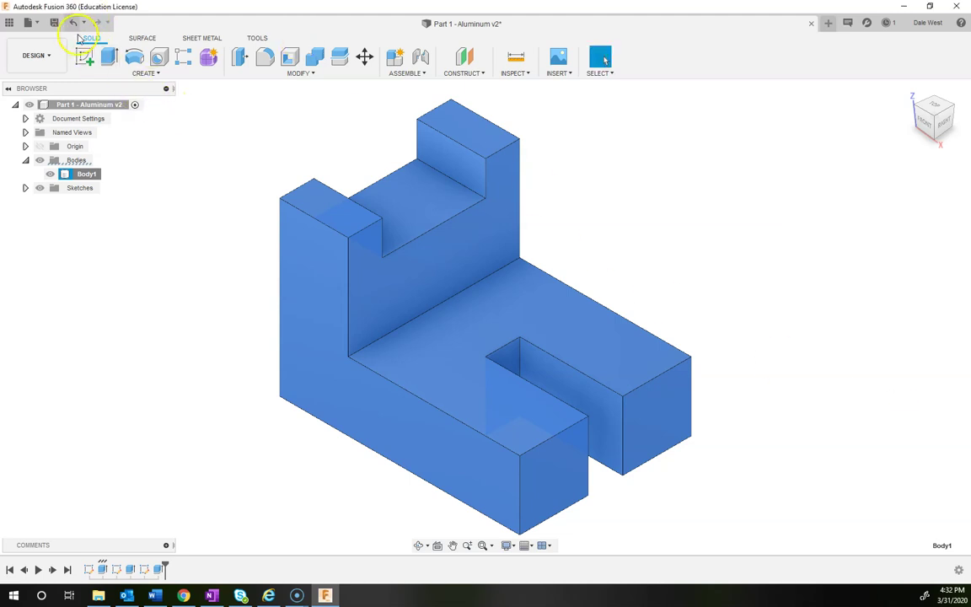
{"action": "left_click", "coordinate": [173, 106]}
Save the aluminum part as a new version and switch to OneNote for the Part #1 drawing directions.
{"action": "left_click", "coordinate": [56, 24]}
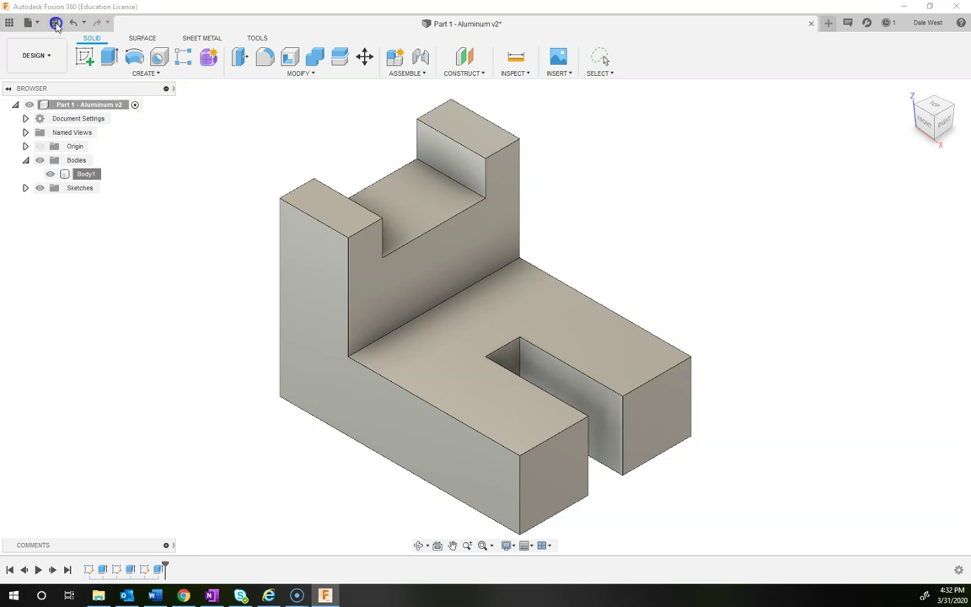
{"action": "left_click", "coordinate": [482, 291]}
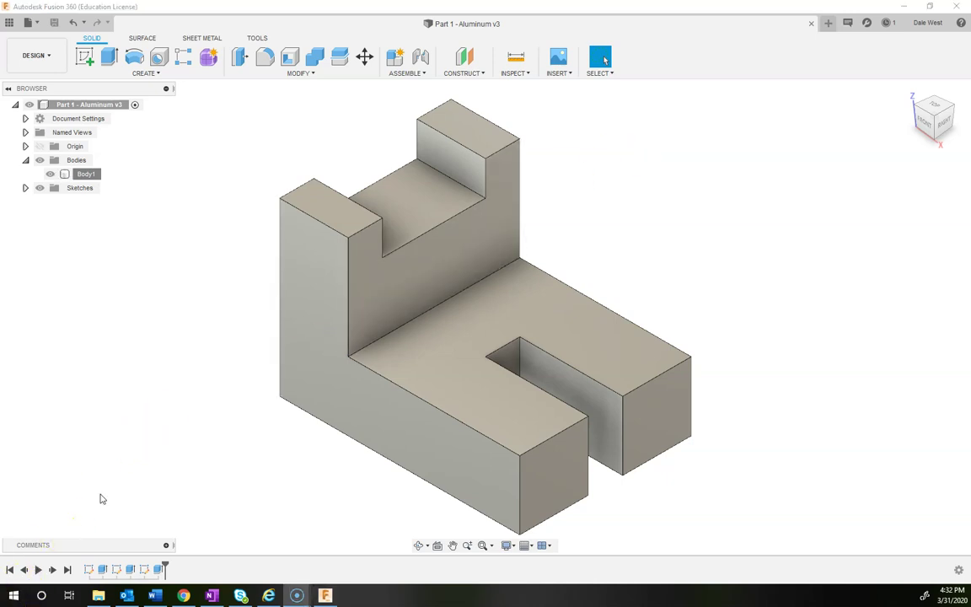
{"action": "left_click", "coordinate": [212, 595]}
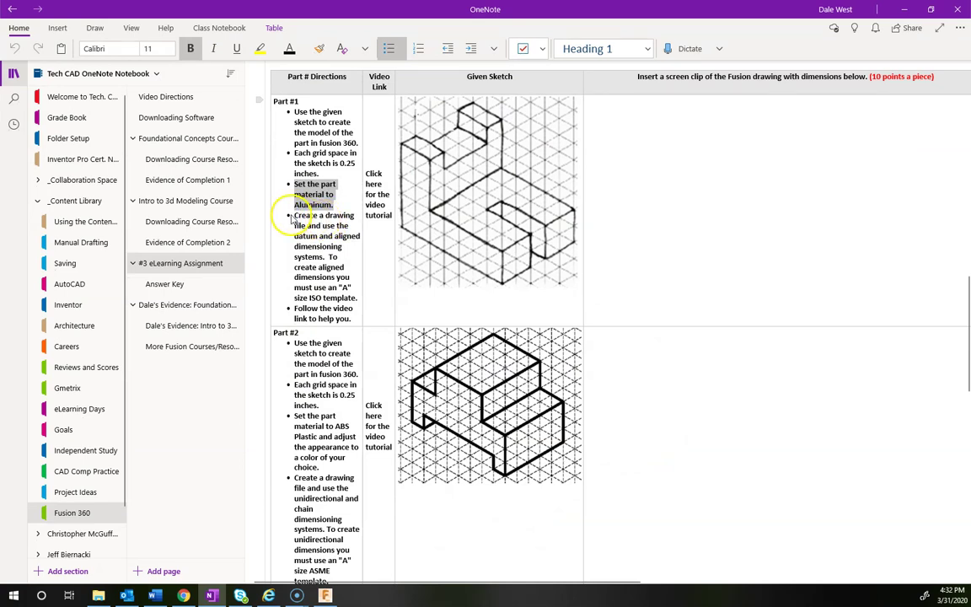
Review the Part #1 drawing directions in OneNote, then return to Fusion 360 and start a new drawing from the design.
{"action": "left_click", "coordinate": [295, 216]}
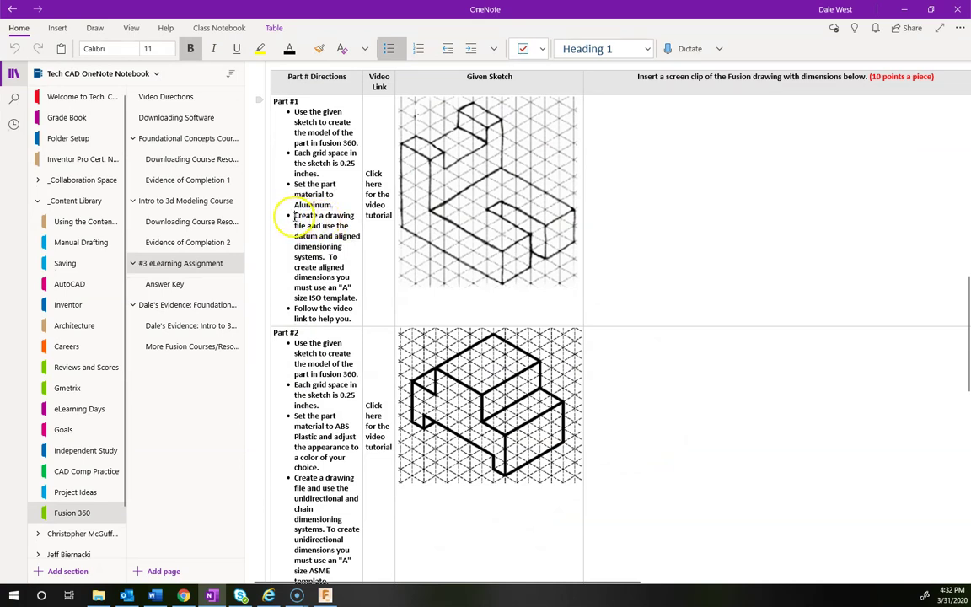
{"action": "mouse_move", "coordinate": [297, 217]}
{"action": "left_mouse_down"}
{"action": "mouse_move", "coordinate": [337, 241]}
{"action": "mouse_move", "coordinate": [356, 298]}
{"action": "left_mouse_up"}
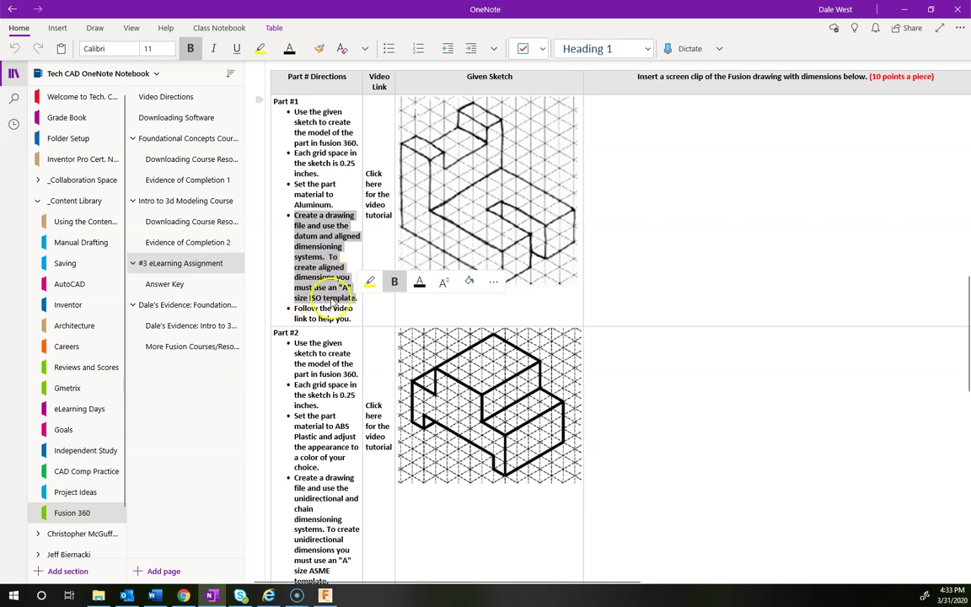
{"action": "left_click", "coordinate": [355, 265]}
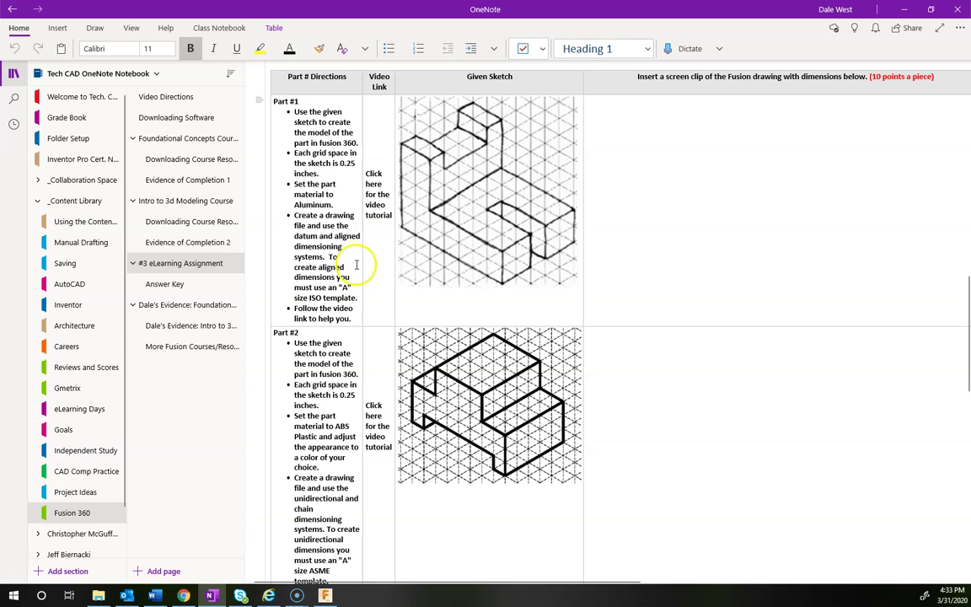
{"action": "left_click", "coordinate": [904, 9]}
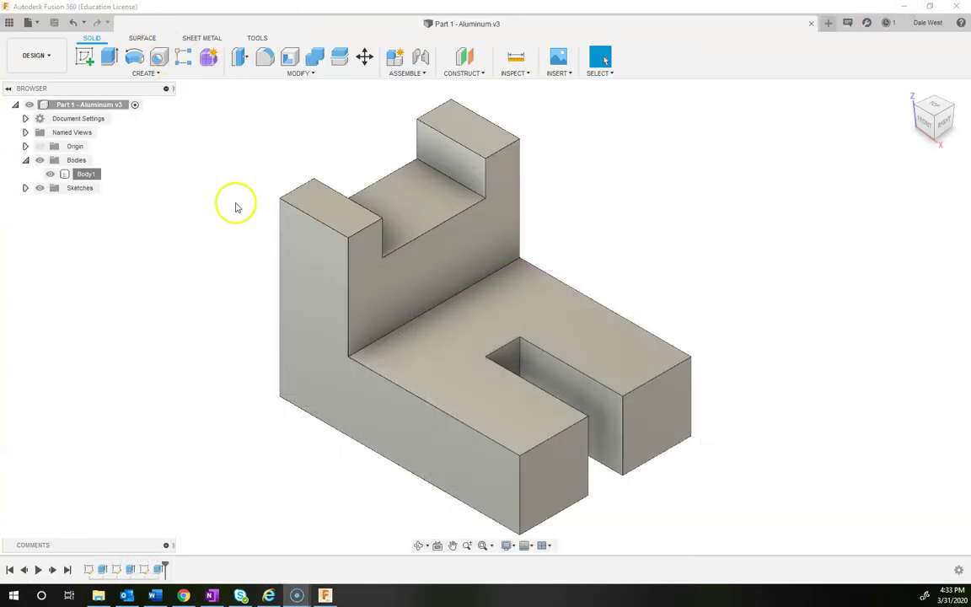
{"action": "left_click", "coordinate": [38, 59]}
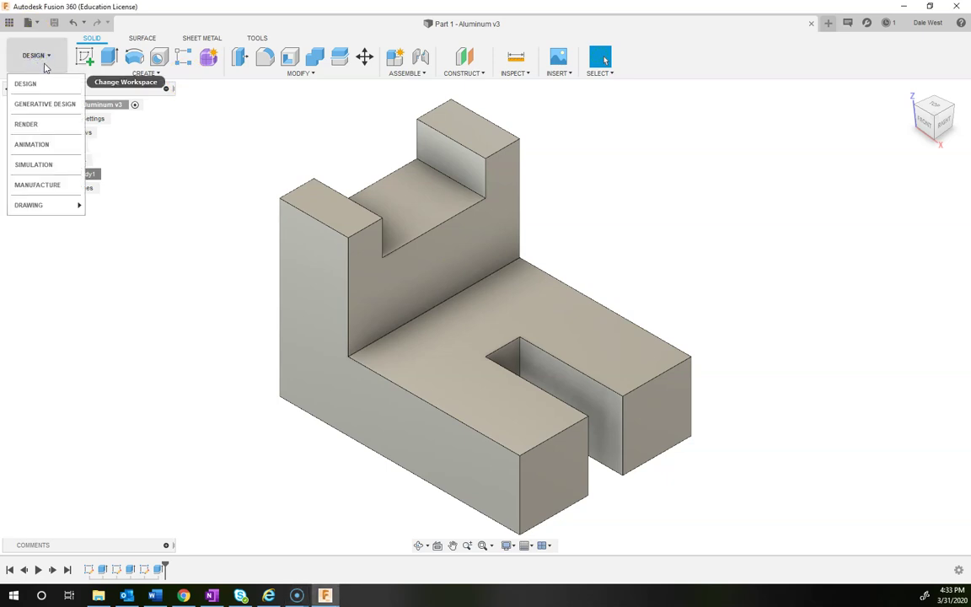
{"action": "mouse_move", "coordinate": [49, 212]}
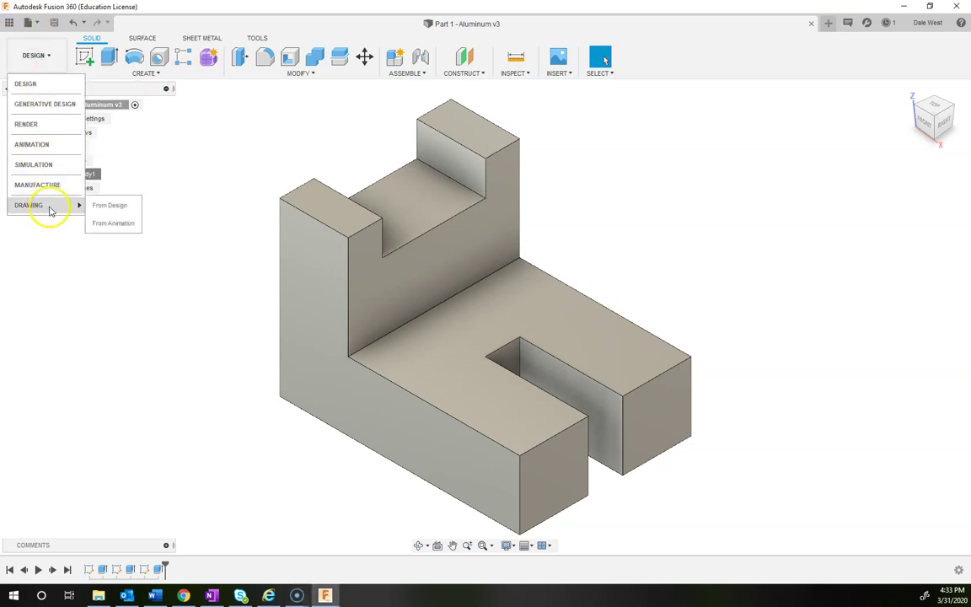
{"action": "left_click", "coordinate": [109, 205]}
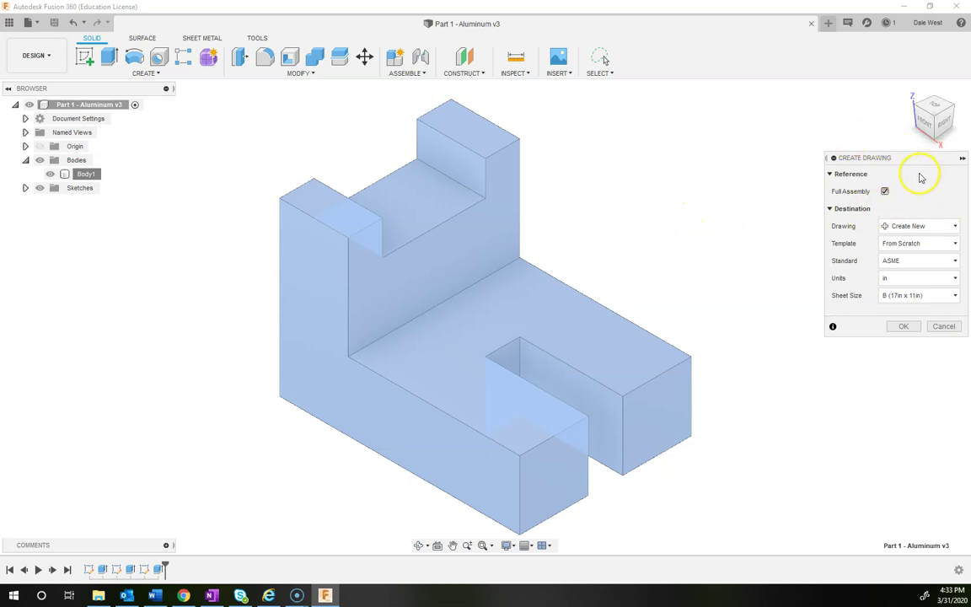
Check the required template in the OneNote directions and set the new drawing's standard to ISO.
{"action": "left_click", "coordinate": [910, 261]}
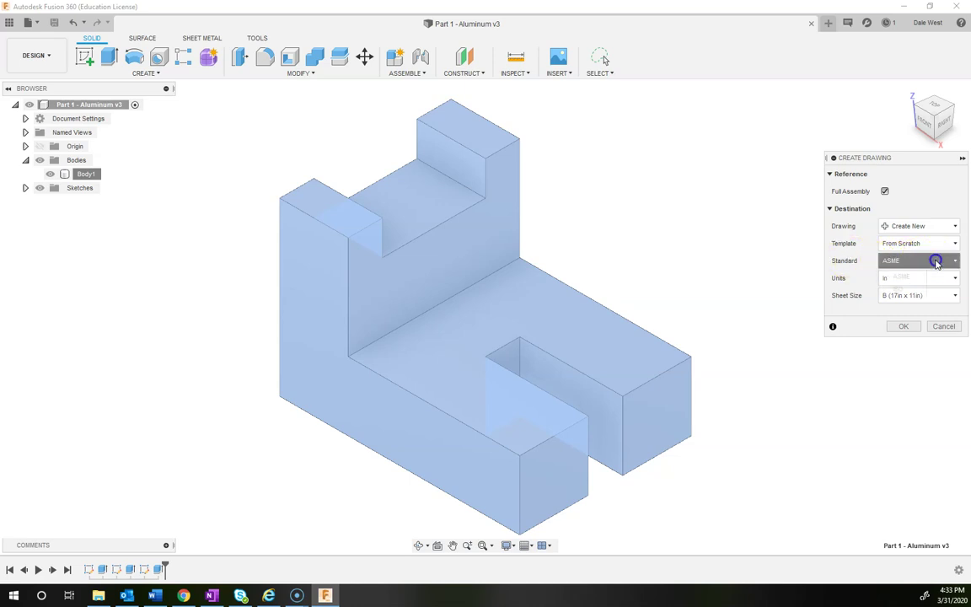
{"action": "left_click", "coordinate": [910, 279]}
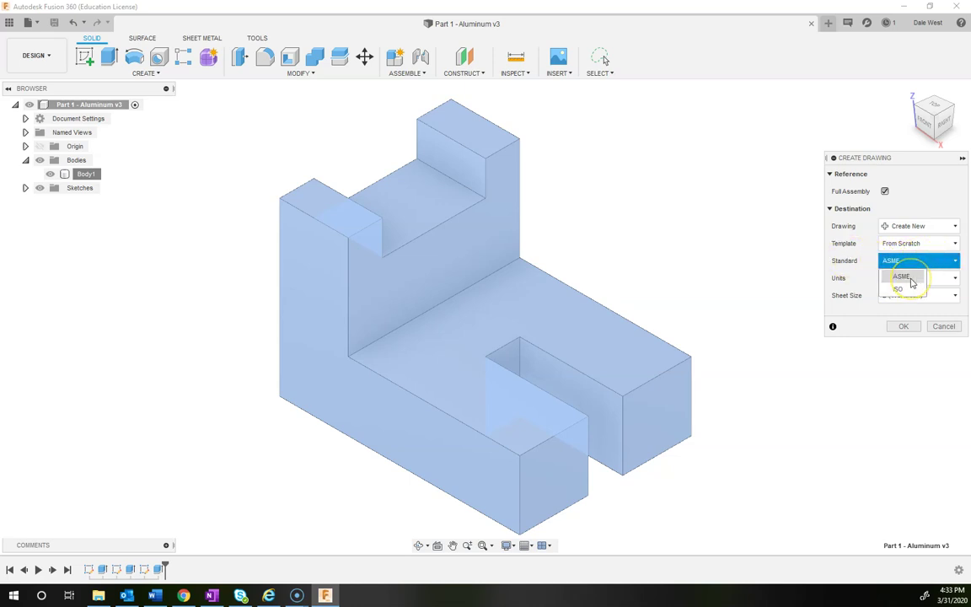
{"action": "left_click", "coordinate": [921, 261]}
{"action": "left_click", "coordinate": [927, 260]}
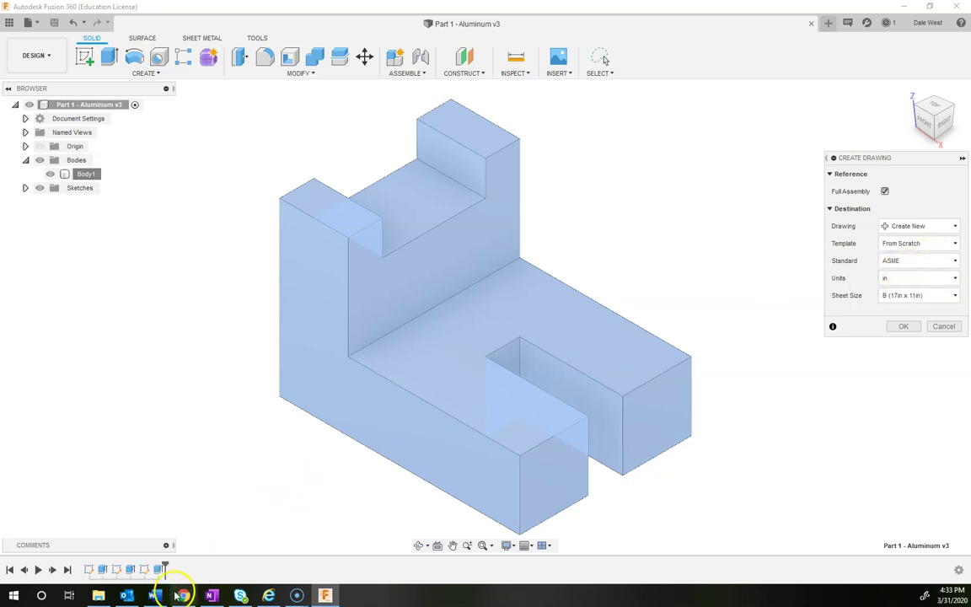
{"action": "left_click", "coordinate": [212, 596]}
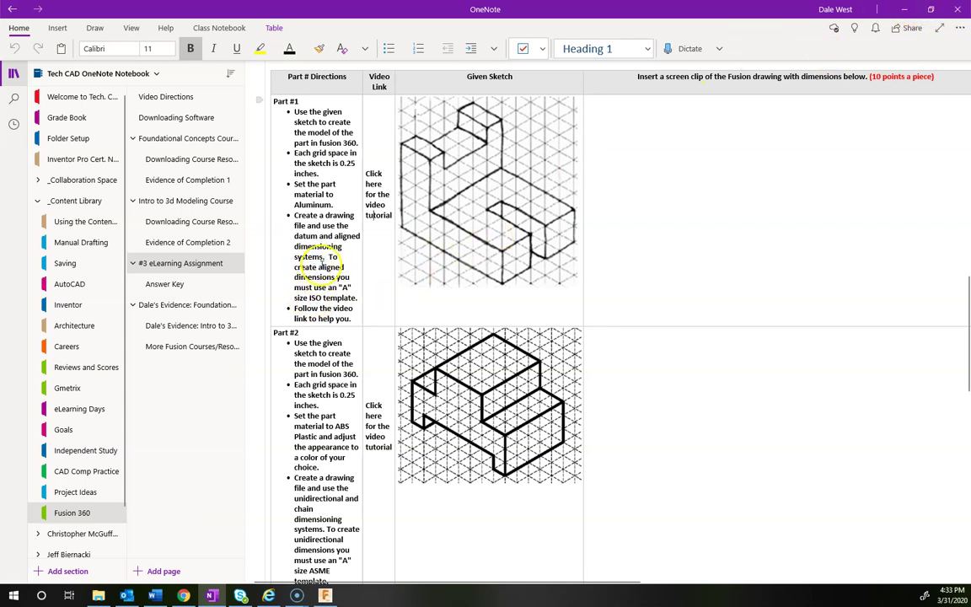
{"action": "left_click", "coordinate": [959, 9]}
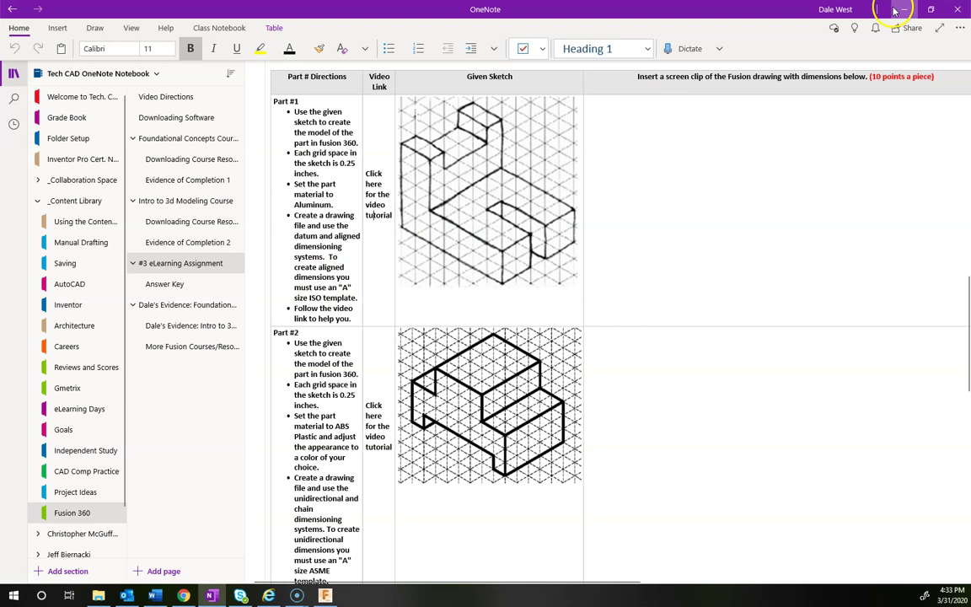
{"action": "left_click", "coordinate": [957, 263]}
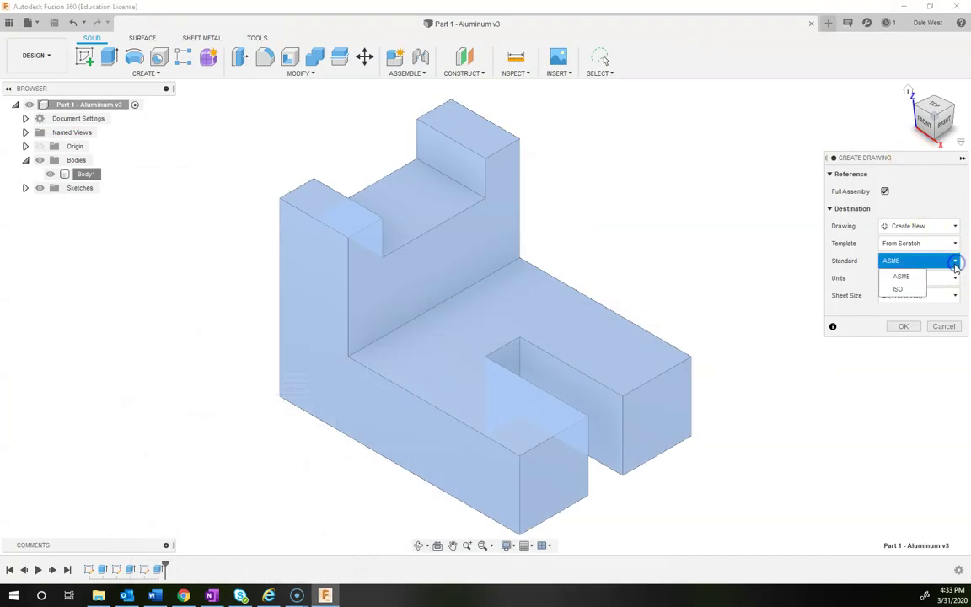
{"action": "left_click", "coordinate": [898, 287]}
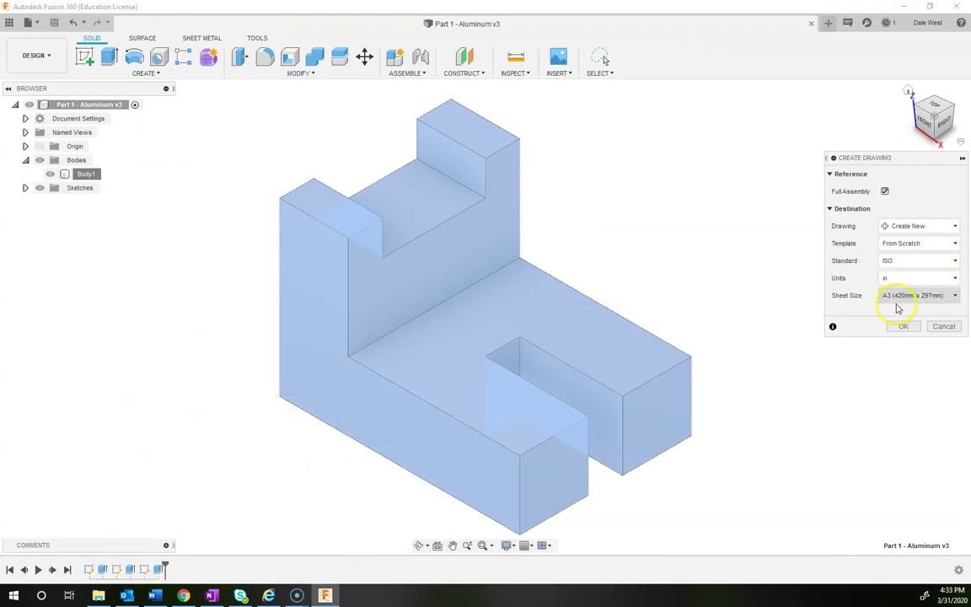
Set the sheet size to A4 (297mm x 210mm) and create the drawing.
{"action": "left_click", "coordinate": [952, 296]}
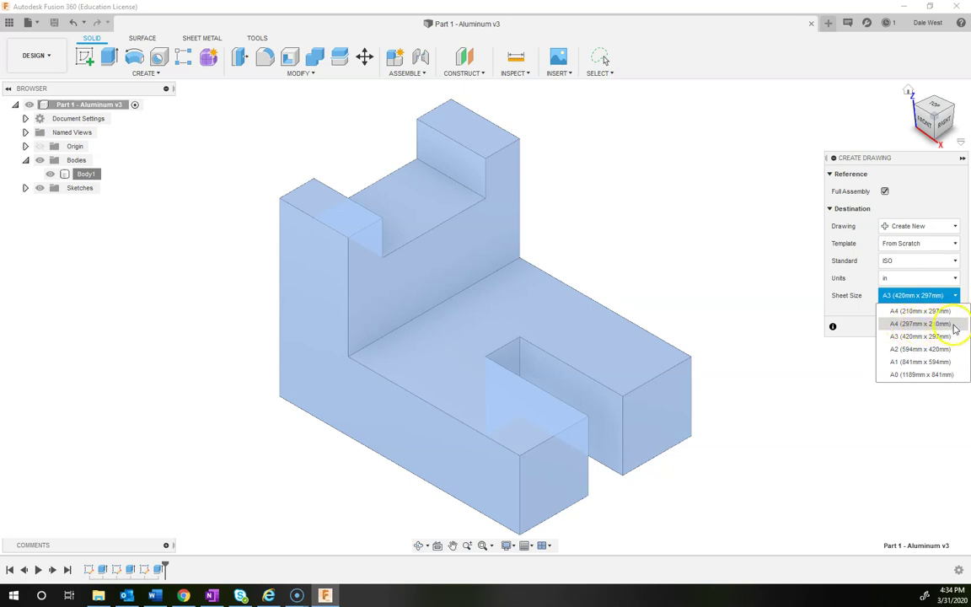
{"action": "left_click", "coordinate": [955, 324]}
{"action": "left_click", "coordinate": [917, 295]}
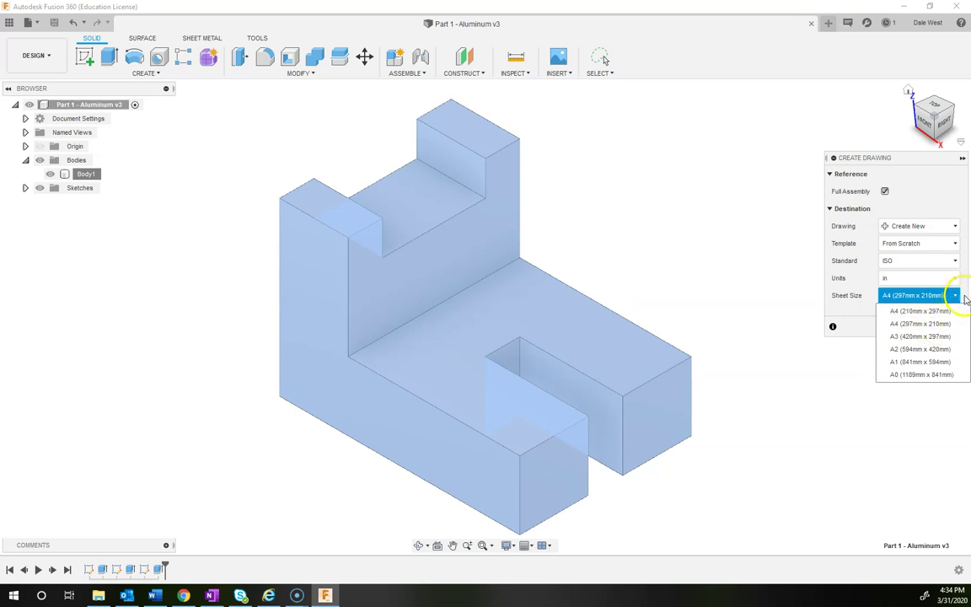
{"action": "left_click", "coordinate": [949, 295]}
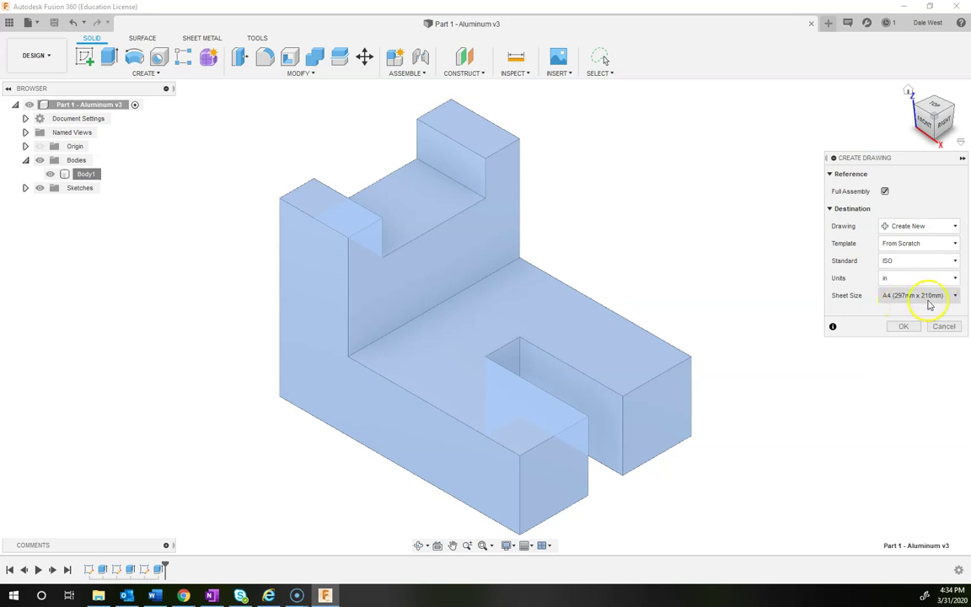
{"action": "left_click", "coordinate": [902, 326]}
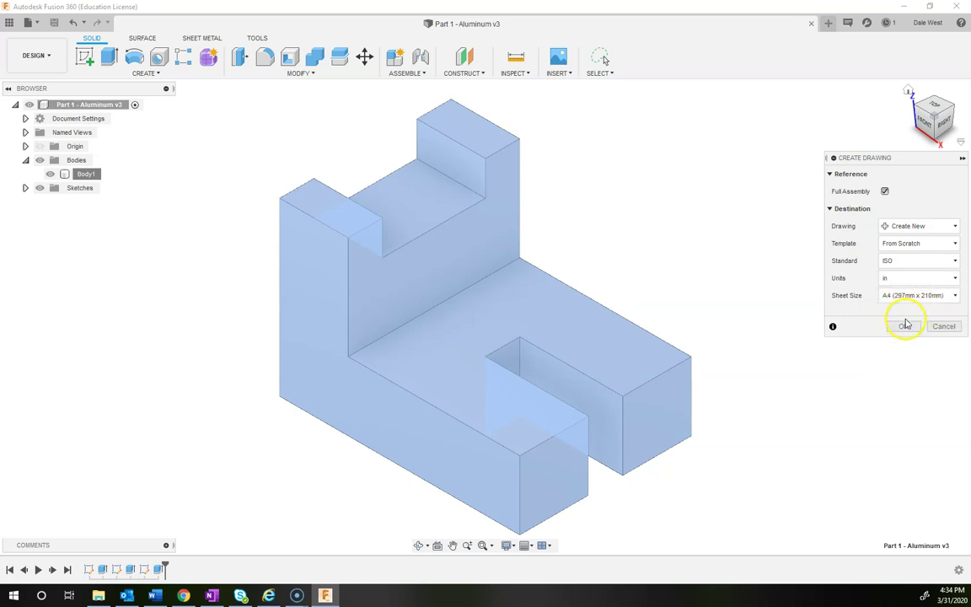
{"action": "left_click", "coordinate": [904, 327]}
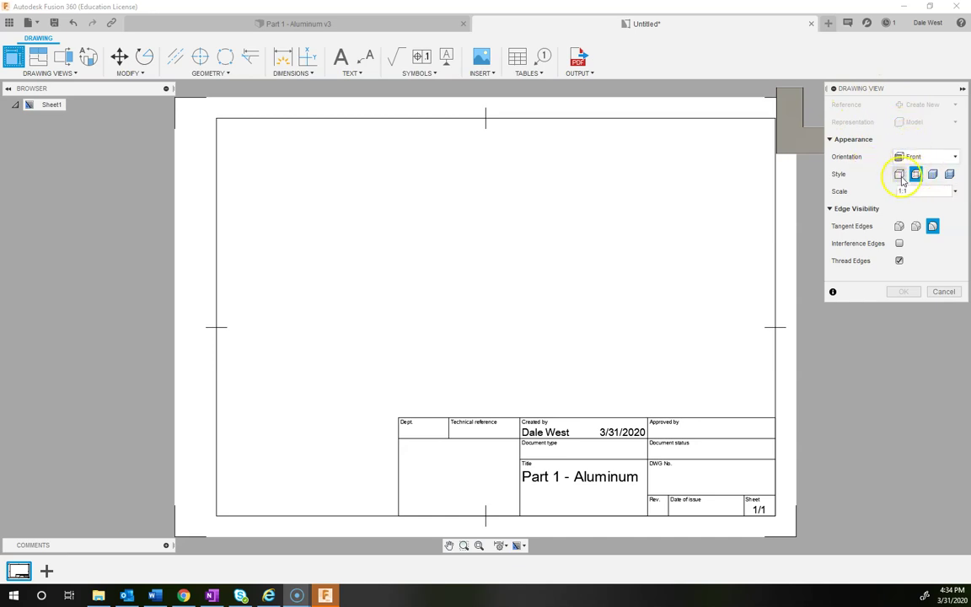
Place the Front base view at 1:1 scale with hidden edges in the left half of the sheet, just above the title block's height.
{"action": "left_click", "coordinate": [947, 159]}
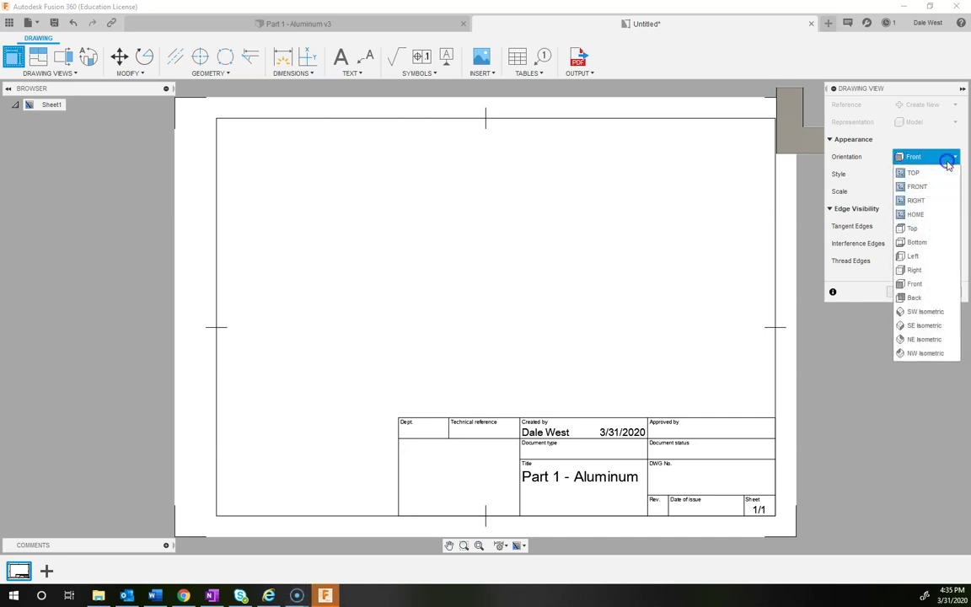
{"action": "left_click", "coordinate": [947, 162]}
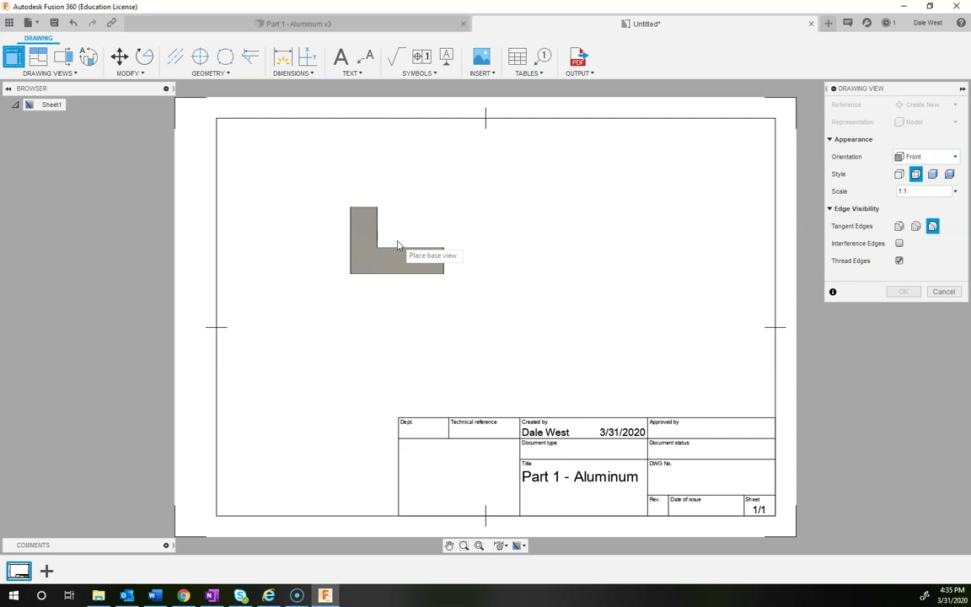
{"action": "left_click_drag", "start_coordinate": [398, 245], "coordinate": [355, 332]}
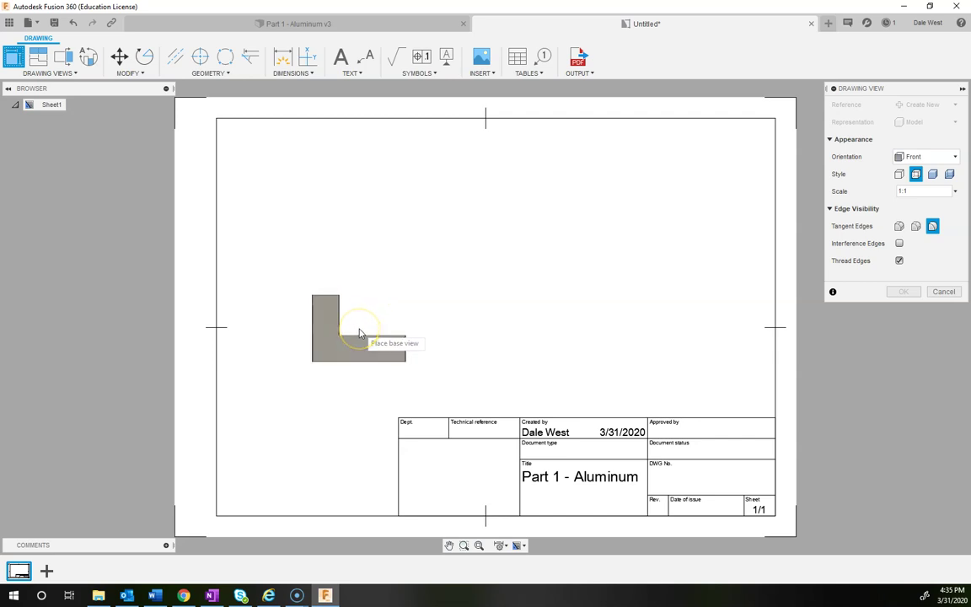
{"action": "left_click", "coordinate": [359, 333]}
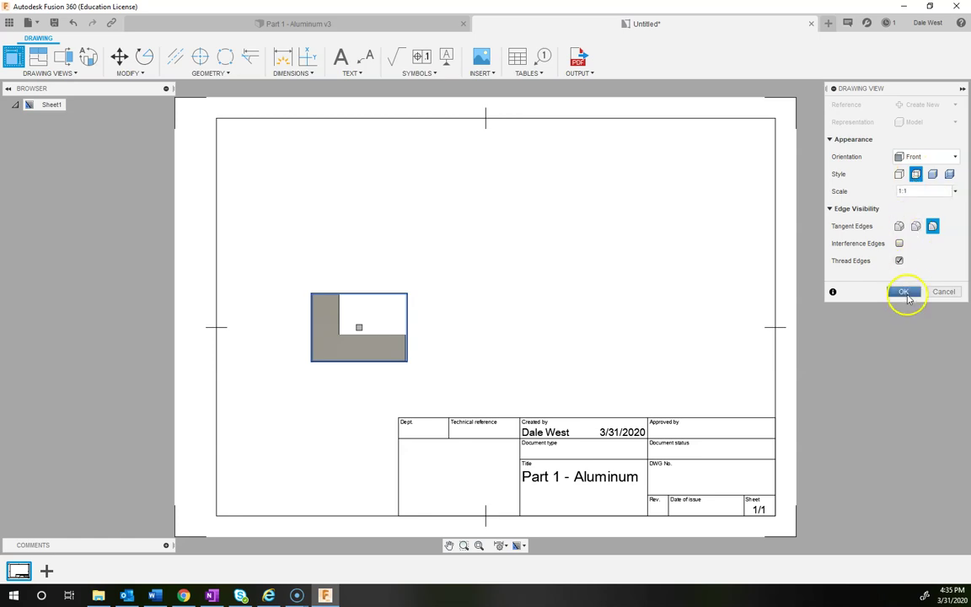
{"action": "left_click", "coordinate": [903, 291]}
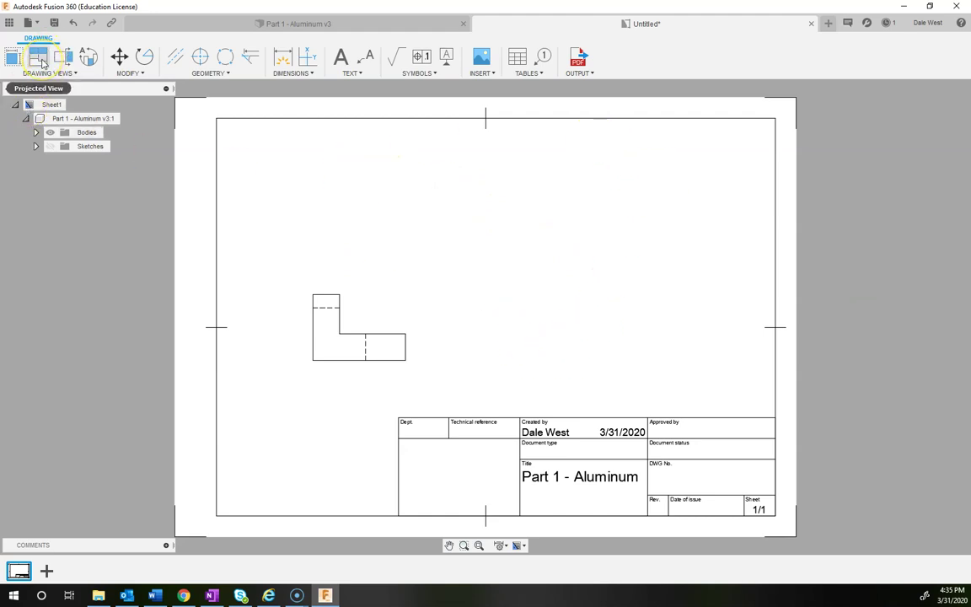
Project two orthographic views from the front view, one directly above it and one to its right.
{"action": "left_click", "coordinate": [40, 61]}
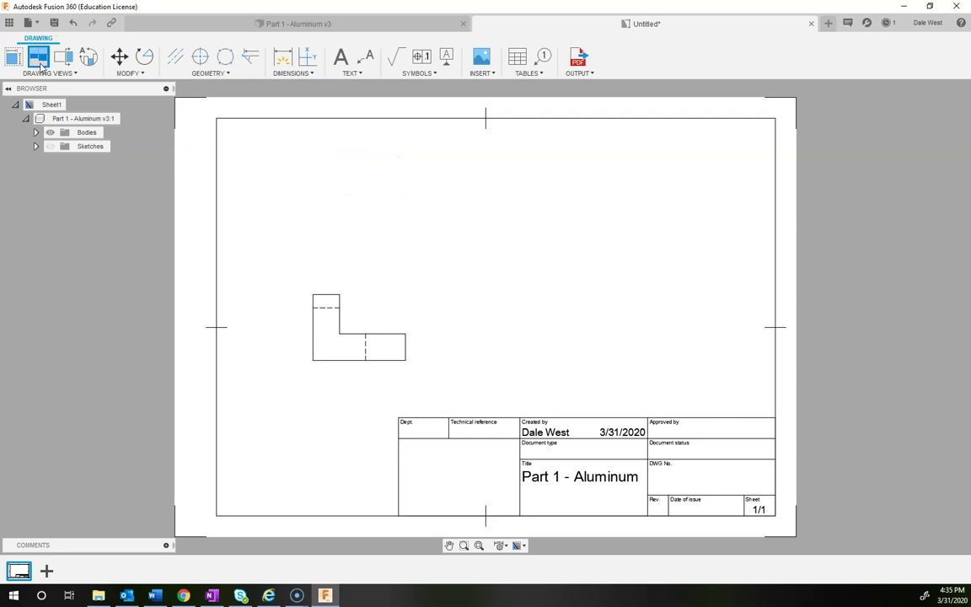
{"action": "left_click", "coordinate": [366, 320]}
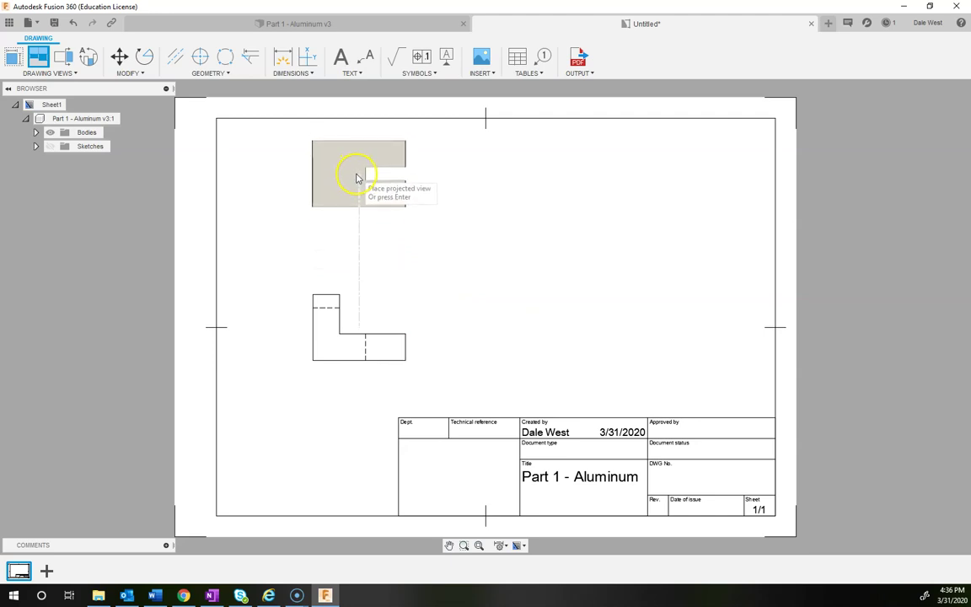
{"action": "left_click", "coordinate": [337, 168]}
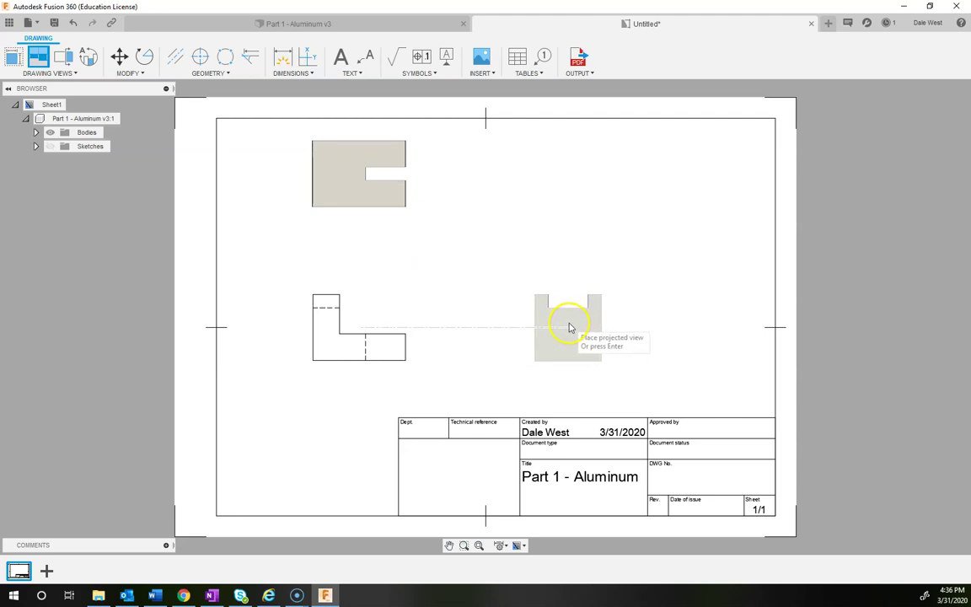
{"action": "left_click", "coordinate": [570, 327]}
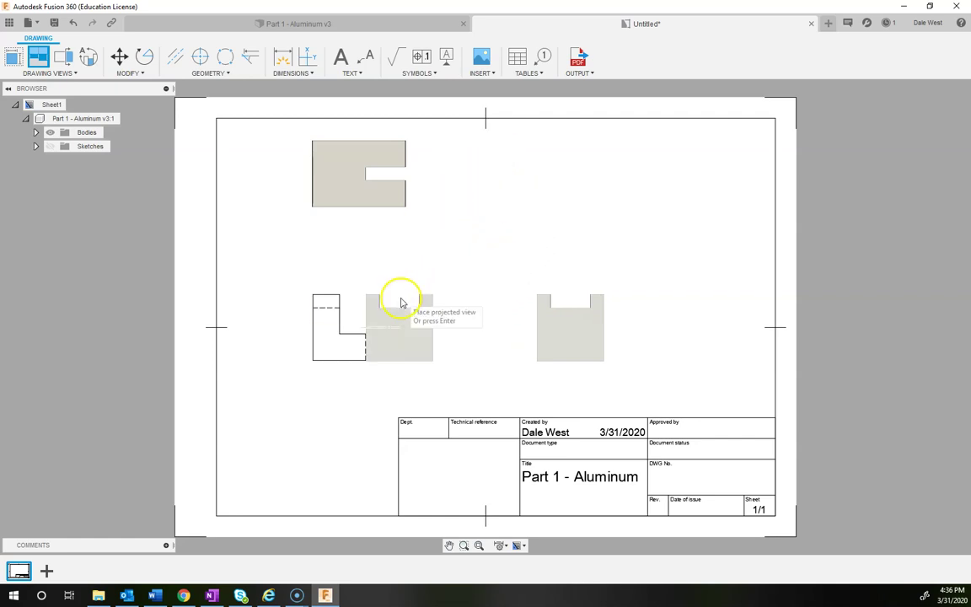
Project an isometric view diagonally below and left of the front view, and finish the projected views.
{"action": "left_click", "coordinate": [308, 383]}
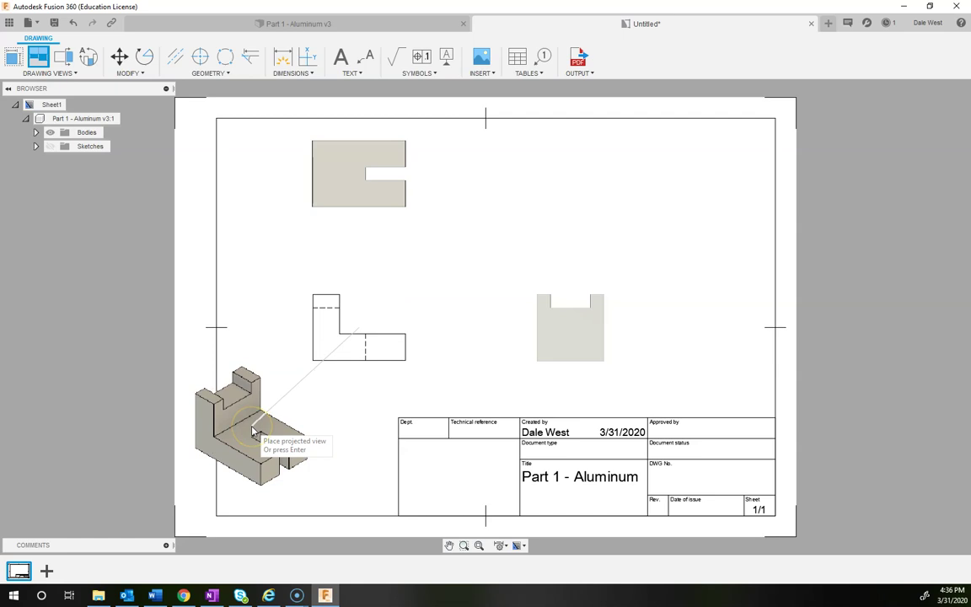
{"action": "left_click", "coordinate": [251, 433]}
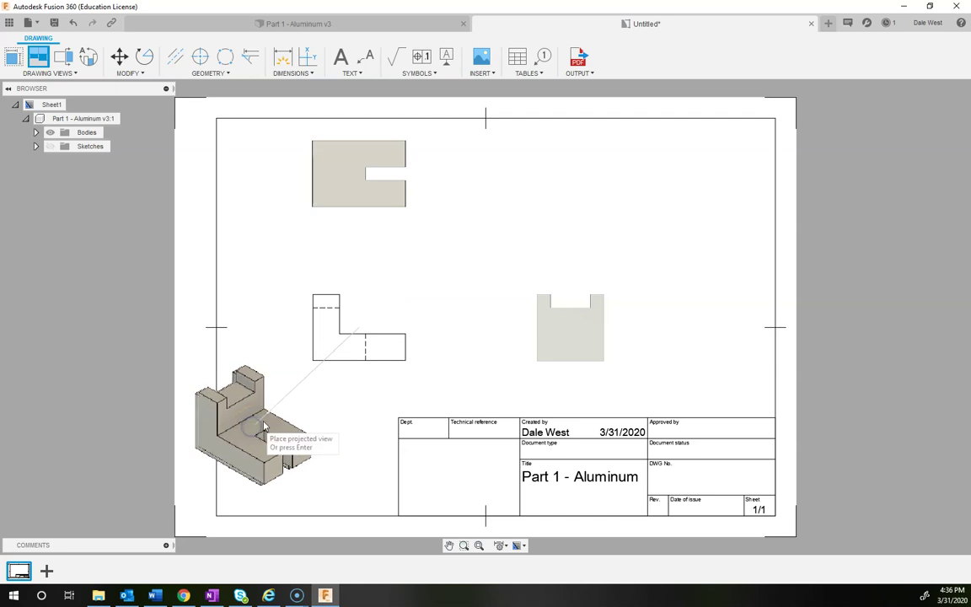
{"action": "left_click", "coordinate": [305, 389]}
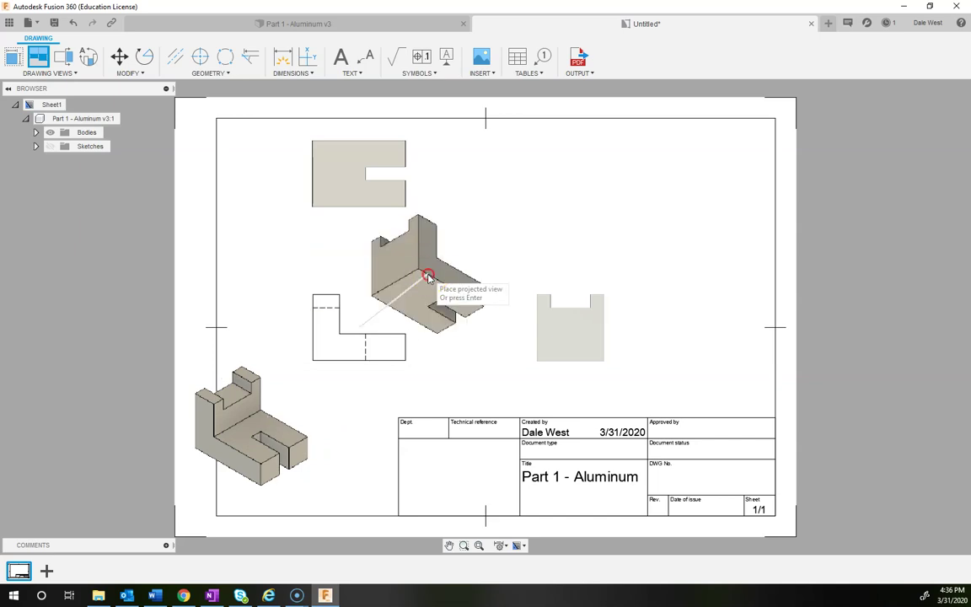
{"action": "right_click", "coordinate": [424, 276]}
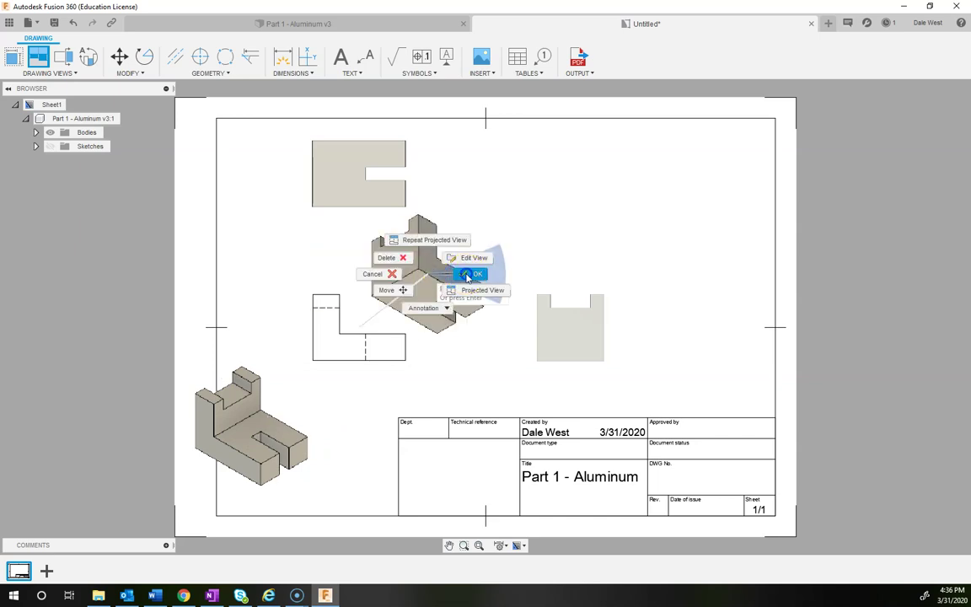
{"action": "left_click", "coordinate": [469, 275]}
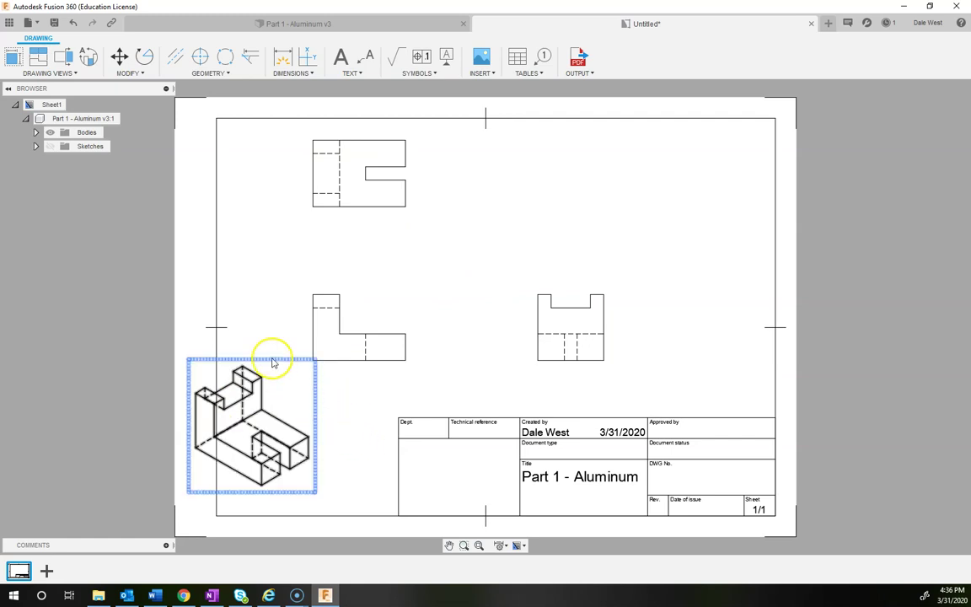
Move the isometric view to the upper-right corner of the sheet and set its style to Shaded.
{"action": "left_click", "coordinate": [272, 362]}
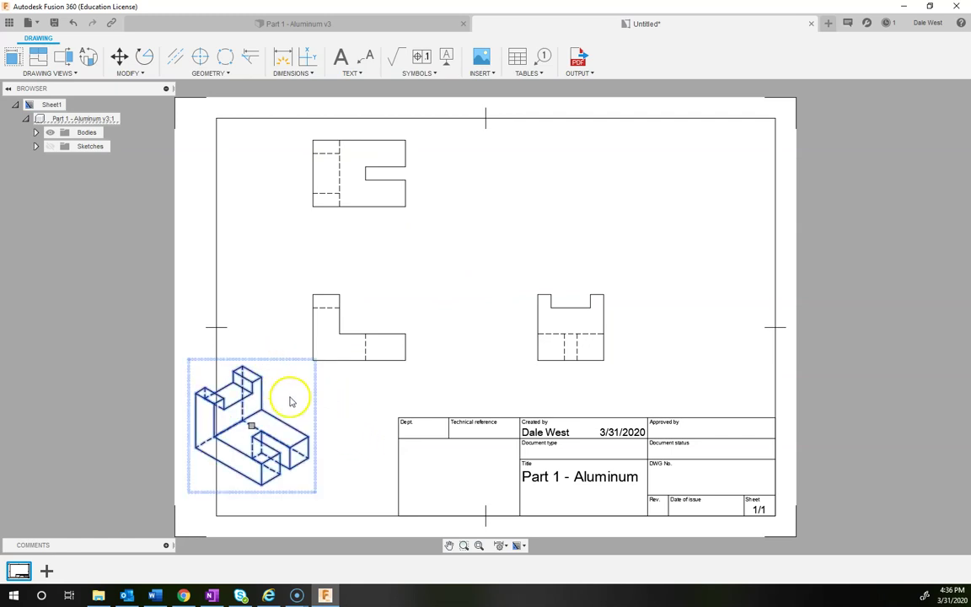
{"action": "left_click", "coordinate": [251, 427]}
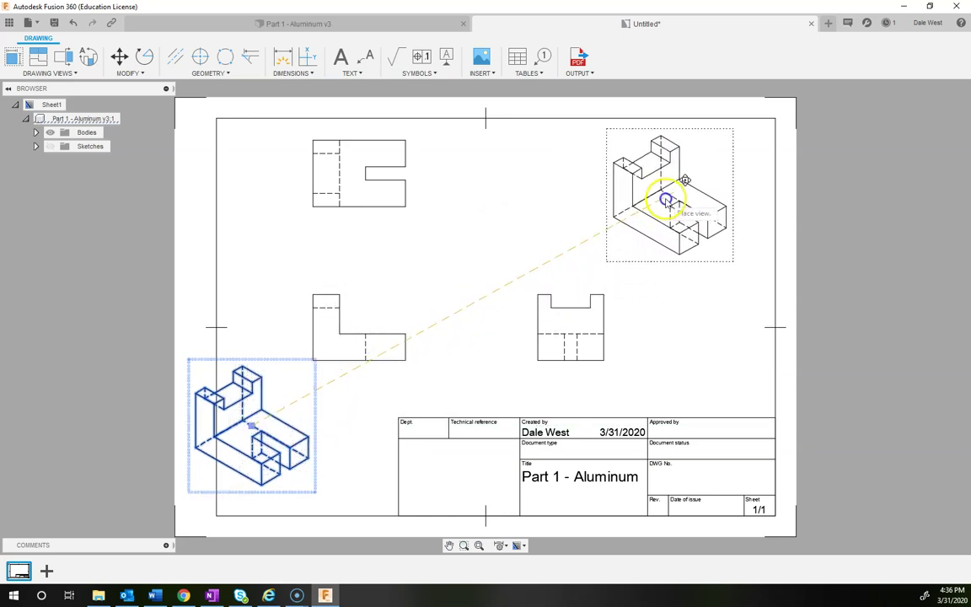
{"action": "left_click", "coordinate": [715, 178]}
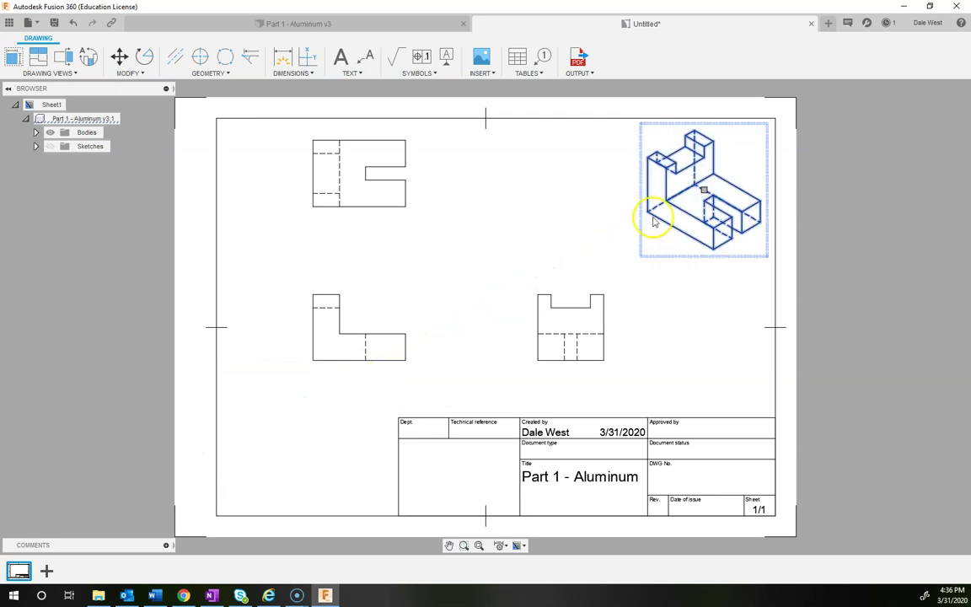
{"action": "double_click", "coordinate": [687, 260]}
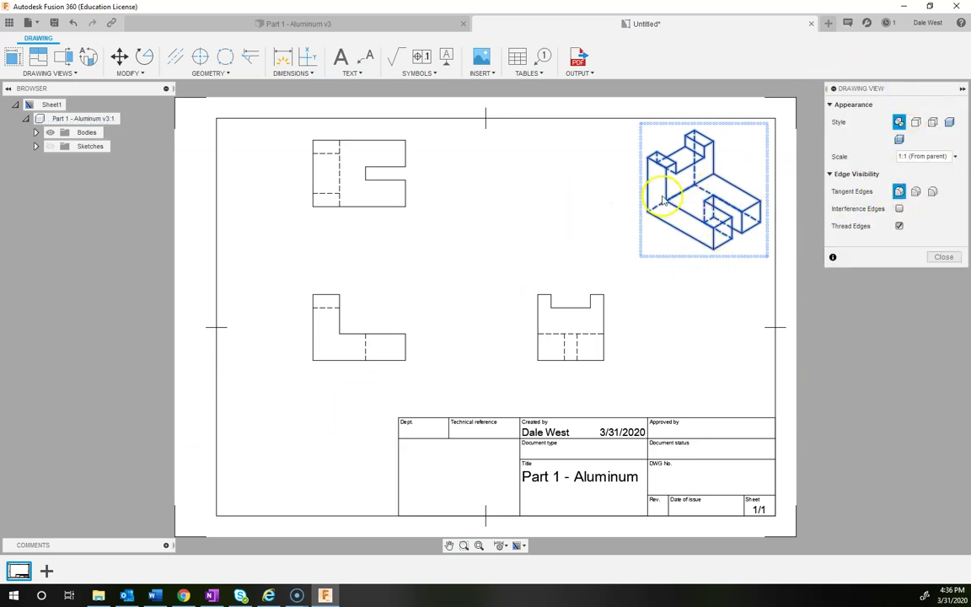
{"action": "left_click", "coordinate": [950, 123]}
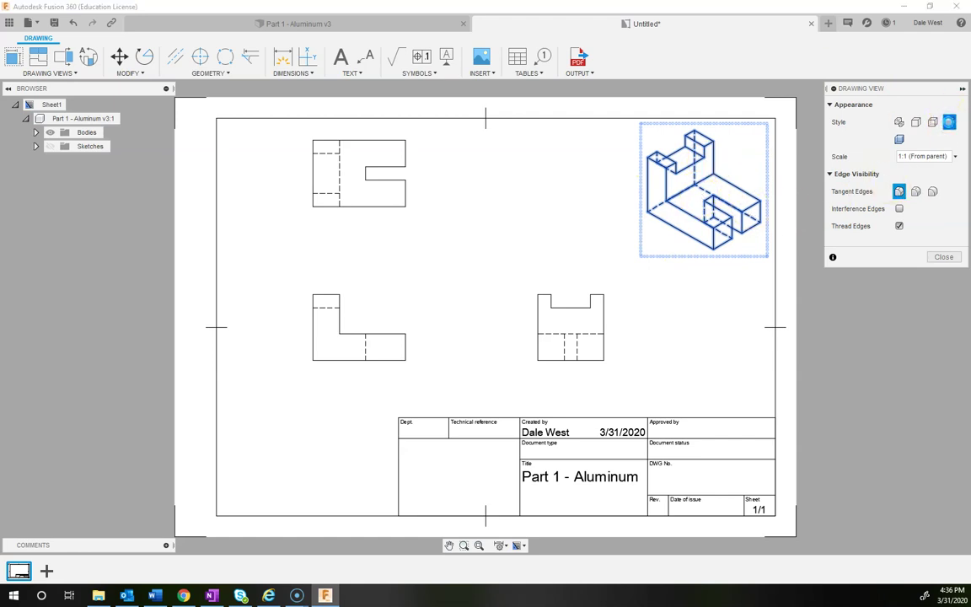
{"action": "left_click", "coordinate": [944, 257]}
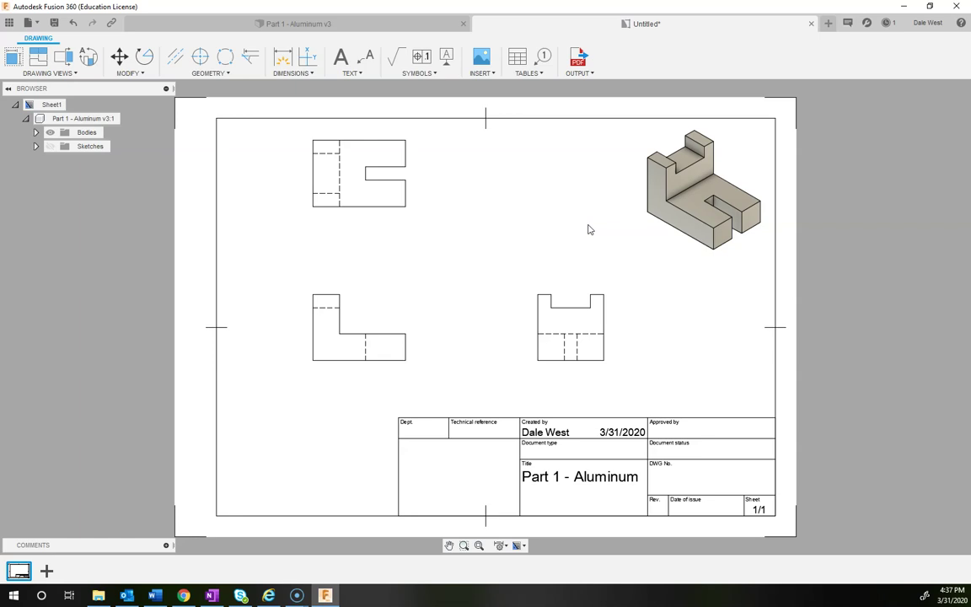
Turn on the display of trailing zeros in the drawing's document settings.
{"action": "left_click", "coordinate": [508, 545]}
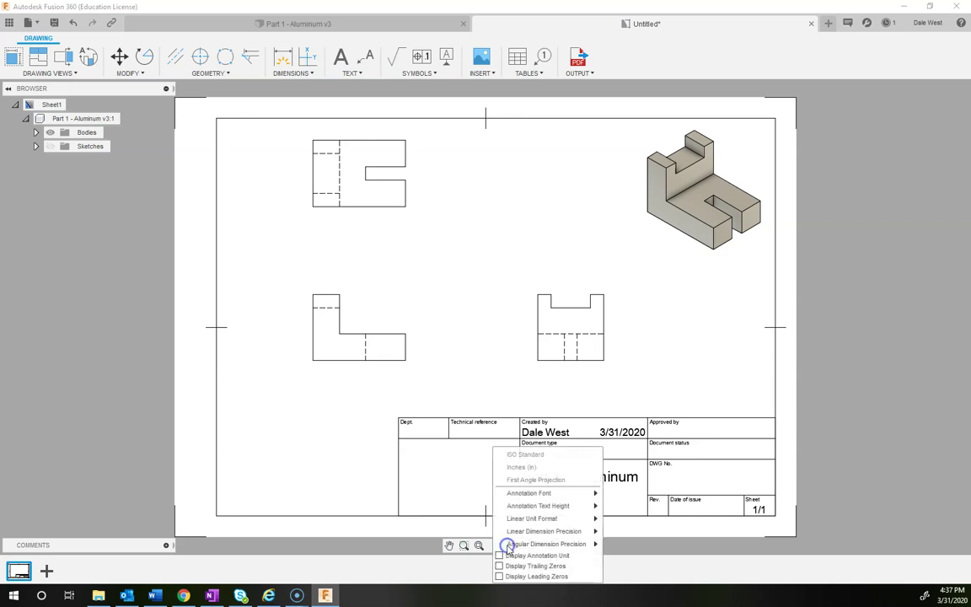
{"action": "mouse_move", "coordinate": [508, 545]}
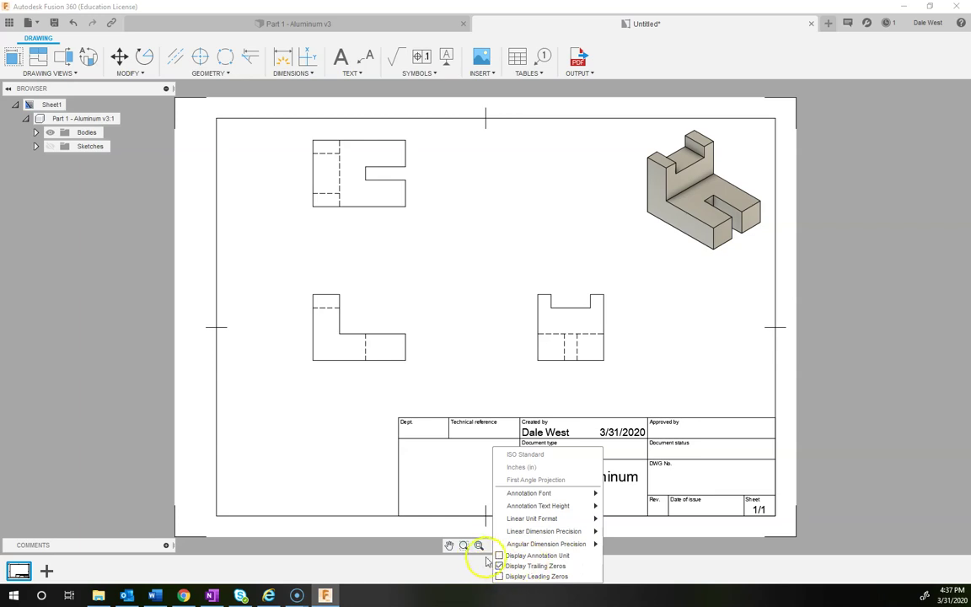
{"action": "left_click", "coordinate": [485, 560]}
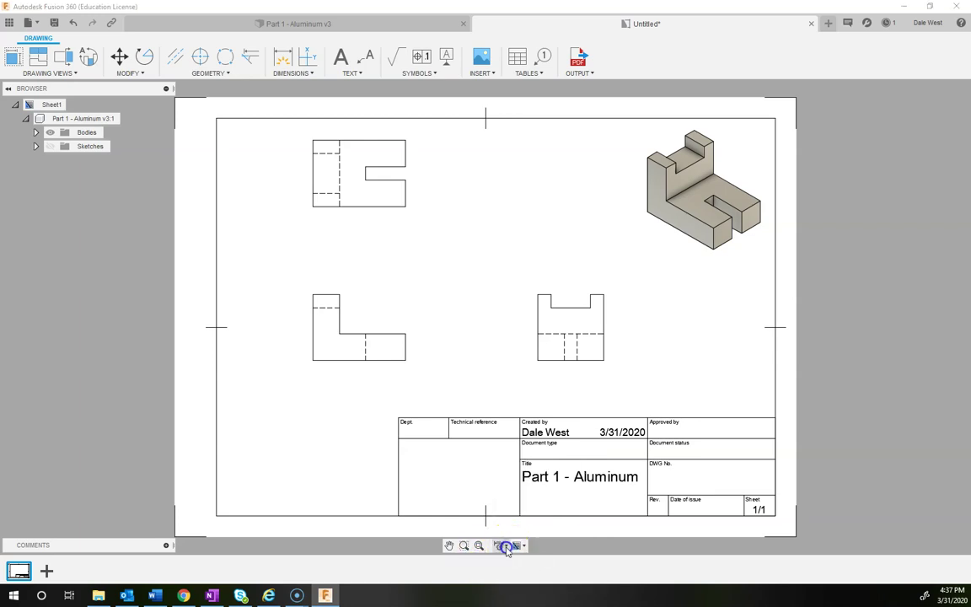
{"action": "left_click", "coordinate": [508, 546]}
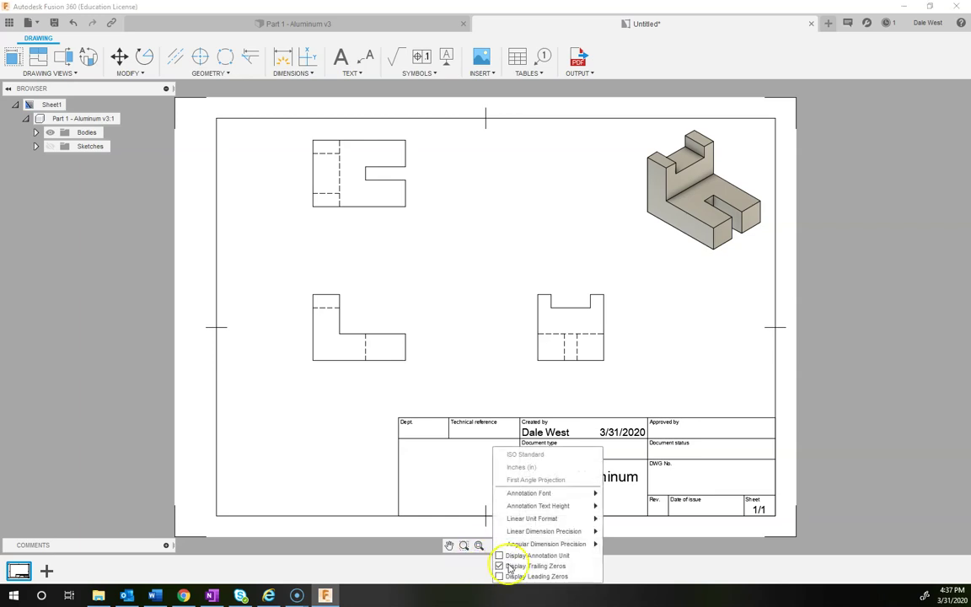
{"action": "left_click", "coordinate": [627, 549]}
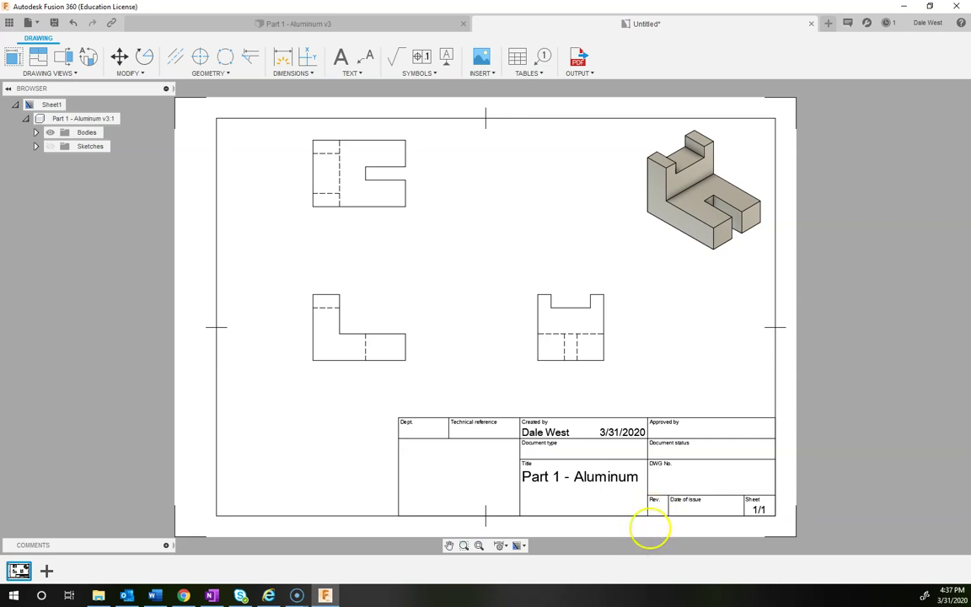
{"action": "left_click", "coordinate": [365, 321]}
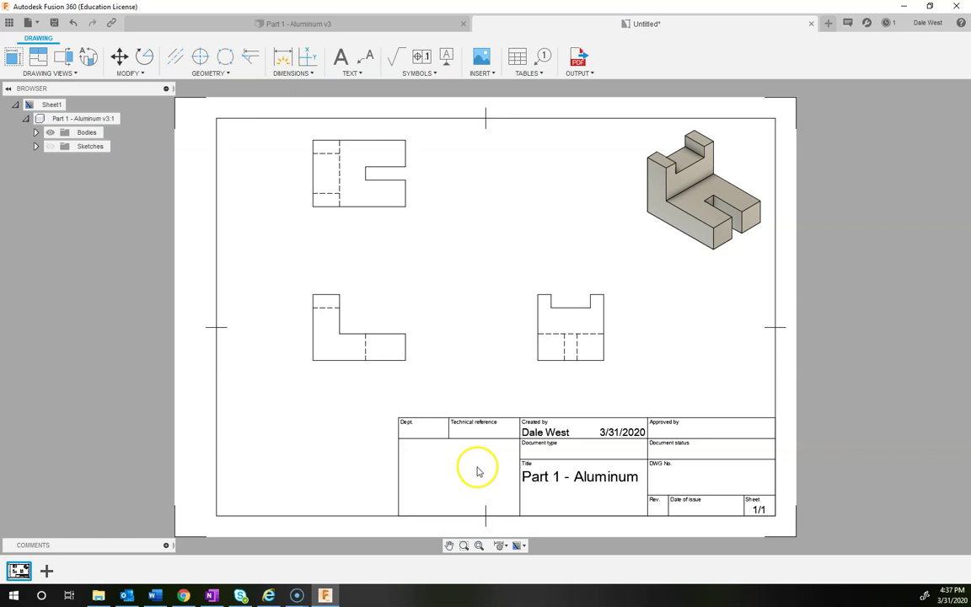
Fill in the title block's drawing number as 1.
{"action": "left_click", "coordinate": [661, 467]}
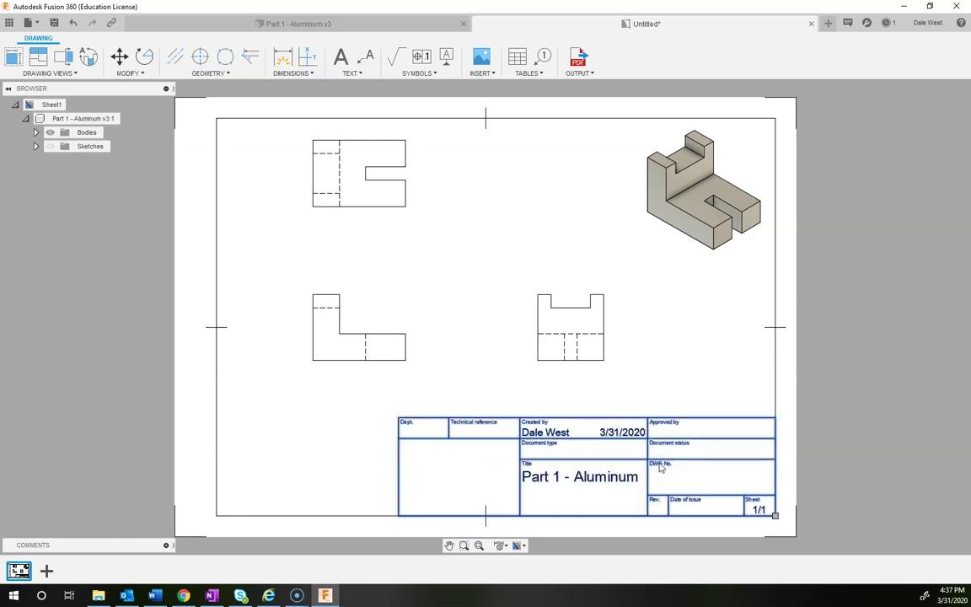
{"action": "double_click", "coordinate": [661, 467]}
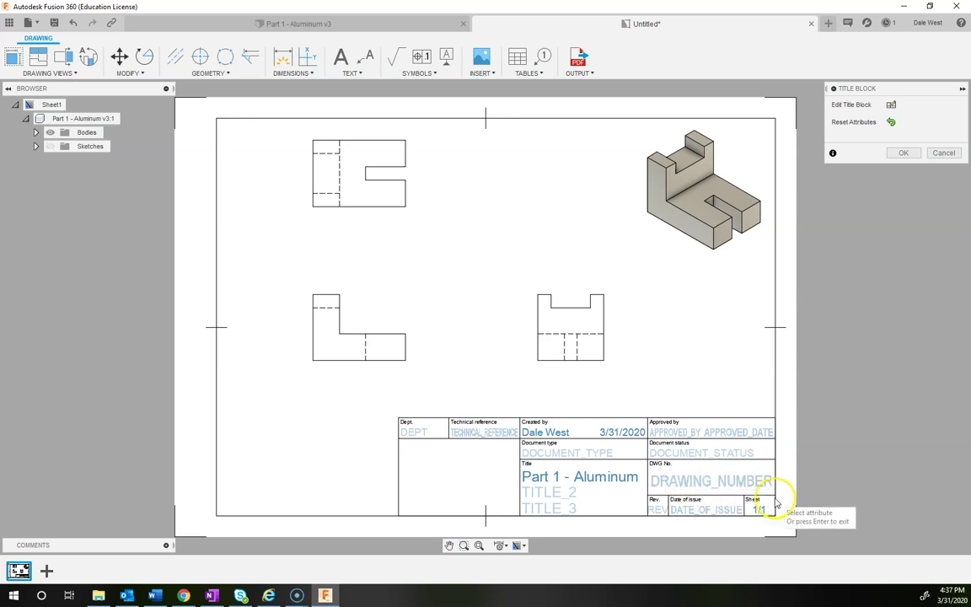
{"action": "left_click", "coordinate": [687, 486]}
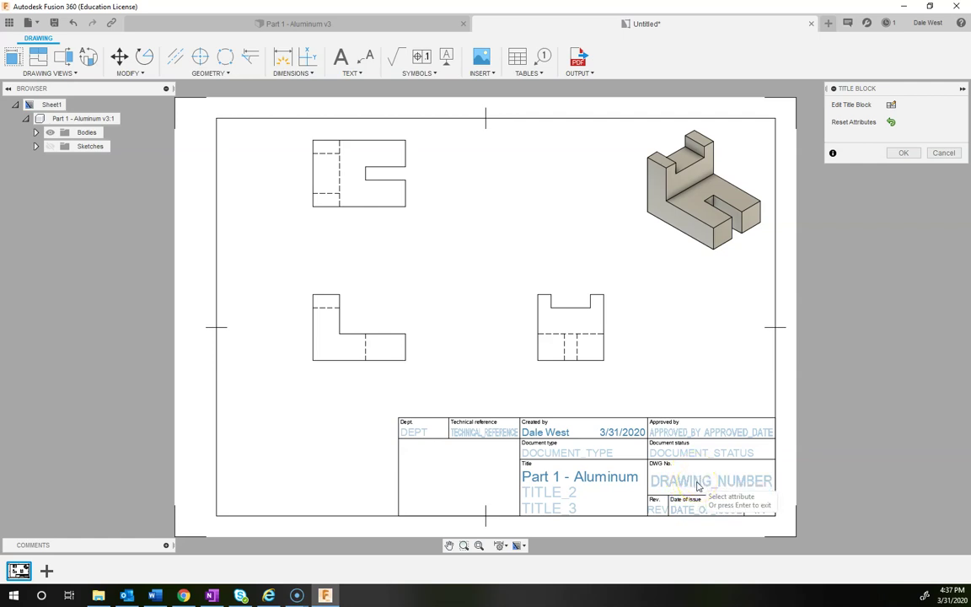
{"action": "double_click", "coordinate": [696, 483]}
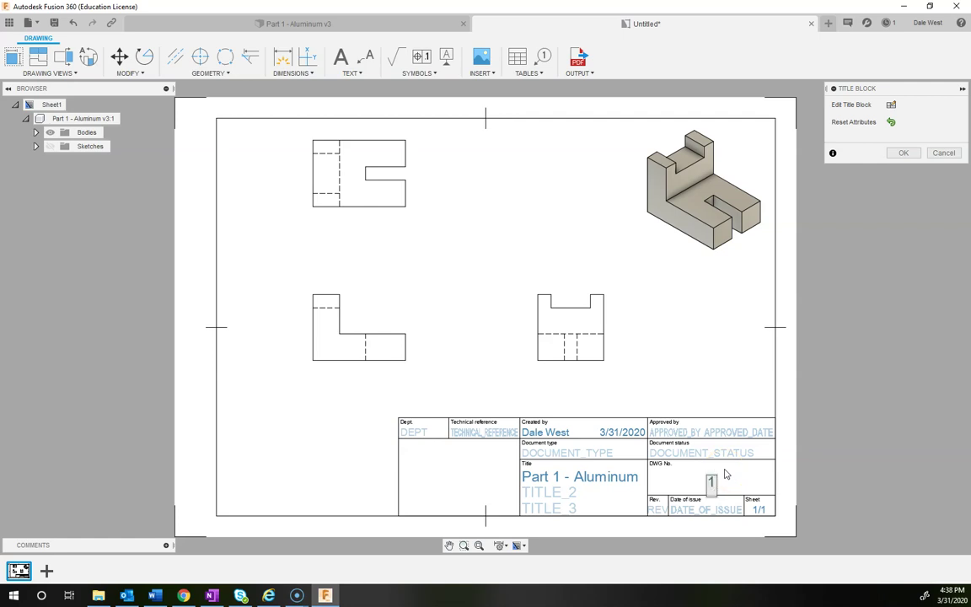
{"action": "left_click", "coordinate": [893, 160]}
{"action": "left_click", "coordinate": [903, 155]}
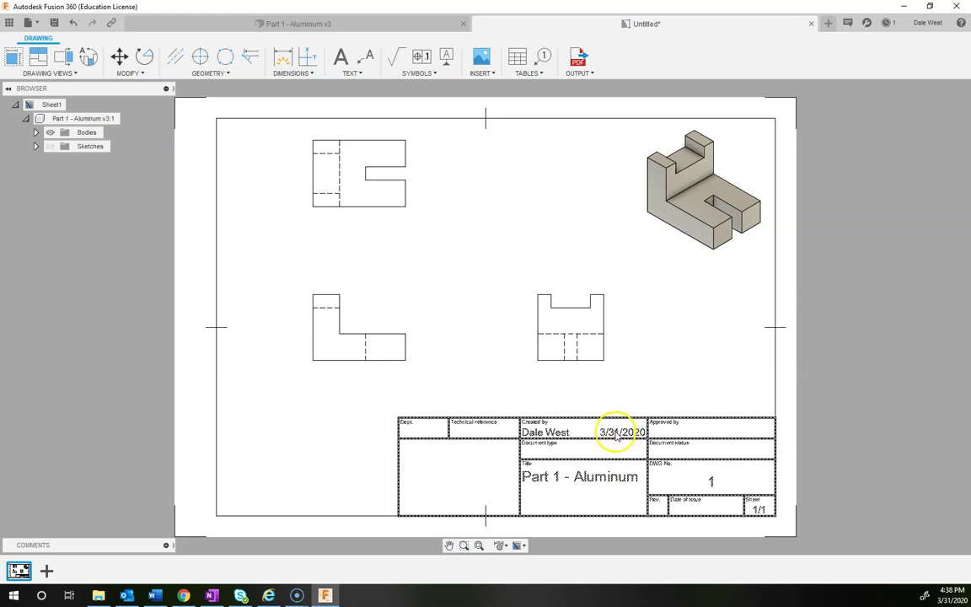
Set the title block's document status to APPROVAL NEEDED and its department to STEM.
{"action": "double_click", "coordinate": [686, 448]}
{"action": "double_click", "coordinate": [679, 454]}
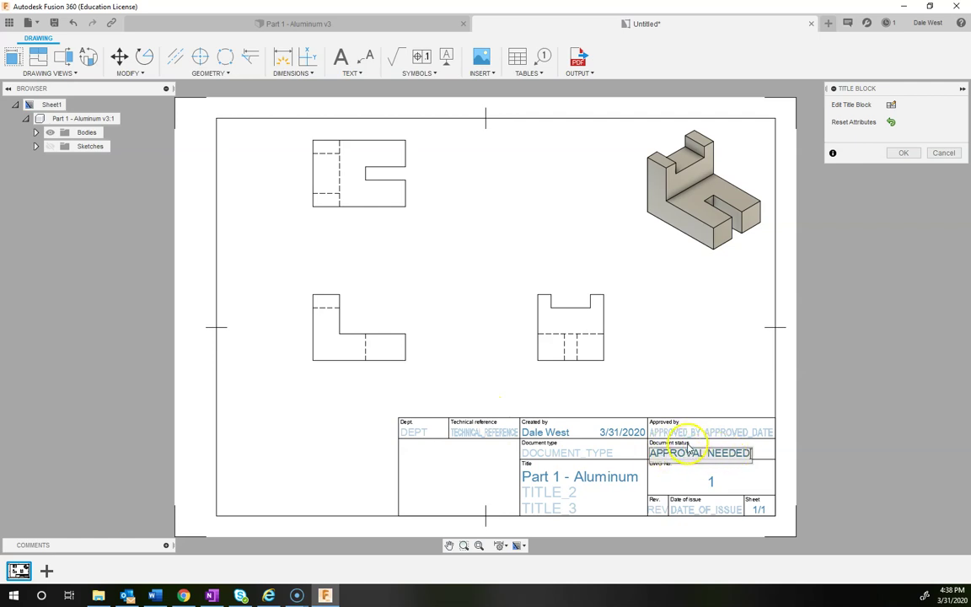
{"action": "left_click", "coordinate": [413, 434]}
{"action": "left_click", "coordinate": [410, 433]}
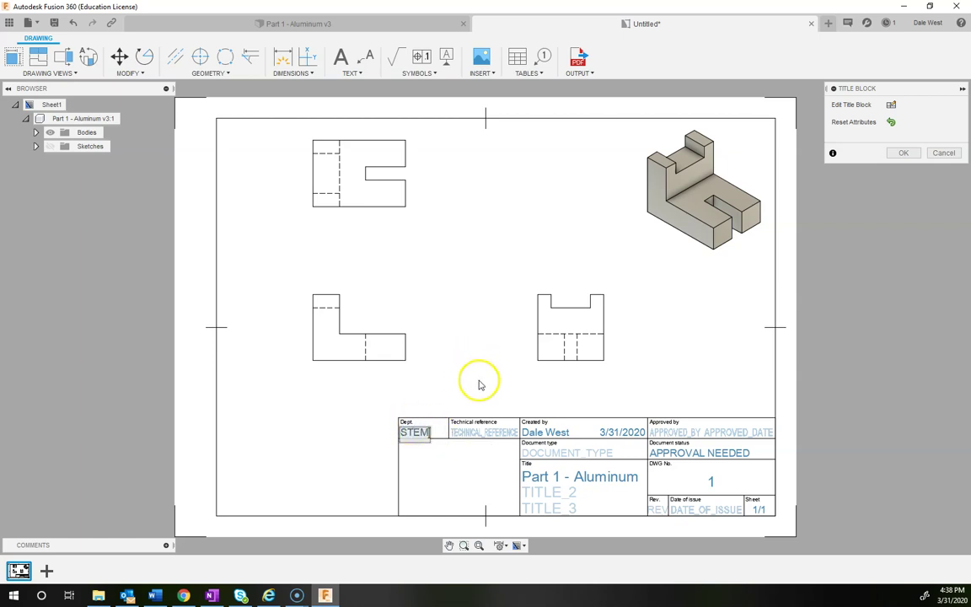
{"action": "left_click", "coordinate": [904, 151]}
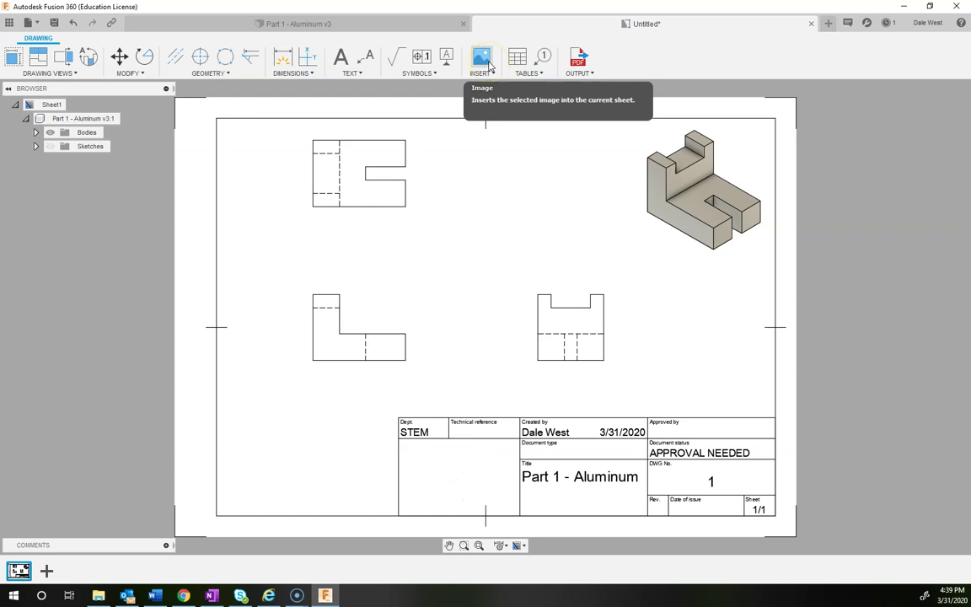
Insert the image Steelmen Field Logo 2 from the Downloads folder, anchoring it near the bottom of the title block's empty cell below the department field.
{"action": "left_click", "coordinate": [487, 66]}
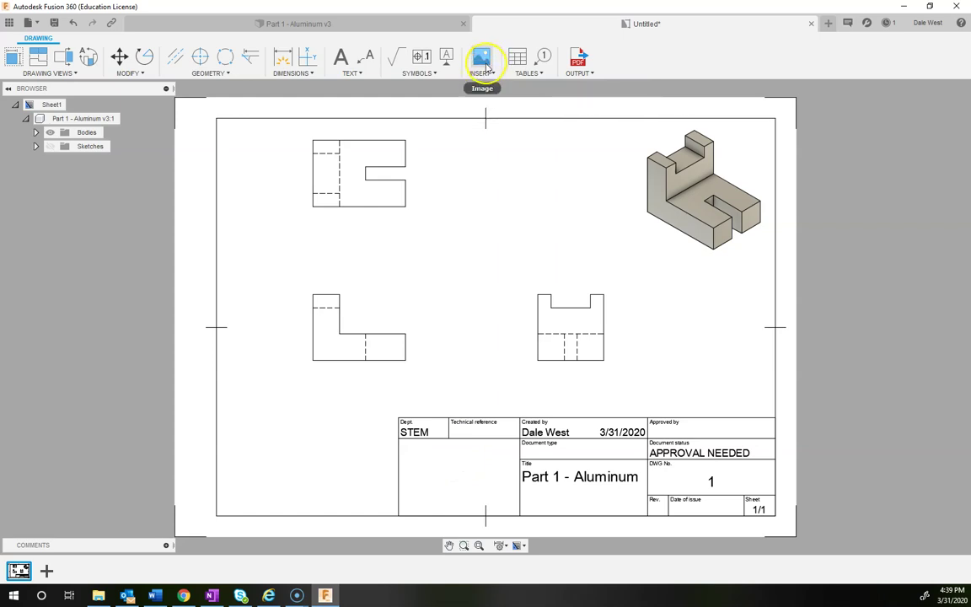
{"action": "left_click", "coordinate": [490, 74]}
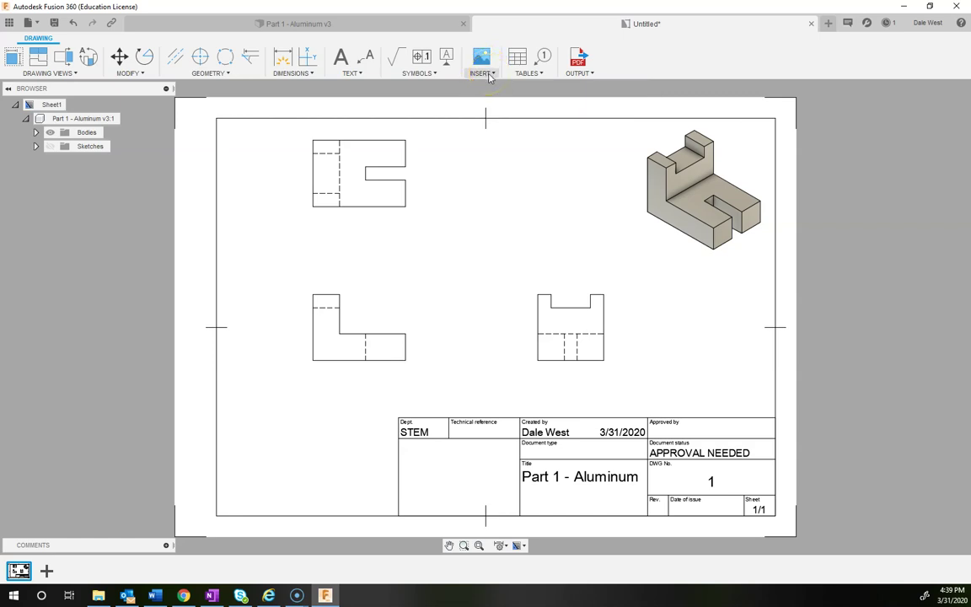
{"action": "left_click", "coordinate": [489, 85]}
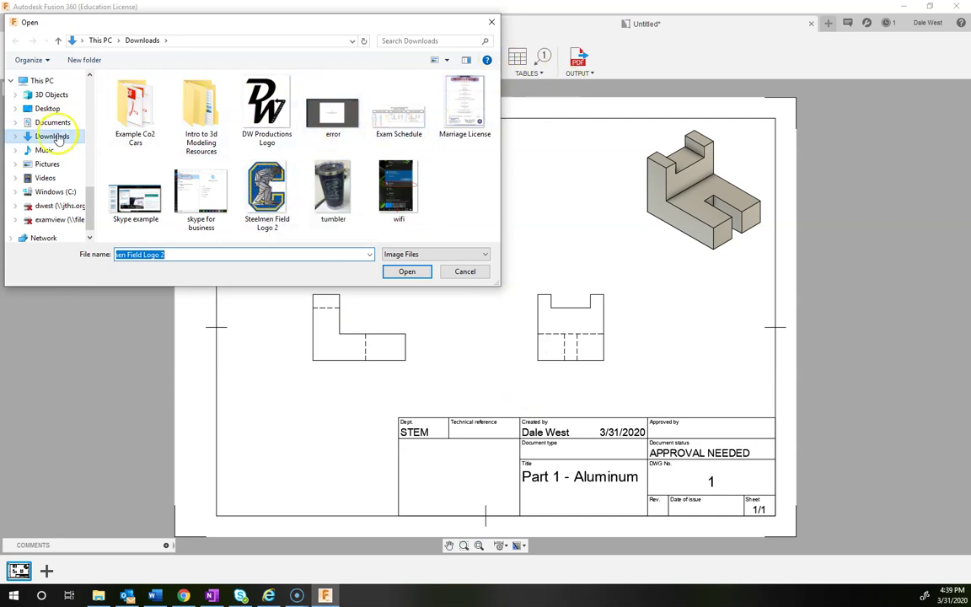
{"action": "left_click", "coordinate": [267, 190]}
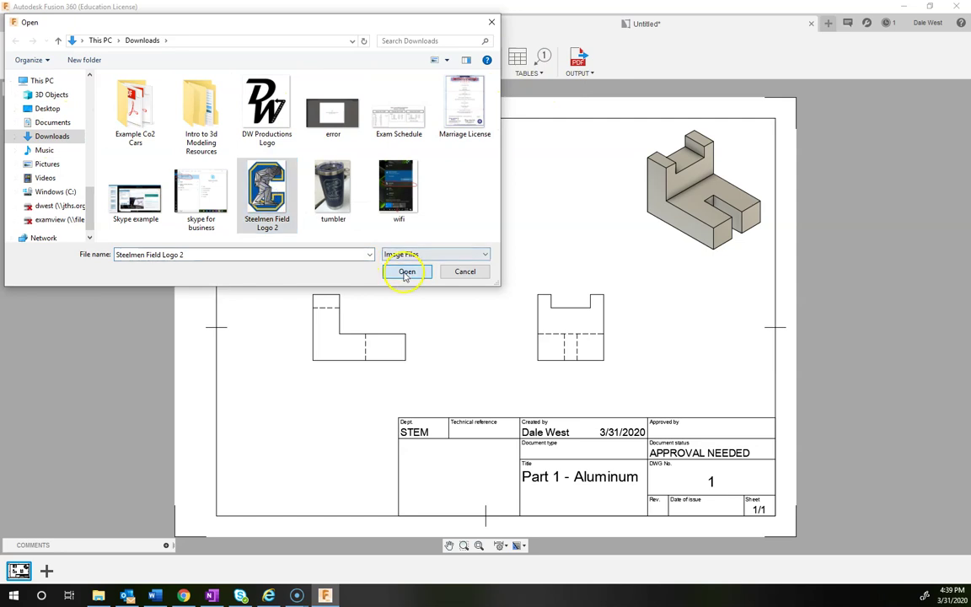
{"action": "left_click", "coordinate": [408, 272]}
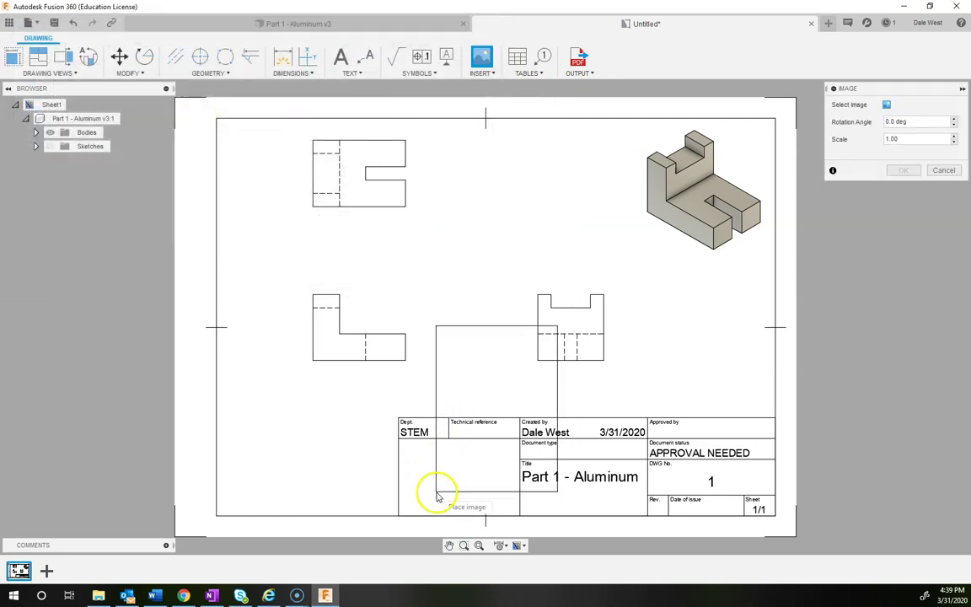
{"action": "middle_click_drag", "start_coordinate": [464, 481], "coordinate": [466, 373]}
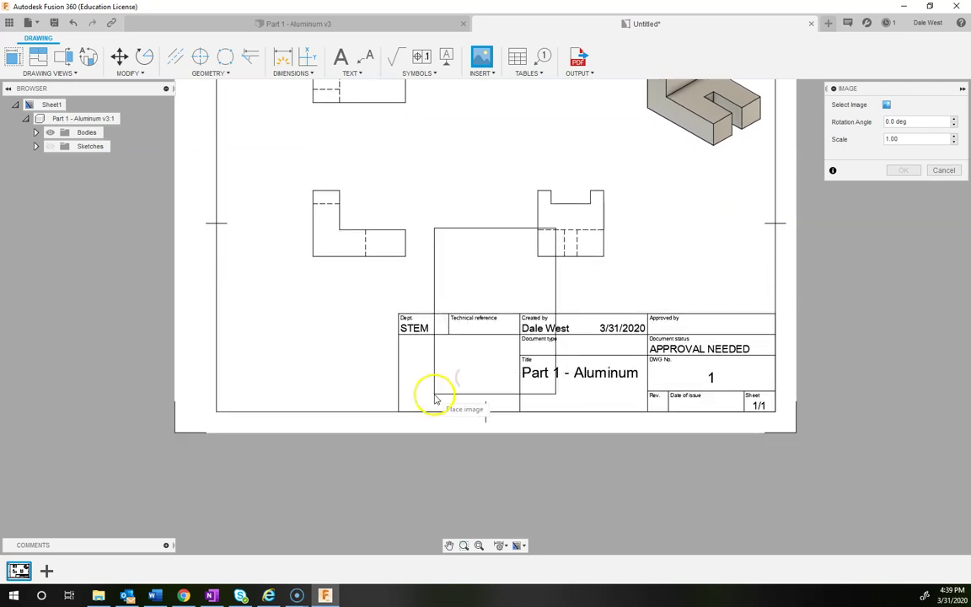
{"action": "scroll", "coordinate": [430, 402], "scroll_direction": "up", "scroll_amount": 2}
{"action": "scroll", "coordinate": [430, 402], "scroll_direction": "up", "scroll_amount": 4}
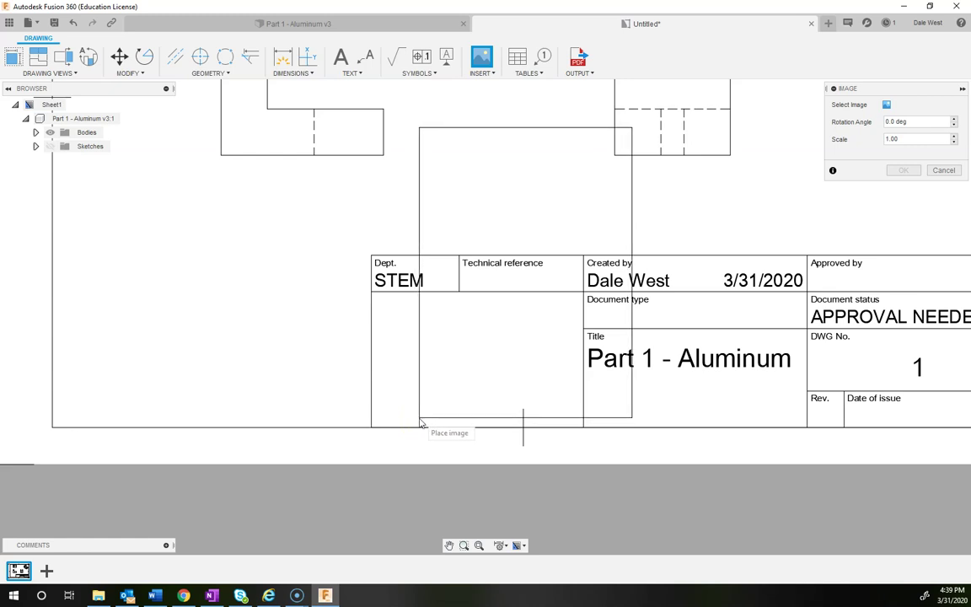
{"action": "left_click", "coordinate": [419, 422]}
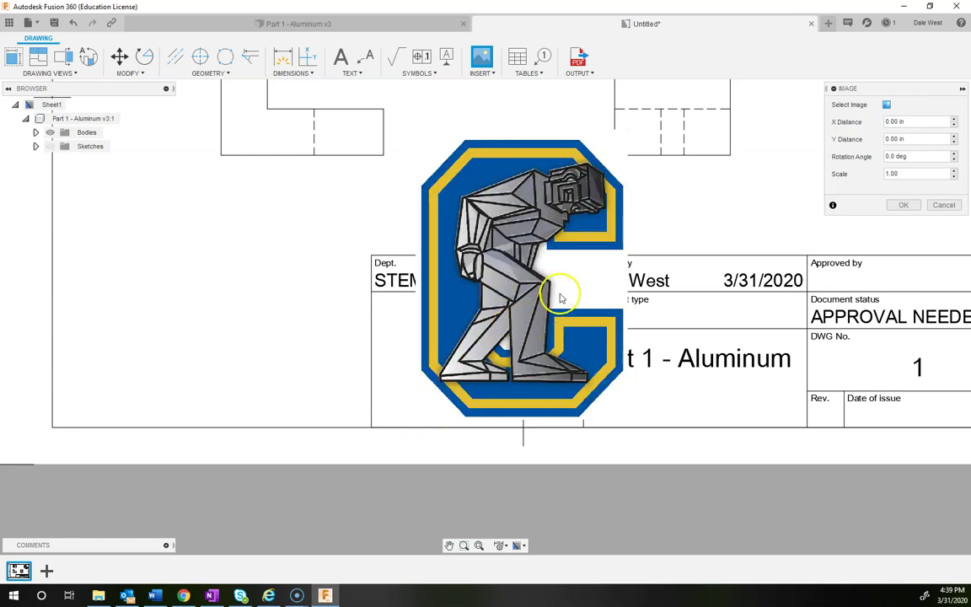
Scale the logo image to 0.4 so it fits inside its title block cell, and finish the insertion.
{"action": "left_click", "coordinate": [877, 173]}
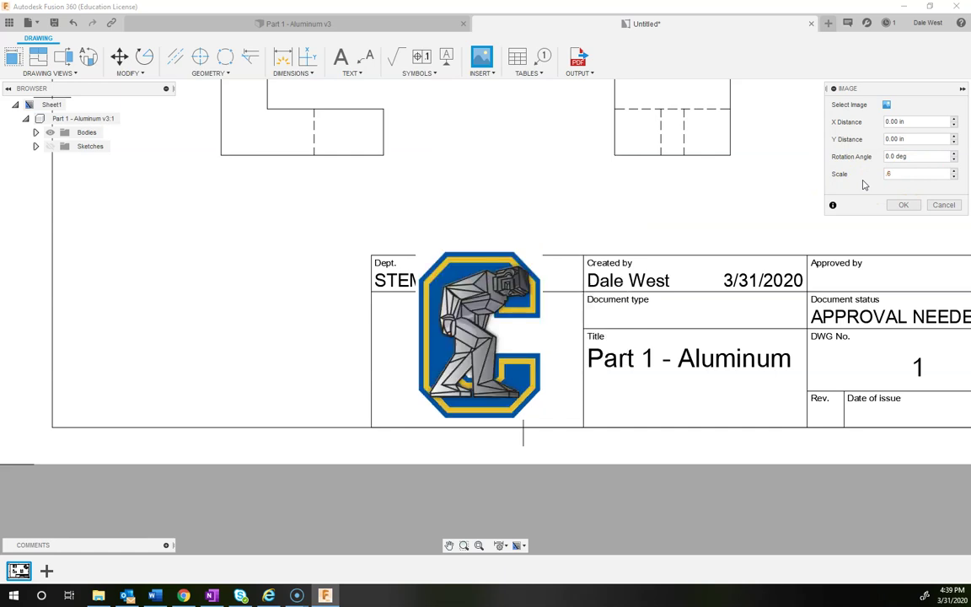
{"action": "left_click", "coordinate": [879, 175]}
{"action": "left_click", "coordinate": [895, 175]}
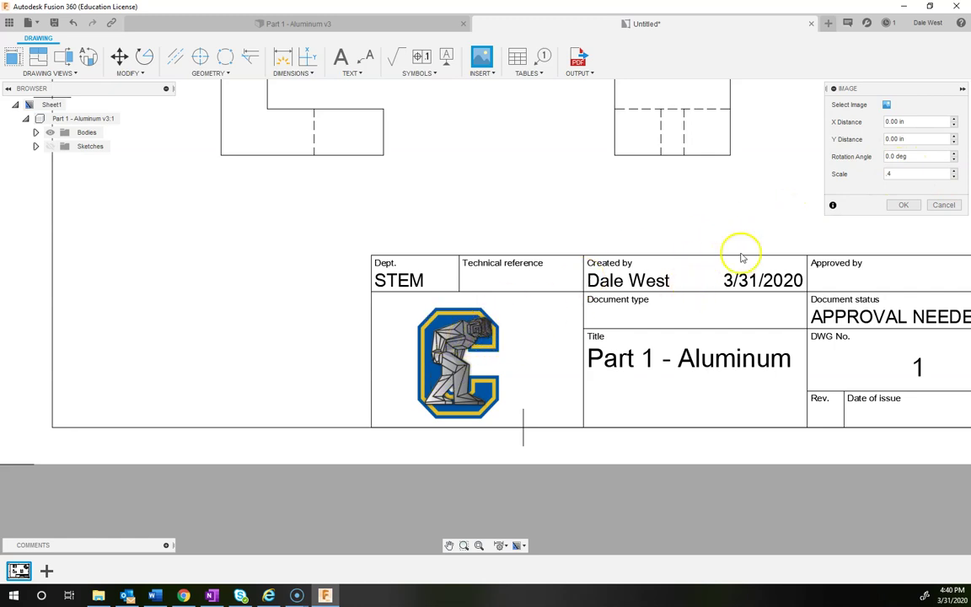
{"action": "left_click", "coordinate": [904, 204]}
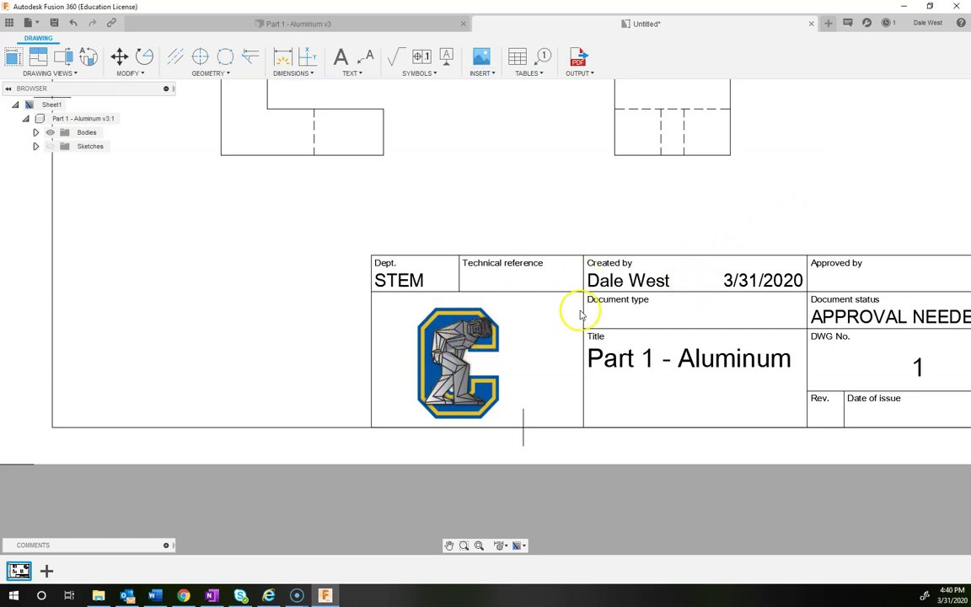
Move the logo inside its title block cell about 2.9 to the right and about 2.2 back to the left, and accept the move.
{"action": "left_click", "coordinate": [459, 343]}
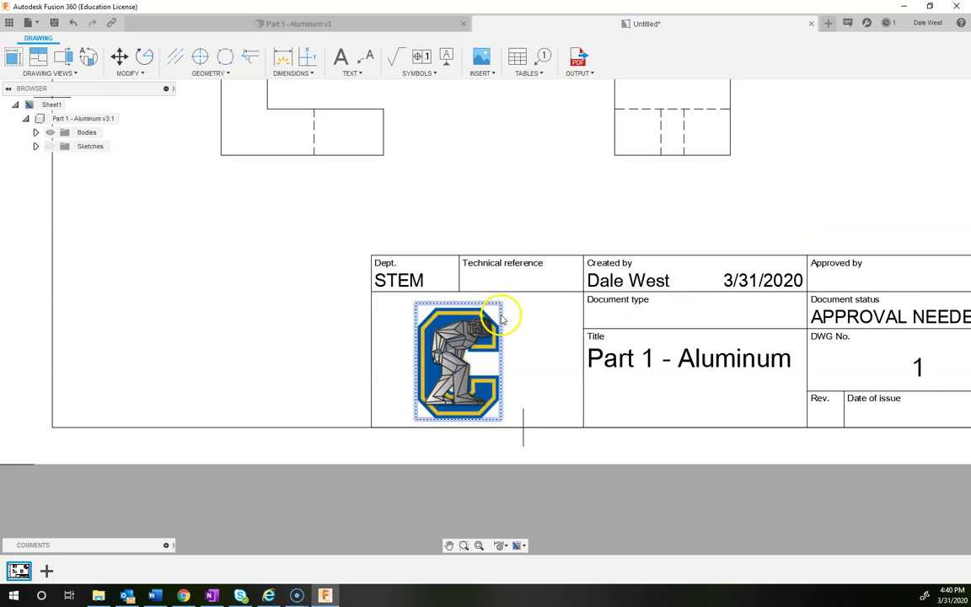
{"action": "left_click", "coordinate": [502, 329]}
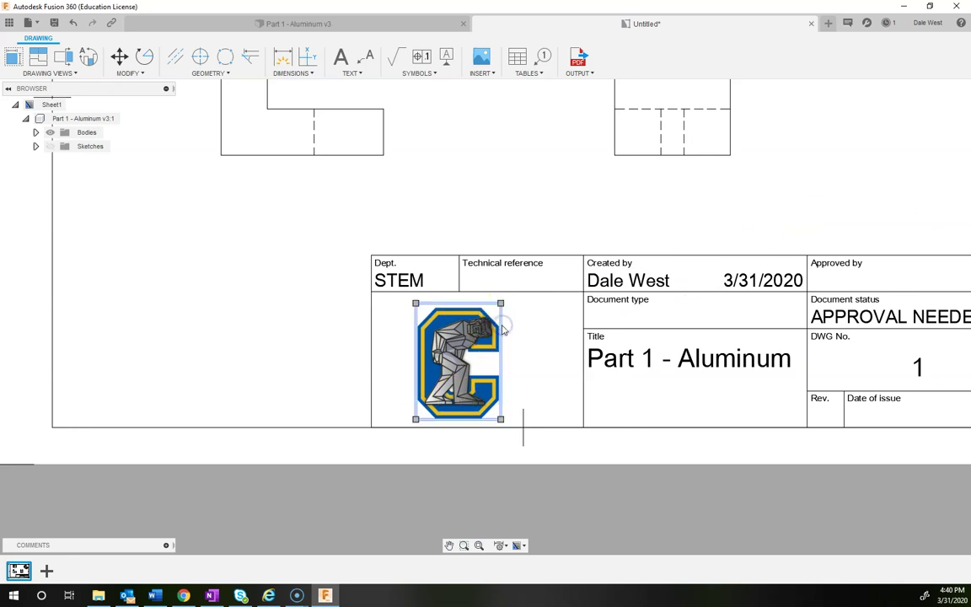
{"action": "mouse_move", "coordinate": [416, 421]}
{"action": "left_mouse_down"}
{"action": "mouse_move", "coordinate": [436, 424]}
{"action": "mouse_move", "coordinate": [429, 418]}
{"action": "left_mouse_up"}
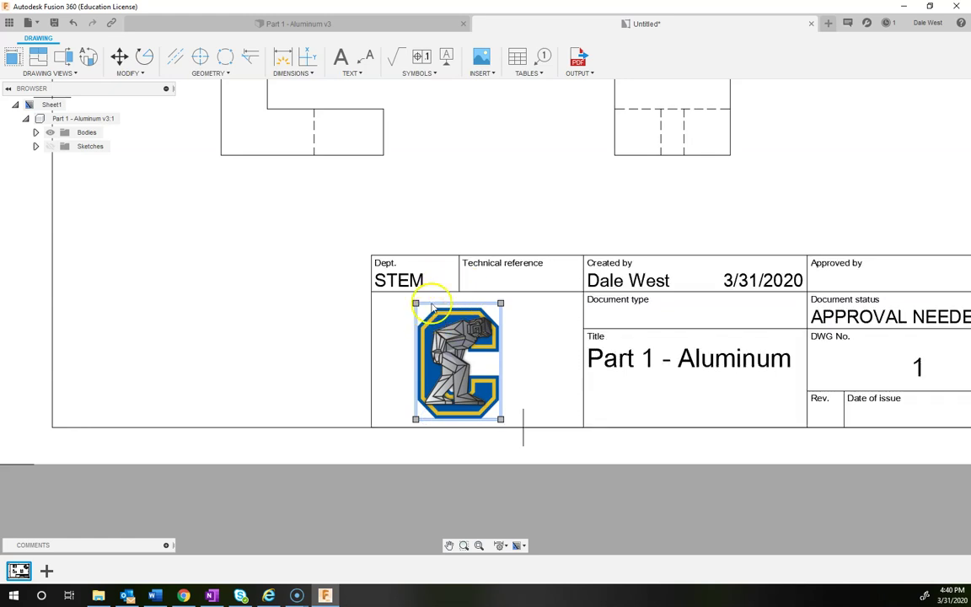
{"action": "left_click", "coordinate": [559, 331]}
{"action": "left_click", "coordinate": [502, 318]}
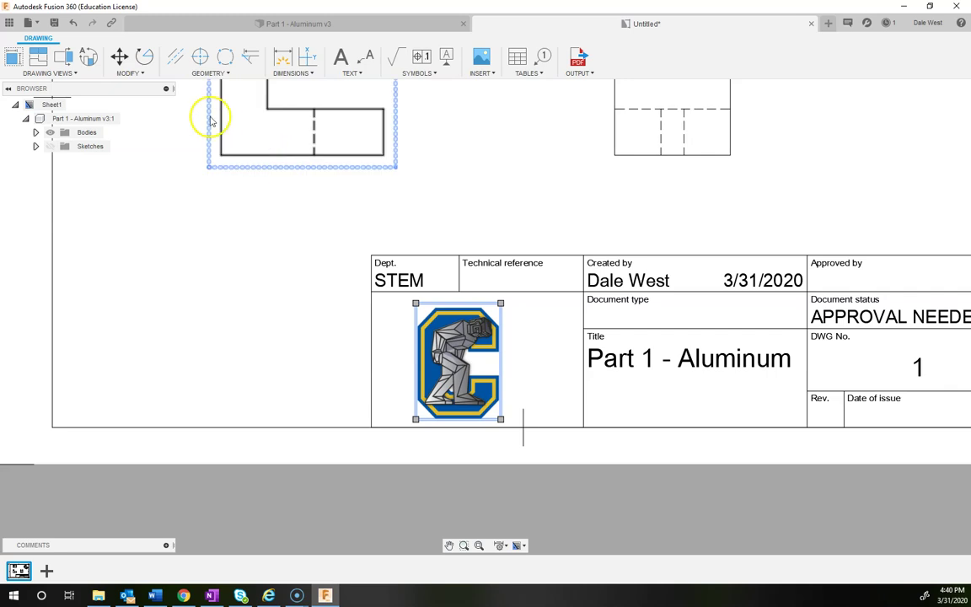
{"action": "left_click", "coordinate": [121, 55]}
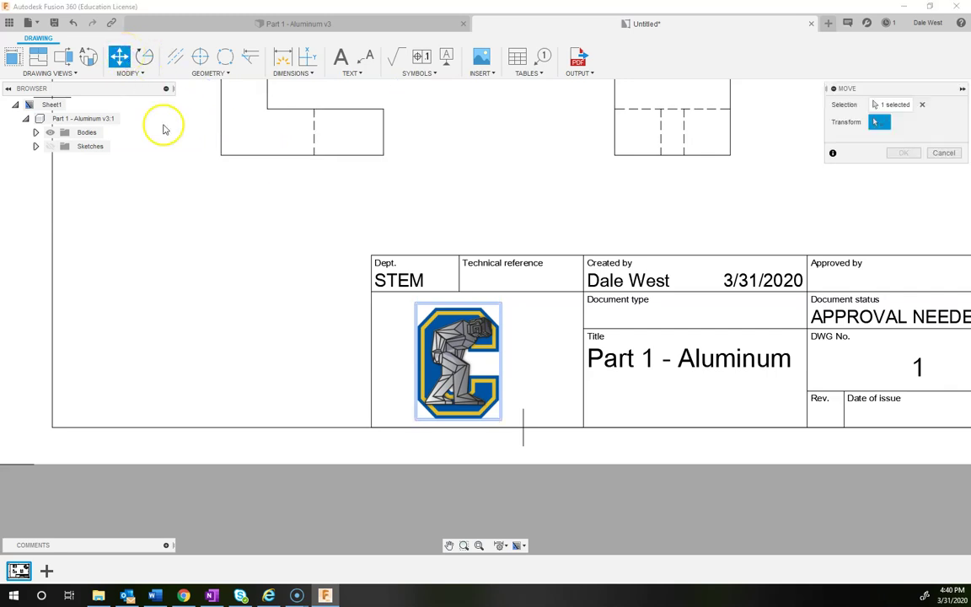
{"action": "left_click", "coordinate": [460, 364]}
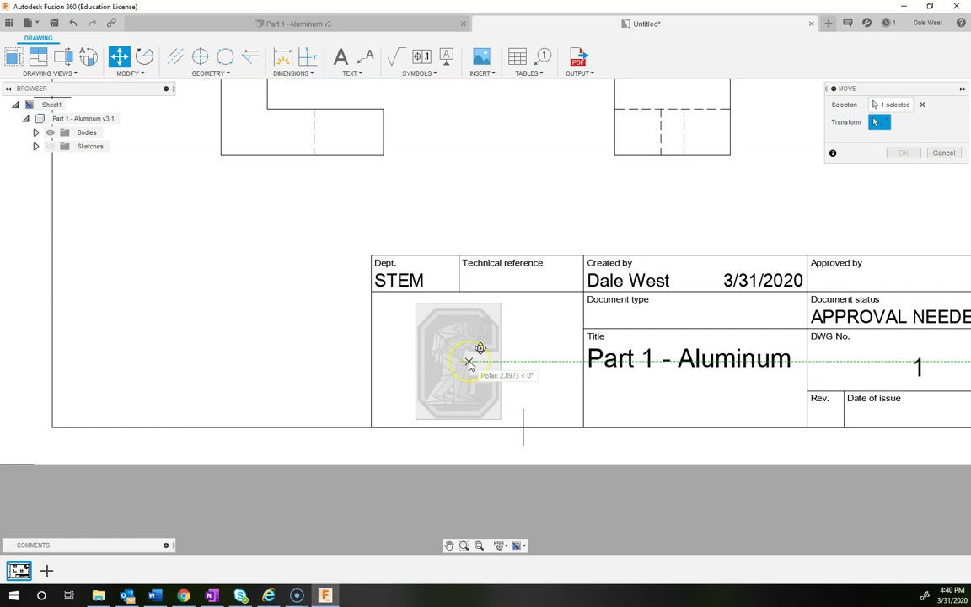
{"action": "left_click", "coordinate": [469, 363]}
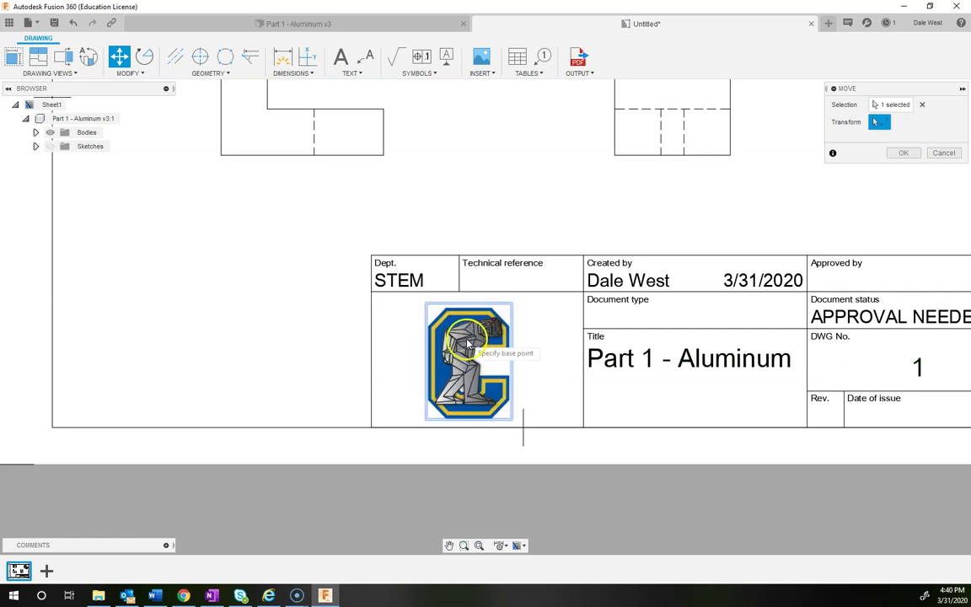
{"action": "left_click", "coordinate": [468, 362]}
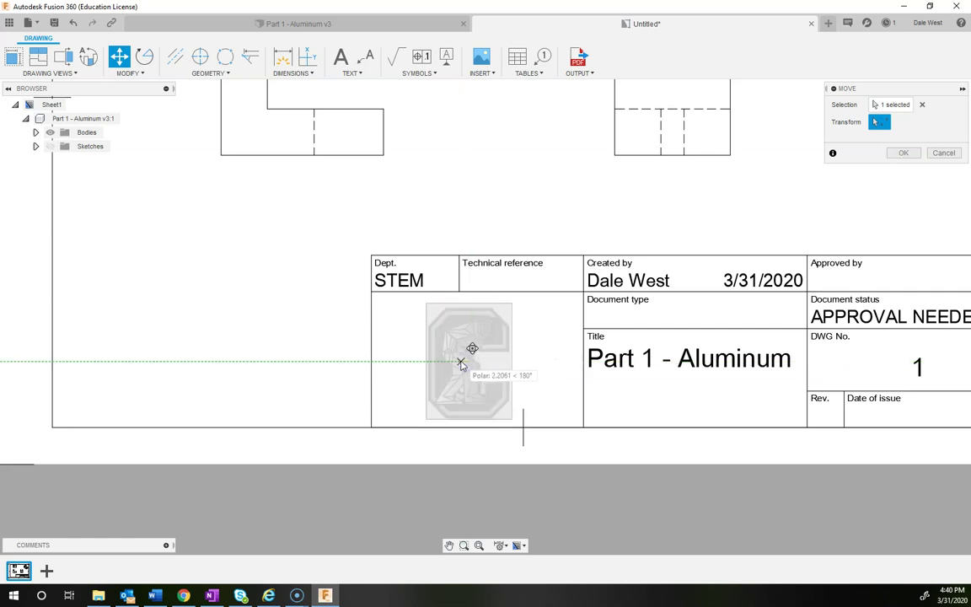
{"action": "left_click", "coordinate": [460, 363]}
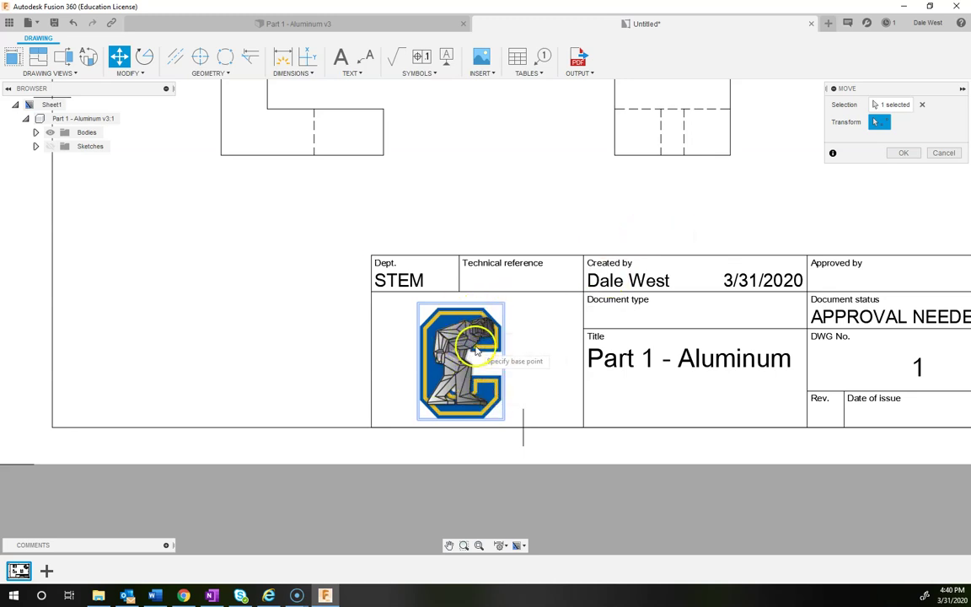
{"action": "left_click", "coordinate": [904, 152]}
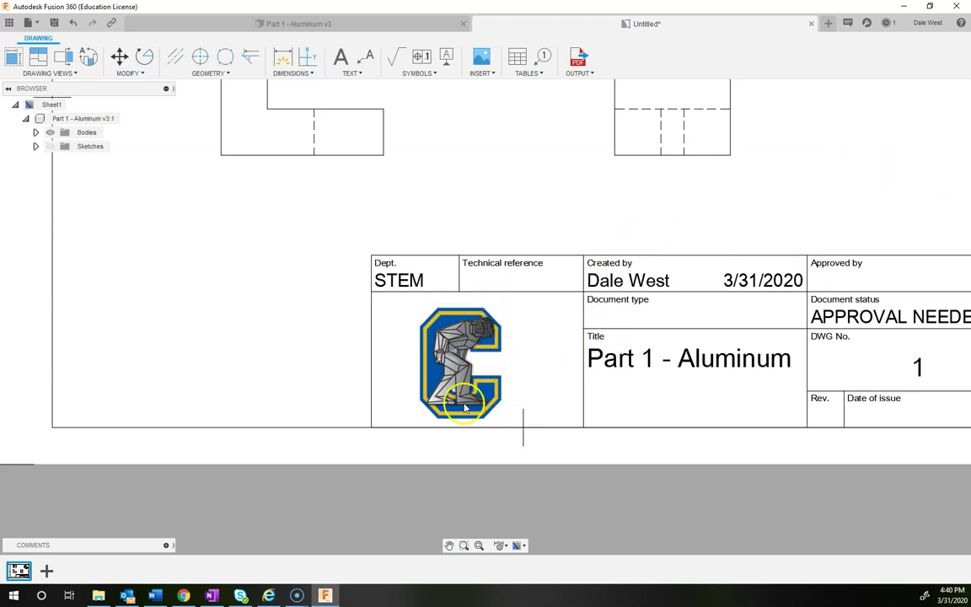
Review the whole sheet, check OneNote's Part #1 directions for the required dimensioning systems, and return to the Fusion 360 drawing.
{"action": "scroll", "coordinate": [564, 391], "scroll_direction": "down", "scroll_amount": 2}
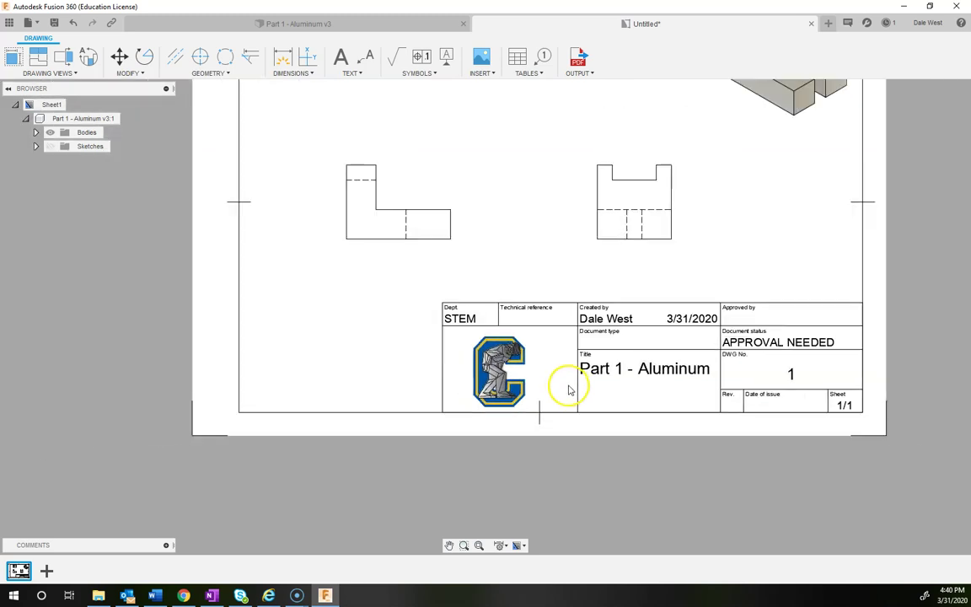
{"action": "scroll", "coordinate": [603, 362], "scroll_direction": "down", "scroll_amount": 2}
{"action": "middle_click_drag", "start_coordinate": [542, 446], "coordinate": [557, 468]}
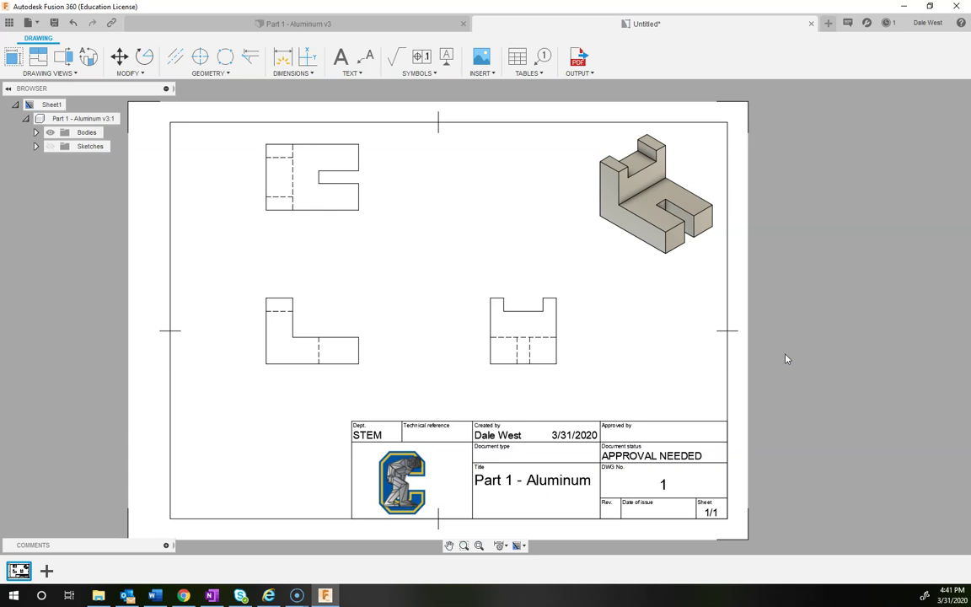
{"action": "left_click", "coordinate": [212, 596]}
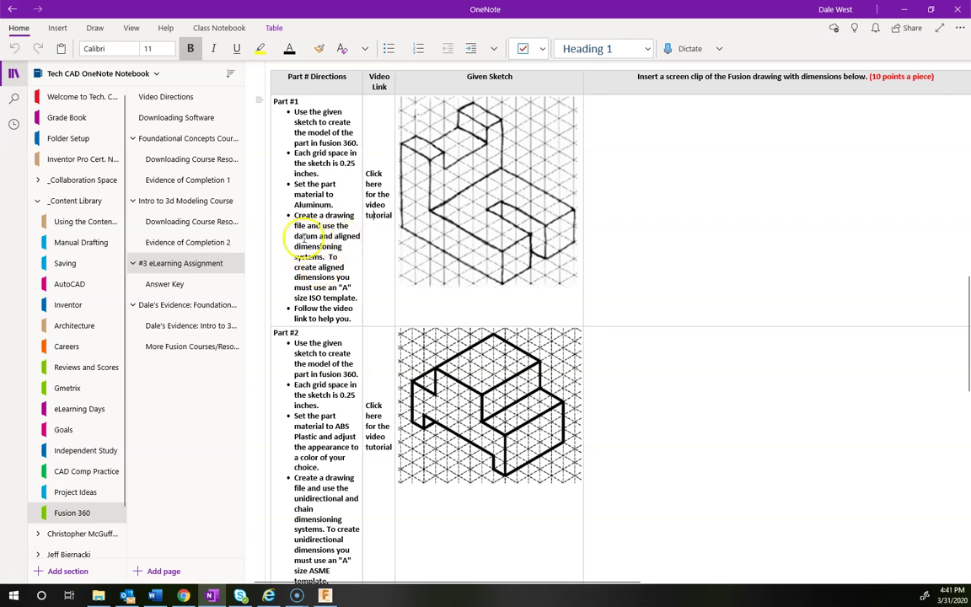
{"action": "left_click_drag", "start_coordinate": [293, 237], "coordinate": [344, 246]}
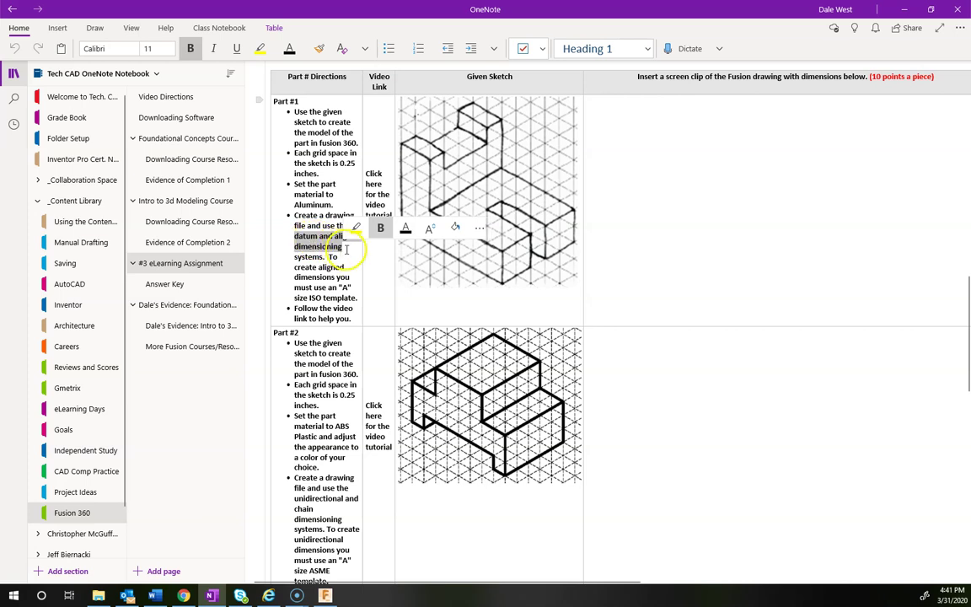
{"action": "left_click", "coordinate": [325, 242]}
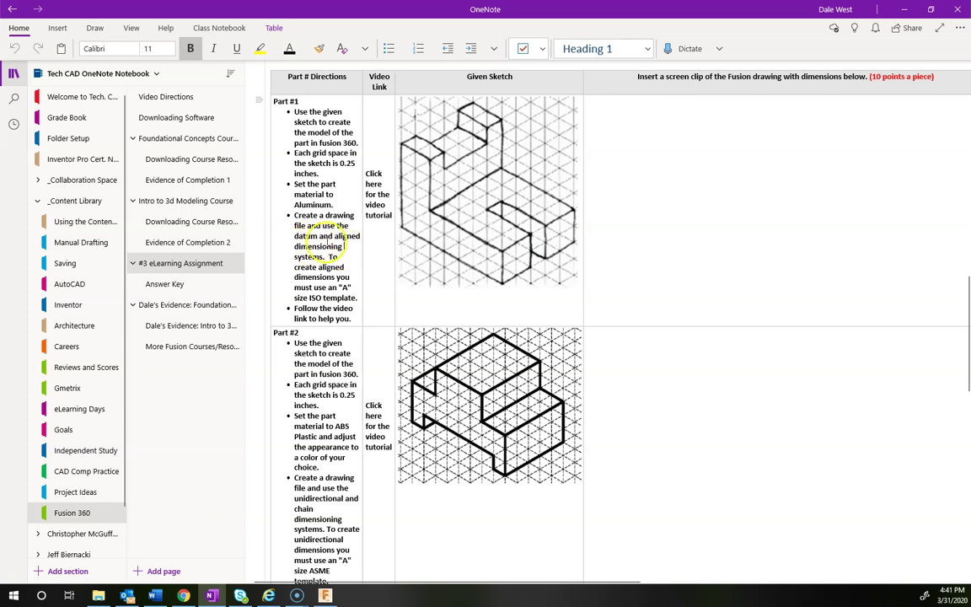
{"action": "left_click", "coordinate": [904, 9]}
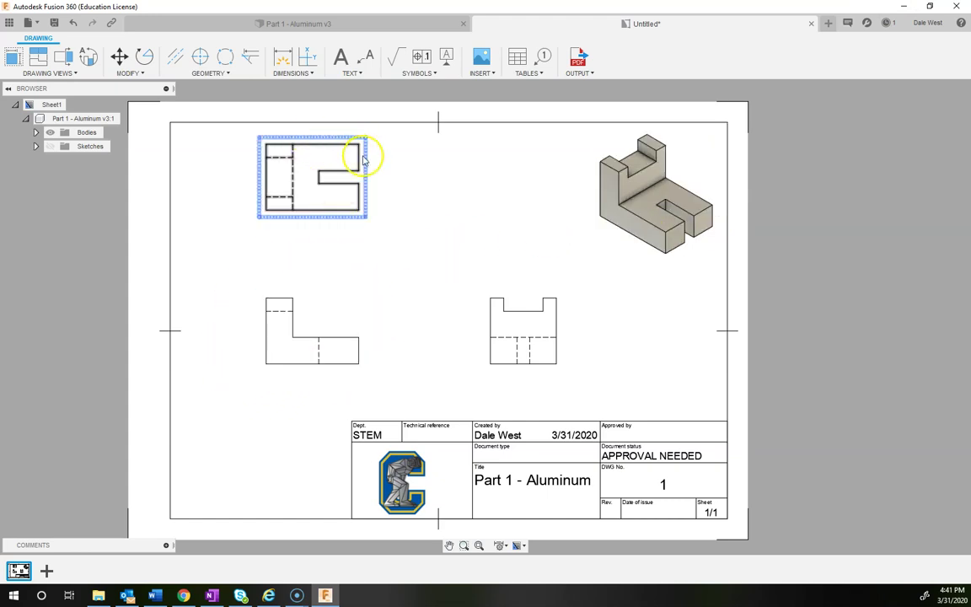
Dimension the width of the upright leg along the front view's top edge, placing the dimension just above the view.
{"action": "left_click", "coordinate": [283, 59]}
{"action": "left_click", "coordinate": [275, 298]}
{"action": "scroll", "coordinate": [278, 305], "scroll_direction": "up", "scroll_amount": 3}
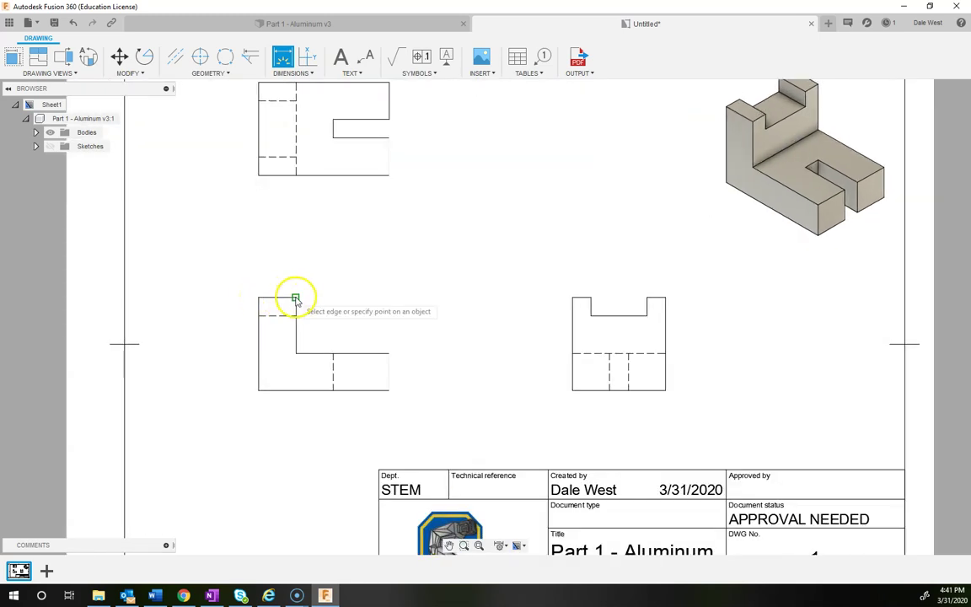
{"action": "left_click", "coordinate": [259, 298]}
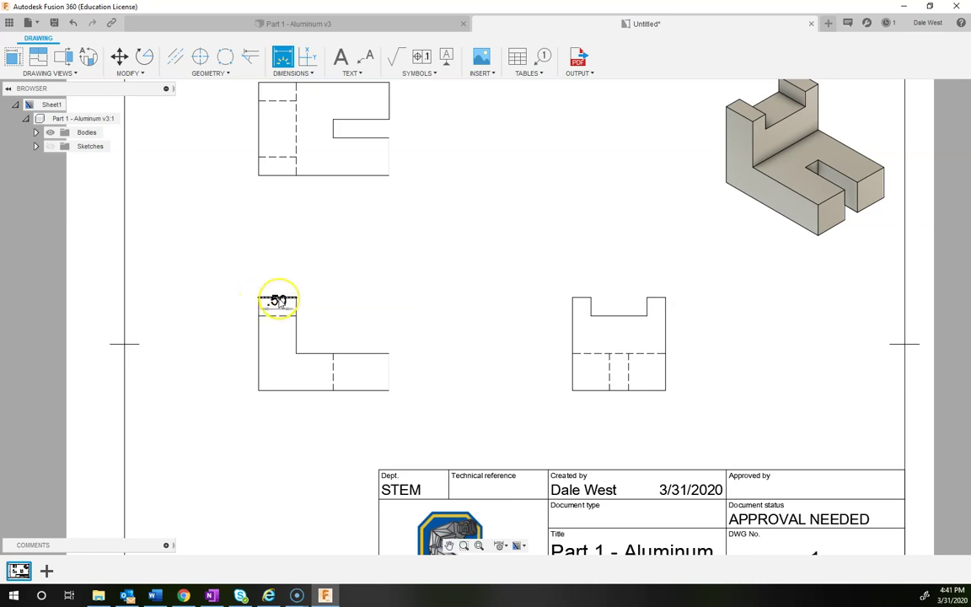
{"action": "left_click", "coordinate": [287, 300]}
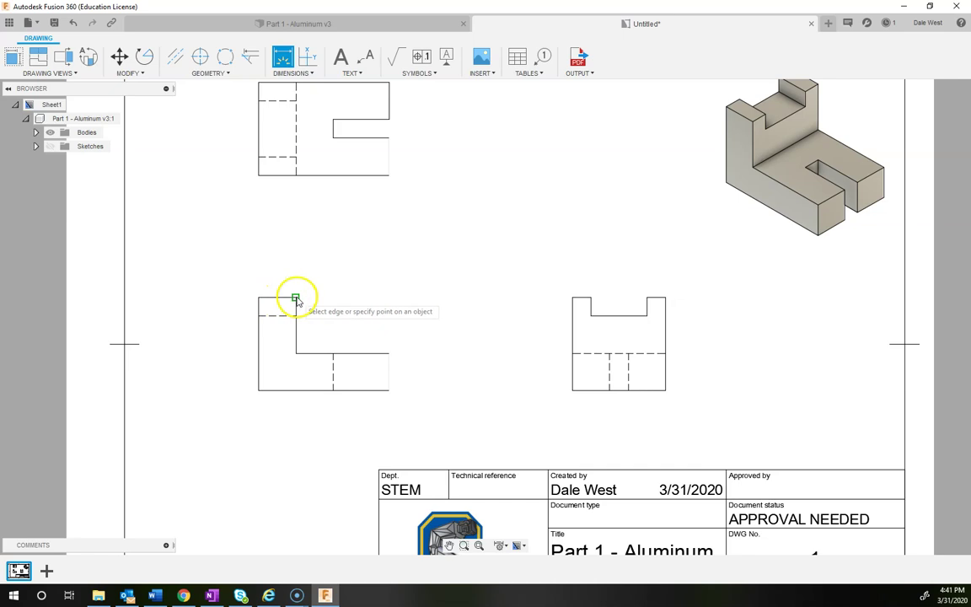
{"action": "left_click", "coordinate": [296, 300]}
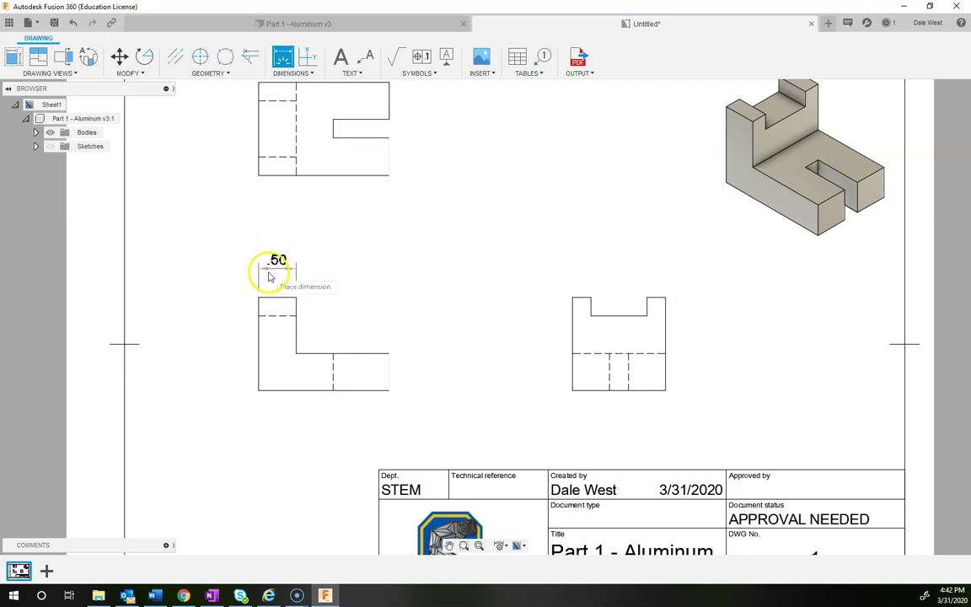
{"action": "left_click", "coordinate": [268, 274]}
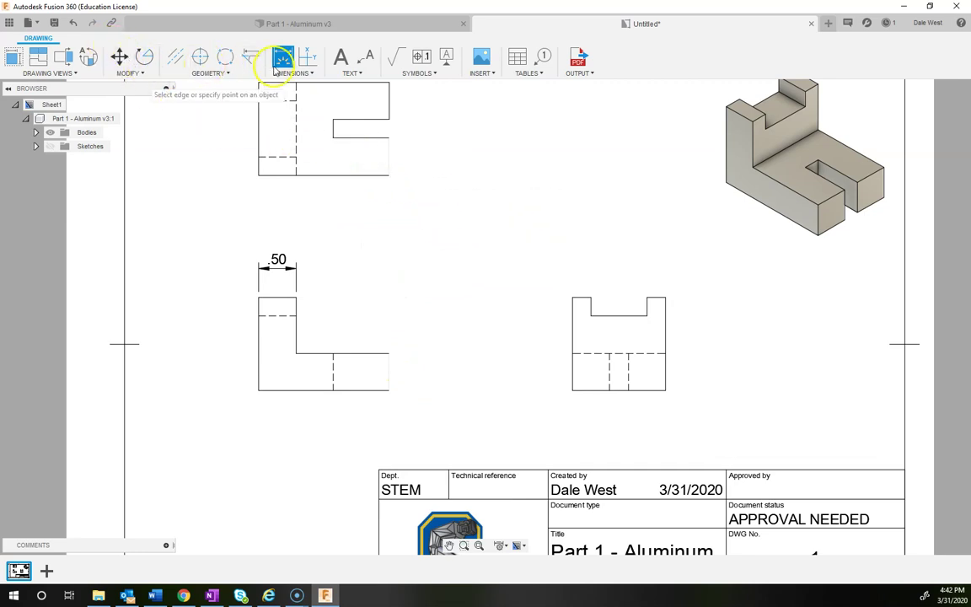
Dimension the front view's overall length from the same left datum corner, placing it above the upright leg's width dimension.
{"action": "left_click", "coordinate": [389, 353]}
{"action": "left_click", "coordinate": [259, 299]}
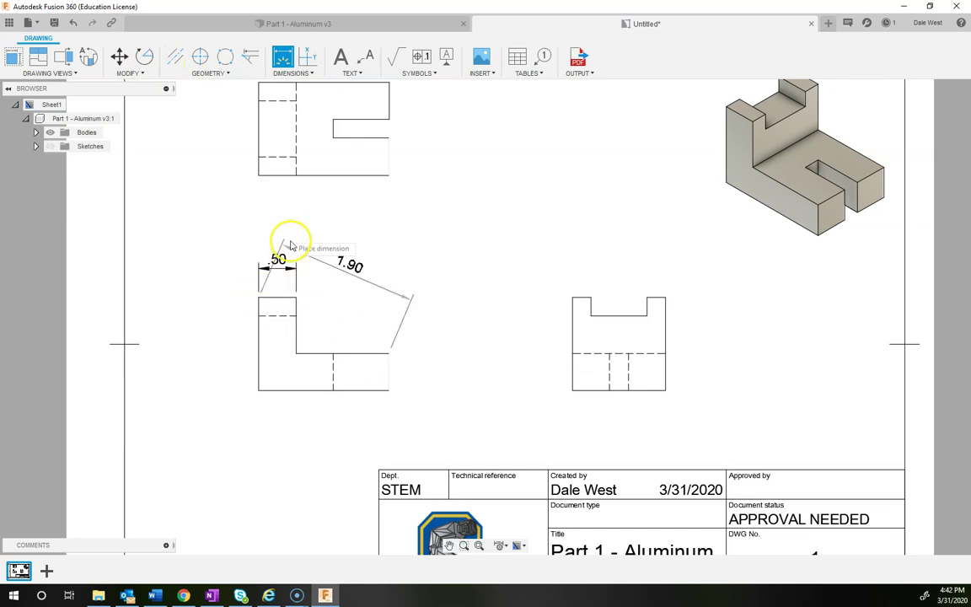
{"action": "left_click", "coordinate": [278, 216]}
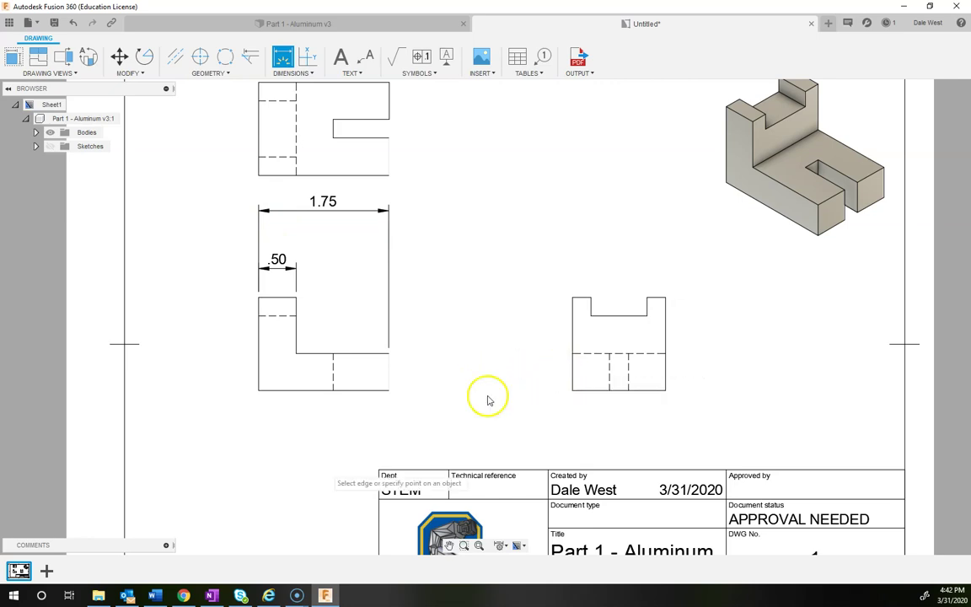
{"action": "left_click", "coordinate": [18, 570]}
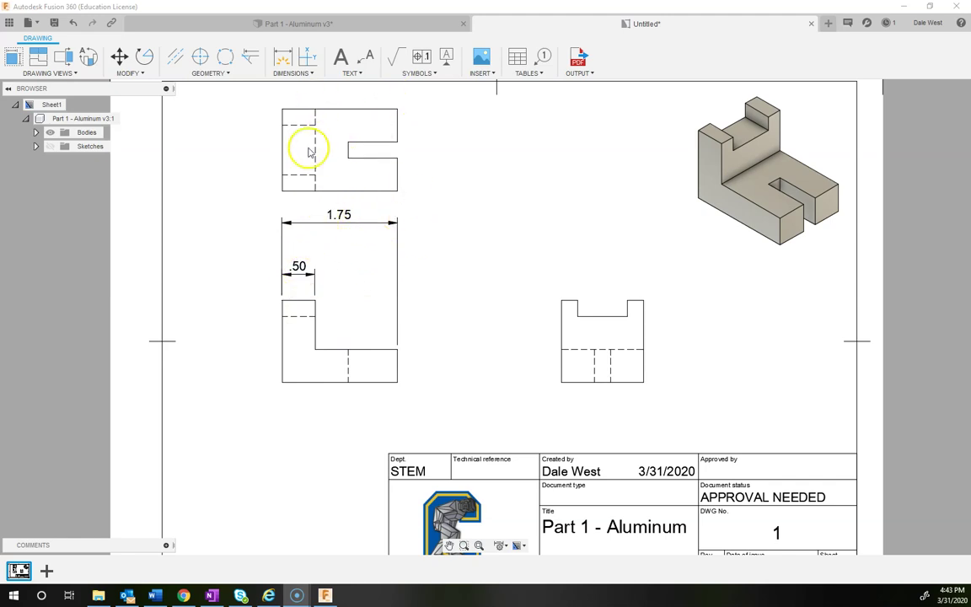
In the Part 1 - Aluminum design, edit Sketch1 to set the upright leg's width to 0.25, and finish the sketch.
{"action": "left_click", "coordinate": [320, 24]}
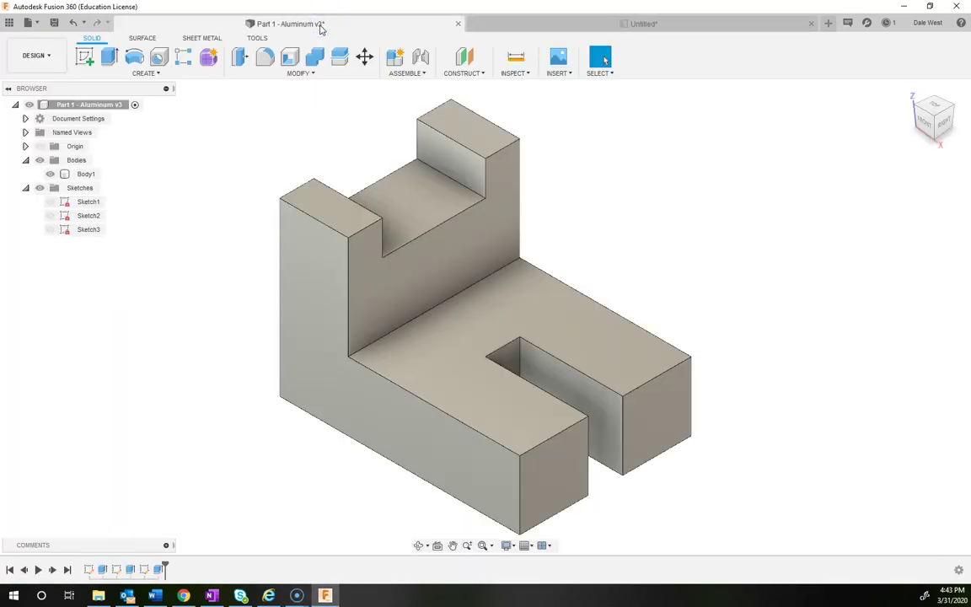
{"action": "left_click", "coordinate": [25, 187]}
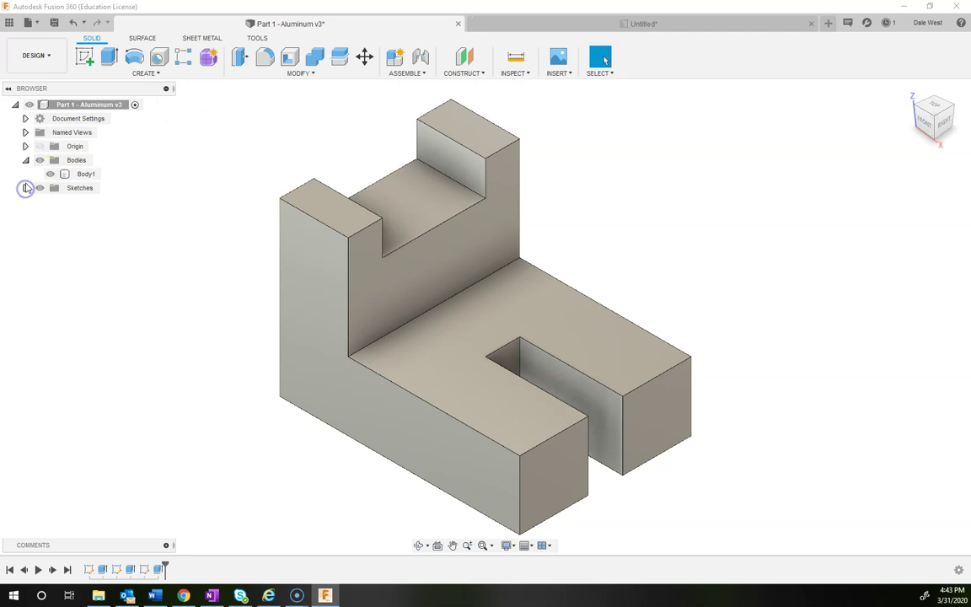
{"action": "left_click", "coordinate": [26, 159]}
{"action": "left_click", "coordinate": [25, 175]}
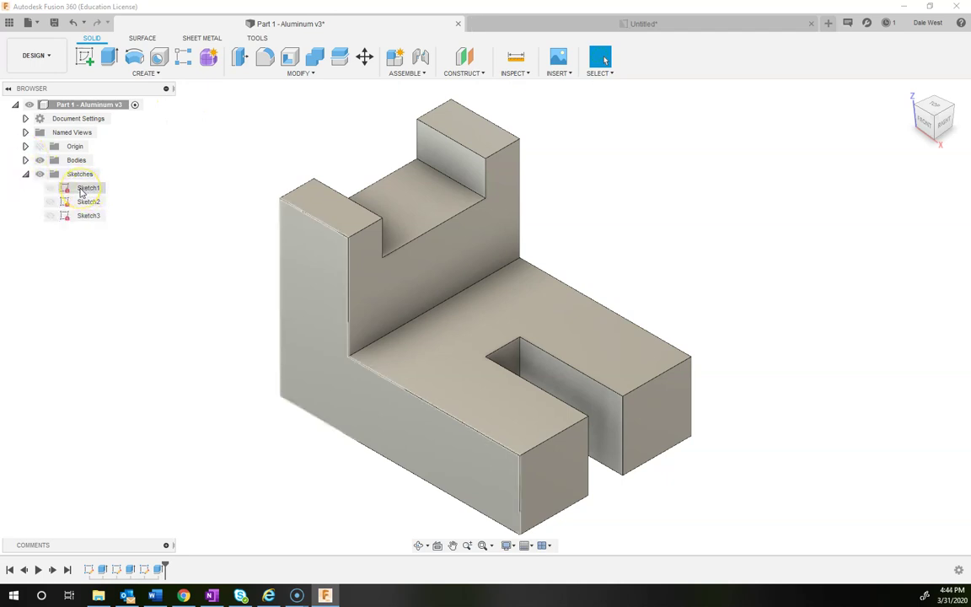
{"action": "double_click", "coordinate": [82, 189]}
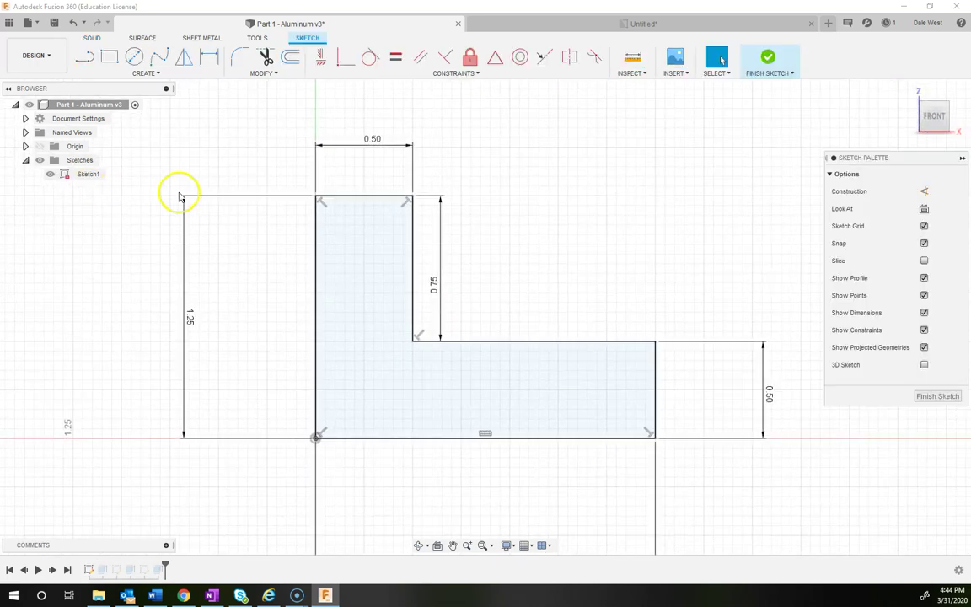
{"action": "double_click", "coordinate": [373, 139]}
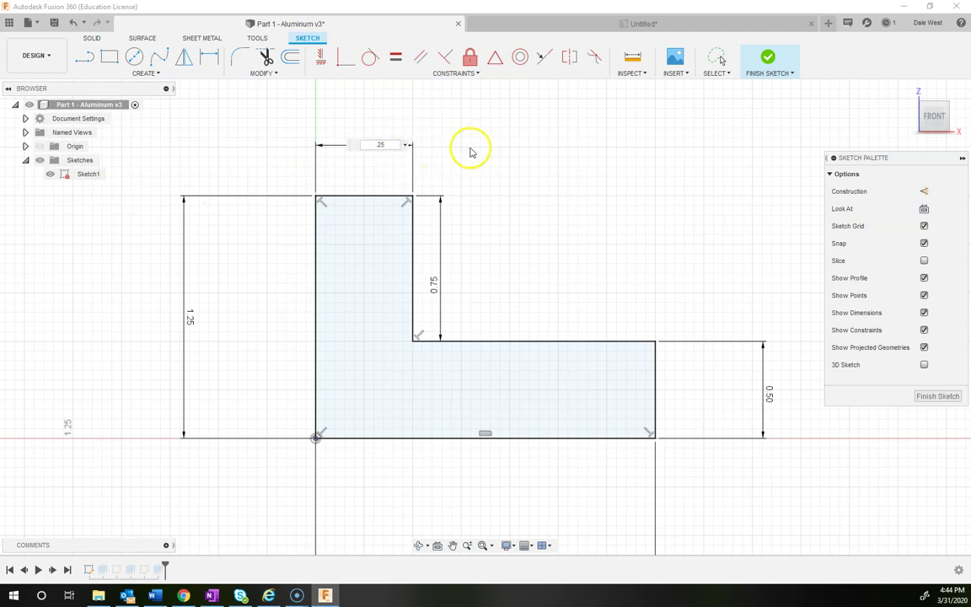
{"action": "key", "text": "Return"}
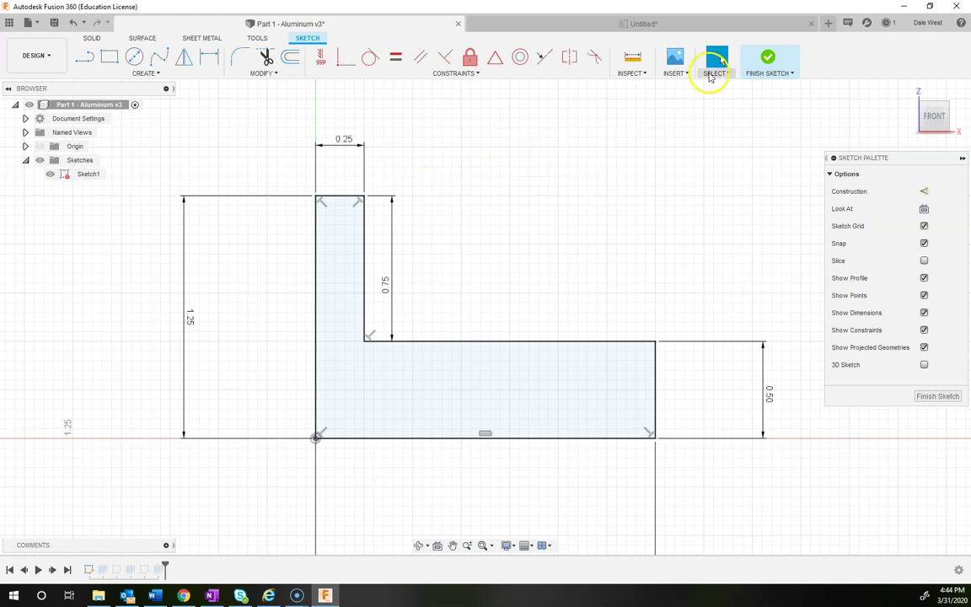
{"action": "left_click", "coordinate": [767, 57]}
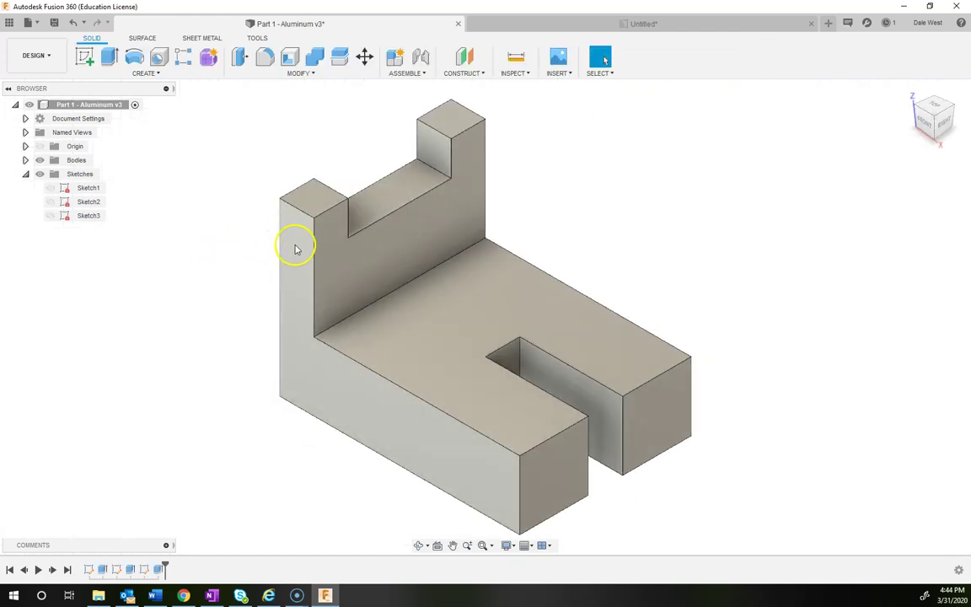
Save the modified design and update the drawing to reference its latest version.
{"action": "left_click", "coordinate": [54, 23]}
{"action": "left_click", "coordinate": [426, 265]}
{"action": "left_click", "coordinate": [469, 291]}
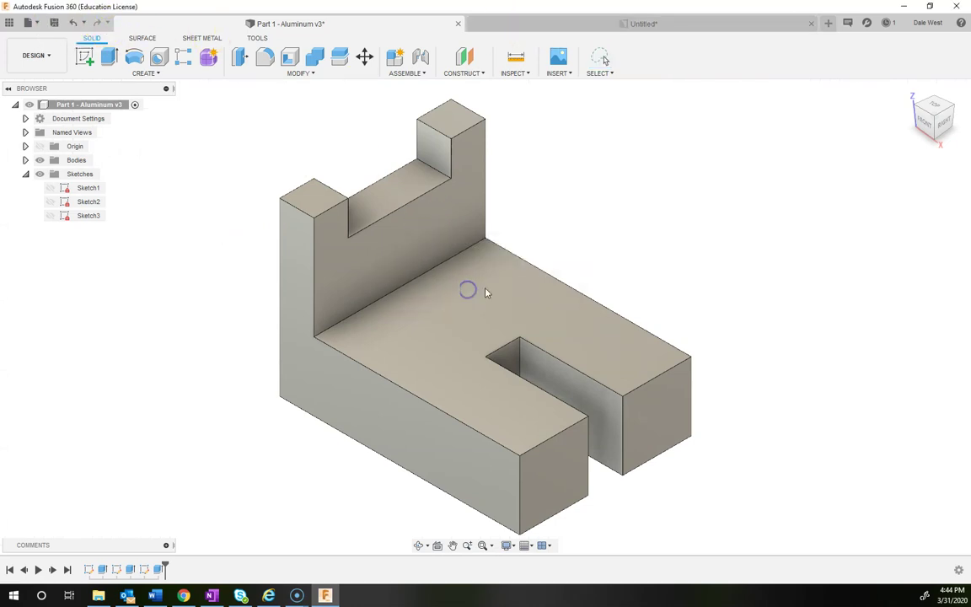
{"action": "left_click", "coordinate": [539, 26]}
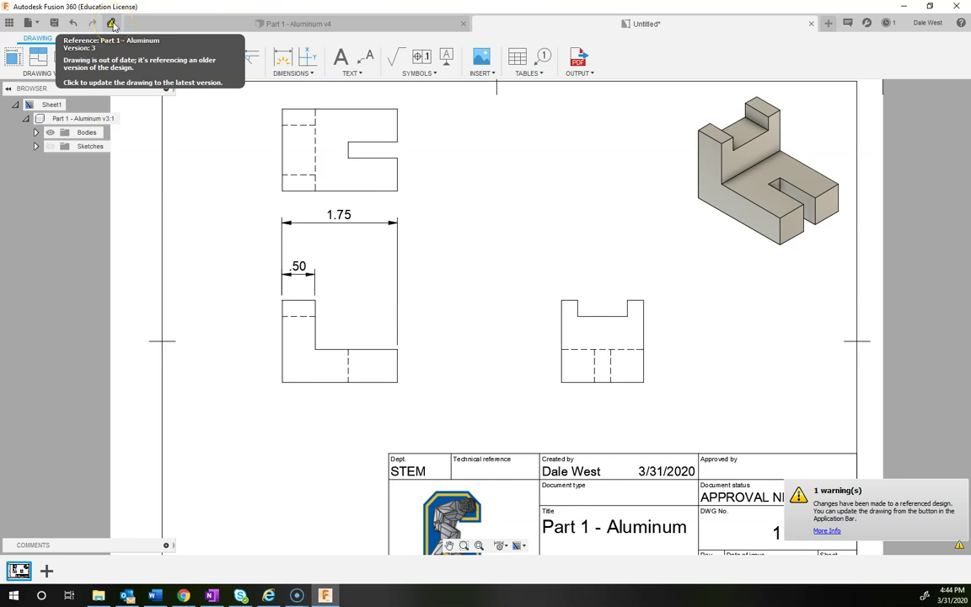
{"action": "left_click", "coordinate": [112, 24]}
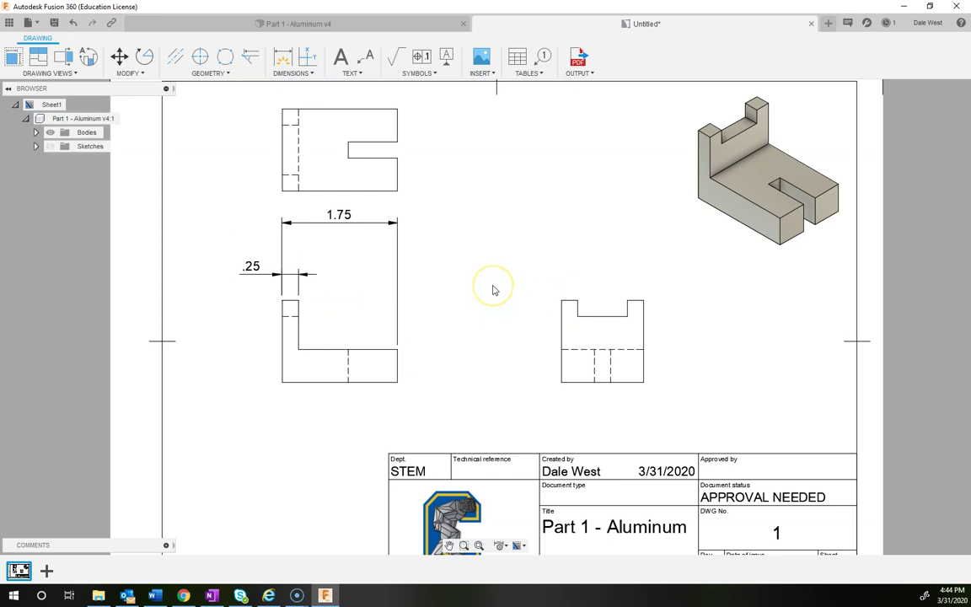
In the Part 1 - Aluminum design, edit Sketch1 to set the upright leg's width to 0.5 in, and finish the sketch.
{"action": "left_click", "coordinate": [325, 65]}
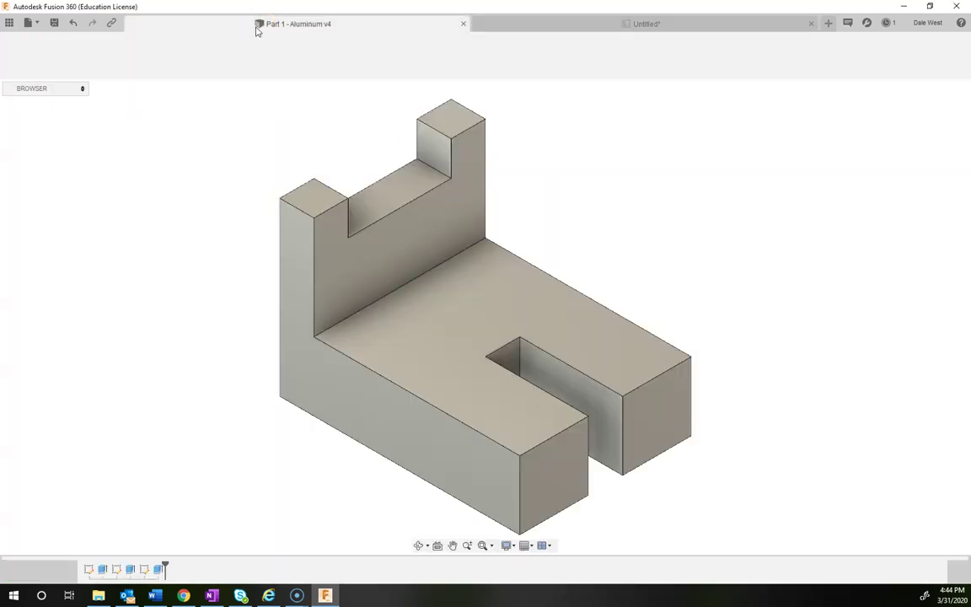
{"action": "left_click", "coordinate": [72, 206]}
{"action": "double_click", "coordinate": [80, 188]}
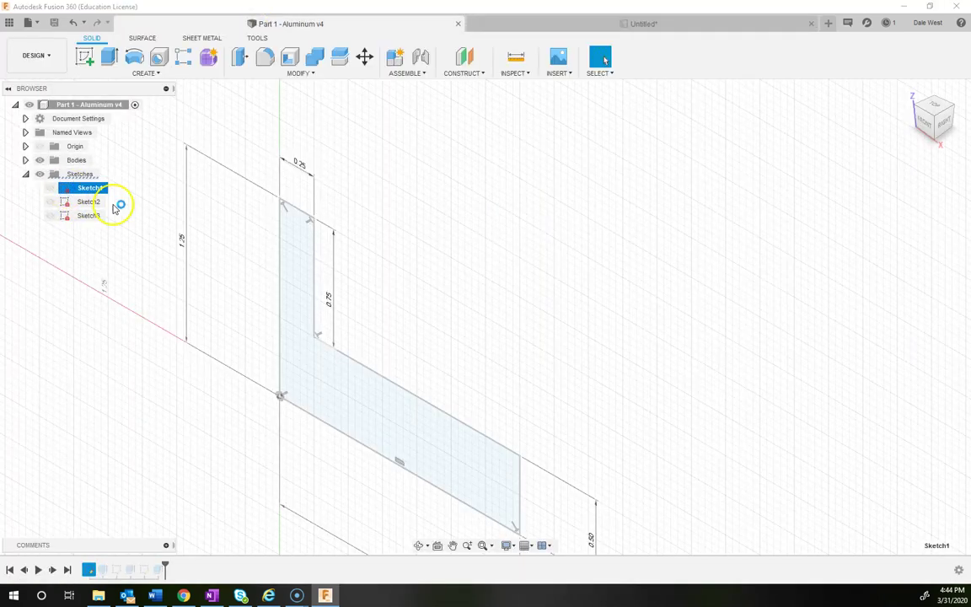
{"action": "double_click", "coordinate": [343, 143]}
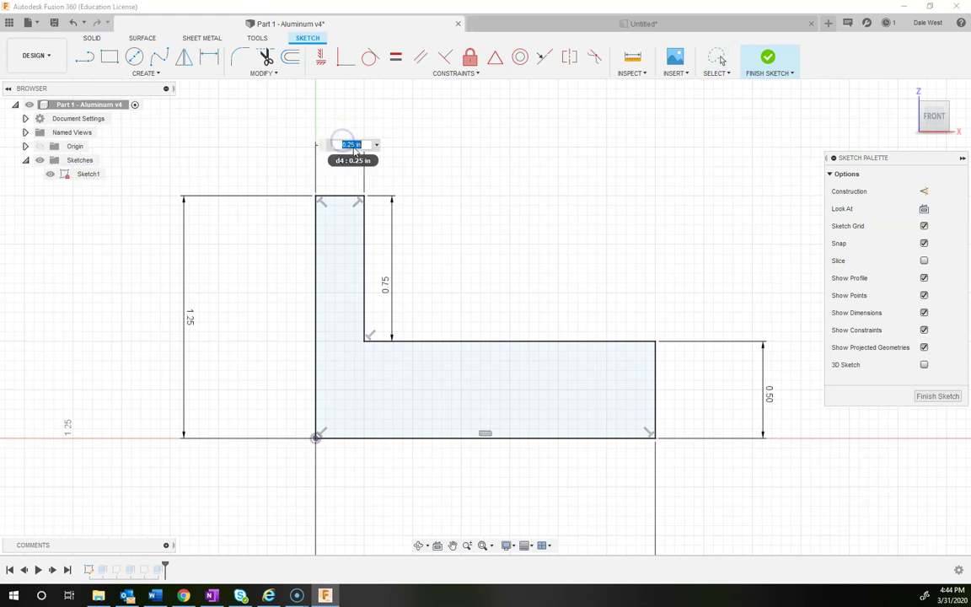
{"action": "type", "text": "0.5"}
{"action": "key", "text": "Return"}
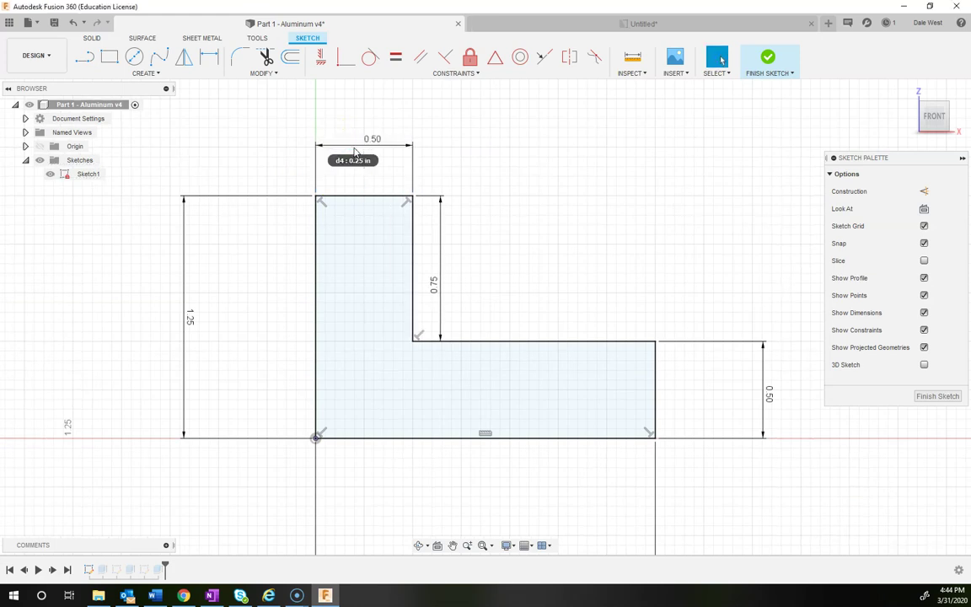
{"action": "left_click", "coordinate": [767, 58]}
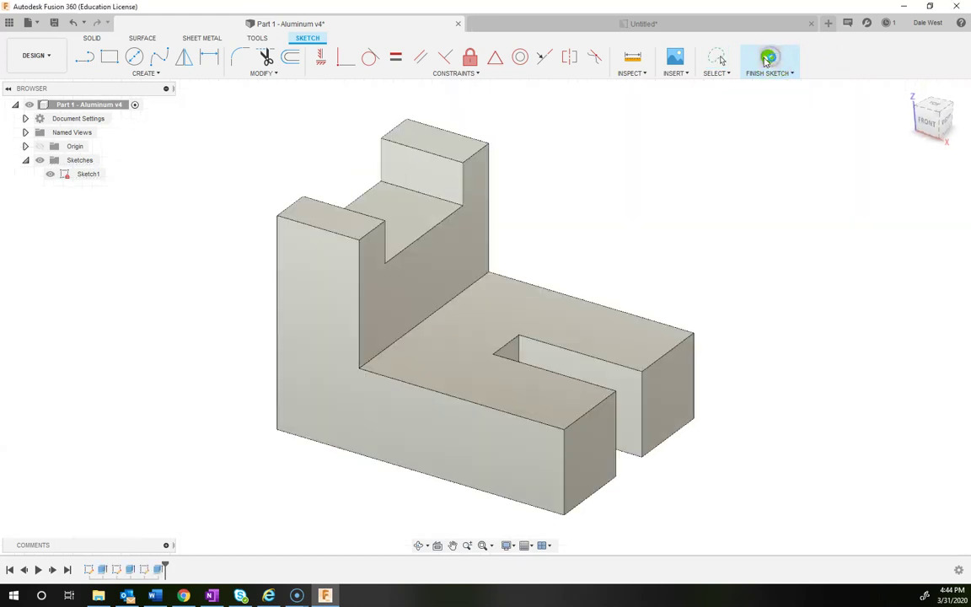
Save the design with the version description "User Saved" and update the drawing to the new version.
{"action": "left_click", "coordinate": [54, 23]}
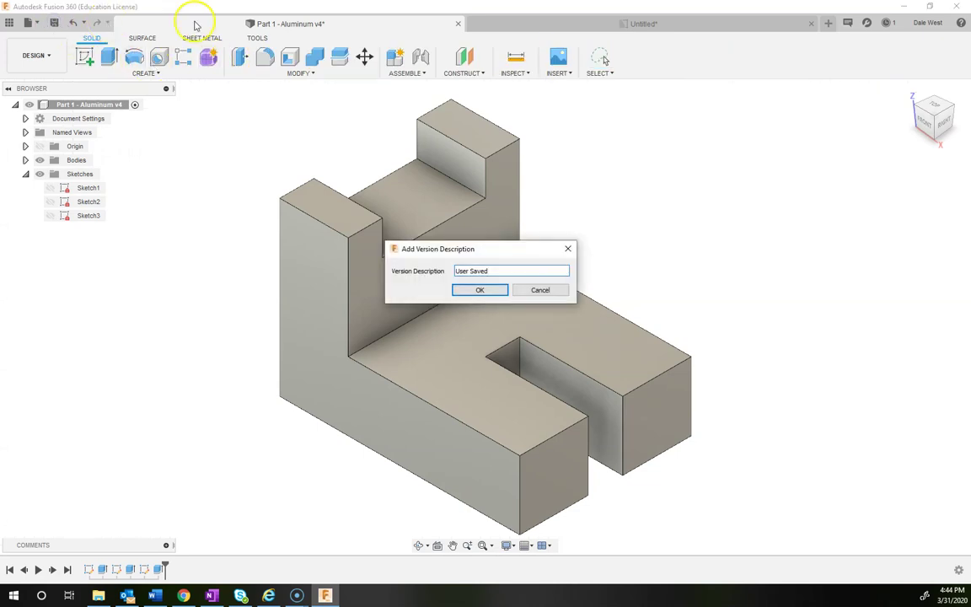
{"action": "left_click", "coordinate": [477, 289]}
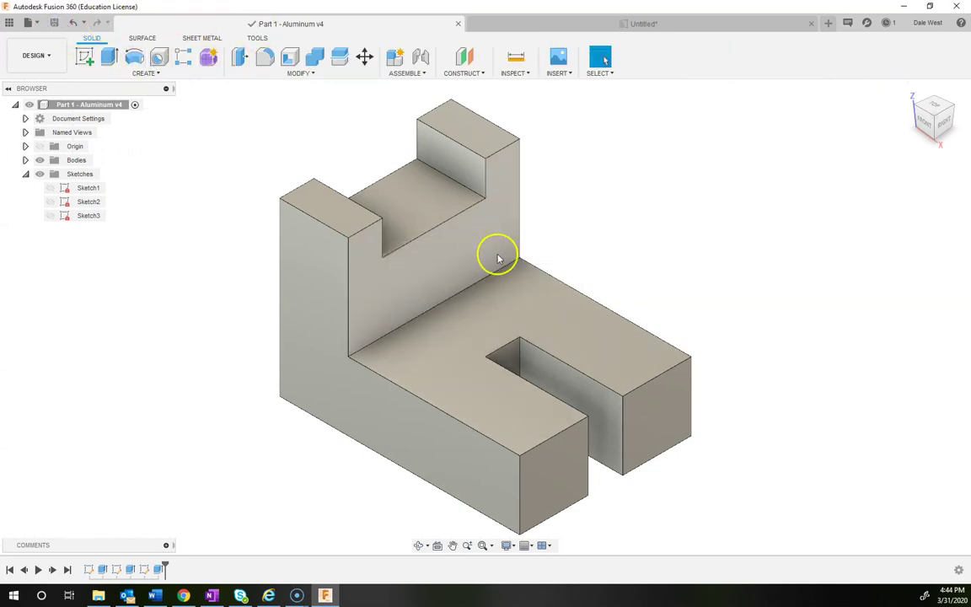
{"action": "left_click", "coordinate": [506, 24]}
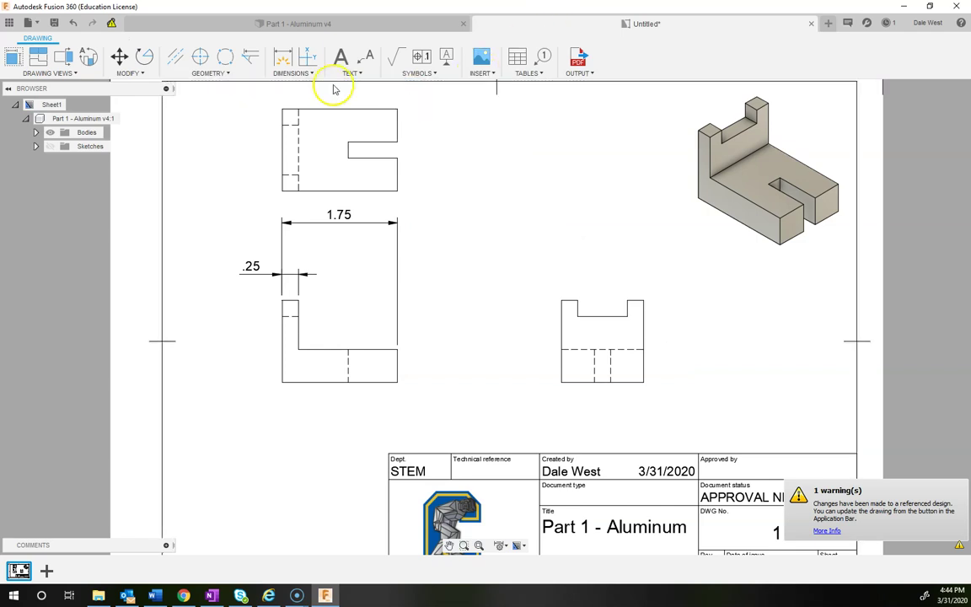
{"action": "left_click", "coordinate": [113, 23]}
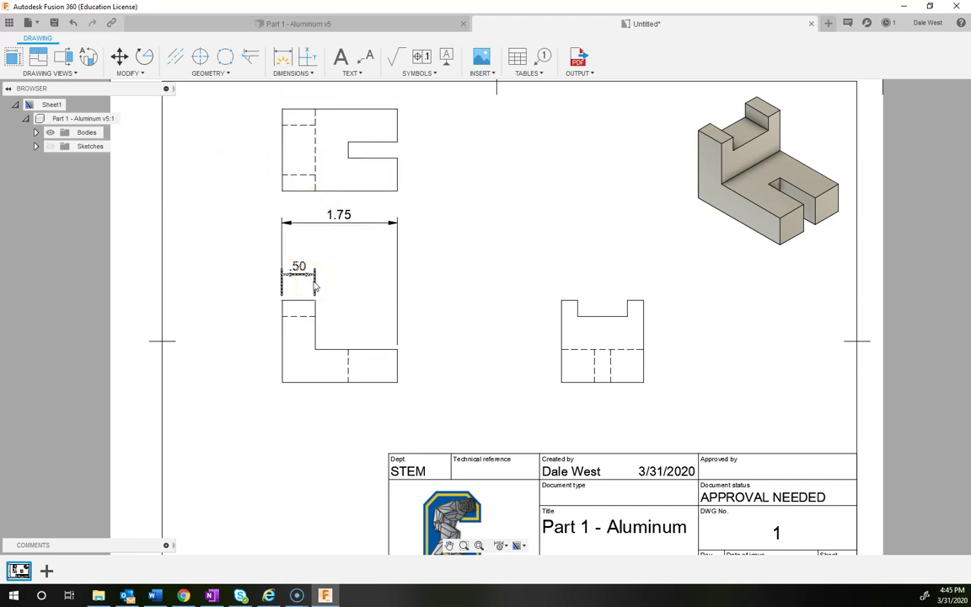
{"action": "left_click", "coordinate": [285, 308]}
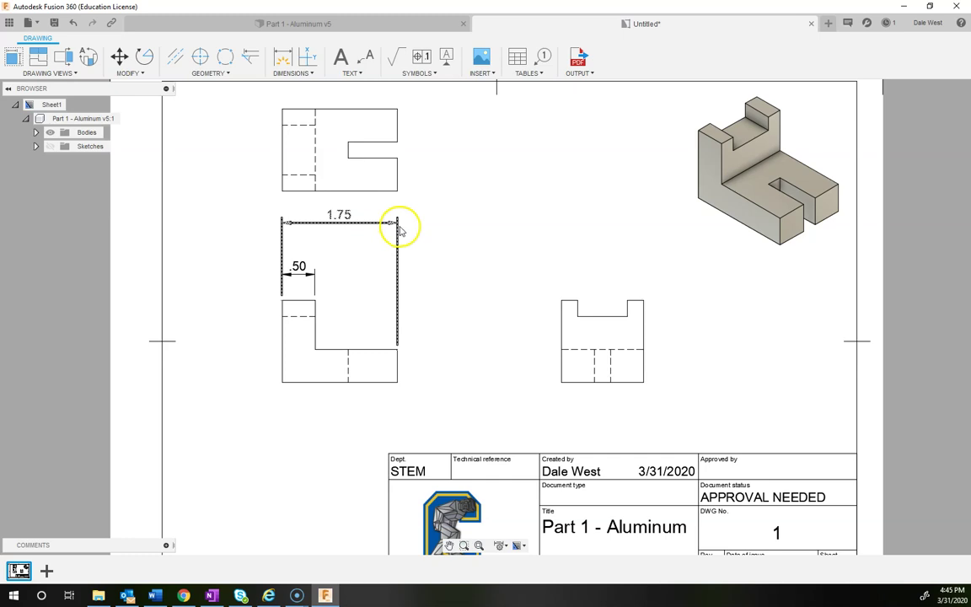
Dimension the base's thickness at the right end of the front view, placing the dimension just outside the view.
{"action": "left_click", "coordinate": [282, 56]}
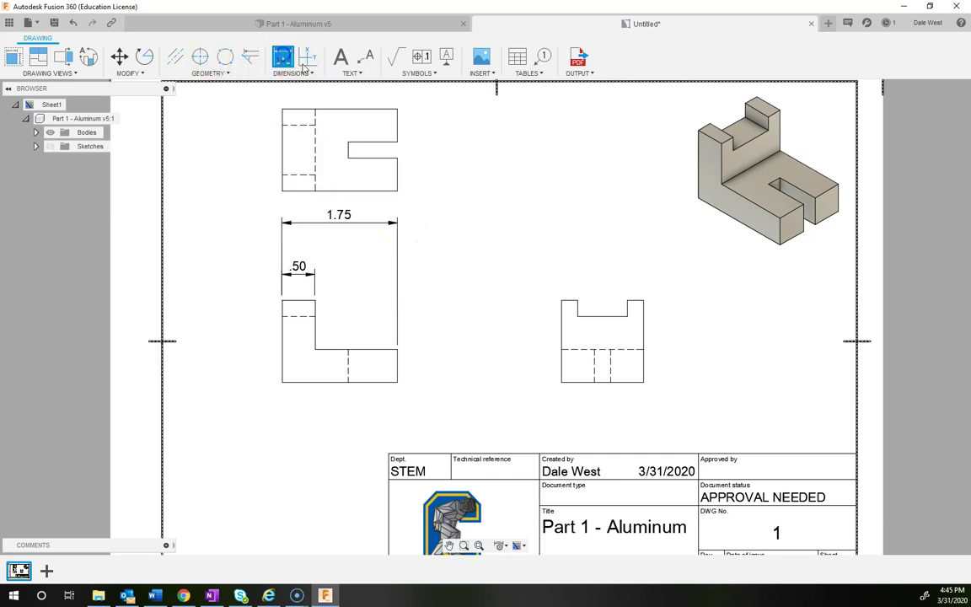
{"action": "left_click", "coordinate": [396, 381]}
{"action": "left_click", "coordinate": [396, 349]}
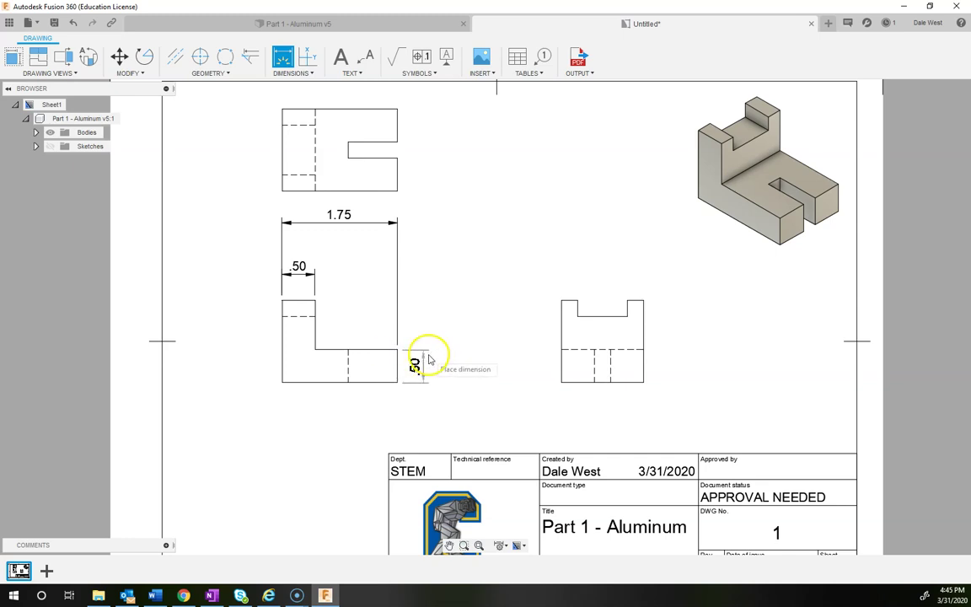
{"action": "left_click", "coordinate": [428, 358]}
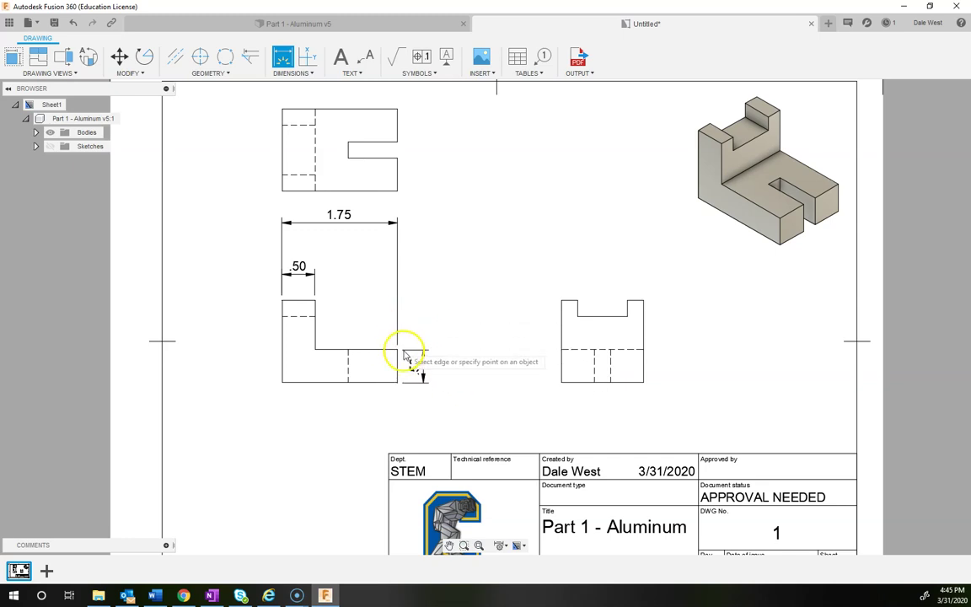
Switch to OneNote, review the aligned dimensions requirement in the Part #1 directions, and return to the Fusion 360 drawing.
{"action": "left_click", "coordinate": [218, 597]}
{"action": "left_click_drag", "start_coordinate": [318, 267], "coordinate": [337, 274]}
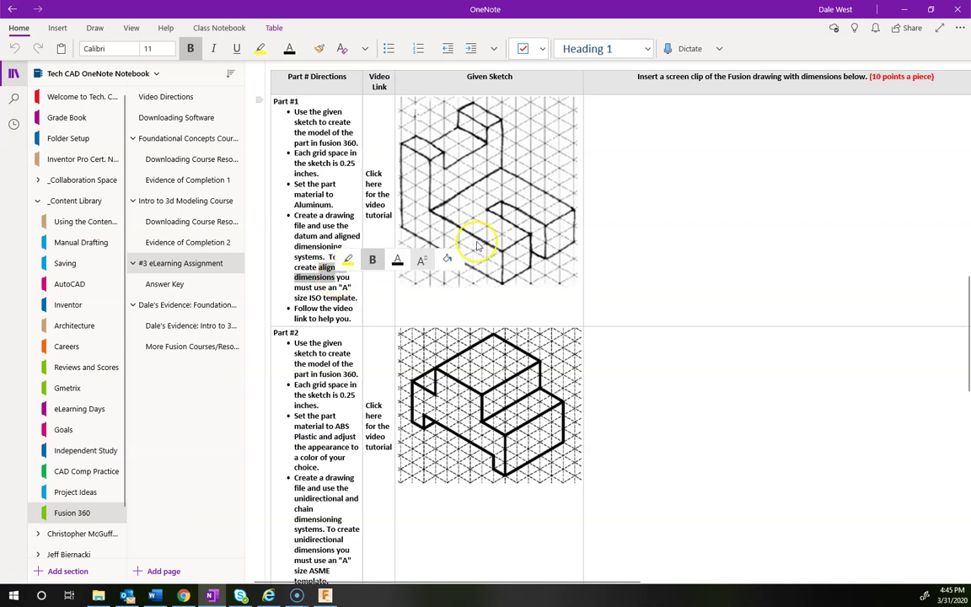
{"action": "left_click", "coordinate": [902, 9]}
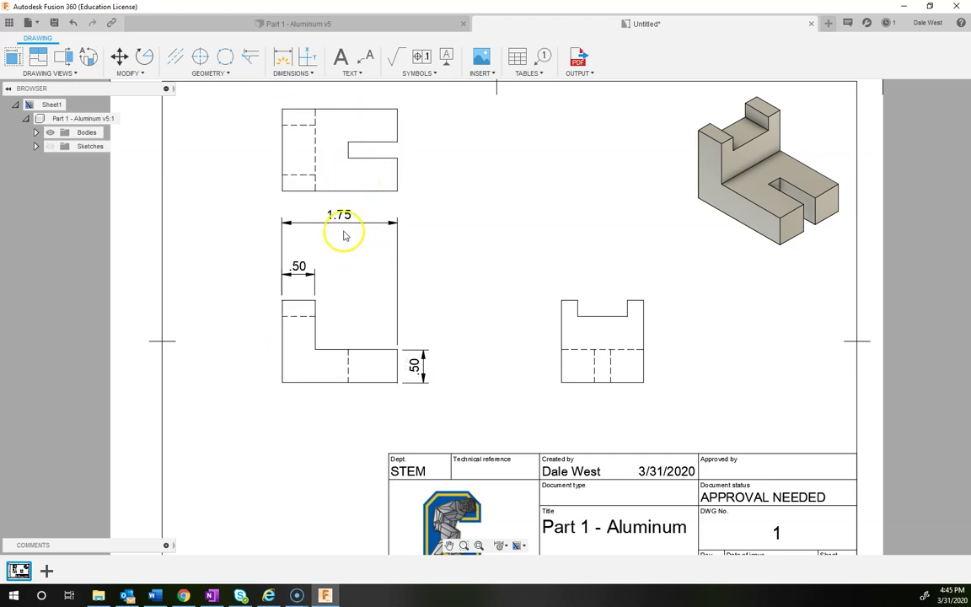
Move the front view down the sheet to widen the gap between it and the top view.
{"action": "left_click", "coordinate": [347, 292]}
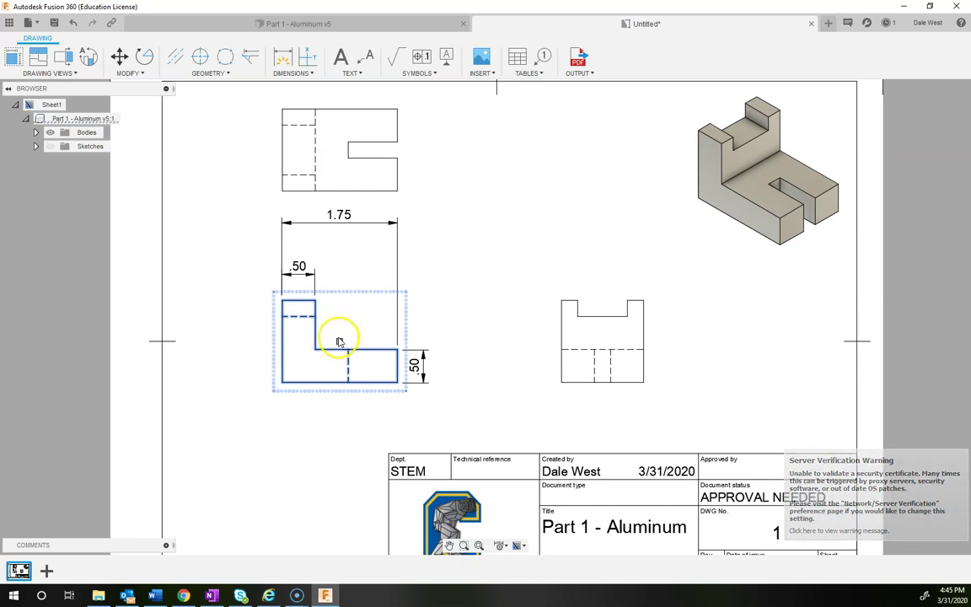
{"action": "mouse_move", "coordinate": [339, 343]}
{"action": "left_mouse_down"}
{"action": "mouse_move", "coordinate": [341, 353]}
{"action": "mouse_move", "coordinate": [341, 342]}
{"action": "left_mouse_up"}
{"action": "left_click", "coordinate": [360, 297]}
{"action": "left_click", "coordinate": [356, 295]}
{"action": "left_click", "coordinate": [346, 336]}
{"action": "left_click_drag", "start_coordinate": [338, 342], "coordinate": [338, 363]}
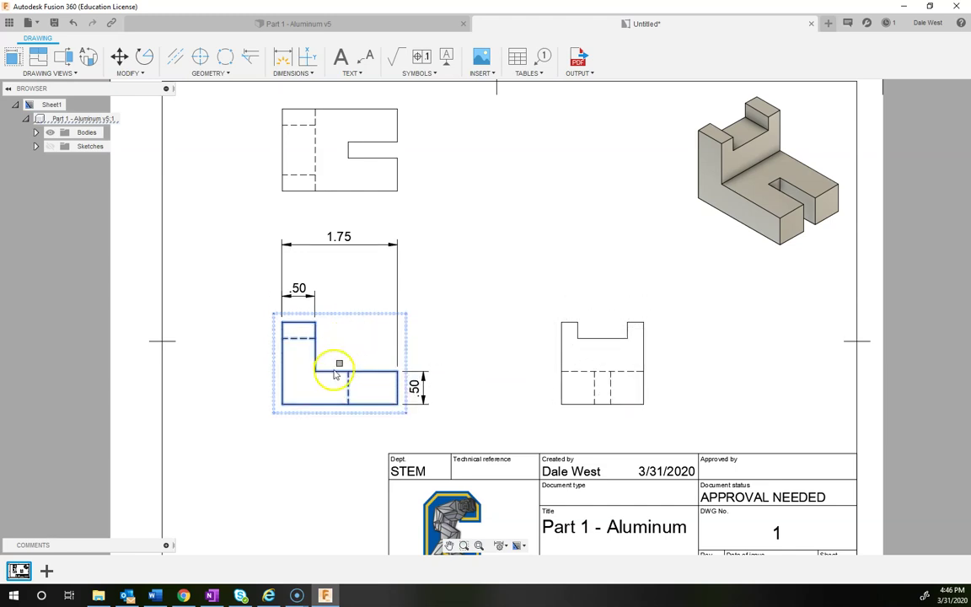
{"action": "left_click_drag", "start_coordinate": [339, 364], "coordinate": [340, 384]}
{"action": "mouse_move", "coordinate": [418, 211]}
{"action": "middle_mouse_down"}
{"action": "mouse_move", "coordinate": [436, 244]}
{"action": "mouse_move", "coordinate": [430, 259]}
{"action": "middle_mouse_up"}
{"action": "left_click", "coordinate": [411, 229]}
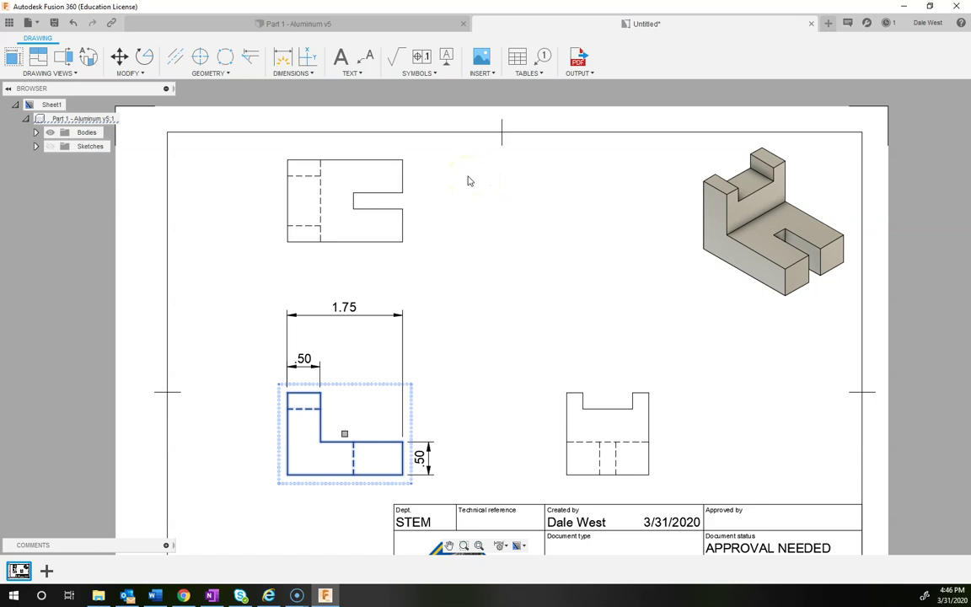
Dimension the top view from its lower right corner to the slot's lower edge, placing the dimension just right of the view.
{"action": "left_click", "coordinate": [283, 61]}
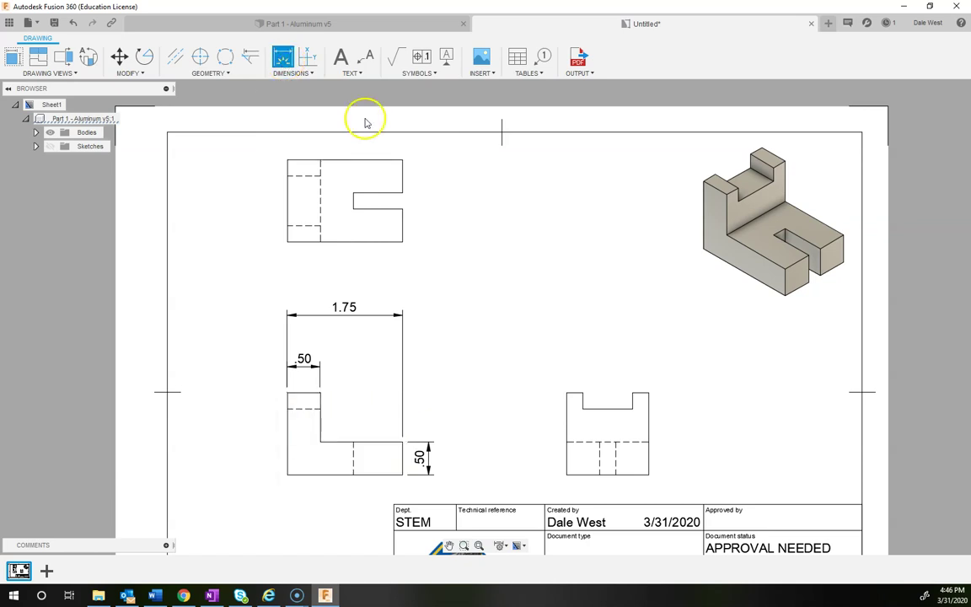
{"action": "left_click", "coordinate": [402, 242]}
{"action": "left_click", "coordinate": [403, 208]}
{"action": "left_click", "coordinate": [430, 219]}
{"action": "left_click", "coordinate": [430, 219]}
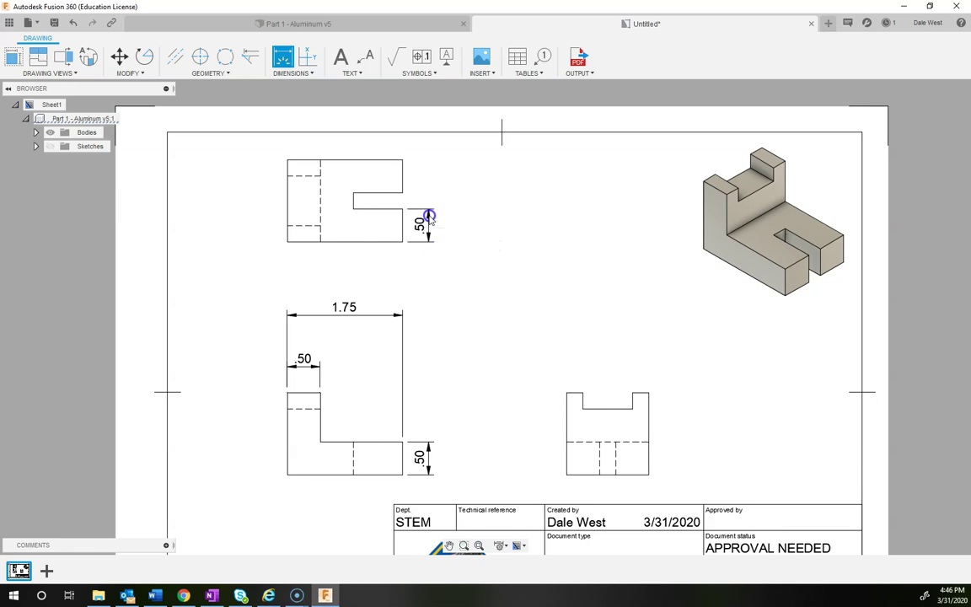
{"action": "key", "text": "Escape"}
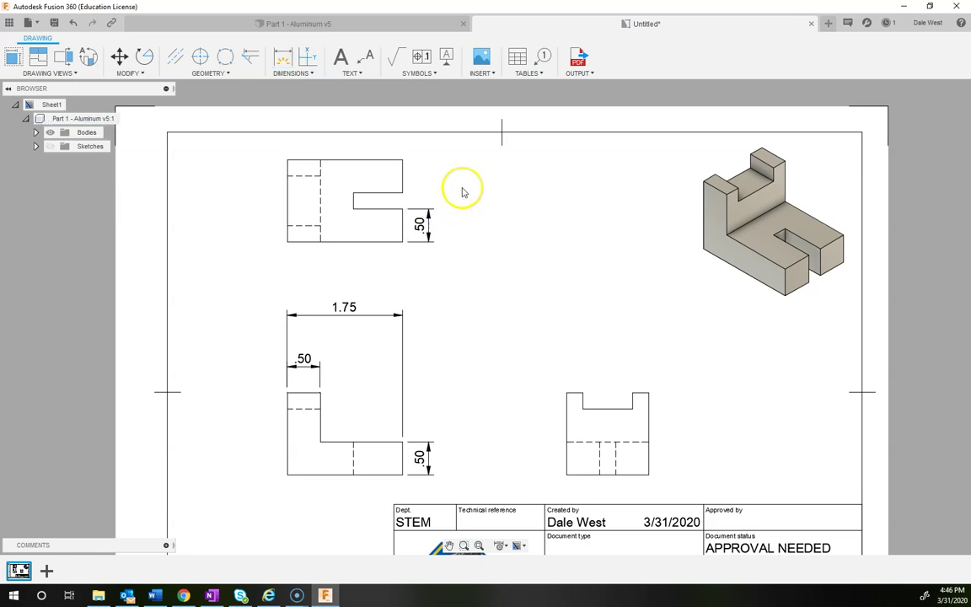
{"action": "left_click", "coordinate": [286, 73]}
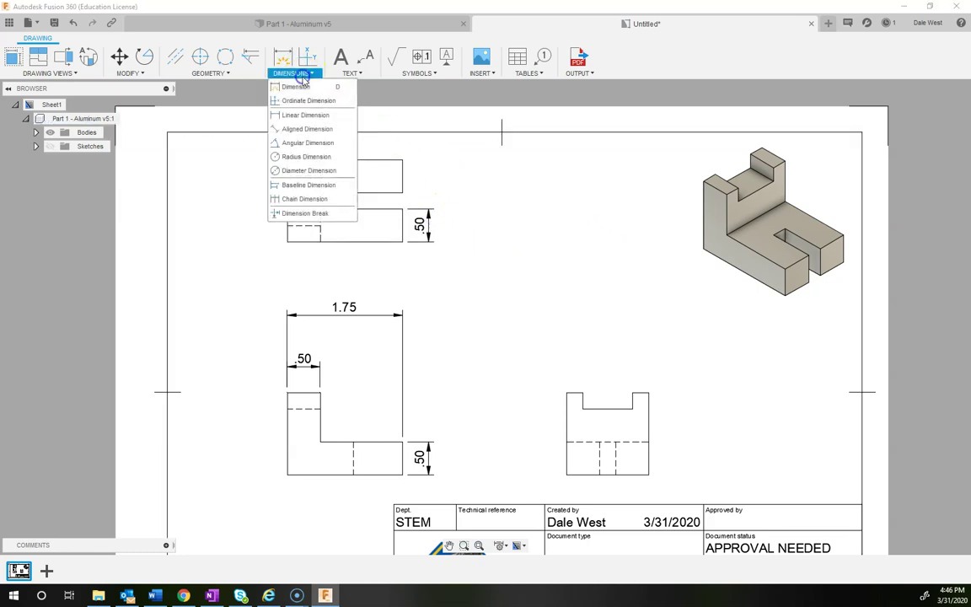
{"action": "left_click", "coordinate": [316, 192]}
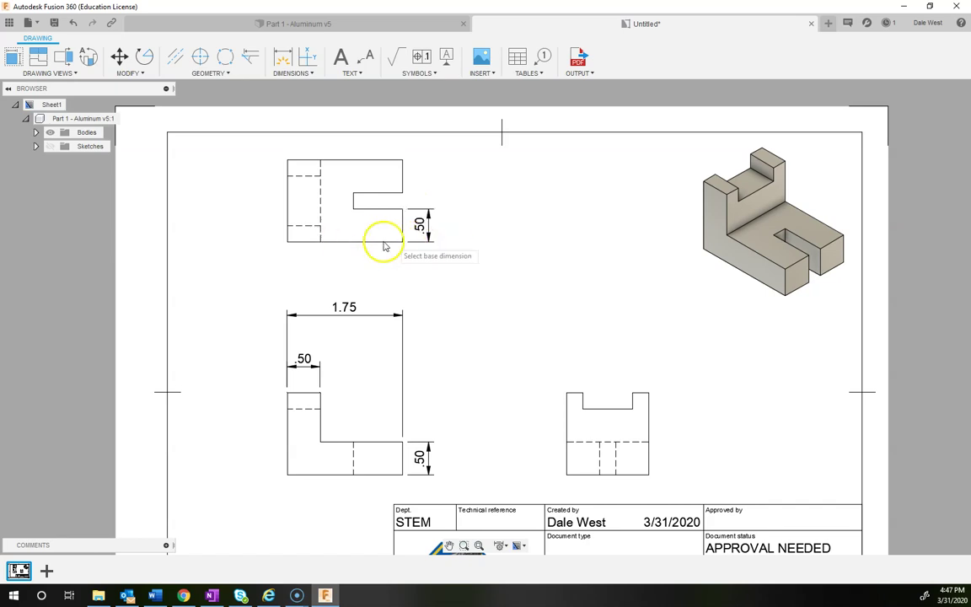
{"action": "left_click", "coordinate": [419, 243]}
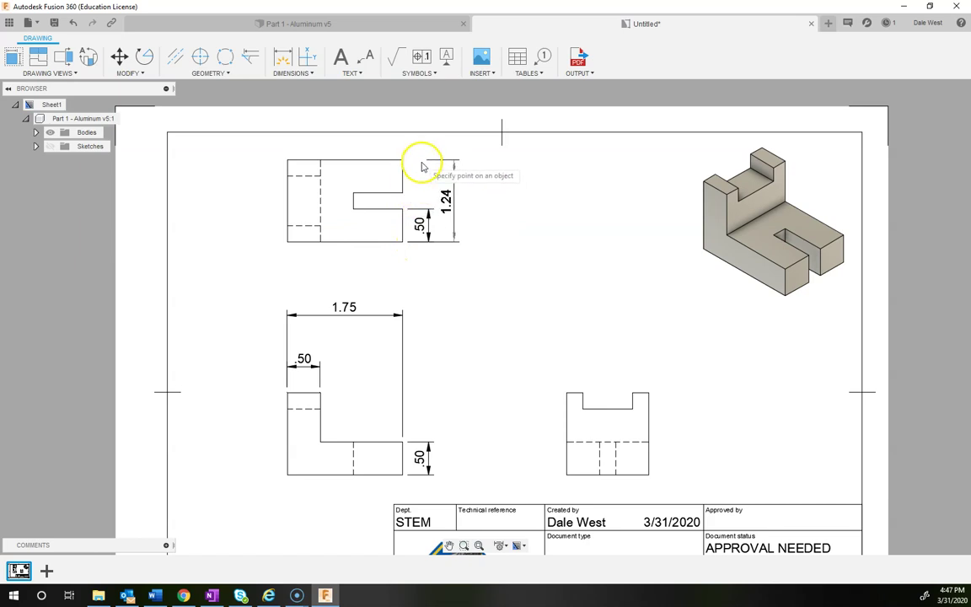
{"action": "left_click", "coordinate": [403, 194]}
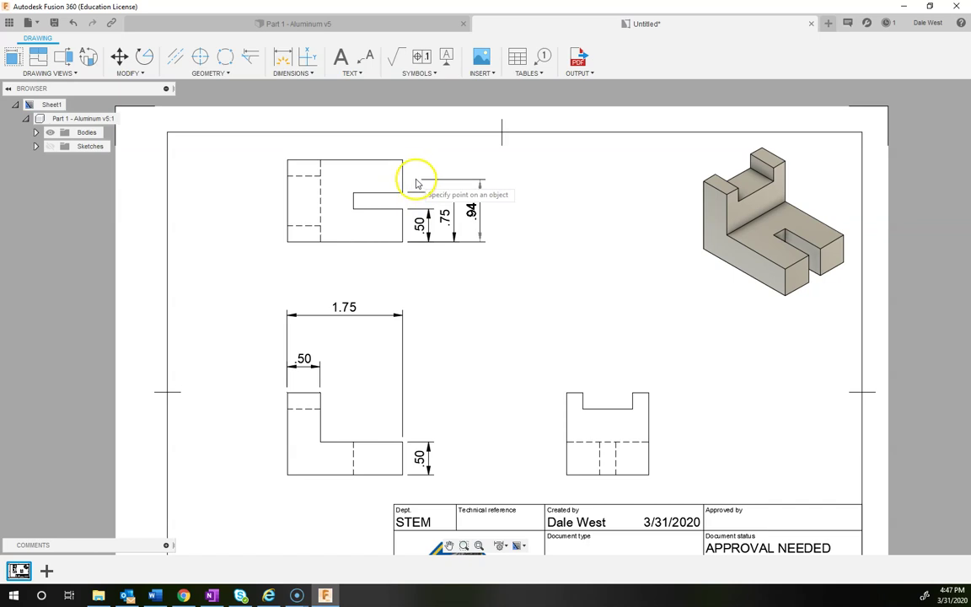
{"action": "left_click", "coordinate": [402, 160]}
{"action": "key", "text": "Escape"}
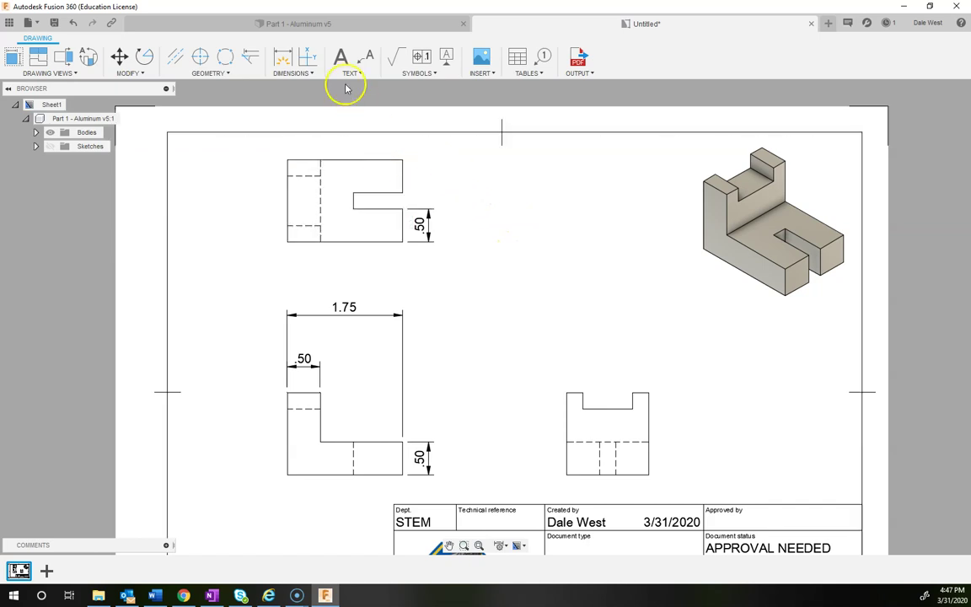
Add baseline dimensions from the top view's lower edge to the slot's upper edge and to the view's upper right corner.
{"action": "left_click", "coordinate": [292, 73]}
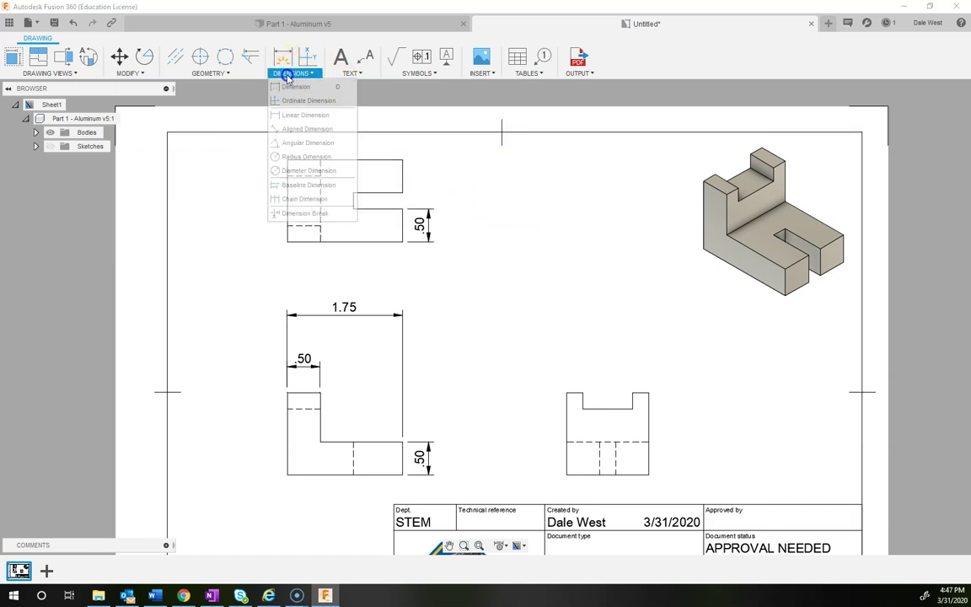
{"action": "left_click", "coordinate": [316, 201]}
{"action": "left_click", "coordinate": [428, 224]}
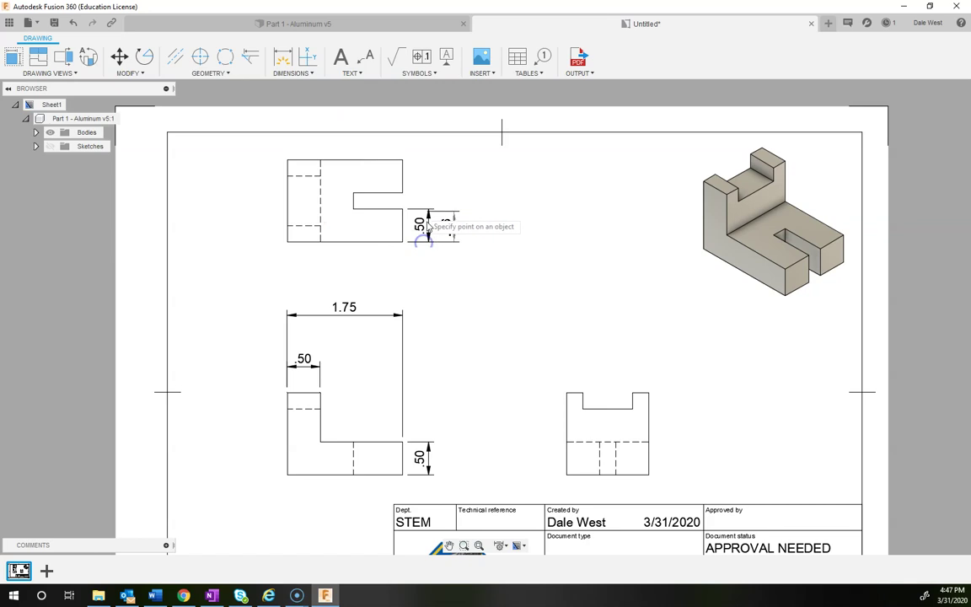
{"action": "left_click", "coordinate": [402, 192]}
{"action": "left_click", "coordinate": [401, 160]}
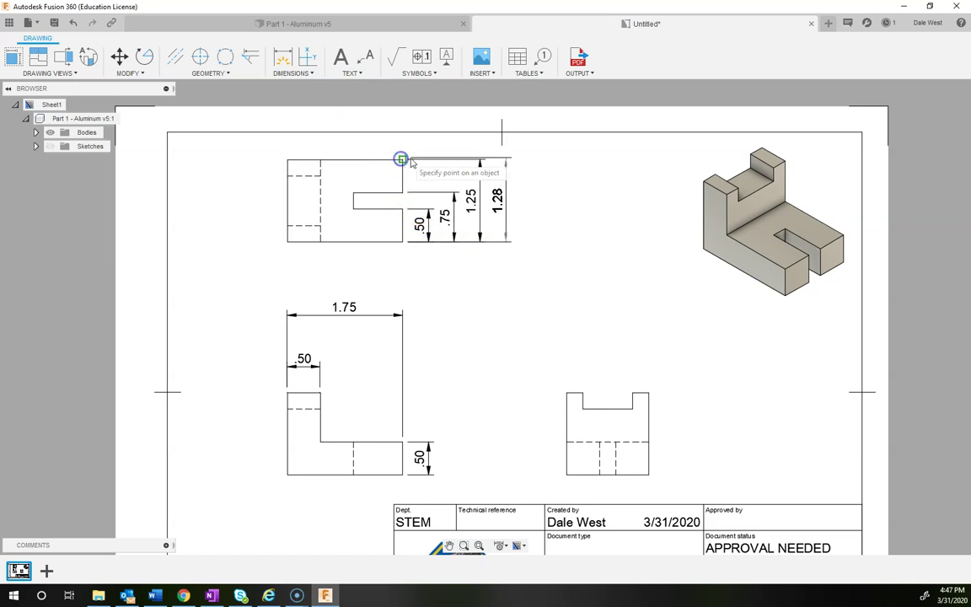
{"action": "right_click", "coordinate": [429, 165]}
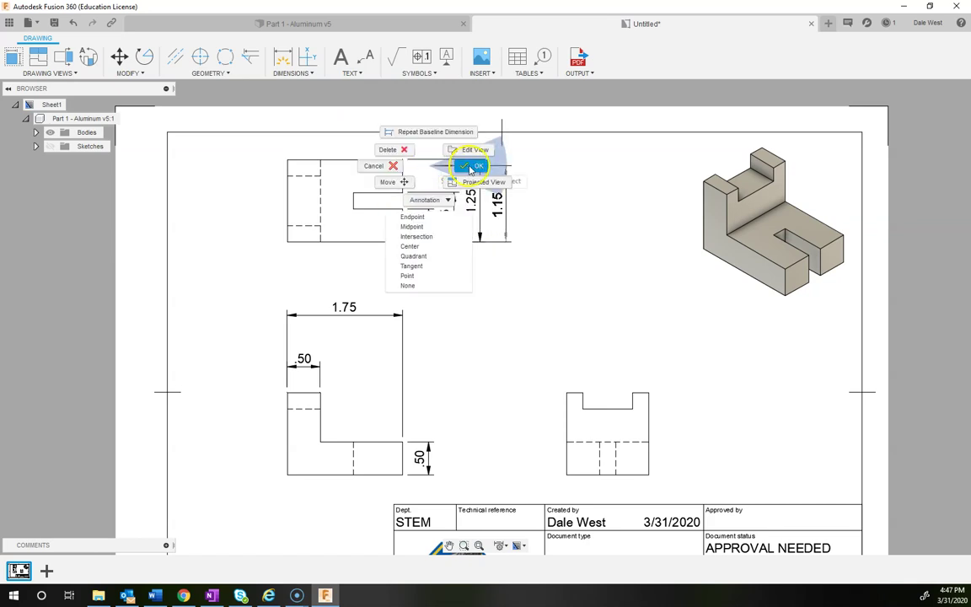
{"action": "left_click", "coordinate": [472, 167]}
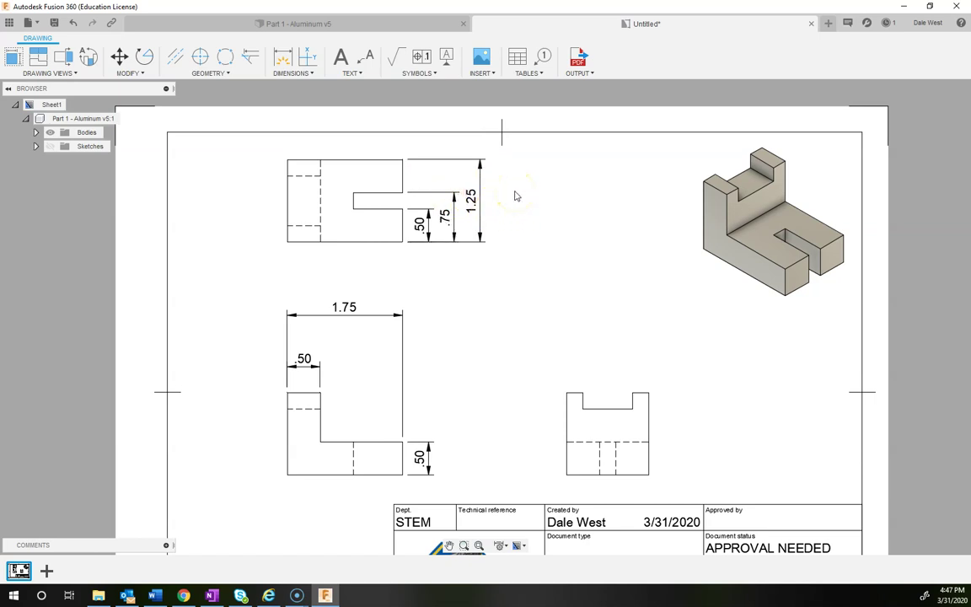
{"action": "left_click", "coordinate": [478, 202]}
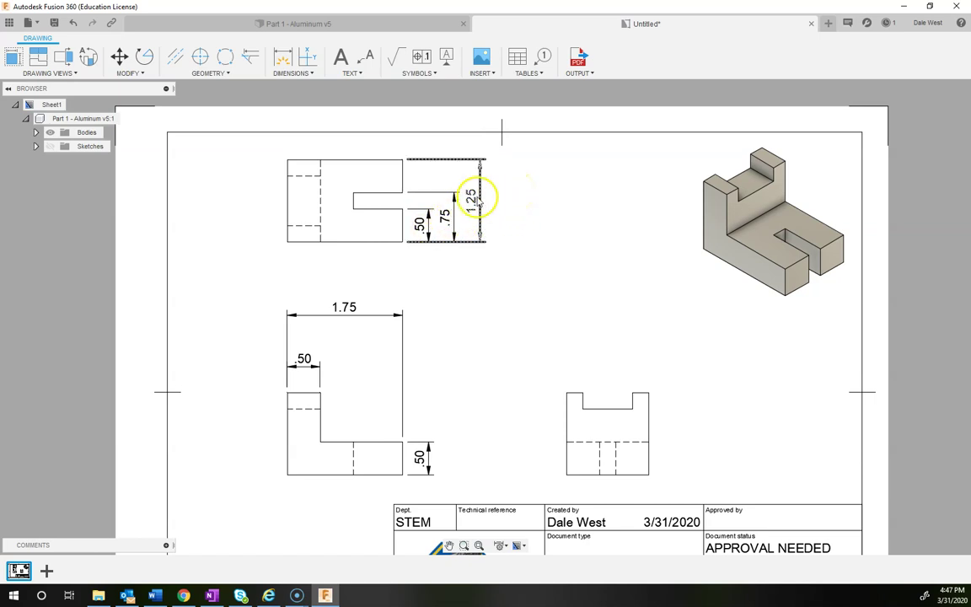
{"action": "left_click", "coordinate": [390, 246]}
{"action": "left_click", "coordinate": [423, 236]}
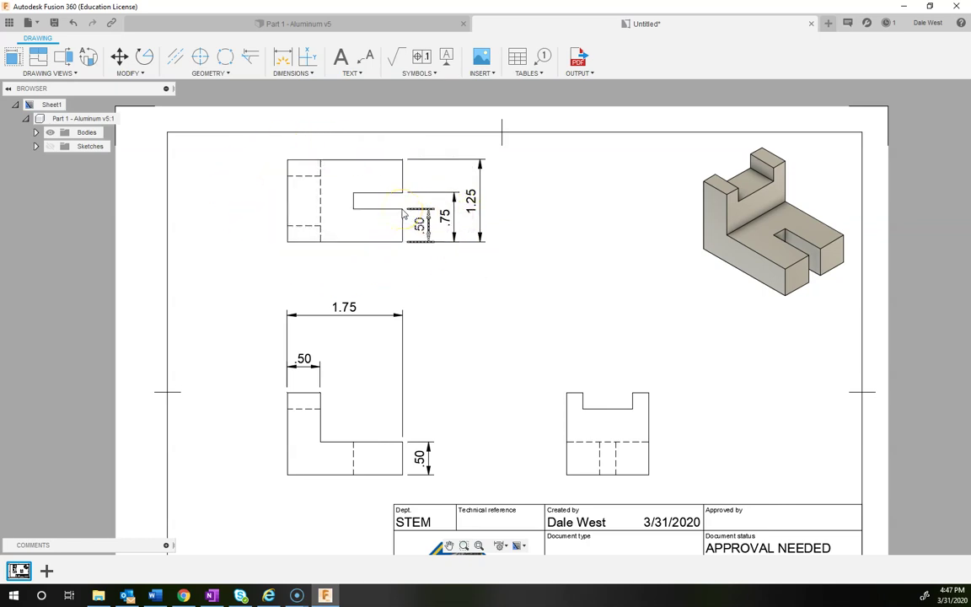
{"action": "left_click", "coordinate": [357, 215]}
{"action": "left_click", "coordinate": [379, 149]}
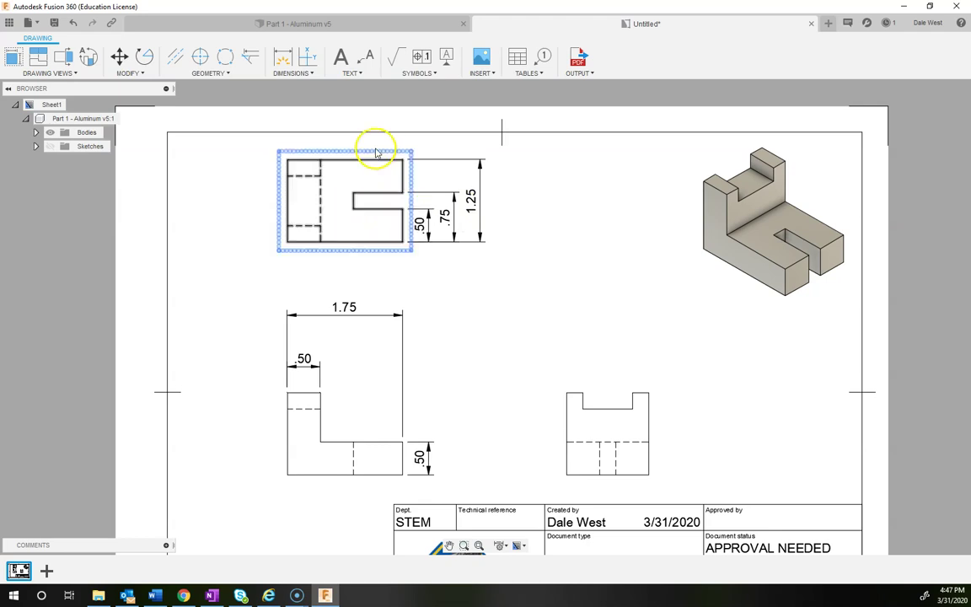
{"action": "left_click", "coordinate": [283, 58]}
{"action": "left_click", "coordinate": [358, 209]}
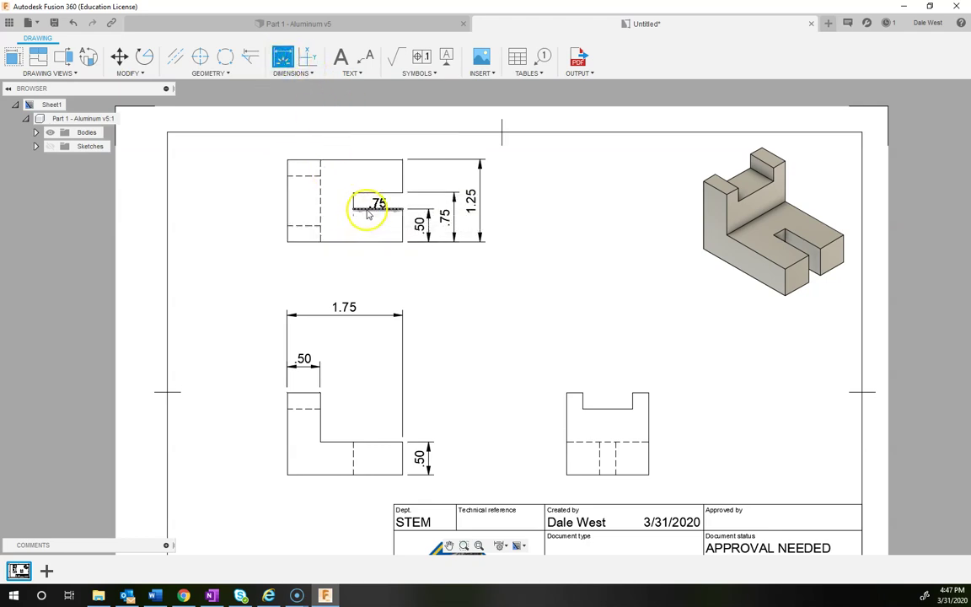
{"action": "key", "text": "Escape"}
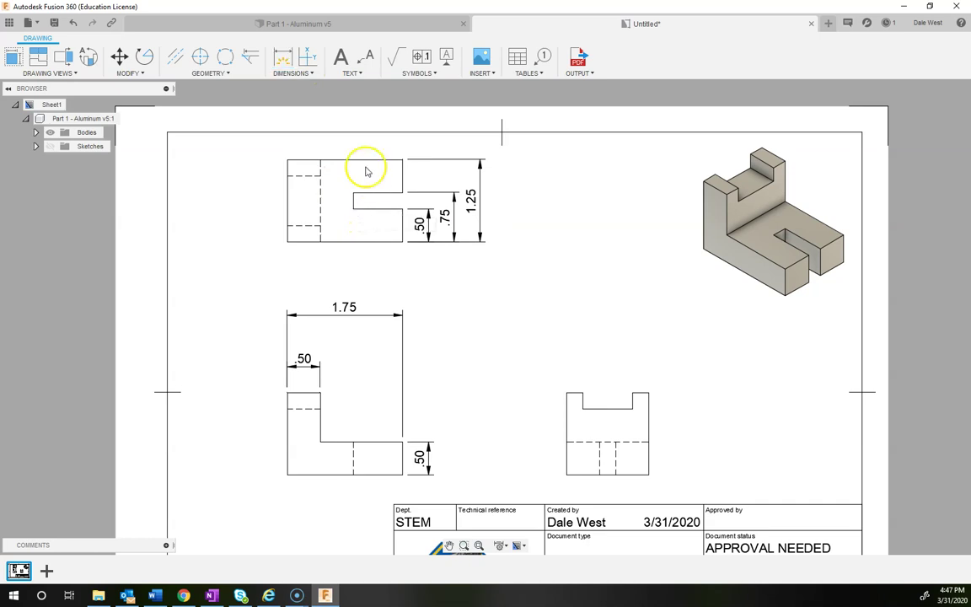
Dimension the slot's length below the top view, from its inner lower corner to the view's lower right corner, and delete that dimension.
{"action": "left_click", "coordinate": [282, 58]}
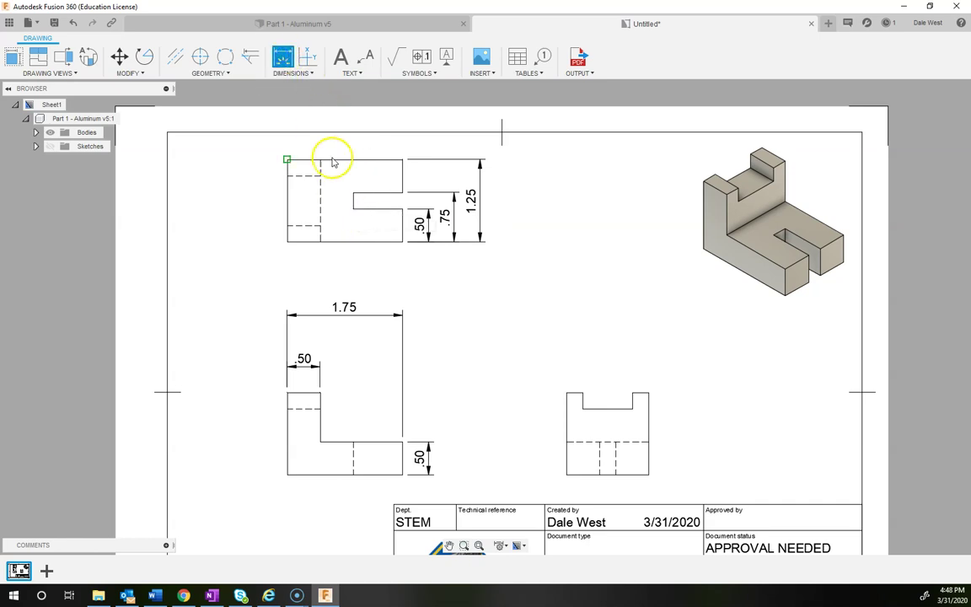
{"action": "left_click", "coordinate": [353, 209]}
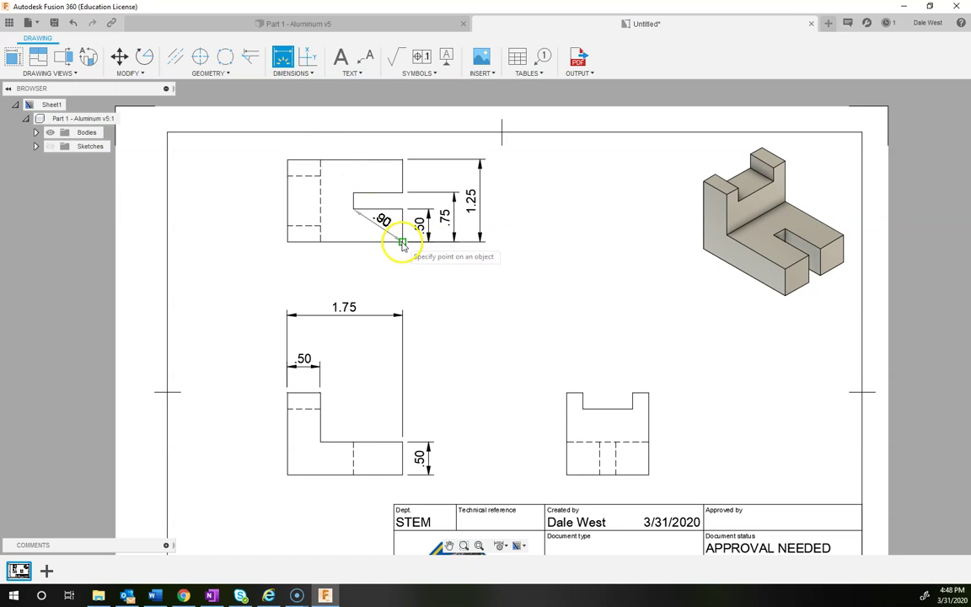
{"action": "left_click_drag", "start_coordinate": [389, 244], "coordinate": [401, 269]}
{"action": "left_click", "coordinate": [385, 209]}
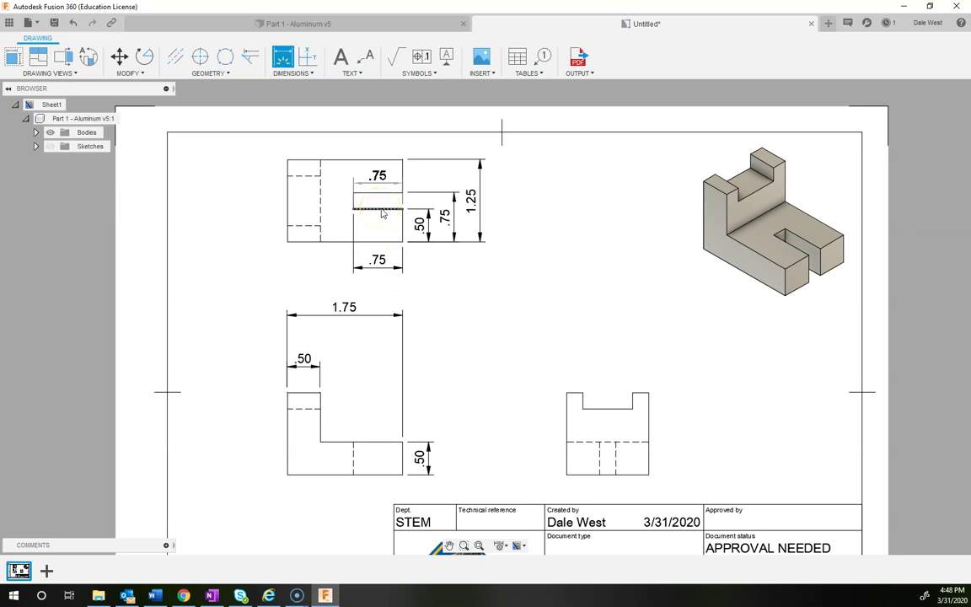
{"action": "key", "text": "Escape"}
{"action": "left_click", "coordinate": [404, 250]}
{"action": "scroll", "coordinate": [403, 246], "scroll_direction": "up", "scroll_amount": 2}
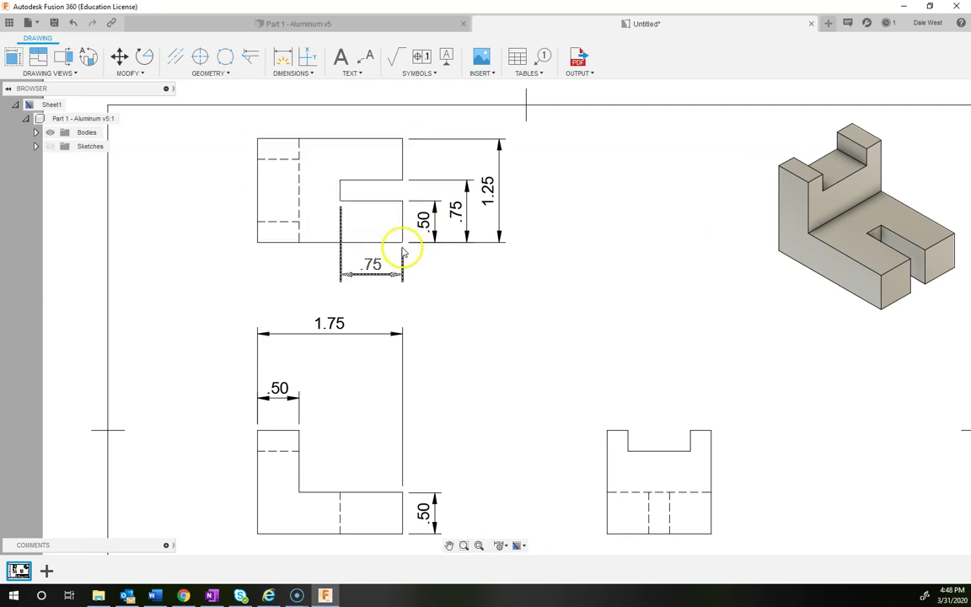
{"action": "left_click", "coordinate": [379, 272]}
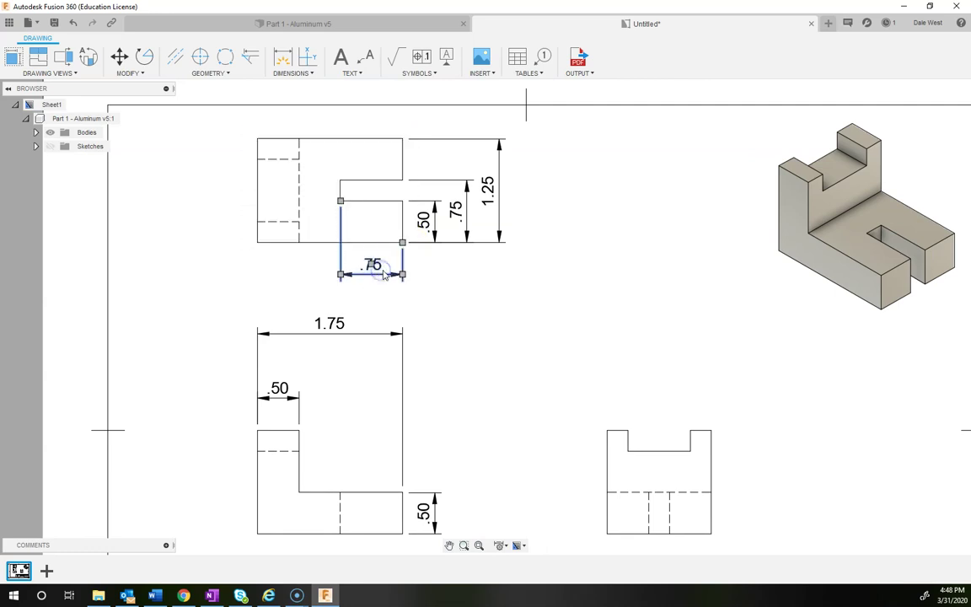
{"action": "key", "text": "Delete"}
Dimension the slot's lower edge, placing the dimension below the top view, and delete it.
{"action": "left_click", "coordinate": [282, 57]}
{"action": "left_click", "coordinate": [364, 203]}
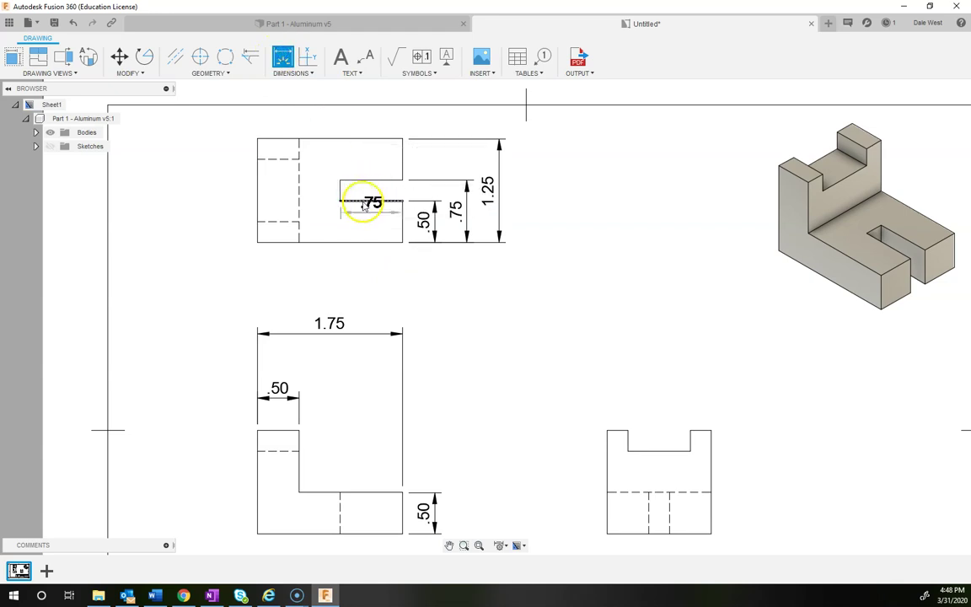
{"action": "left_click", "coordinate": [375, 277]}
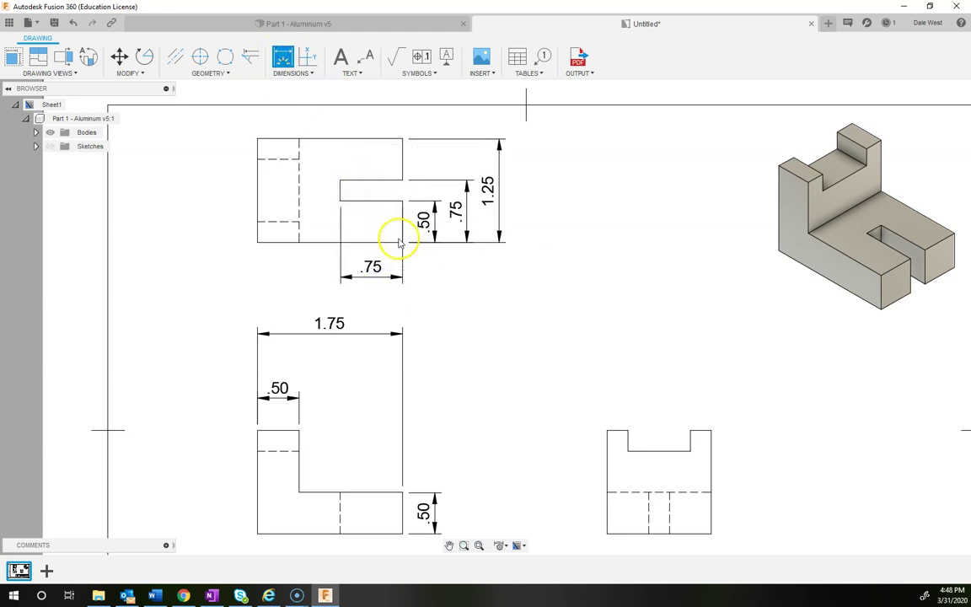
{"action": "key", "text": "Escape"}
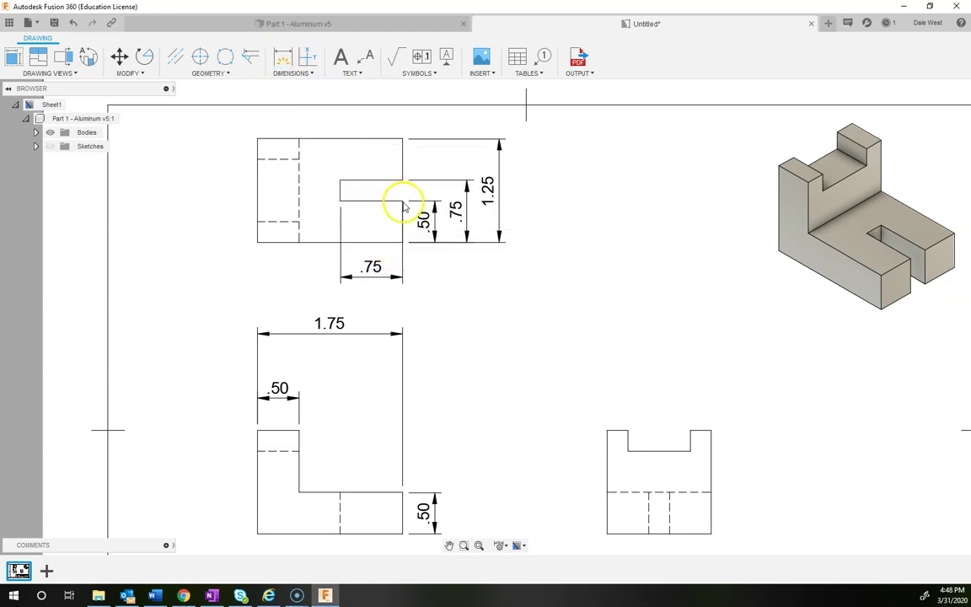
{"action": "left_click", "coordinate": [374, 266]}
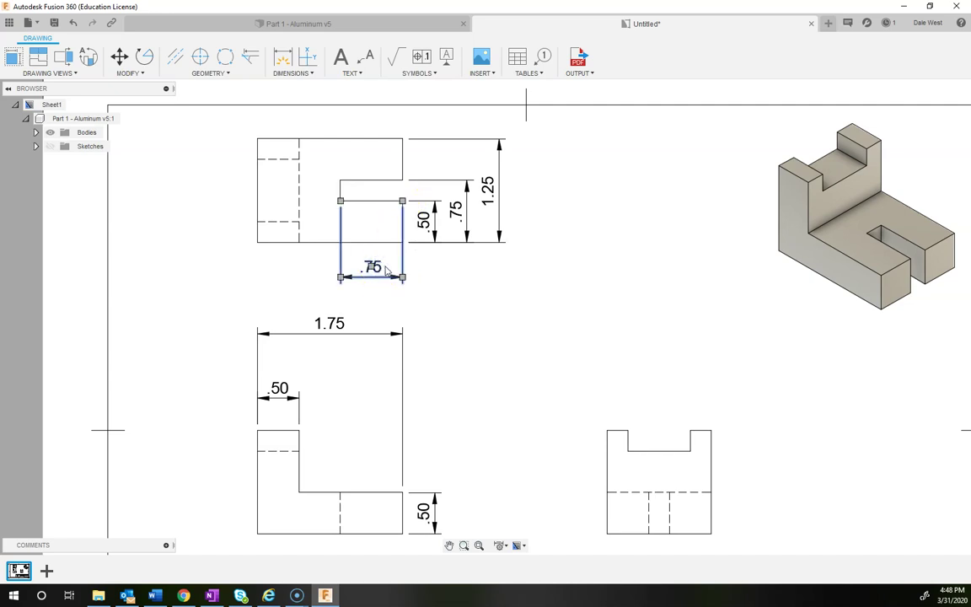
{"action": "key", "text": "Delete"}
Dimension the slot's length from its inner lower corner to the top view's lower right corner, placing the dimension just below the view.
{"action": "left_click", "coordinate": [282, 56]}
{"action": "left_click", "coordinate": [340, 201]}
{"action": "left_click", "coordinate": [402, 241]}
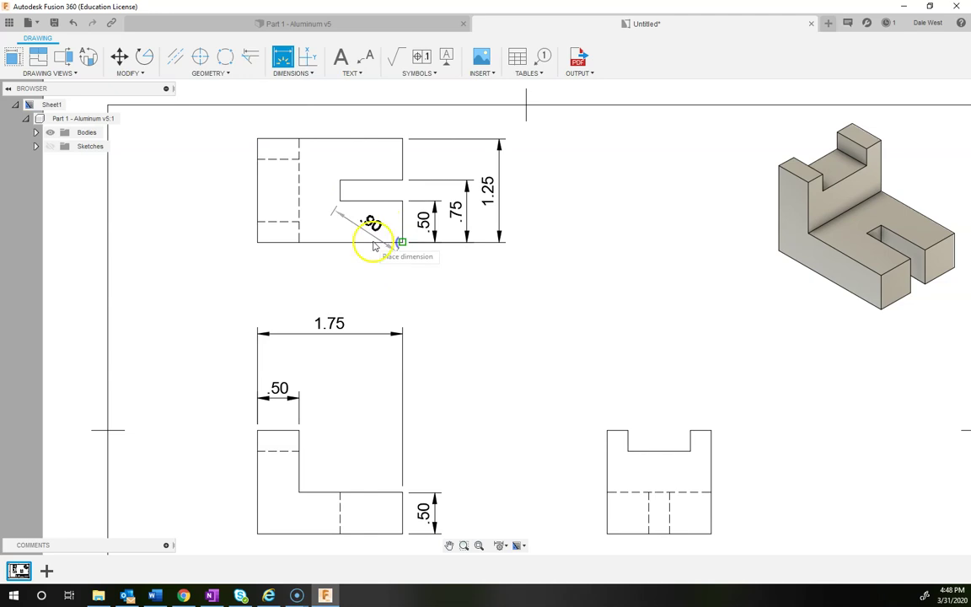
{"action": "left_click", "coordinate": [411, 276]}
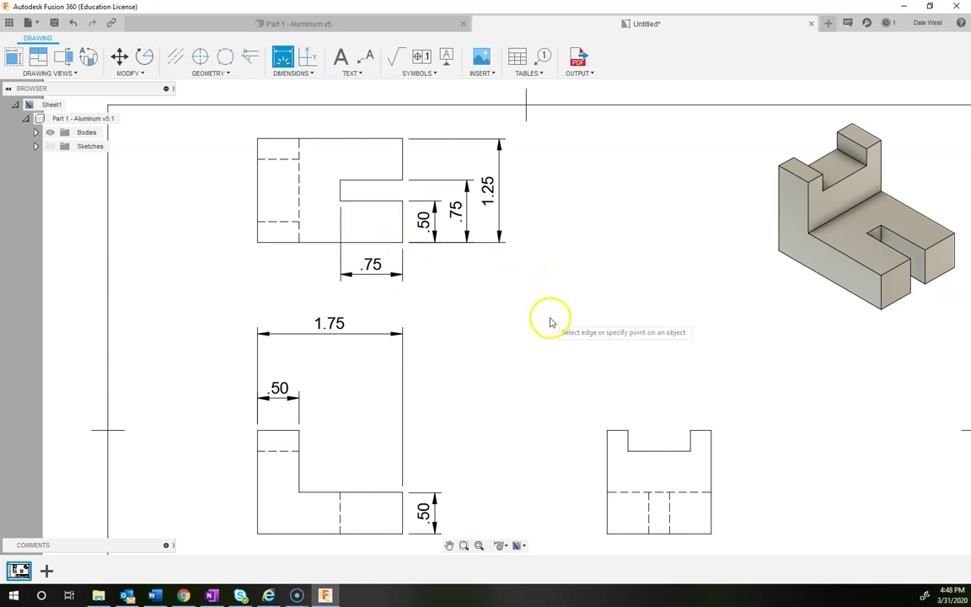
{"action": "scroll", "coordinate": [553, 321], "scroll_direction": "down", "scroll_amount": 1}
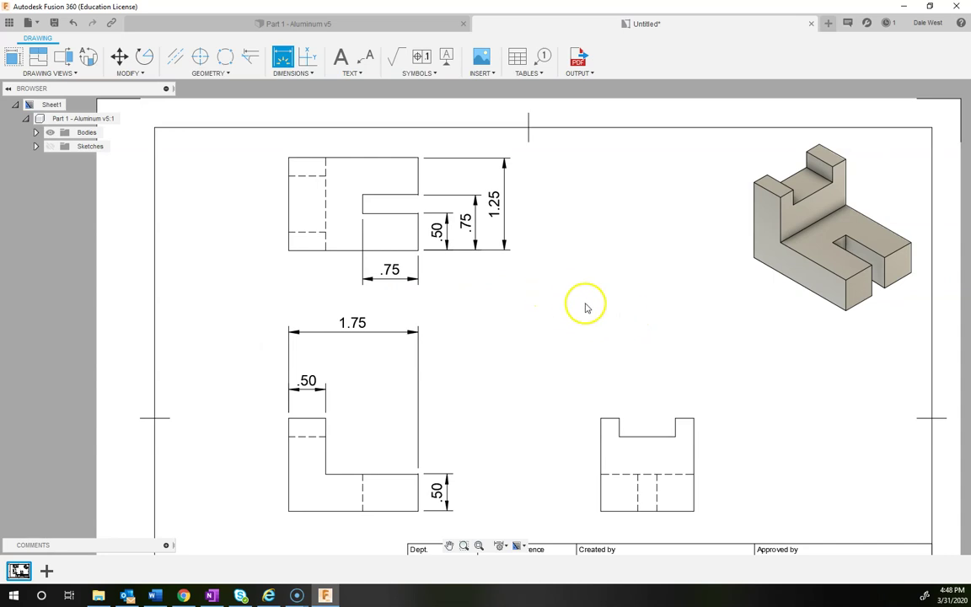
{"action": "key", "text": "Escape"}
Dimension the notch depth from the notch's own corners in the side view, place it close beside the view, and delete it.
{"action": "middle_click_drag", "start_coordinate": [615, 350], "coordinate": [483, 286]}
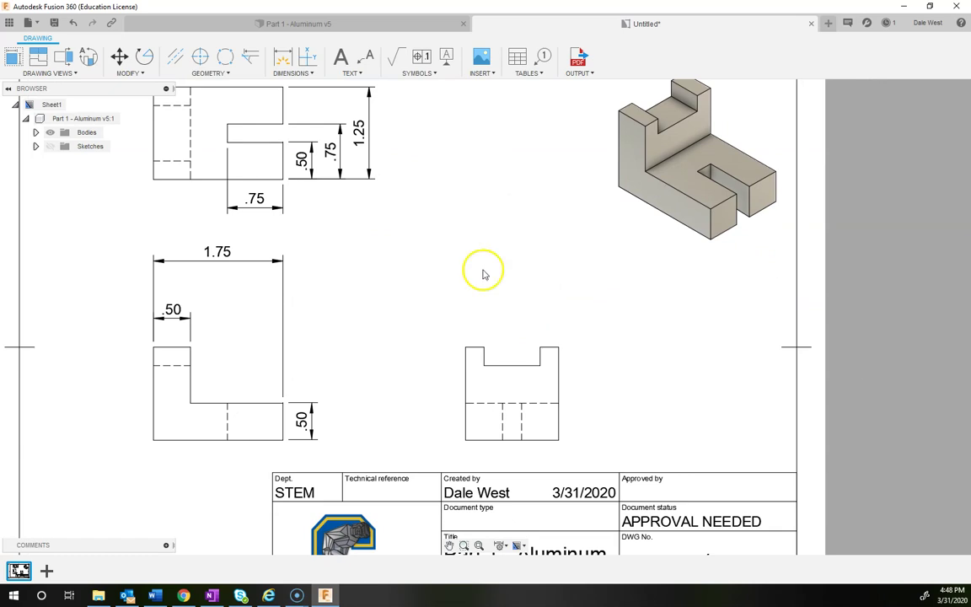
{"action": "left_click", "coordinate": [484, 355]}
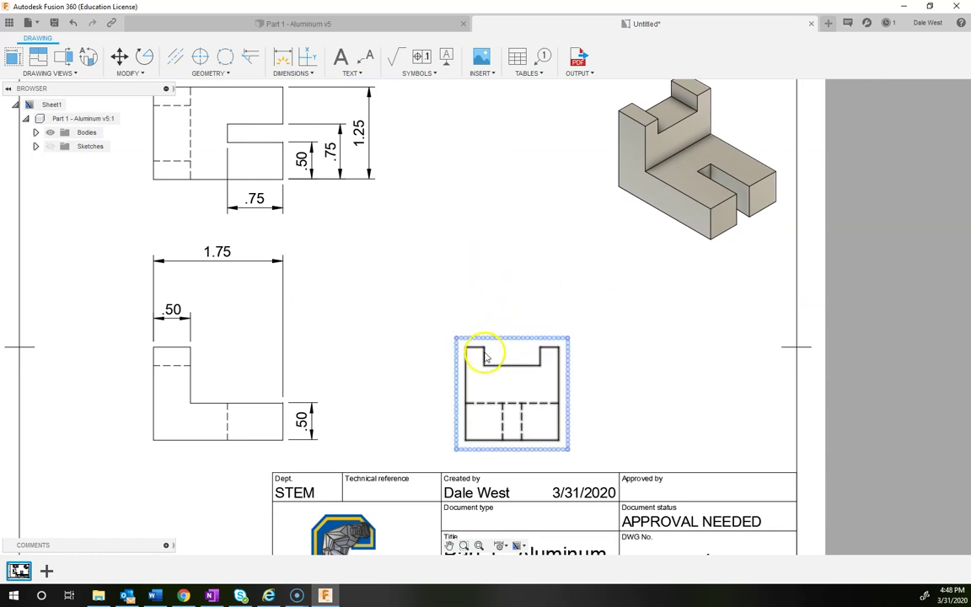
{"action": "left_click", "coordinate": [282, 56]}
{"action": "left_click", "coordinate": [483, 348]}
{"action": "left_click", "coordinate": [484, 365]}
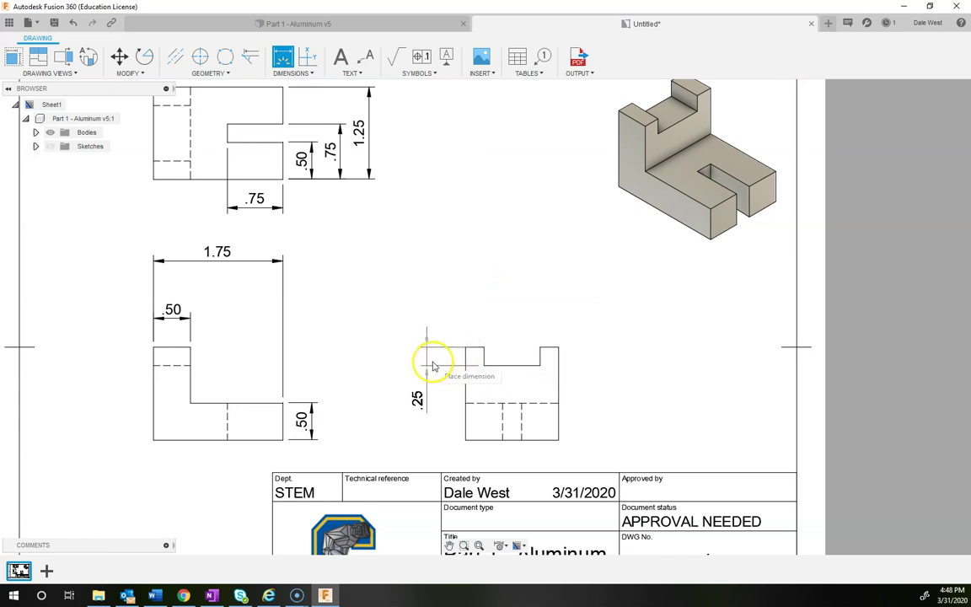
{"action": "left_click", "coordinate": [446, 366]}
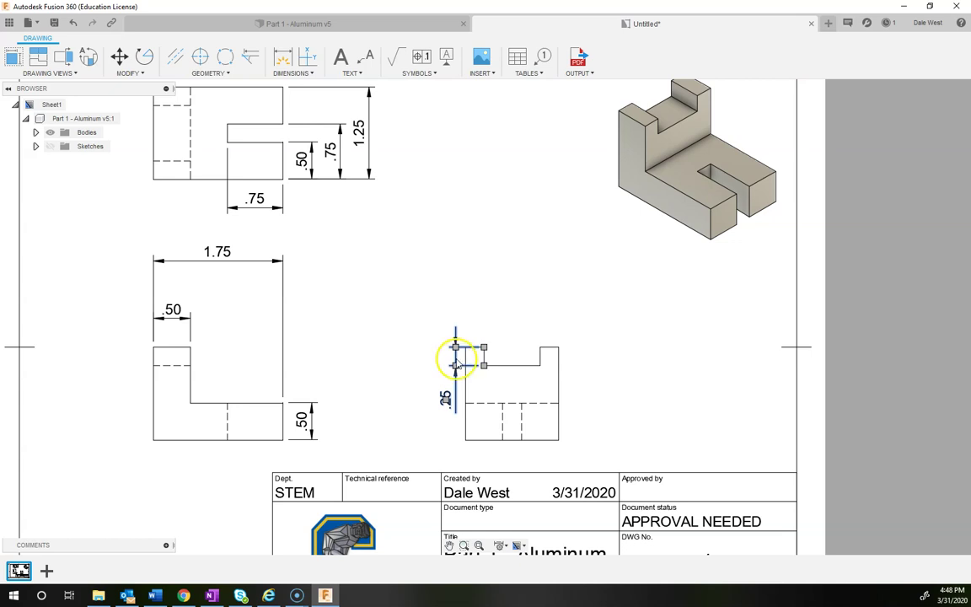
Dimension the side view's notch depth from its upper left corner and its overall height, stacking both dimensions left of the view.
{"action": "left_click", "coordinate": [283, 59]}
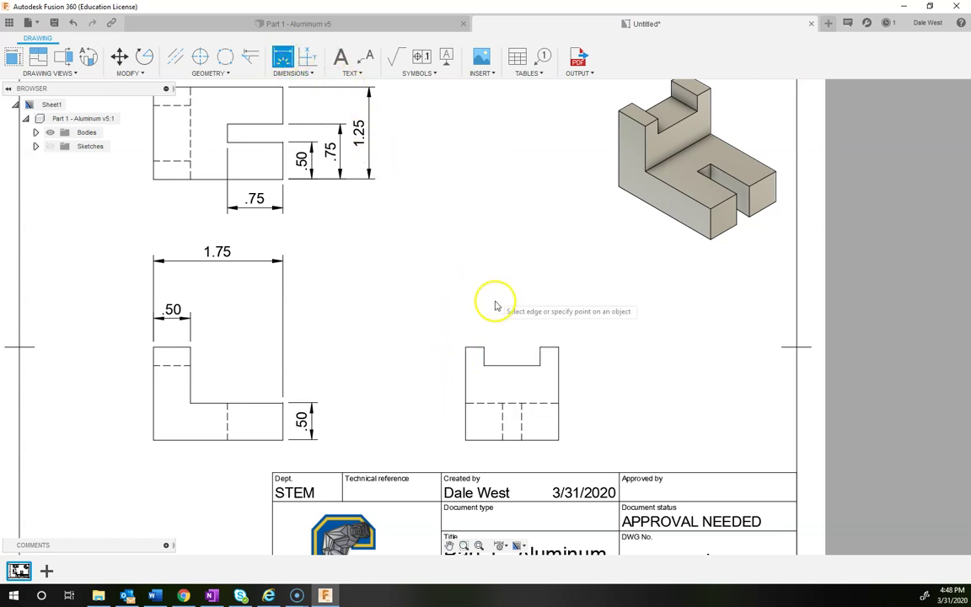
{"action": "left_click", "coordinate": [464, 348]}
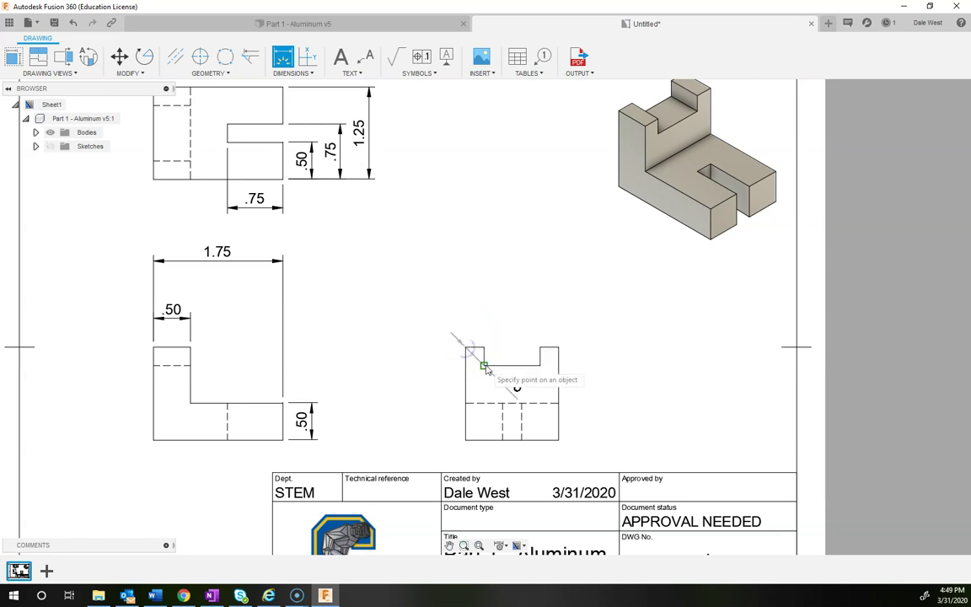
{"action": "left_click", "coordinate": [438, 366]}
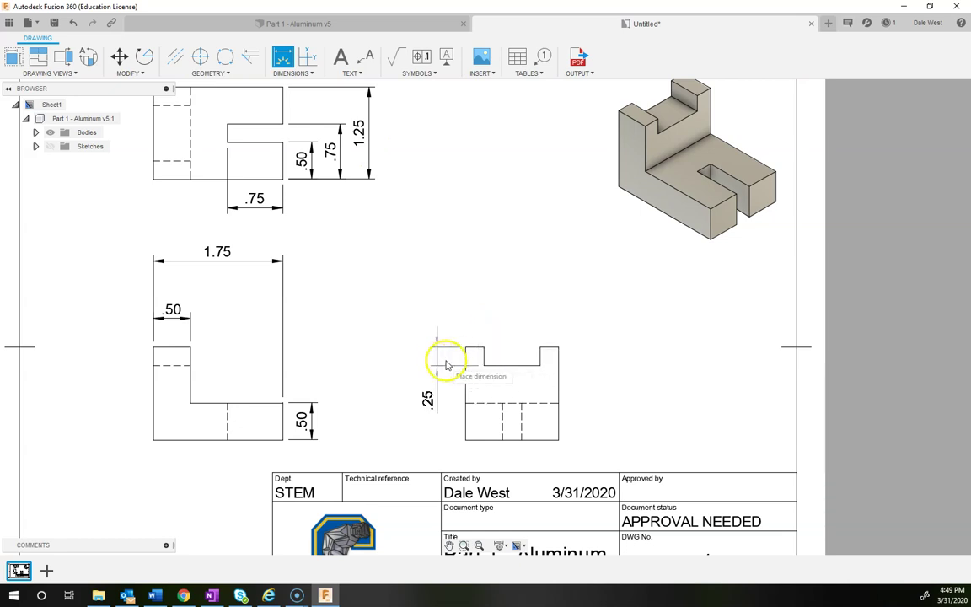
{"action": "left_click", "coordinate": [446, 365]}
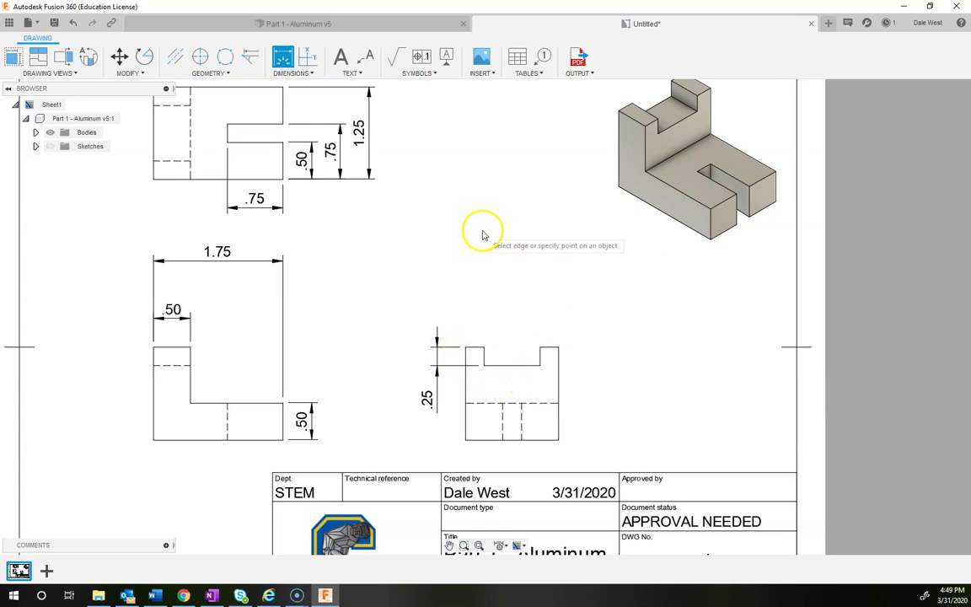
{"action": "left_click", "coordinate": [465, 348]}
{"action": "left_click", "coordinate": [465, 439]}
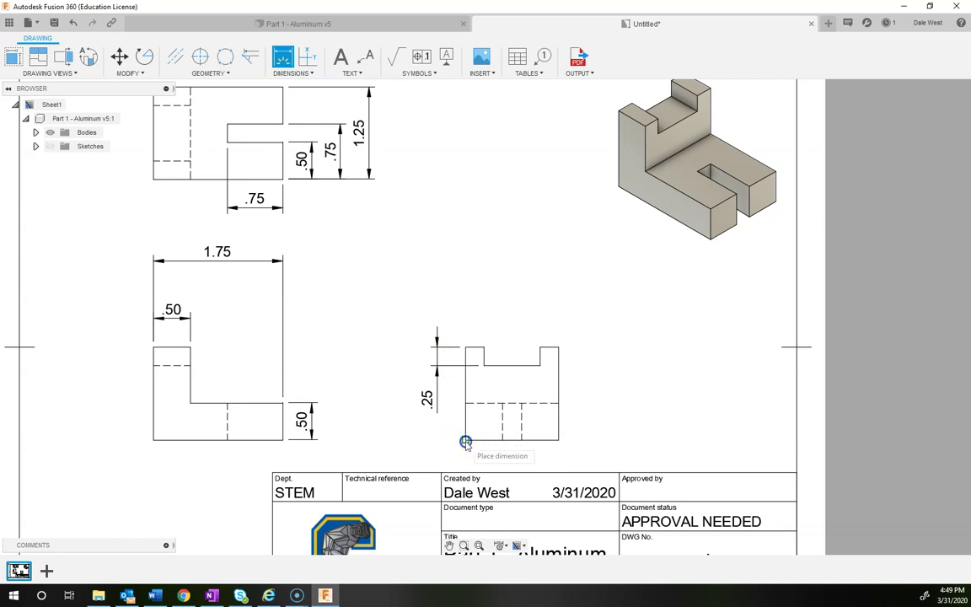
{"action": "left_click", "coordinate": [405, 431]}
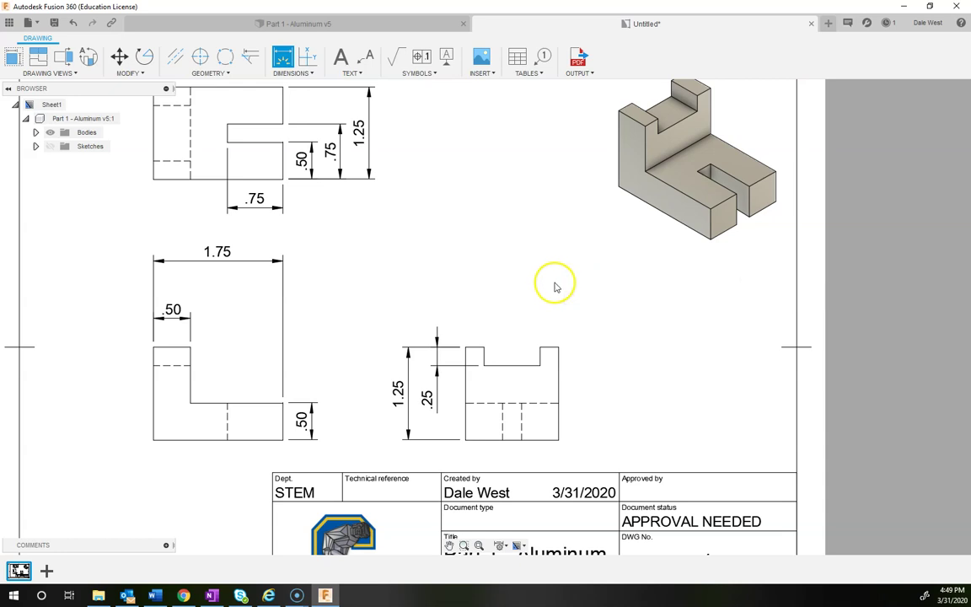
Dimension from the side view's upper left corner to the near and far sides of the notch, stacking both dimensions above the view.
{"action": "left_click", "coordinate": [283, 56]}
{"action": "left_click", "coordinate": [470, 347]}
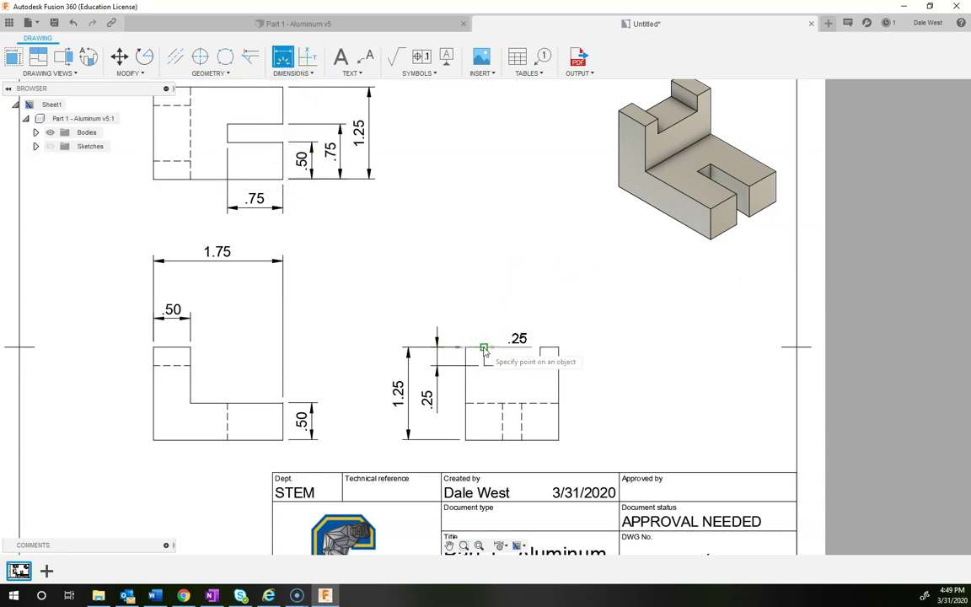
{"action": "left_click", "coordinate": [480, 319]}
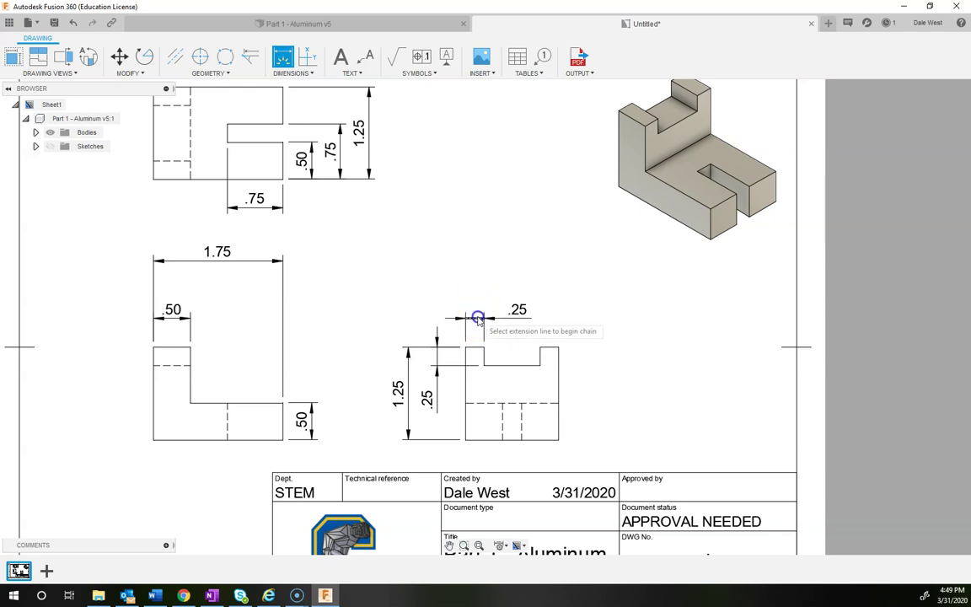
{"action": "left_click", "coordinate": [467, 345]}
{"action": "left_click", "coordinate": [547, 347]}
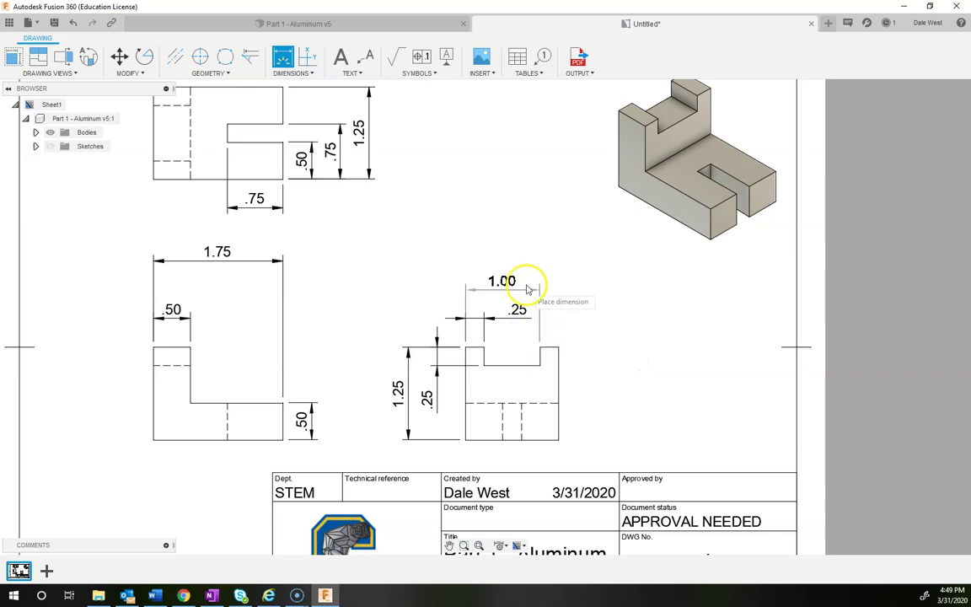
{"action": "left_click", "coordinate": [531, 281]}
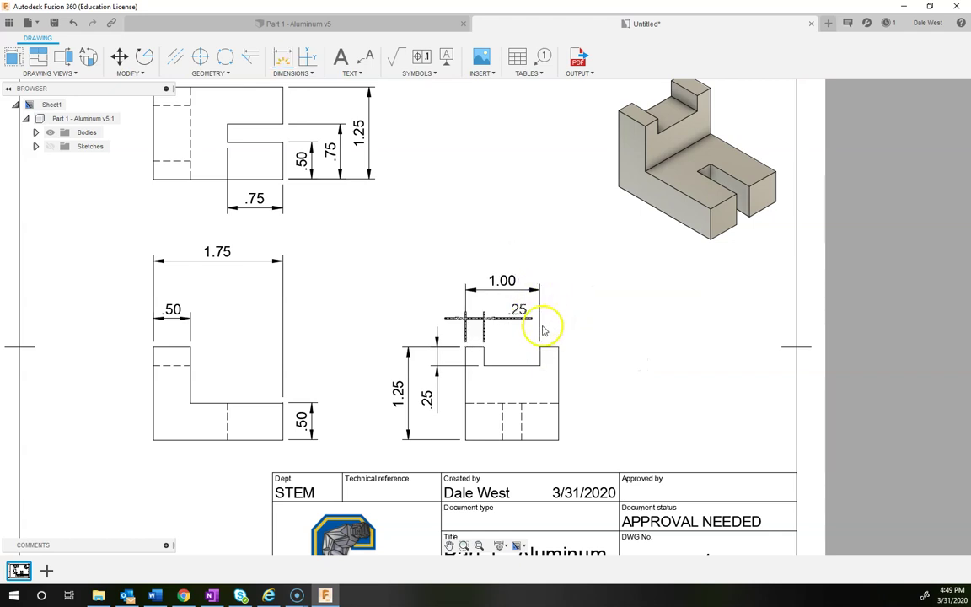
Move the text of the horizontal .25 dimension above the side view to the left of its extension lines.
{"action": "left_click", "coordinate": [517, 311]}
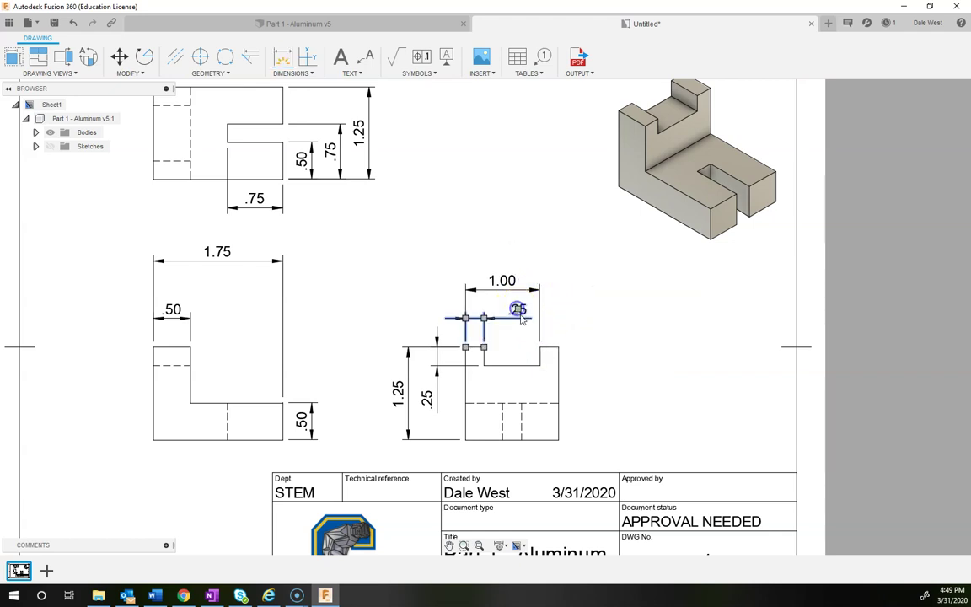
{"action": "left_click", "coordinate": [650, 329]}
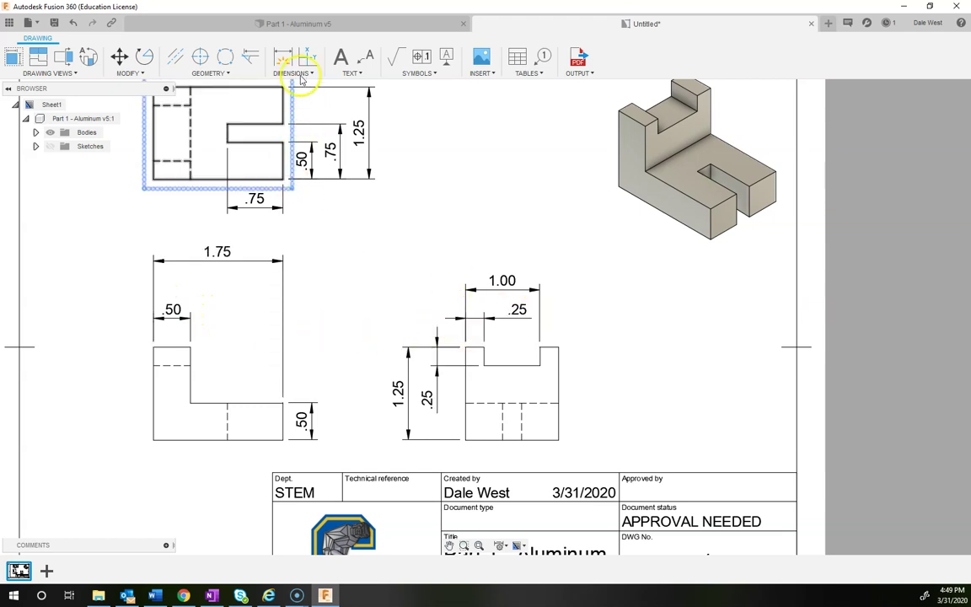
{"action": "left_click", "coordinate": [520, 310]}
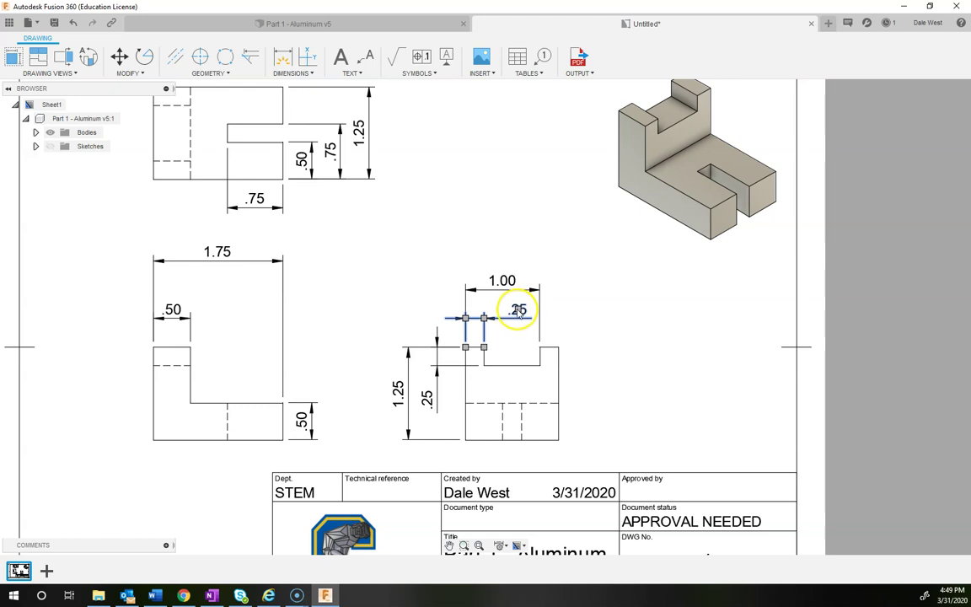
{"action": "left_click", "coordinate": [519, 310]}
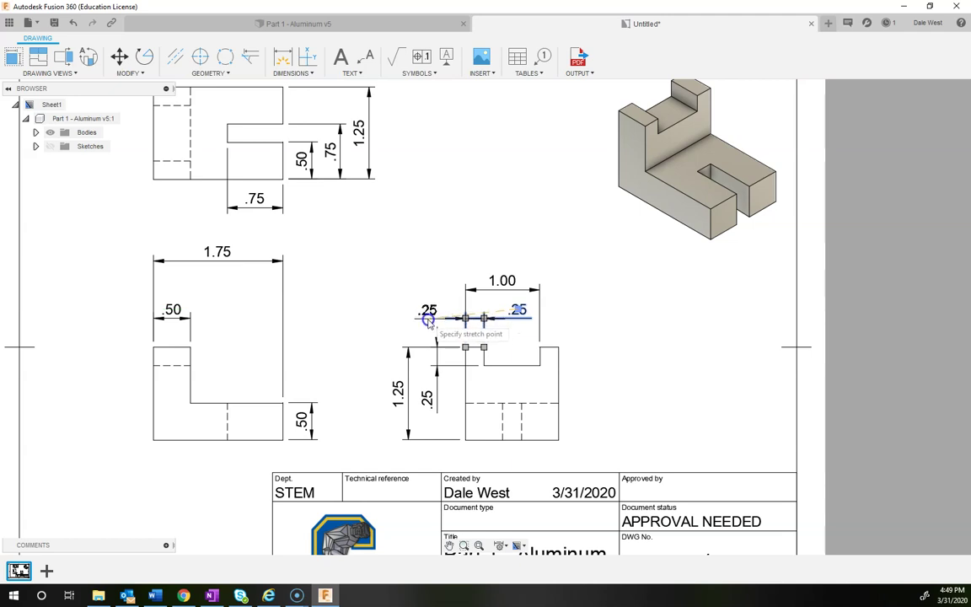
{"action": "left_click", "coordinate": [428, 318]}
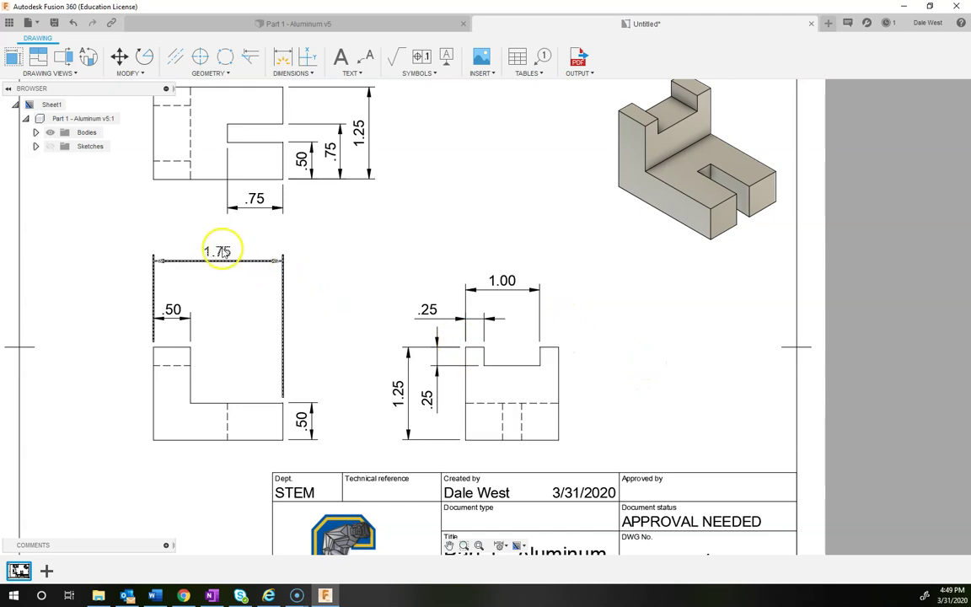
Try to move the text of the .50 dimension above the front view.
{"action": "left_click", "coordinate": [172, 309]}
{"action": "left_click", "coordinate": [178, 310]}
{"action": "left_click", "coordinate": [256, 292]}
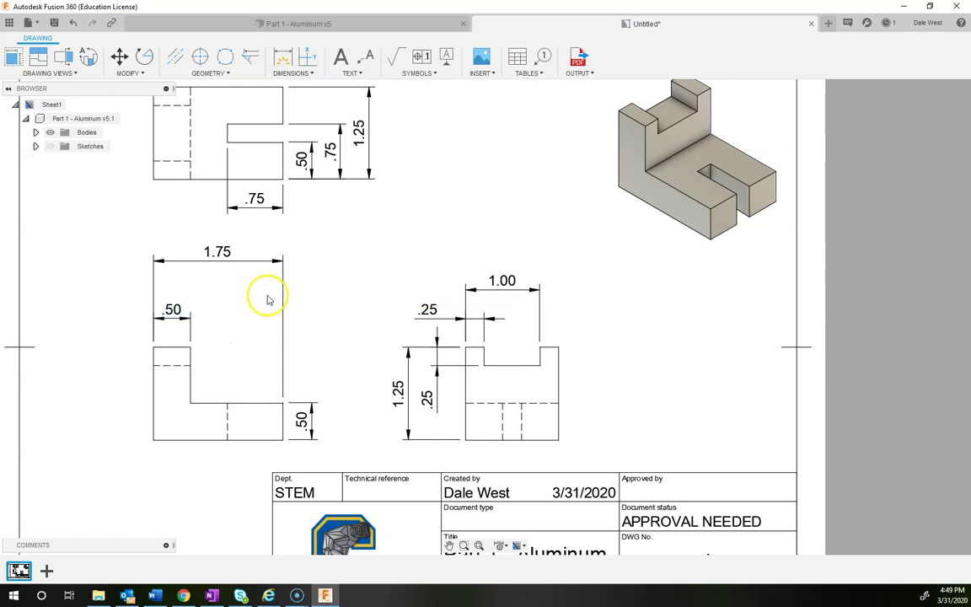
{"action": "scroll", "coordinate": [485, 361], "scroll_direction": "down", "scroll_amount": 1}
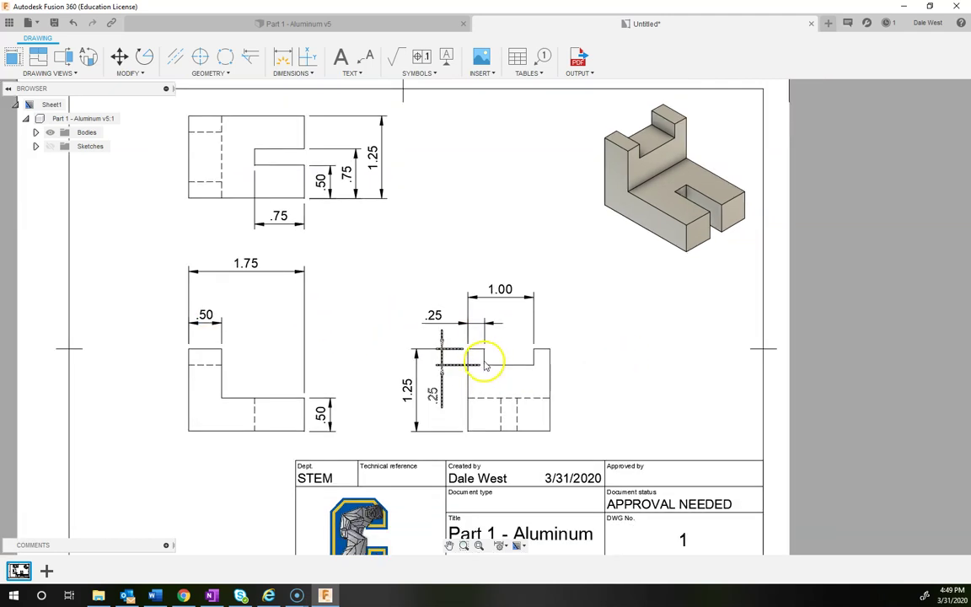
Reposition the front view vertically, together with its aligned side view, so both sit clear of the title block and below the top view.
{"action": "scroll", "coordinate": [484, 360], "scroll_direction": "down", "scroll_amount": 2}
{"action": "left_click", "coordinate": [319, 367]}
{"action": "left_click", "coordinate": [301, 383]}
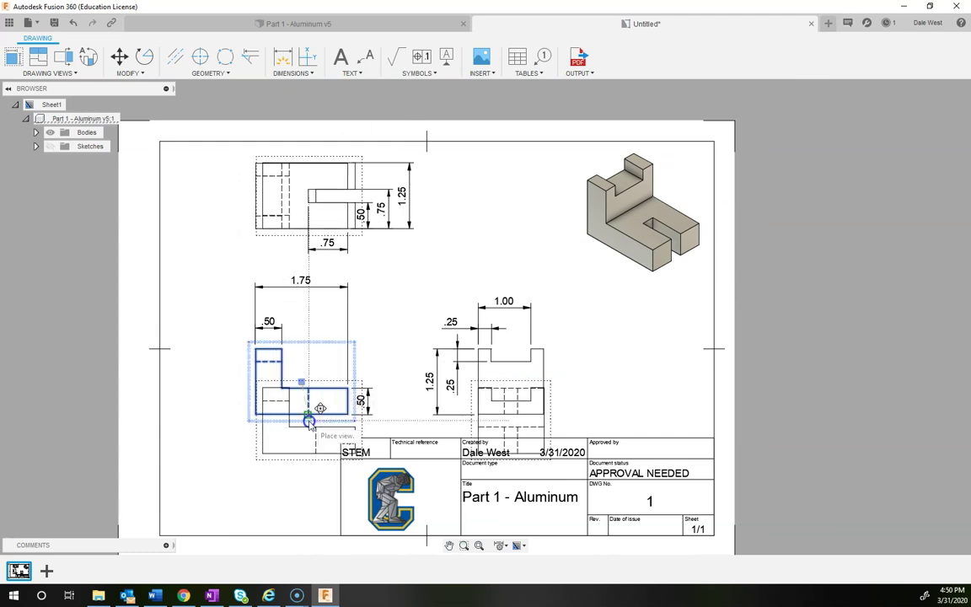
{"action": "left_click", "coordinate": [309, 421]}
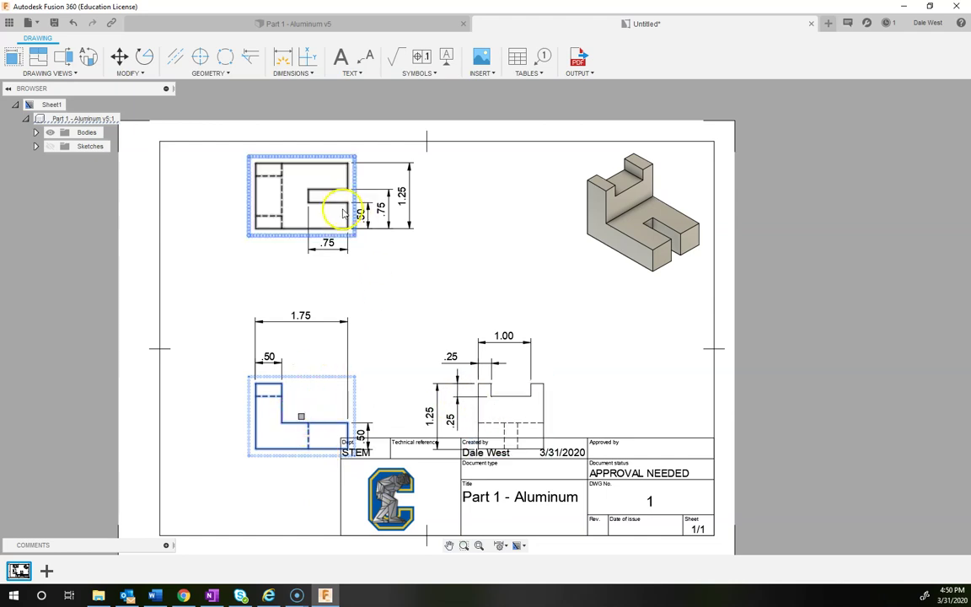
{"action": "left_click_drag", "start_coordinate": [301, 417], "coordinate": [302, 368]}
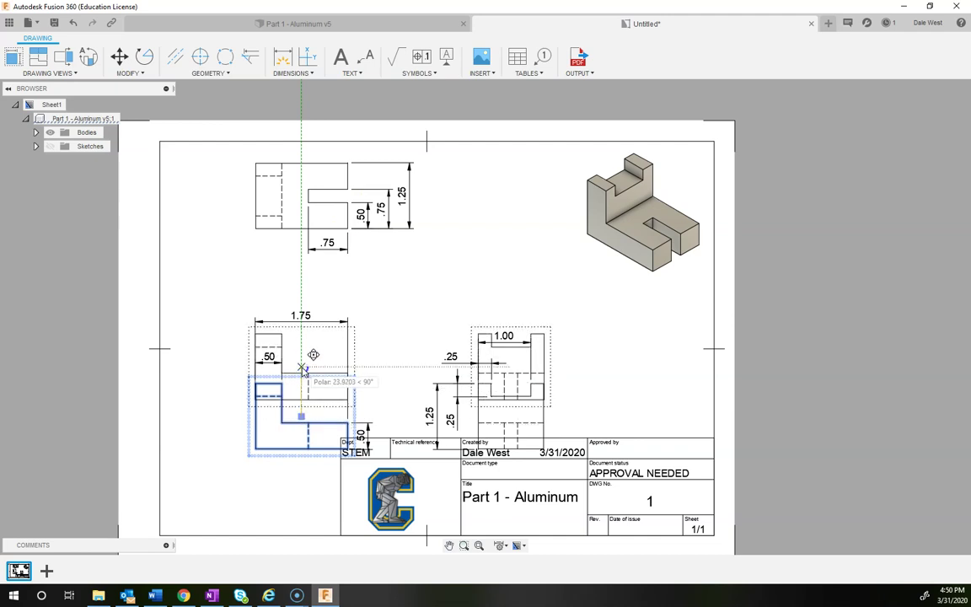
{"action": "left_click_drag", "start_coordinate": [302, 368], "coordinate": [301, 366]}
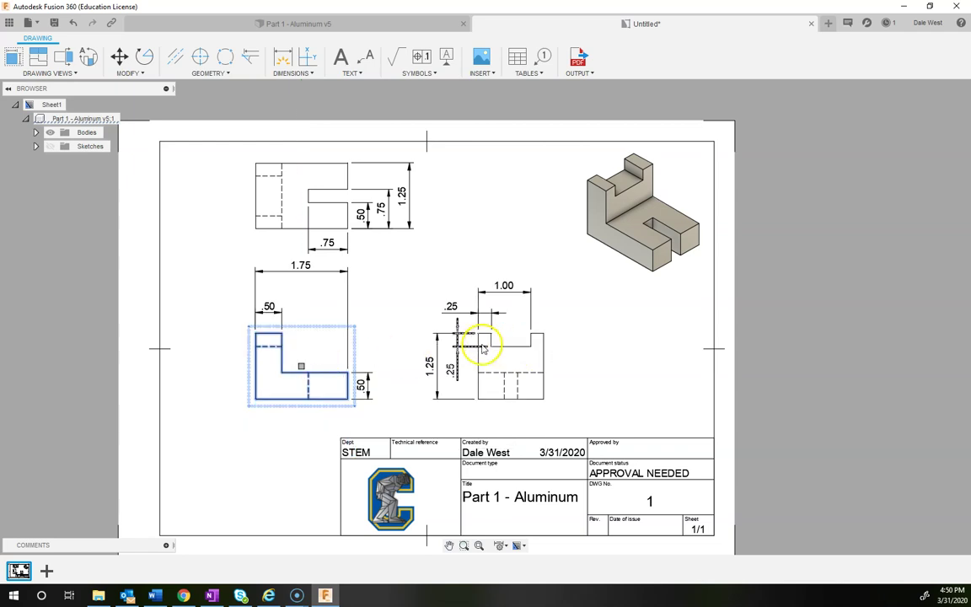
{"action": "left_click_drag", "start_coordinate": [302, 368], "coordinate": [301, 381]}
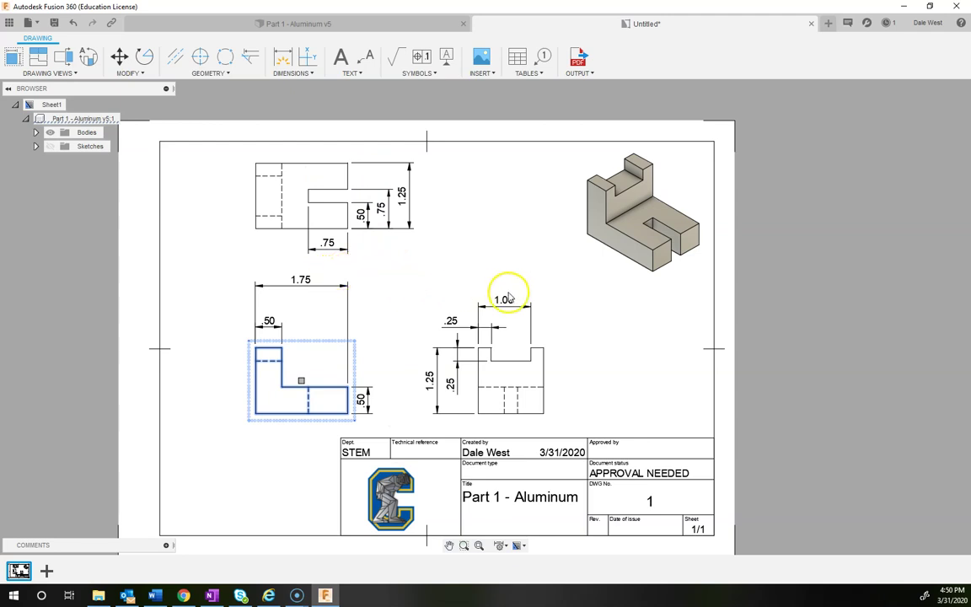
{"action": "left_click", "coordinate": [657, 345]}
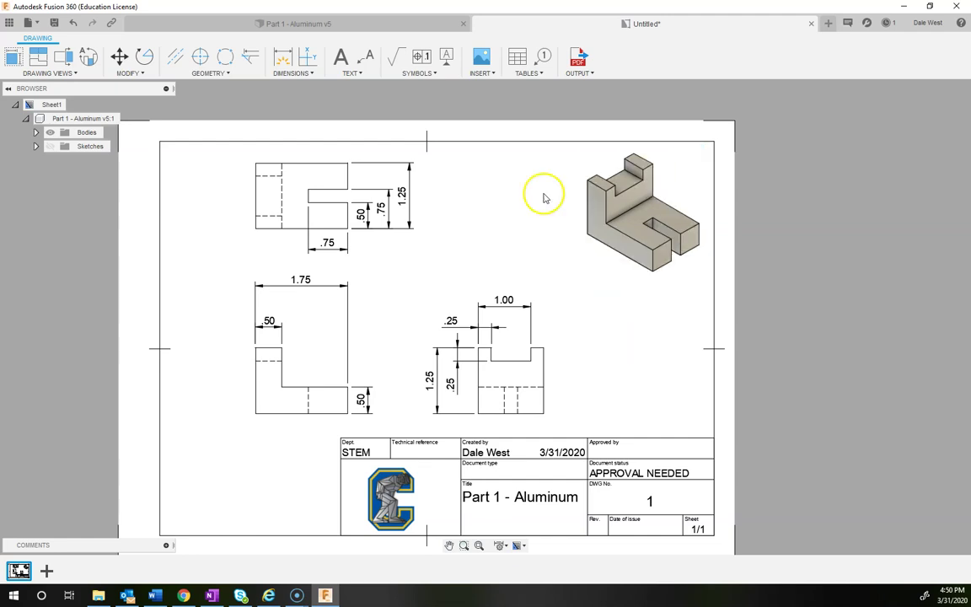
{"action": "left_click", "coordinate": [283, 56]}
{"action": "left_click", "coordinate": [281, 347]}
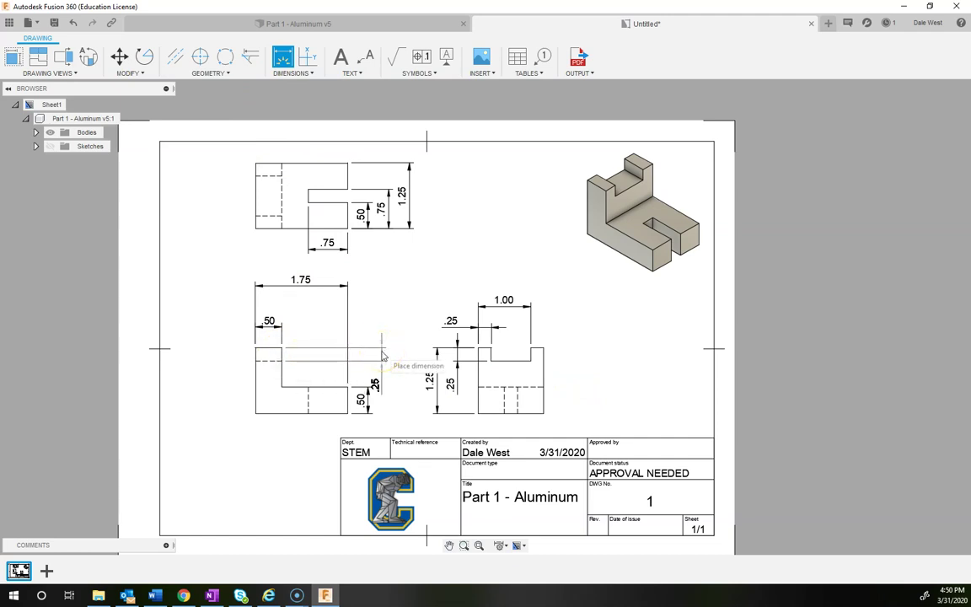
{"action": "key", "text": "Escape"}
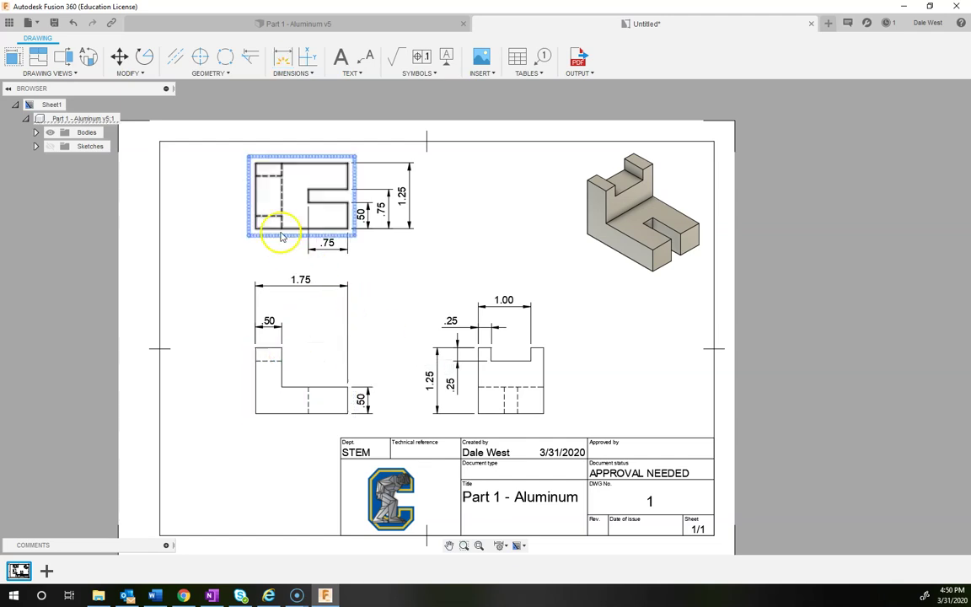
Try to move the .75 dimension farther below the top view.
{"action": "left_click", "coordinate": [283, 57]}
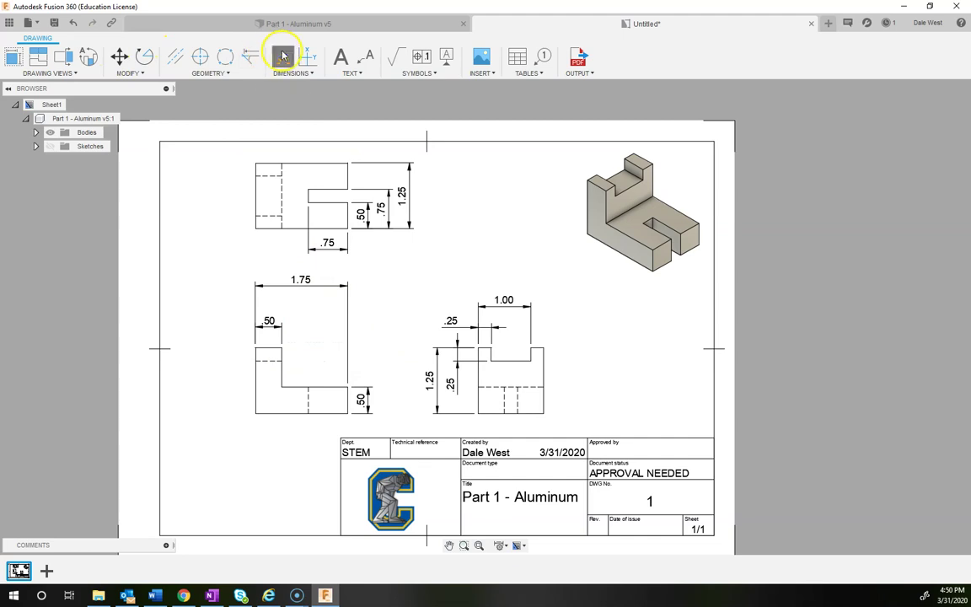
{"action": "left_click", "coordinate": [330, 245]}
{"action": "left_click_drag", "start_coordinate": [331, 244], "coordinate": [334, 271]}
{"action": "key", "text": "ctrl+z"}
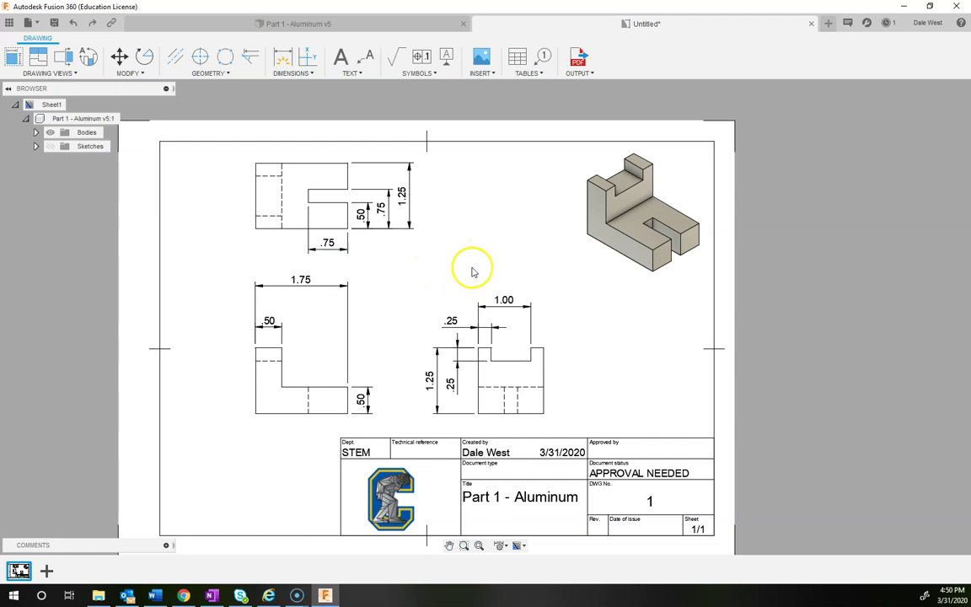
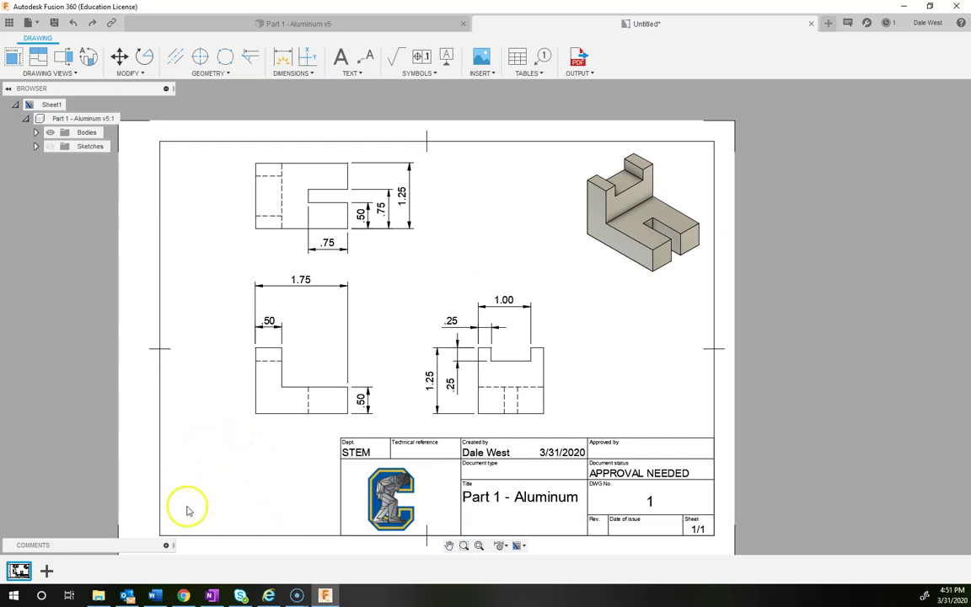
Add a text note beside the title block reading "FOR THIS DRAWING WE USED AN ISO TEMPLATE TO CREATE ALIGNED DIMENSIONS. WE USED".
{"action": "left_click", "coordinate": [257, 437]}
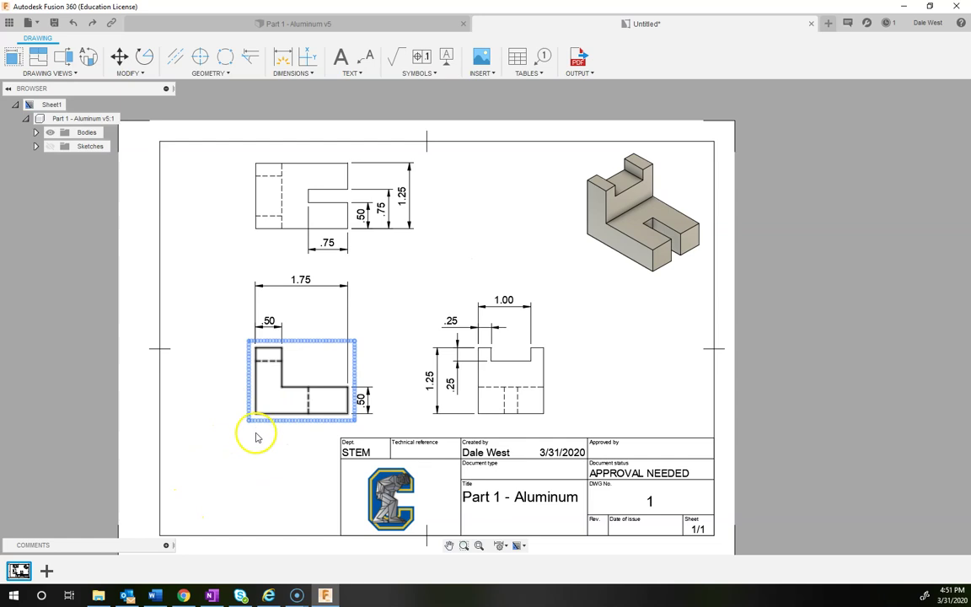
{"action": "left_click", "coordinate": [342, 58]}
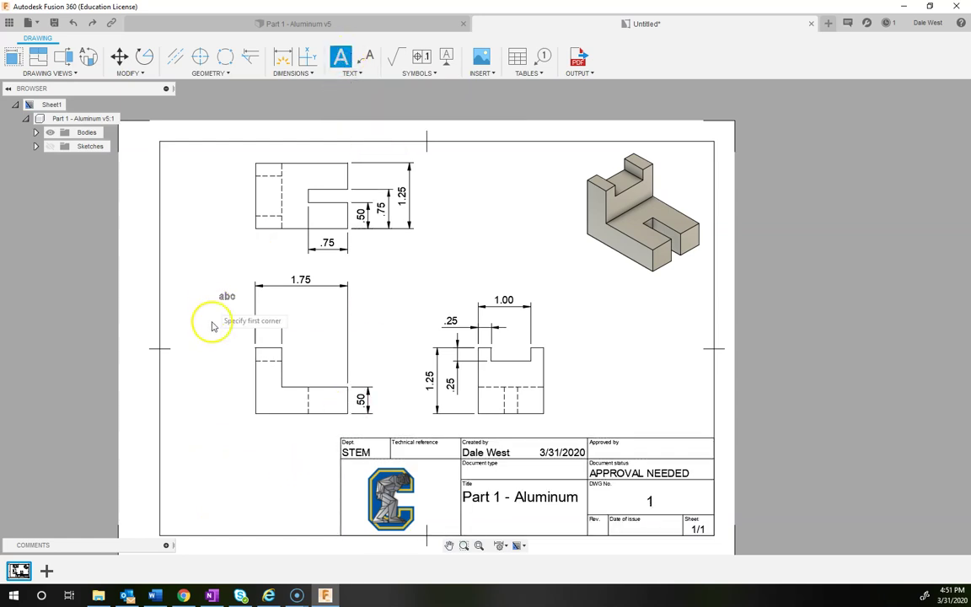
{"action": "left_click", "coordinate": [183, 430]}
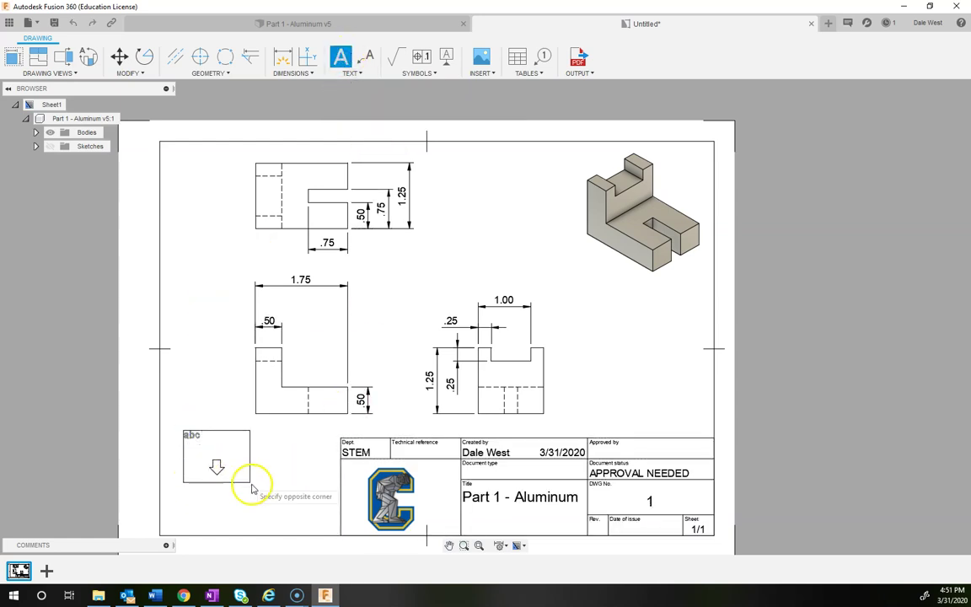
{"action": "left_click", "coordinate": [324, 525]}
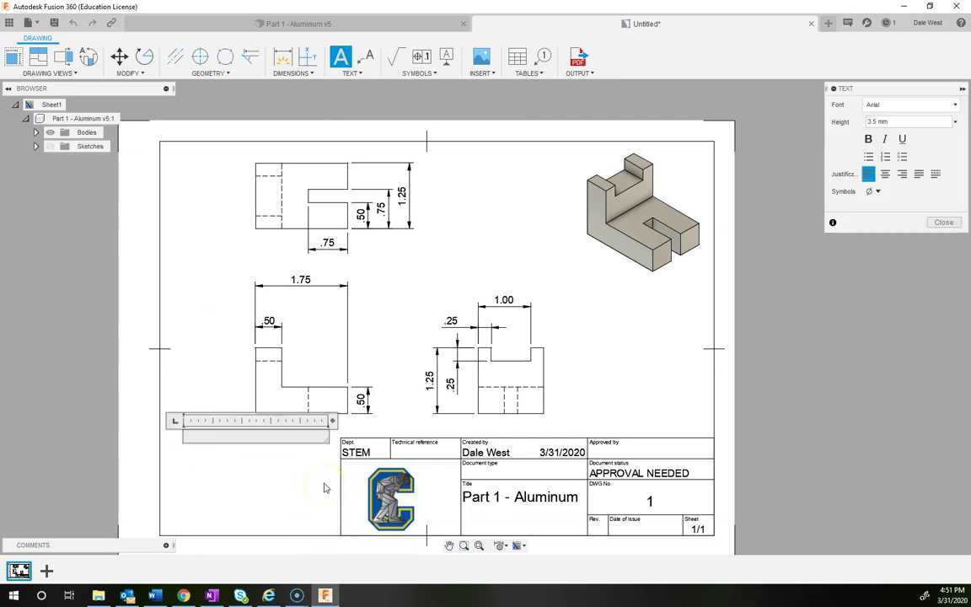
{"action": "type", "text": "FOR THIS DRAWING"}
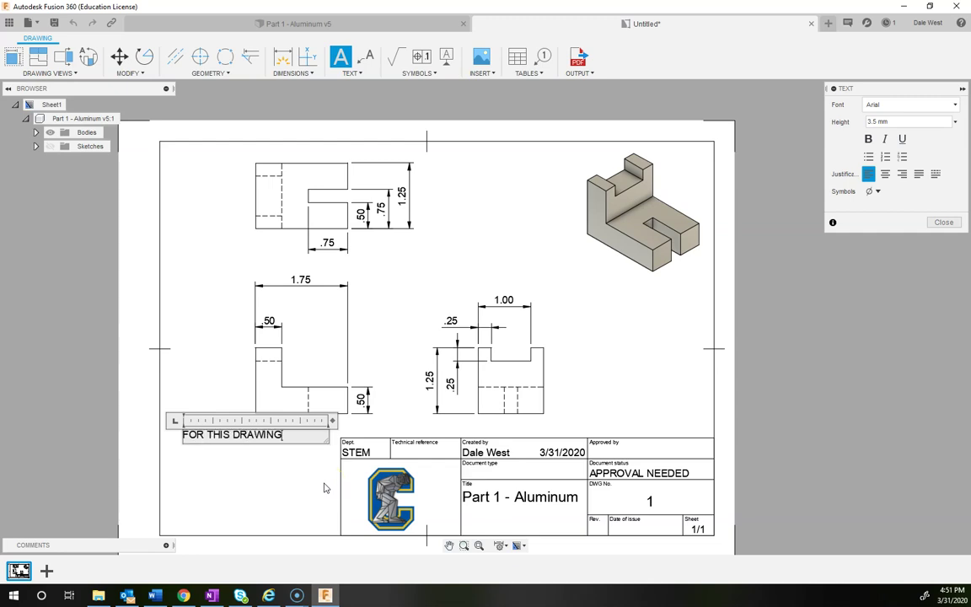
{"action": "type", "text": " WE USED AN ISO TEMPLATE TO "}
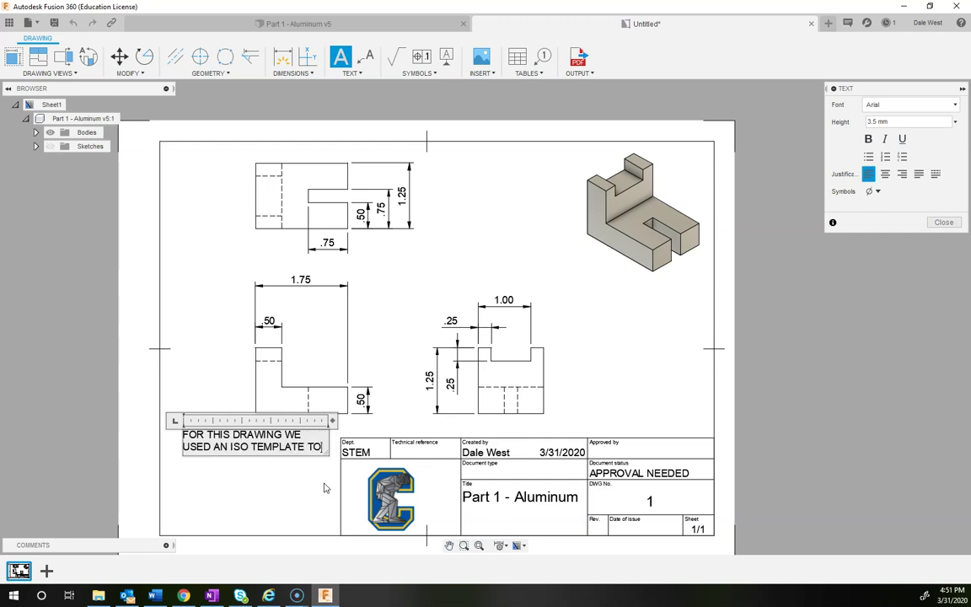
{"action": "type", "text": "CREATE ALIGNED DIME"}
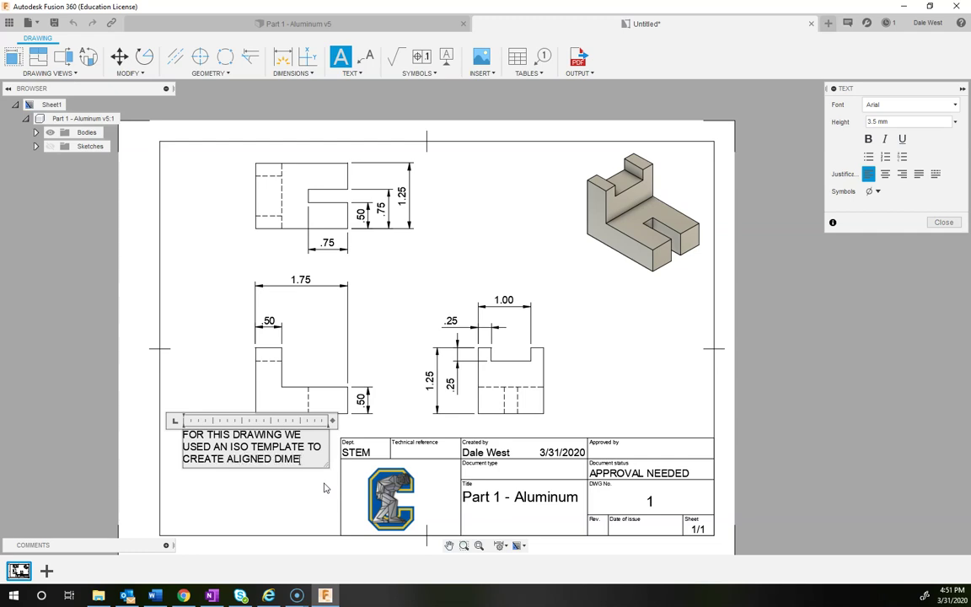
{"action": "type", "text": "SIONS. WE USED"}
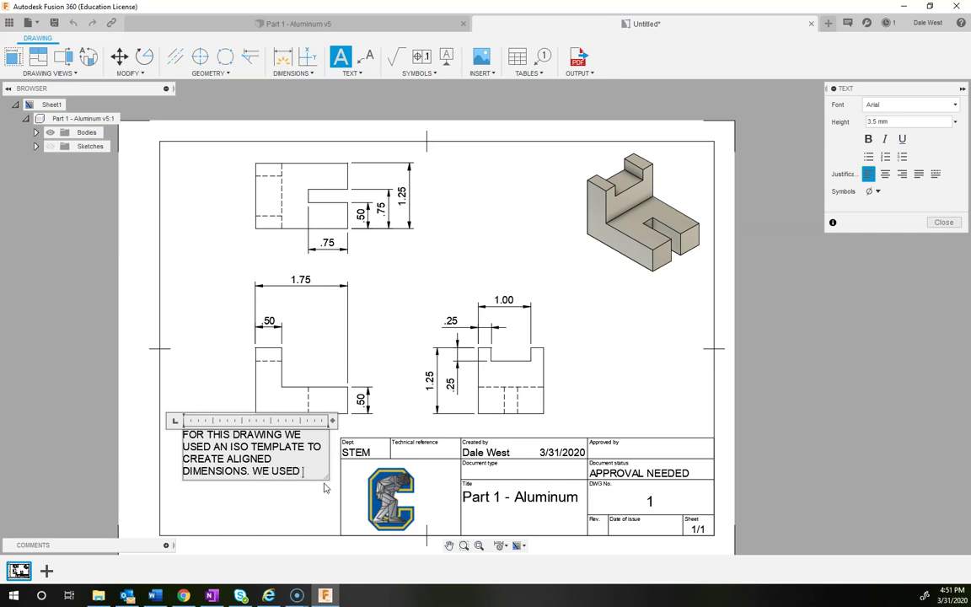
Complete the note's second sentence with "THE DATUM DIMENSION SYSTEM ALSO KNOW AS THE BASELINE DIMENSIONING SYSTEM.".
{"action": "type", "text": "UM DIMENSION"}
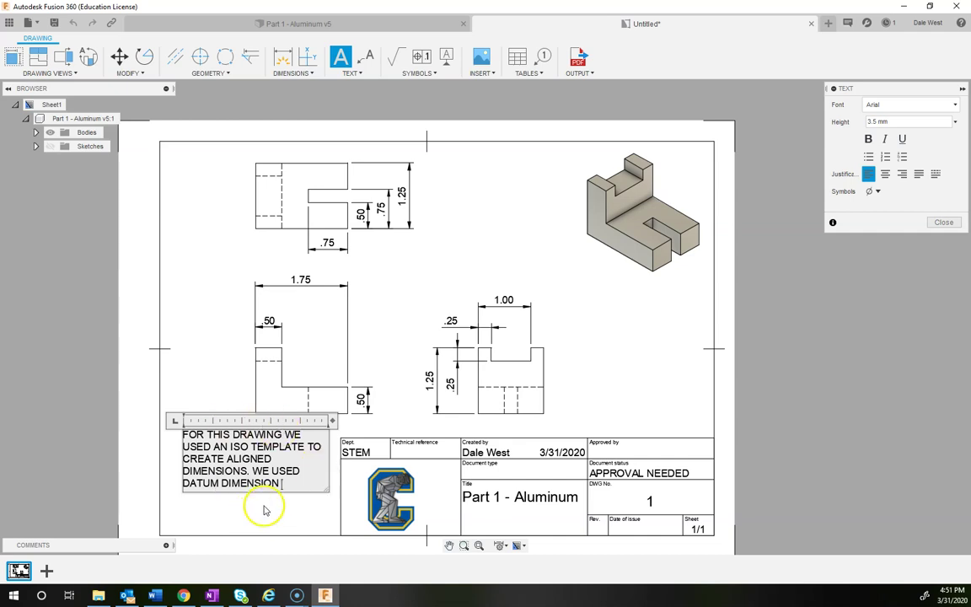
{"action": "left_click", "coordinate": [304, 474]}
{"action": "type", "text": "THE"}
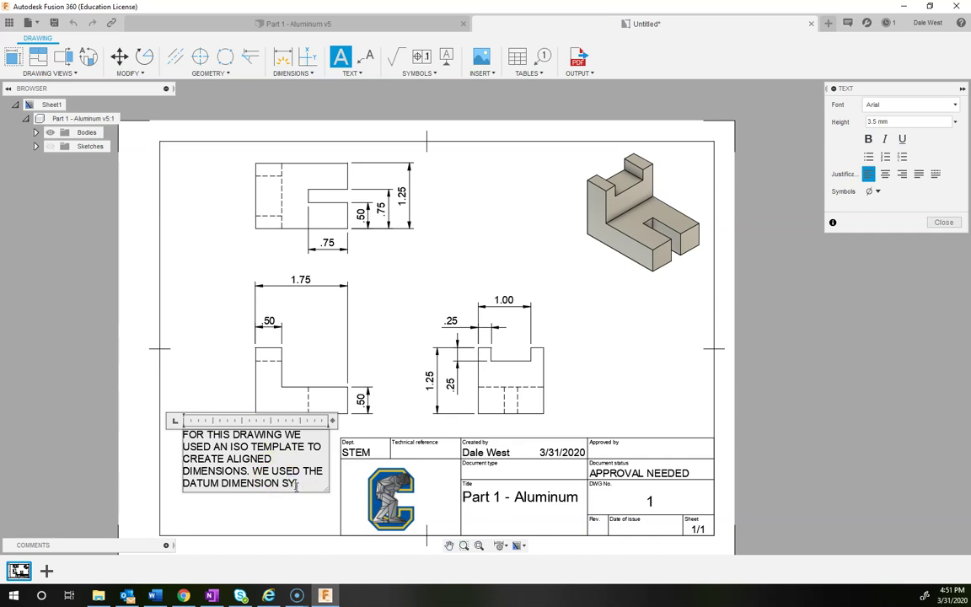
{"action": "type", "text": "ALSO KNOW AS THE BAS"}
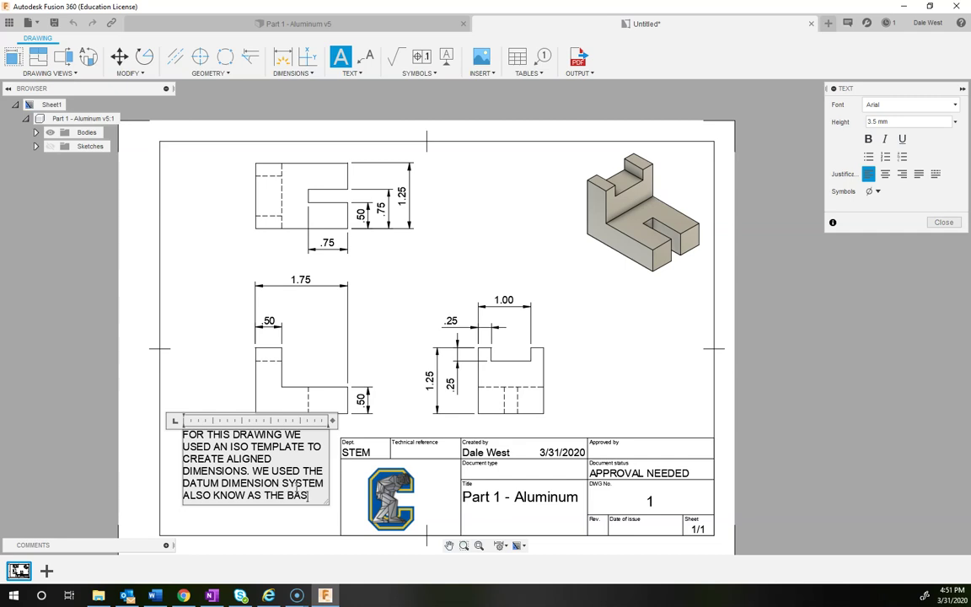
{"action": "type", "text": "NE "}
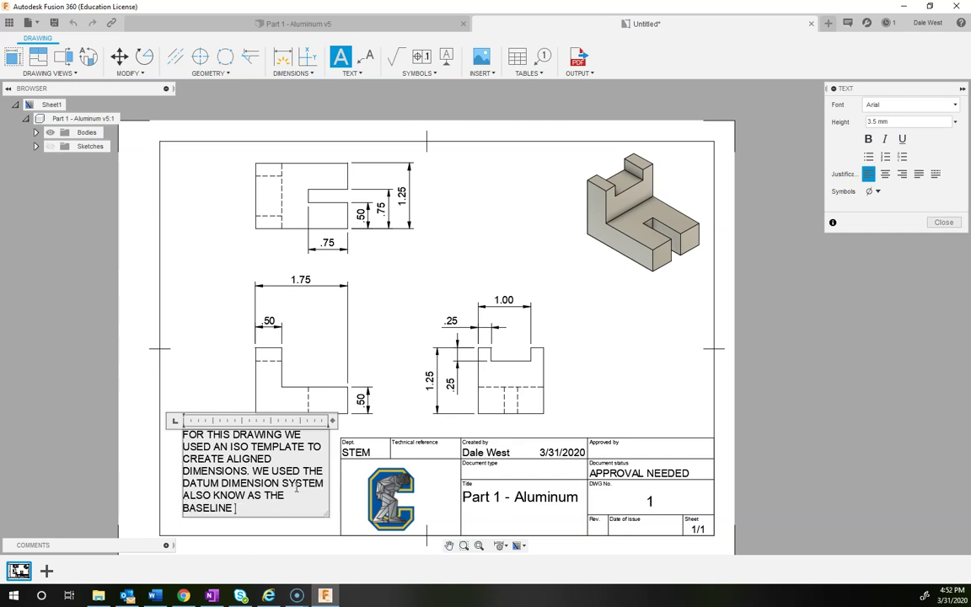
{"action": "type", "text": "DIMENSIONING SYSTE"}
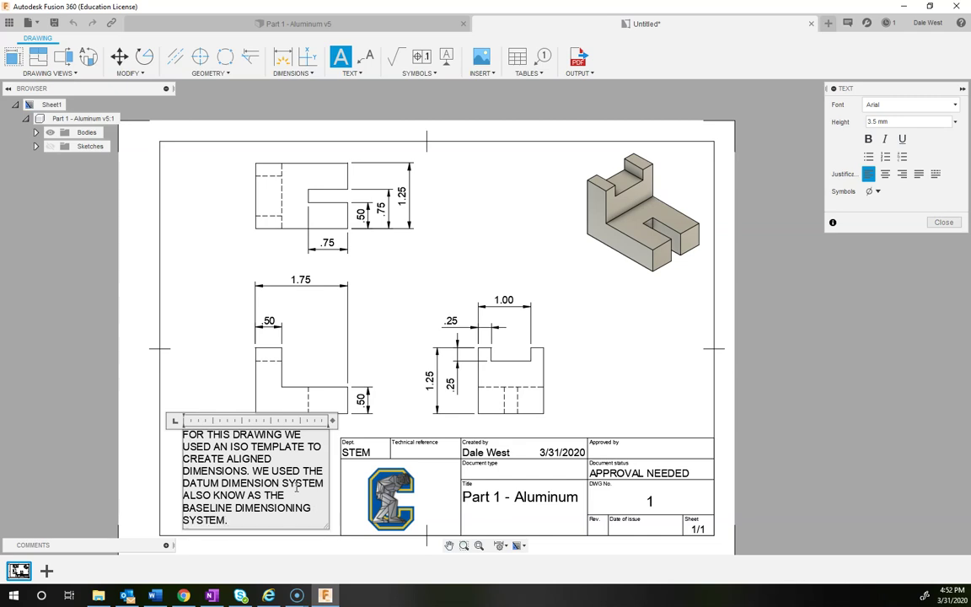
{"action": "type", "text": "M."}
Widen the note's text box so it ends just short of the title block, and finish the note.
{"action": "left_click_drag", "start_coordinate": [332, 420], "coordinate": [356, 419]}
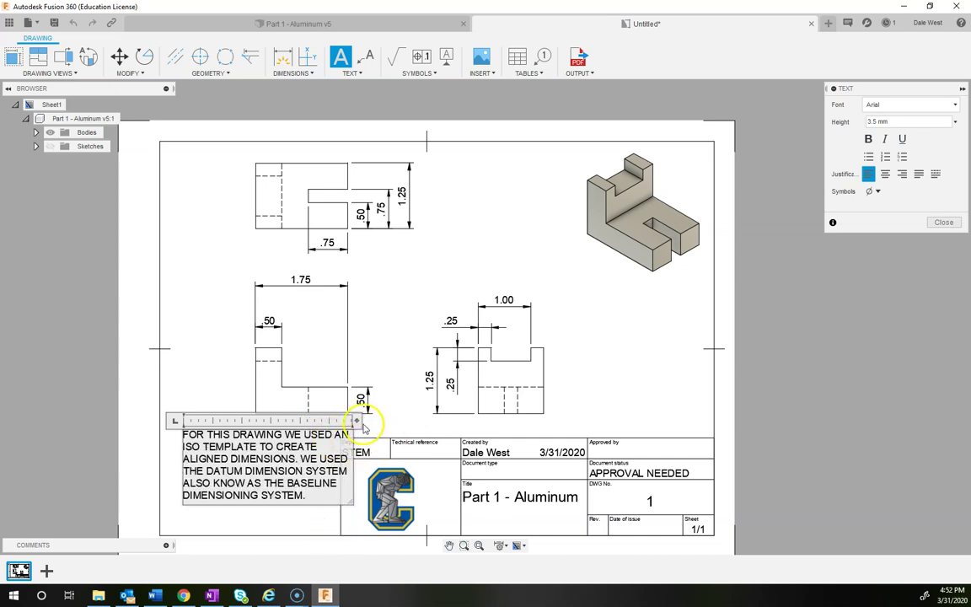
{"action": "mouse_move", "coordinate": [357, 420]}
{"action": "left_mouse_down"}
{"action": "mouse_move", "coordinate": [308, 420]}
{"action": "mouse_move", "coordinate": [341, 422]}
{"action": "left_mouse_up"}
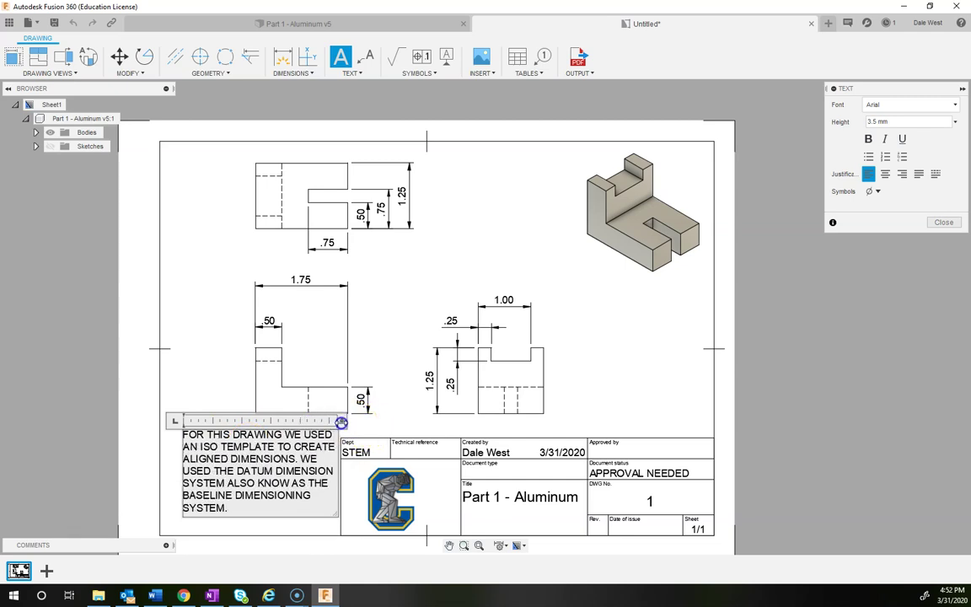
{"action": "left_click", "coordinate": [388, 424]}
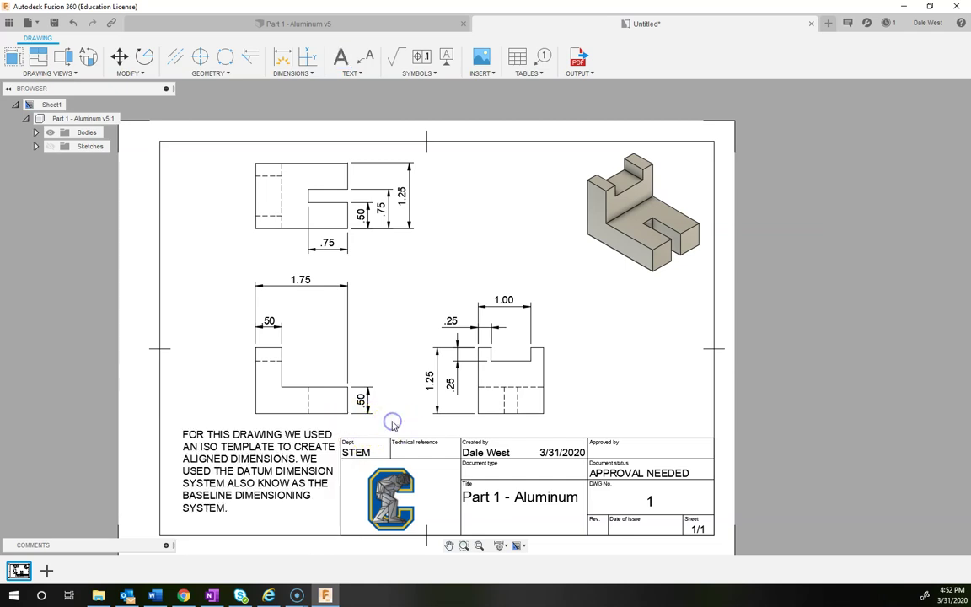
Move the note slightly down and to the left, into the blank area between the sheet border and the title block.
{"action": "left_click", "coordinate": [260, 460]}
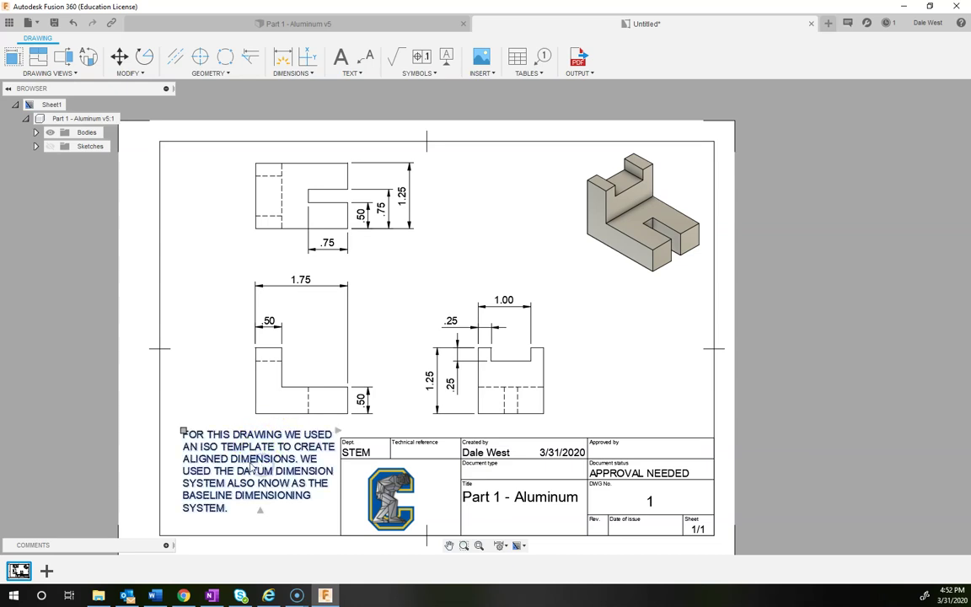
{"action": "left_click", "coordinate": [183, 433]}
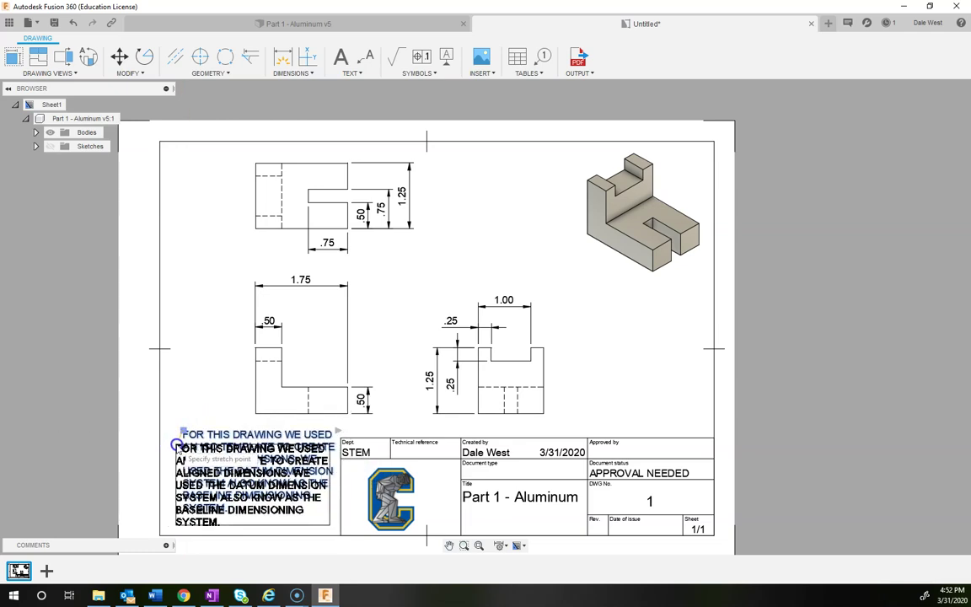
{"action": "left_click", "coordinate": [178, 446]}
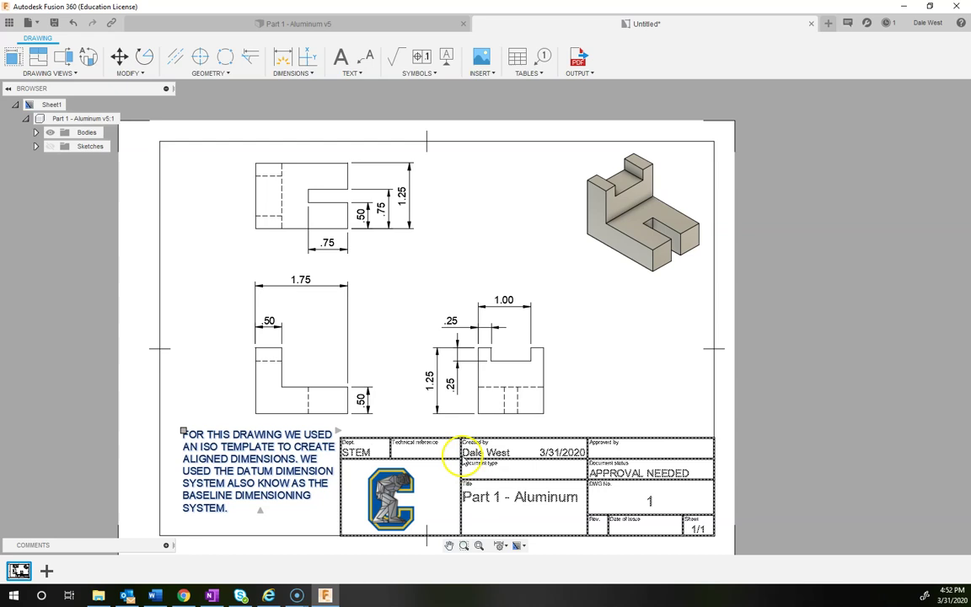
{"action": "left_click", "coordinate": [184, 432]}
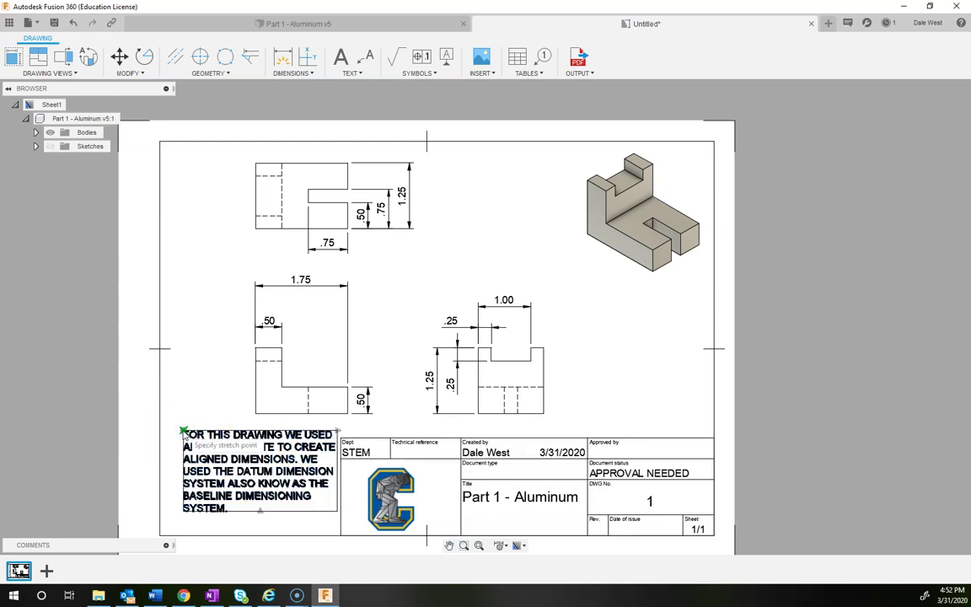
{"action": "left_click", "coordinate": [179, 445]}
{"action": "left_click", "coordinate": [183, 431]}
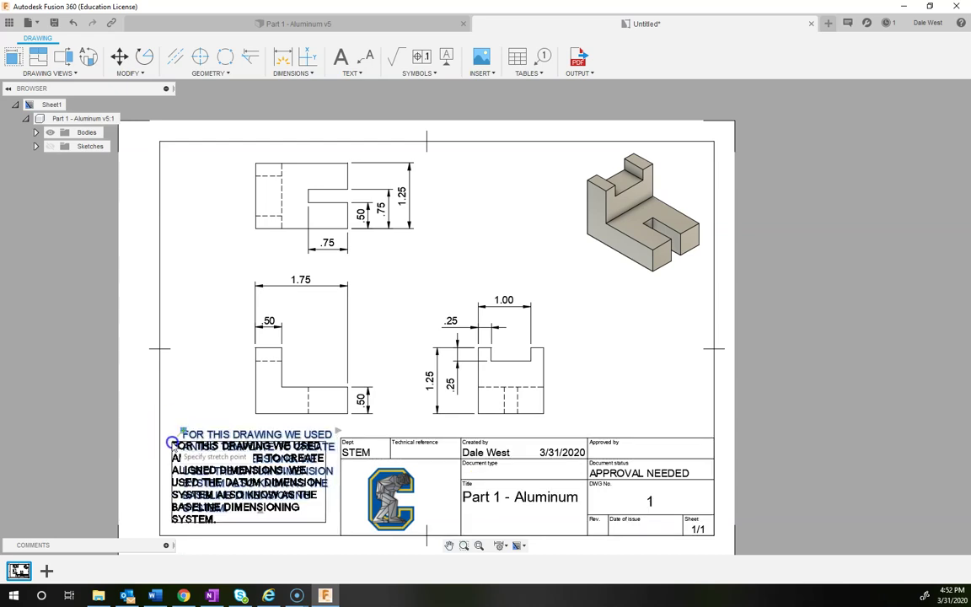
{"action": "left_click", "coordinate": [174, 445]}
{"action": "left_click", "coordinate": [805, 396]}
{"action": "left_click", "coordinate": [802, 398]}
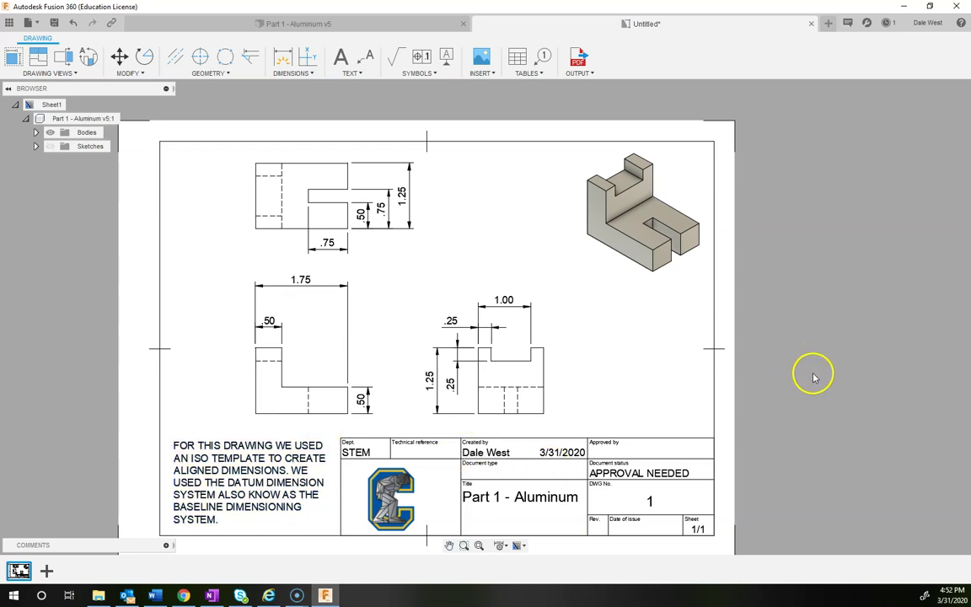
Take a screen clip of the whole drawing sheet.
{"action": "scroll", "coordinate": [754, 429], "scroll_direction": "down", "scroll_amount": 1}
{"action": "middle_click_drag", "start_coordinate": [804, 430], "coordinate": [780, 395]}
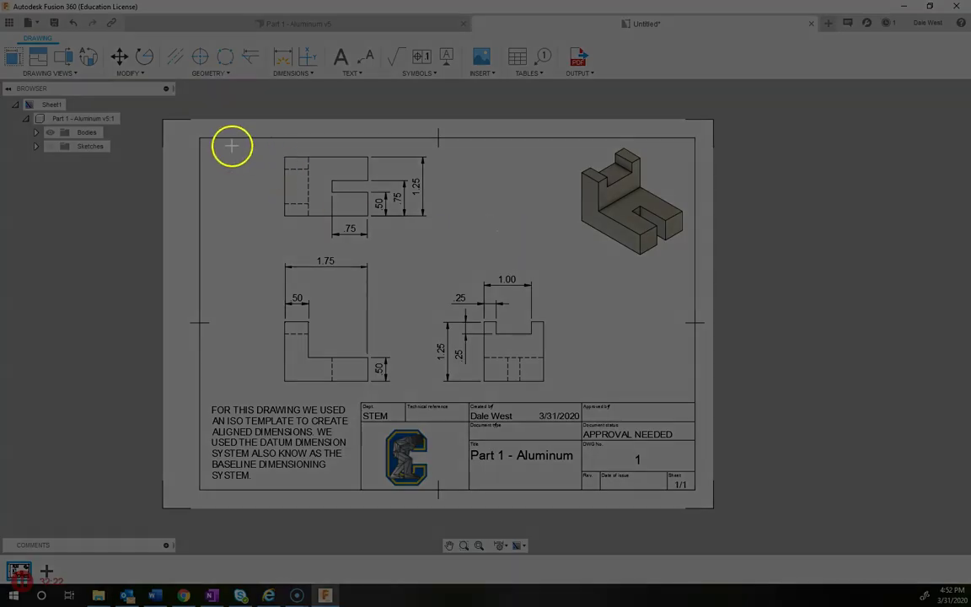
{"action": "left_click_drag", "start_coordinate": [182, 127], "coordinate": [706, 501]}
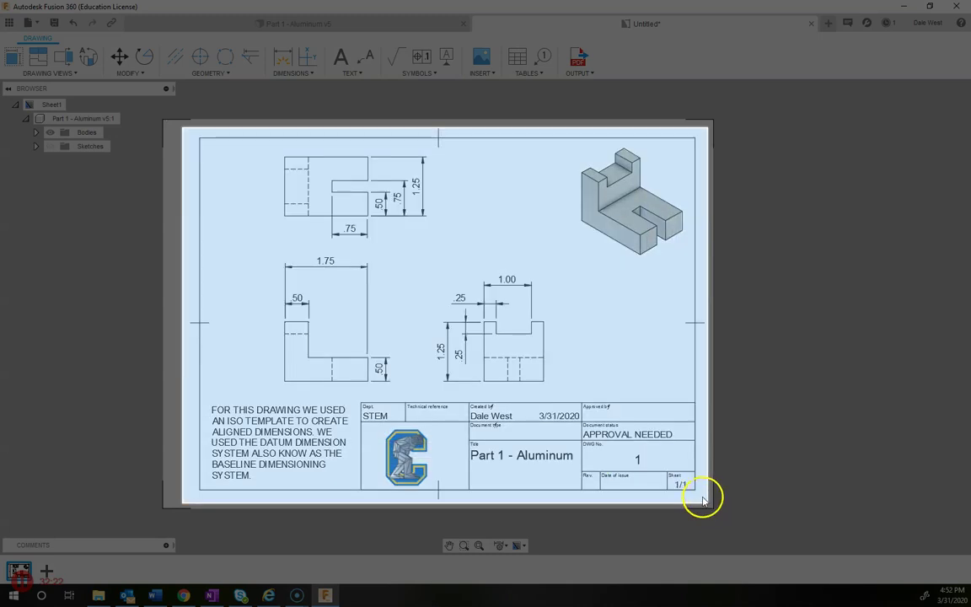
Switch to the OneNote assignment page and paste the drawing's screen clip into the empty cell beside the Part #1 sketch.
{"action": "left_click", "coordinate": [212, 595]}
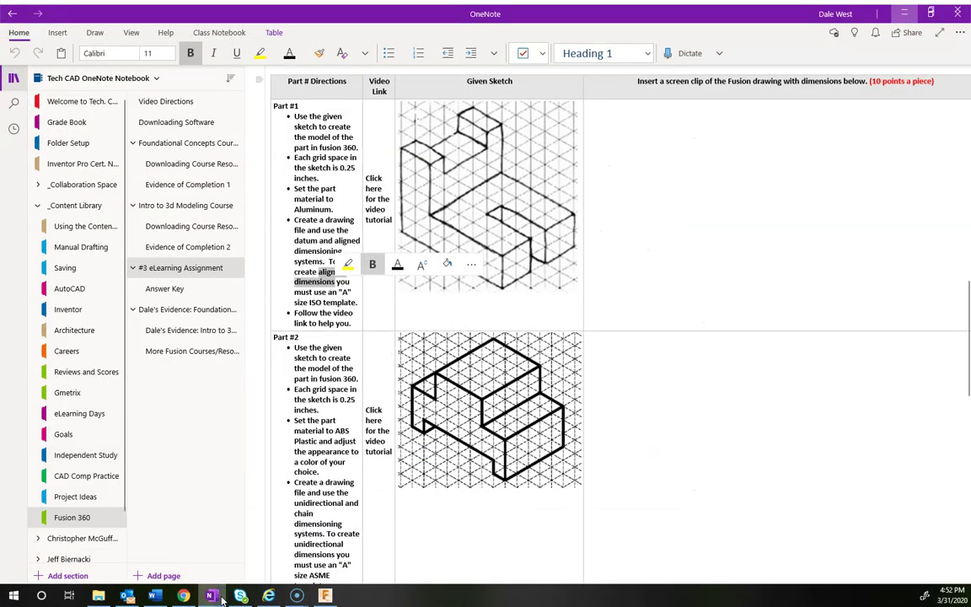
{"action": "scroll", "coordinate": [693, 293], "scroll_direction": "up", "scroll_amount": 4}
{"action": "scroll", "coordinate": [675, 278], "scroll_direction": "down", "scroll_amount": 2}
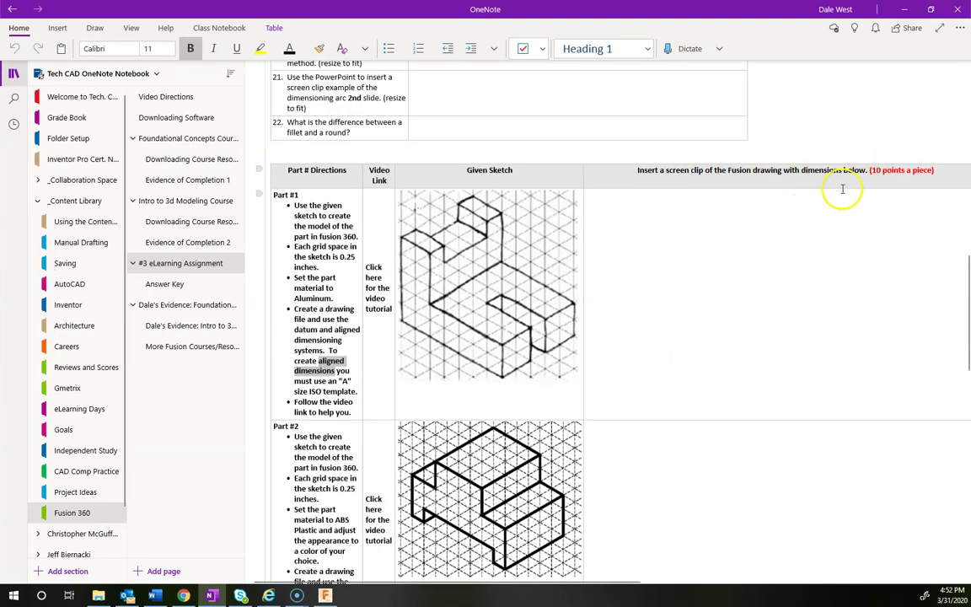
{"action": "left_click", "coordinate": [629, 209]}
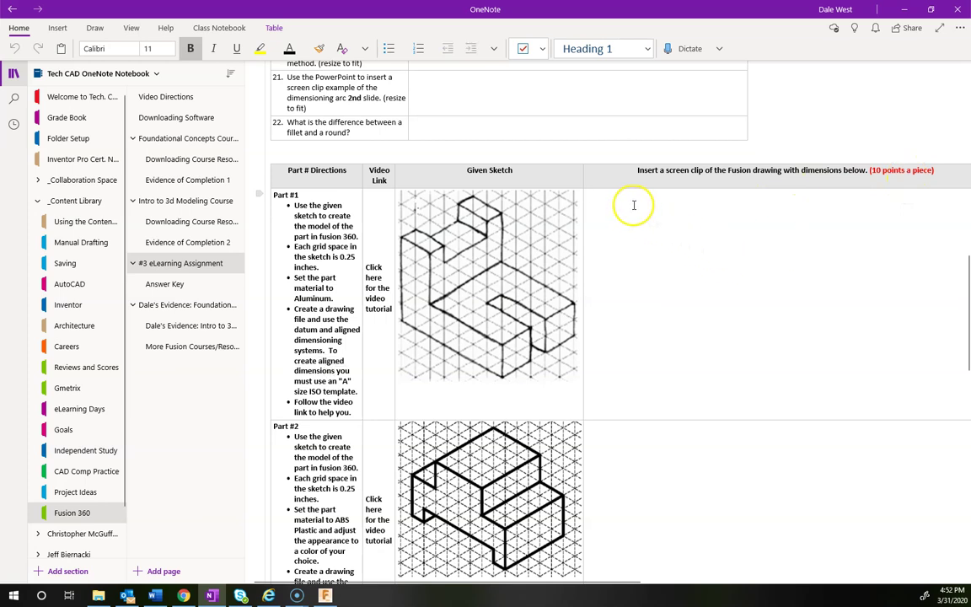
{"action": "key", "text": "ctrl+v"}
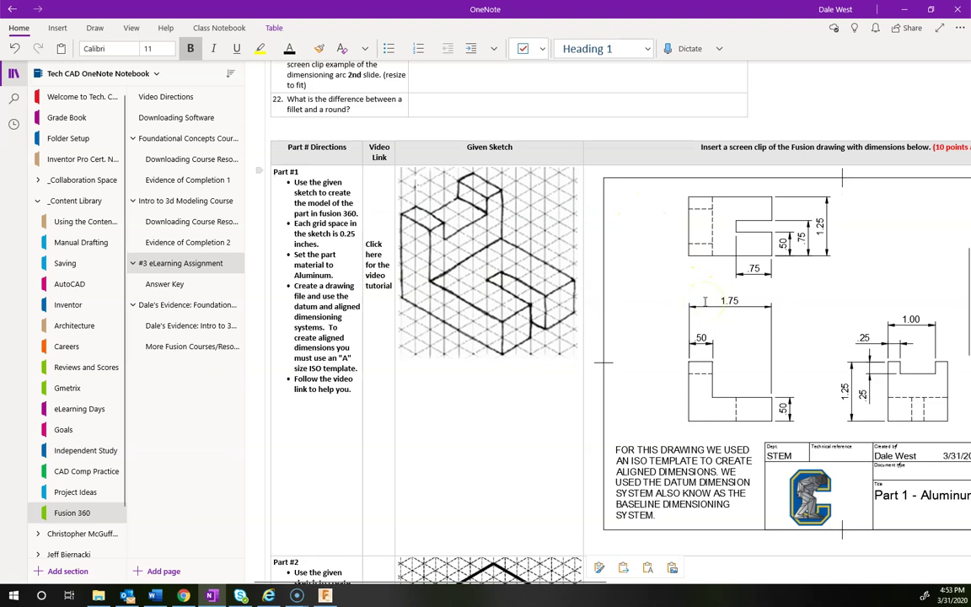
Shrink the pasted drawing image proportionally until the whole sheet, including its title block, fits within the visible page width.
{"action": "left_click", "coordinate": [604, 179]}
{"action": "left_click_drag", "start_coordinate": [604, 179], "coordinate": [732, 269]}
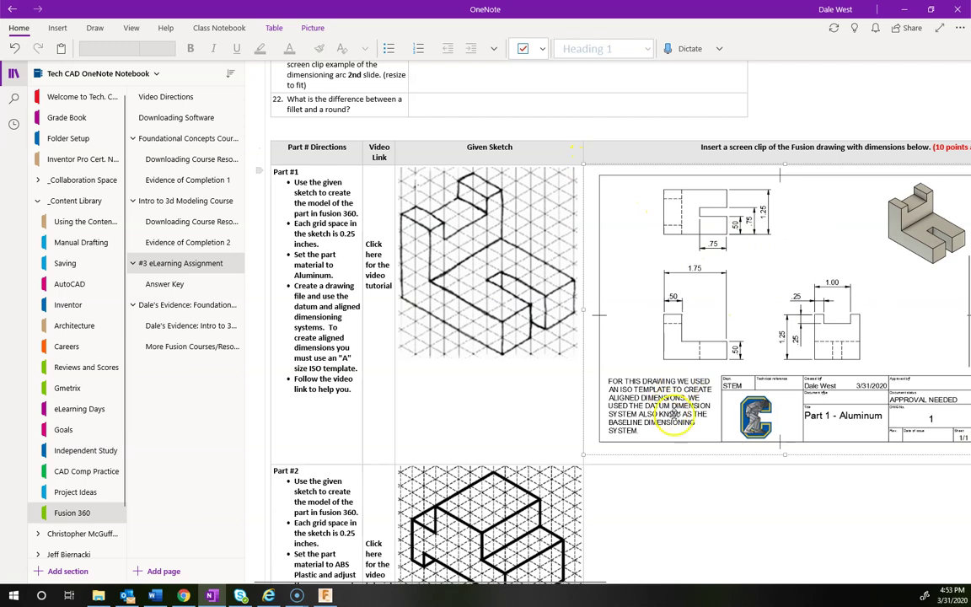
{"action": "mouse_move", "coordinate": [581, 161]}
{"action": "left_mouse_down"}
{"action": "mouse_move", "coordinate": [797, 329]}
{"action": "mouse_move", "coordinate": [615, 217]}
{"action": "left_mouse_up"}
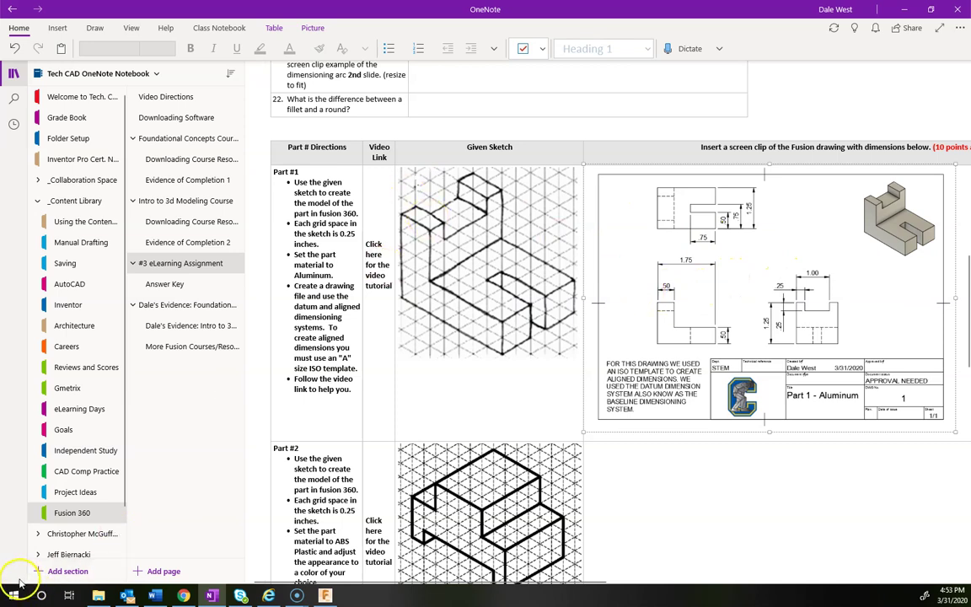
Switch back to Fusion 360 and save the drawing as "Part 1 - Aluminum Drawing" in the Week 3 eLearning folder.
{"action": "left_click", "coordinate": [184, 596]}
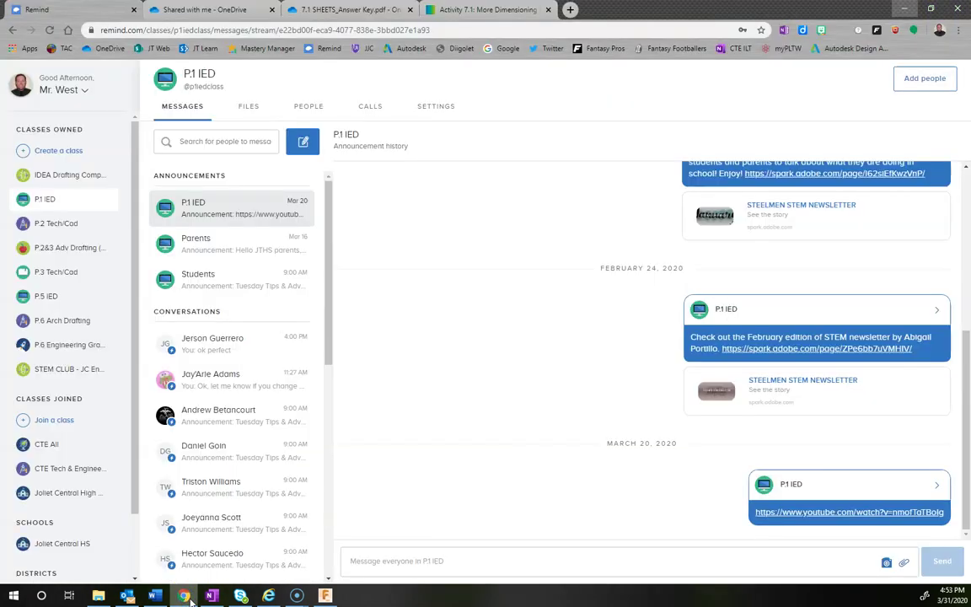
{"action": "left_click", "coordinate": [185, 595]}
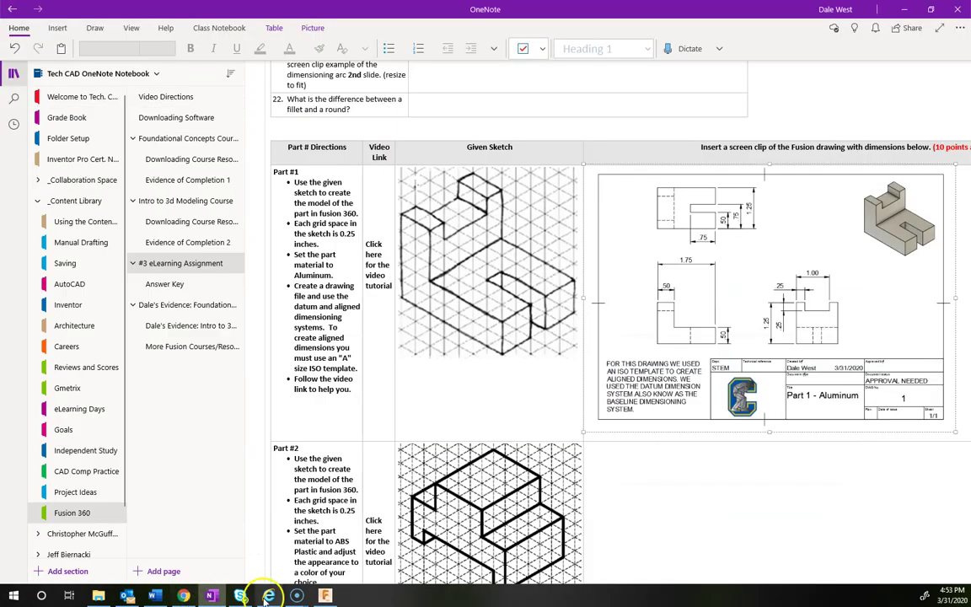
{"action": "left_click", "coordinate": [325, 595]}
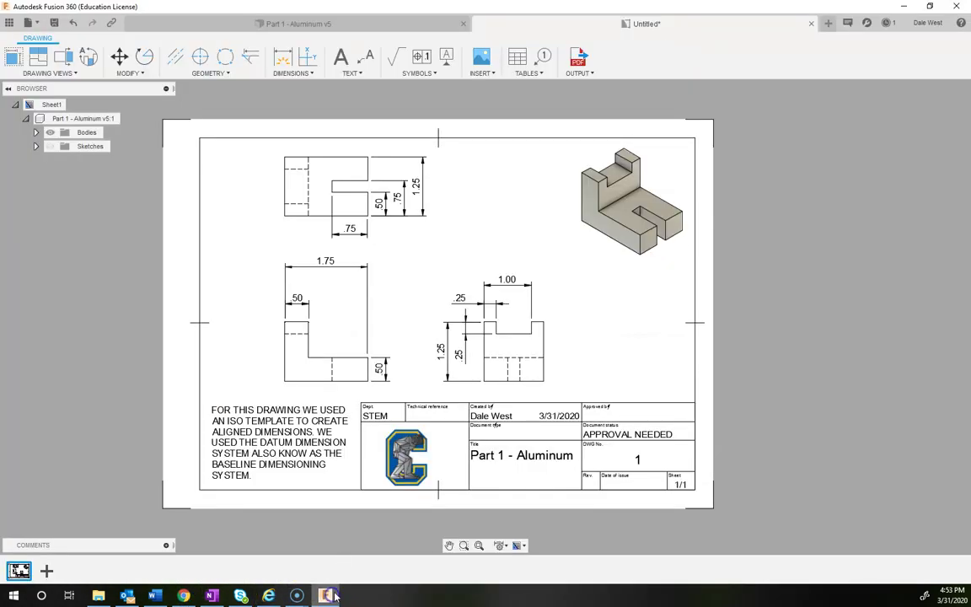
{"action": "left_click", "coordinate": [54, 23]}
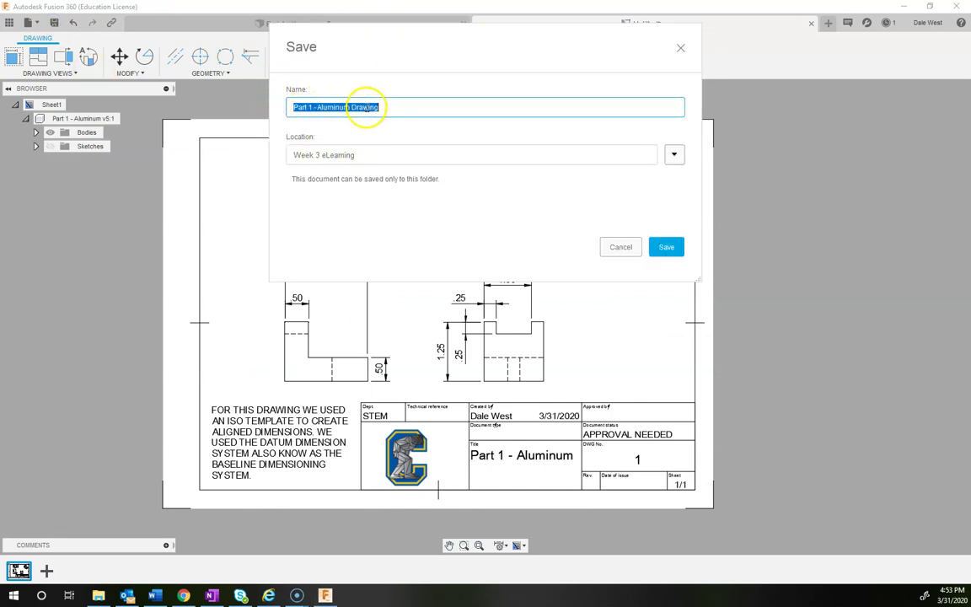
{"action": "left_click", "coordinate": [670, 247]}
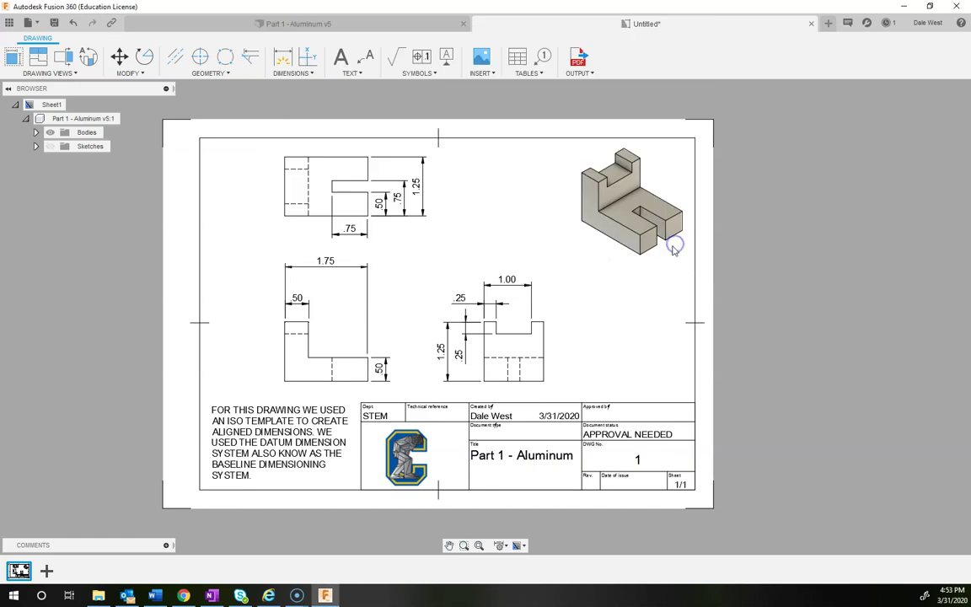